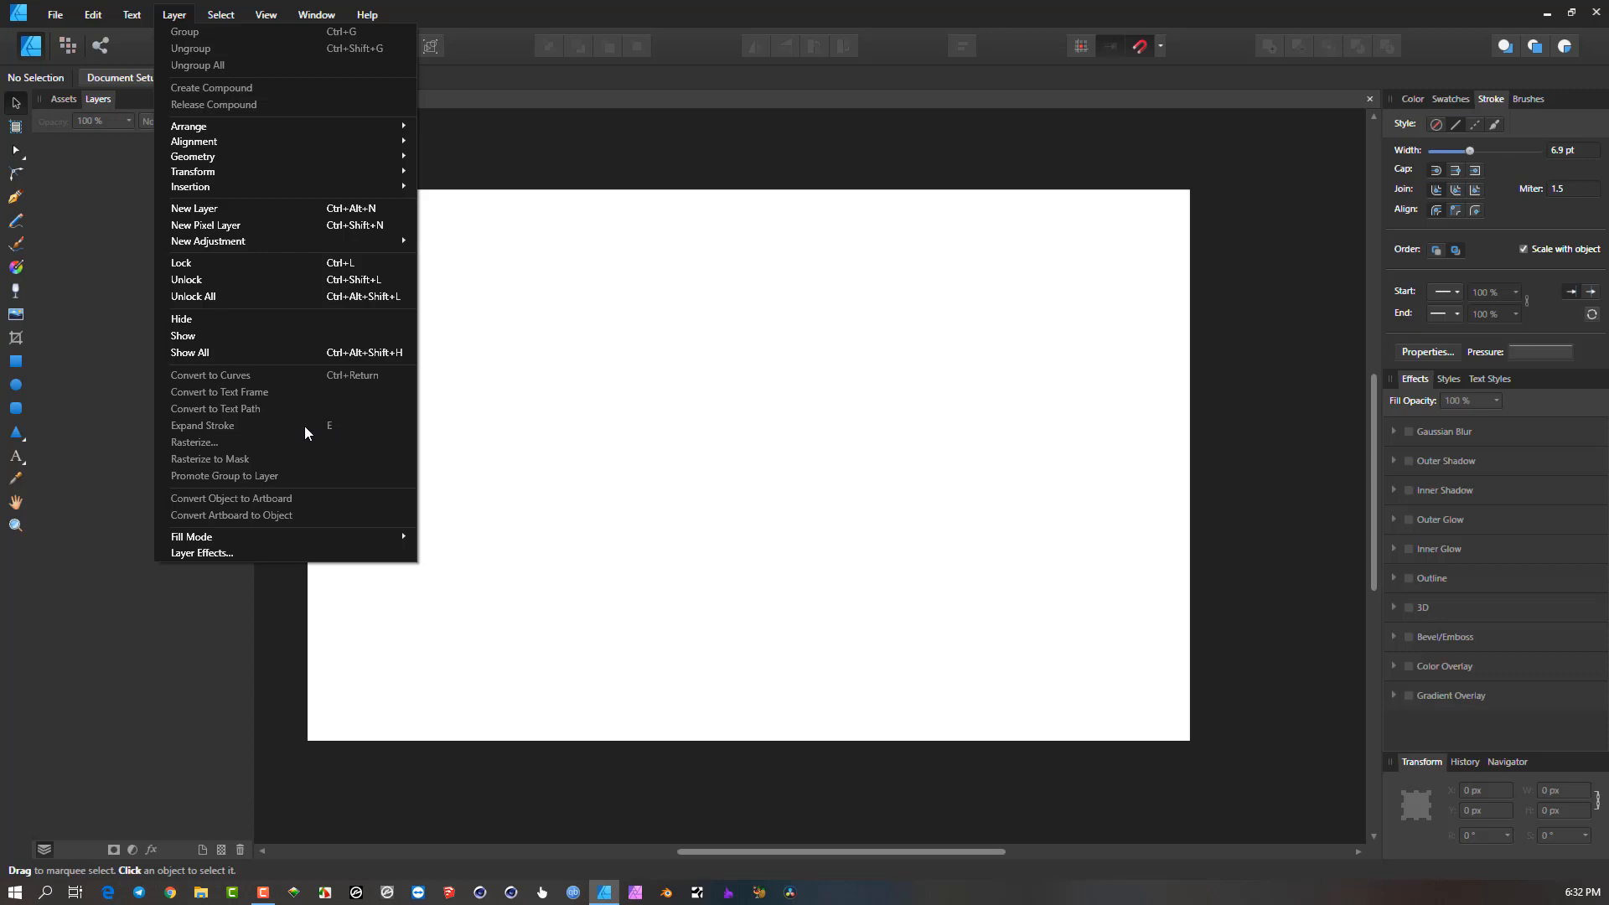
Draw a straight horizontal line about 797 px long across the upper part of the page with the Pen tool.
click(663, 148)
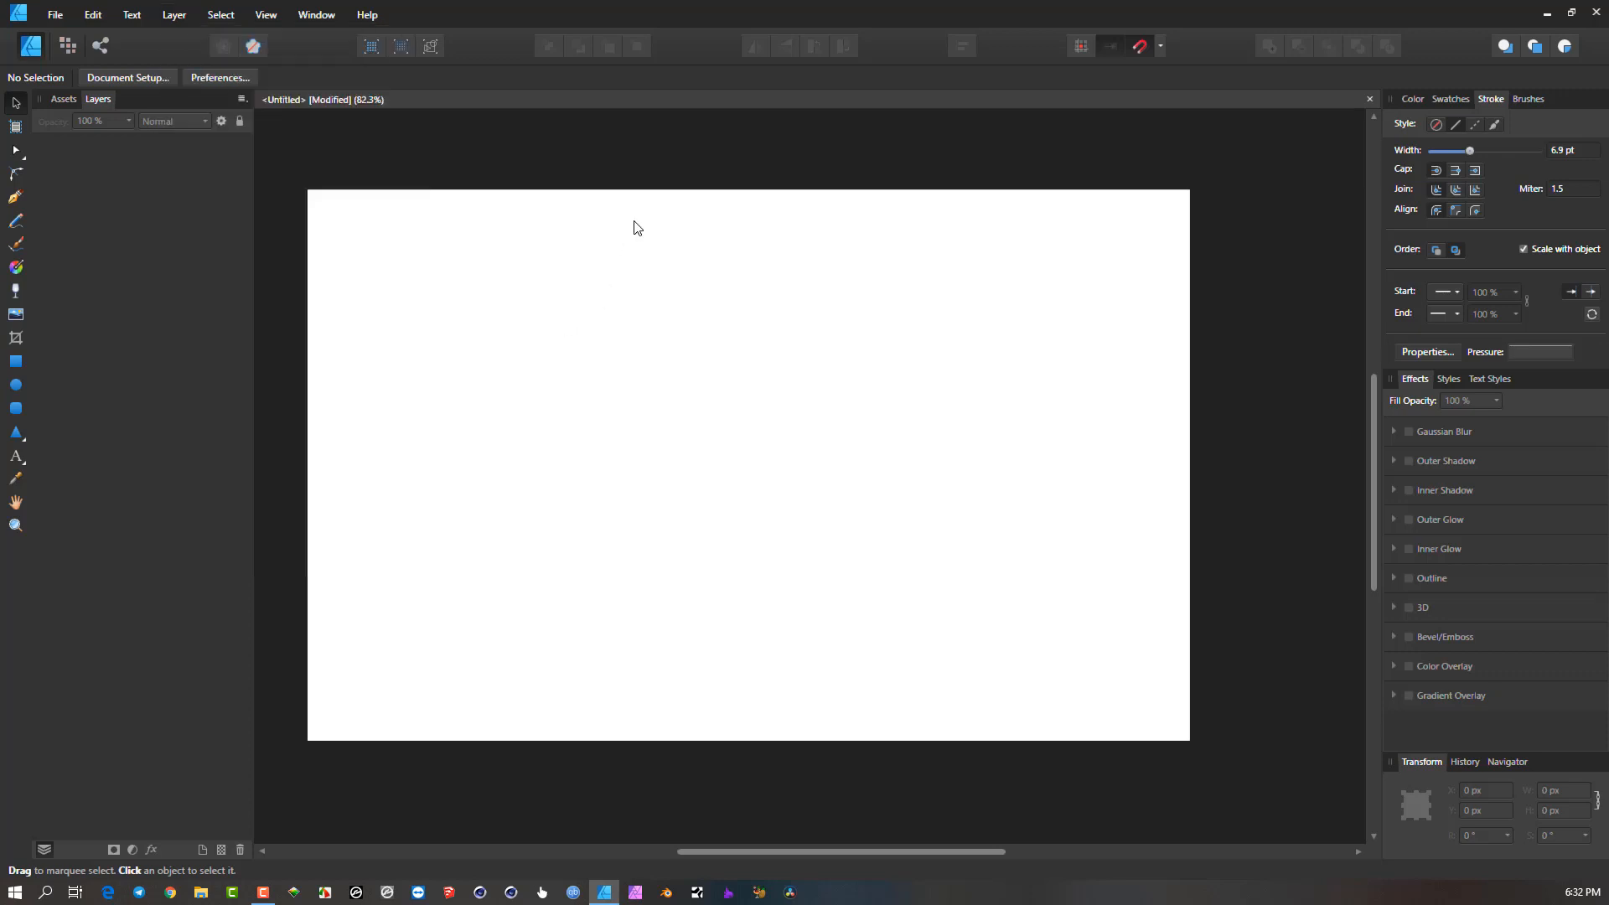
drag(568, 410, 584, 376)
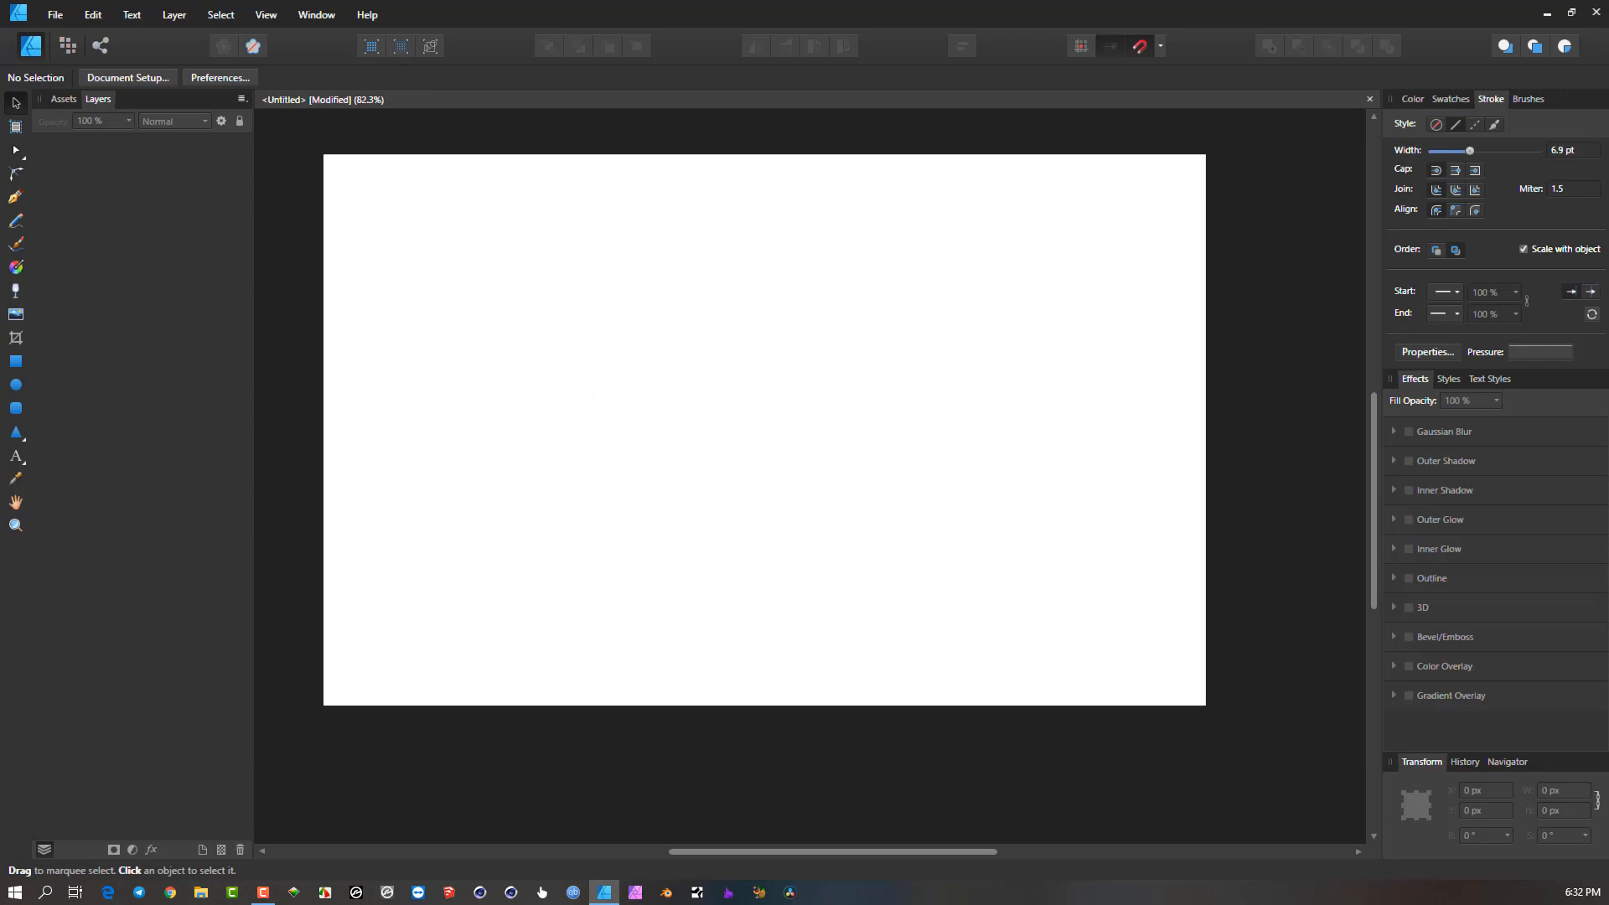
click(15, 198)
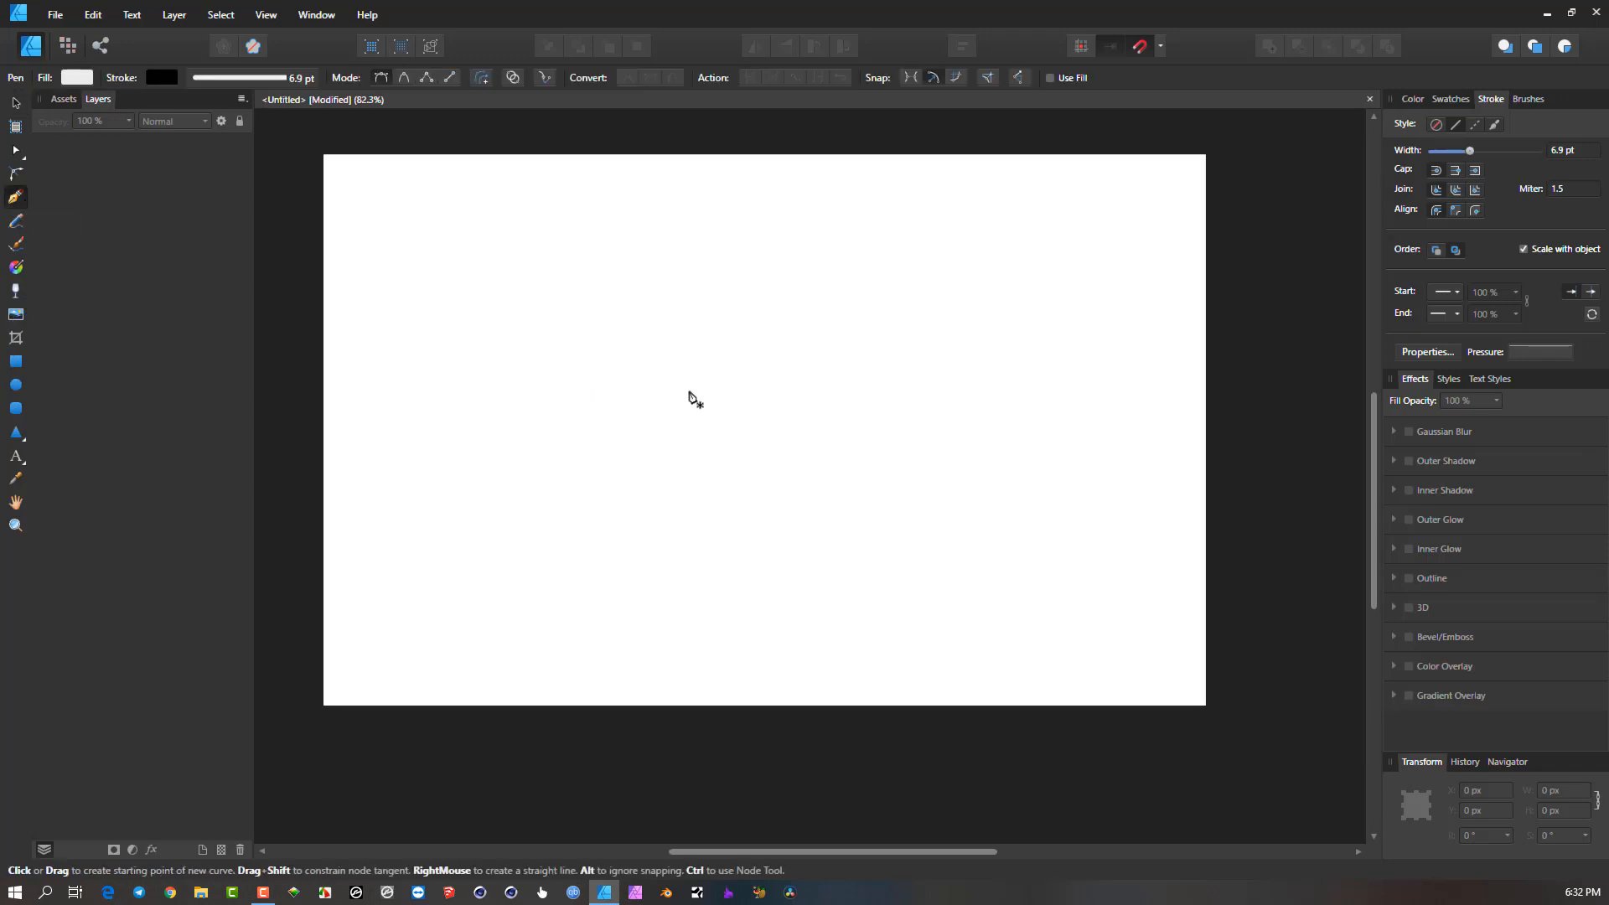
click(464, 351)
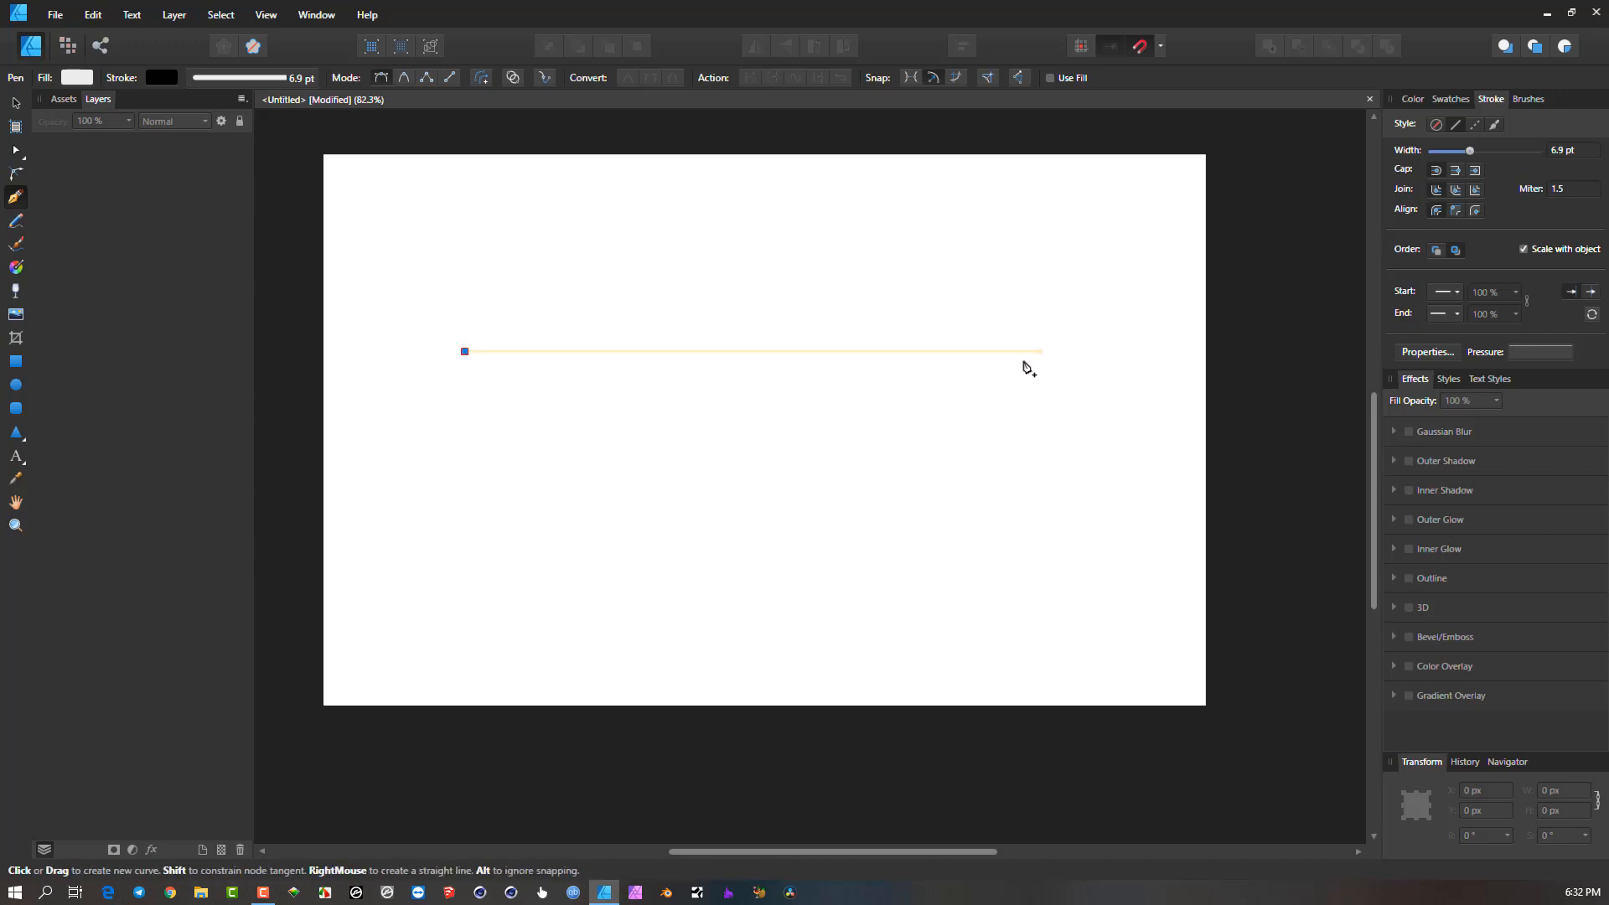
click(1015, 351)
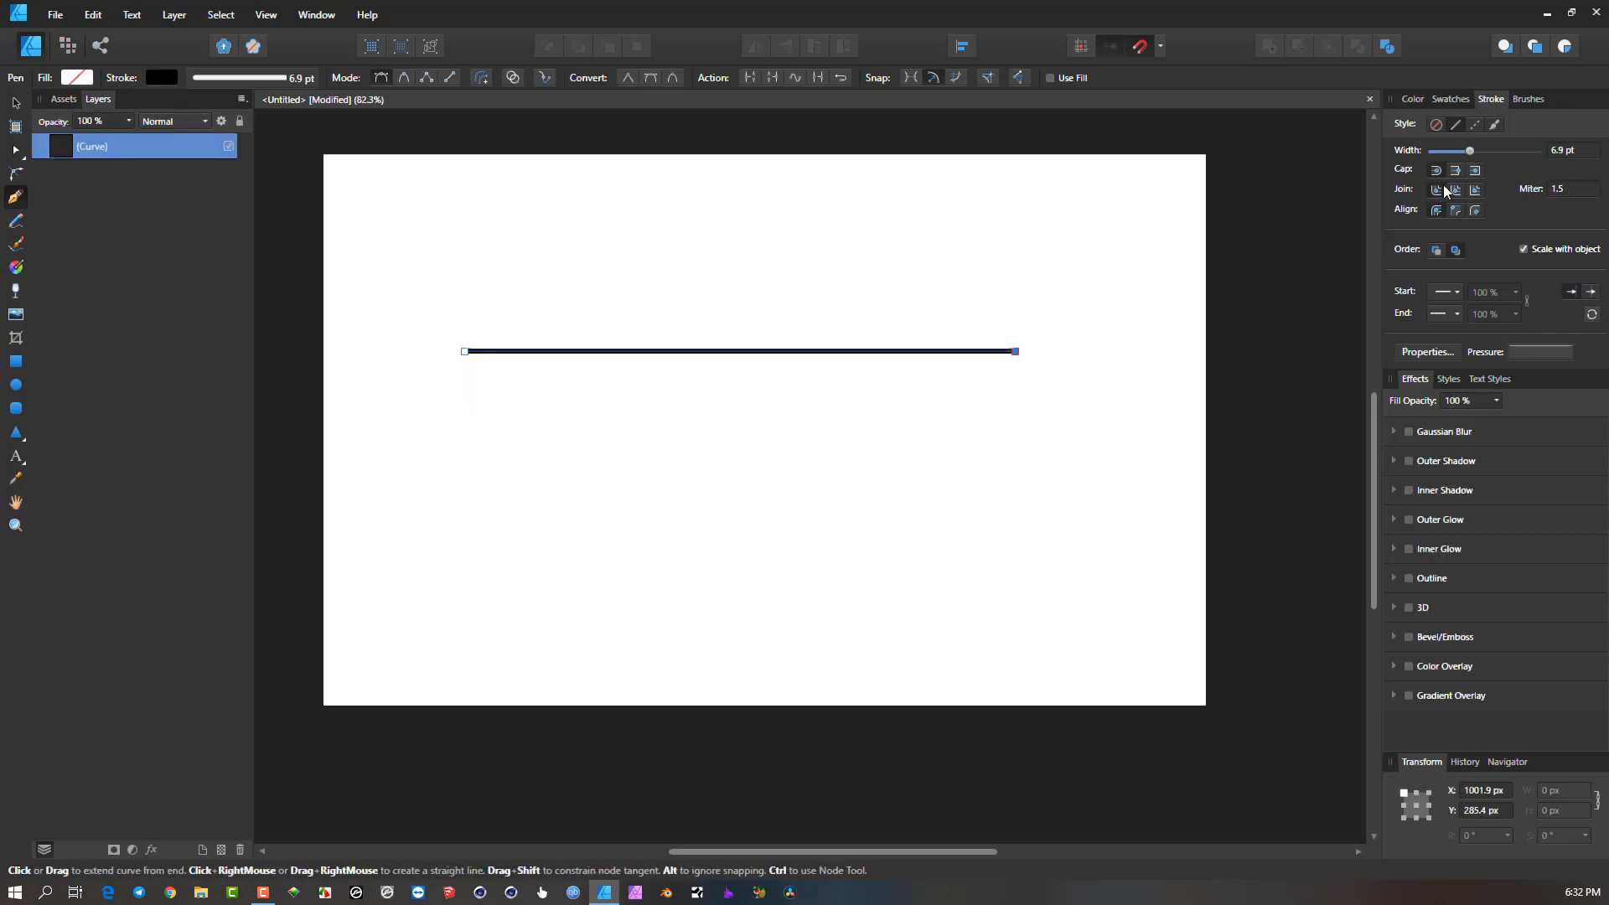
Set the line's stroke width to 93.1 pt, try the square cap, and restore the round cap.
mouse_move(1470, 152)
mouse_down()
mouse_move(1539, 153)
mouse_move(1526, 155)
mouse_up()
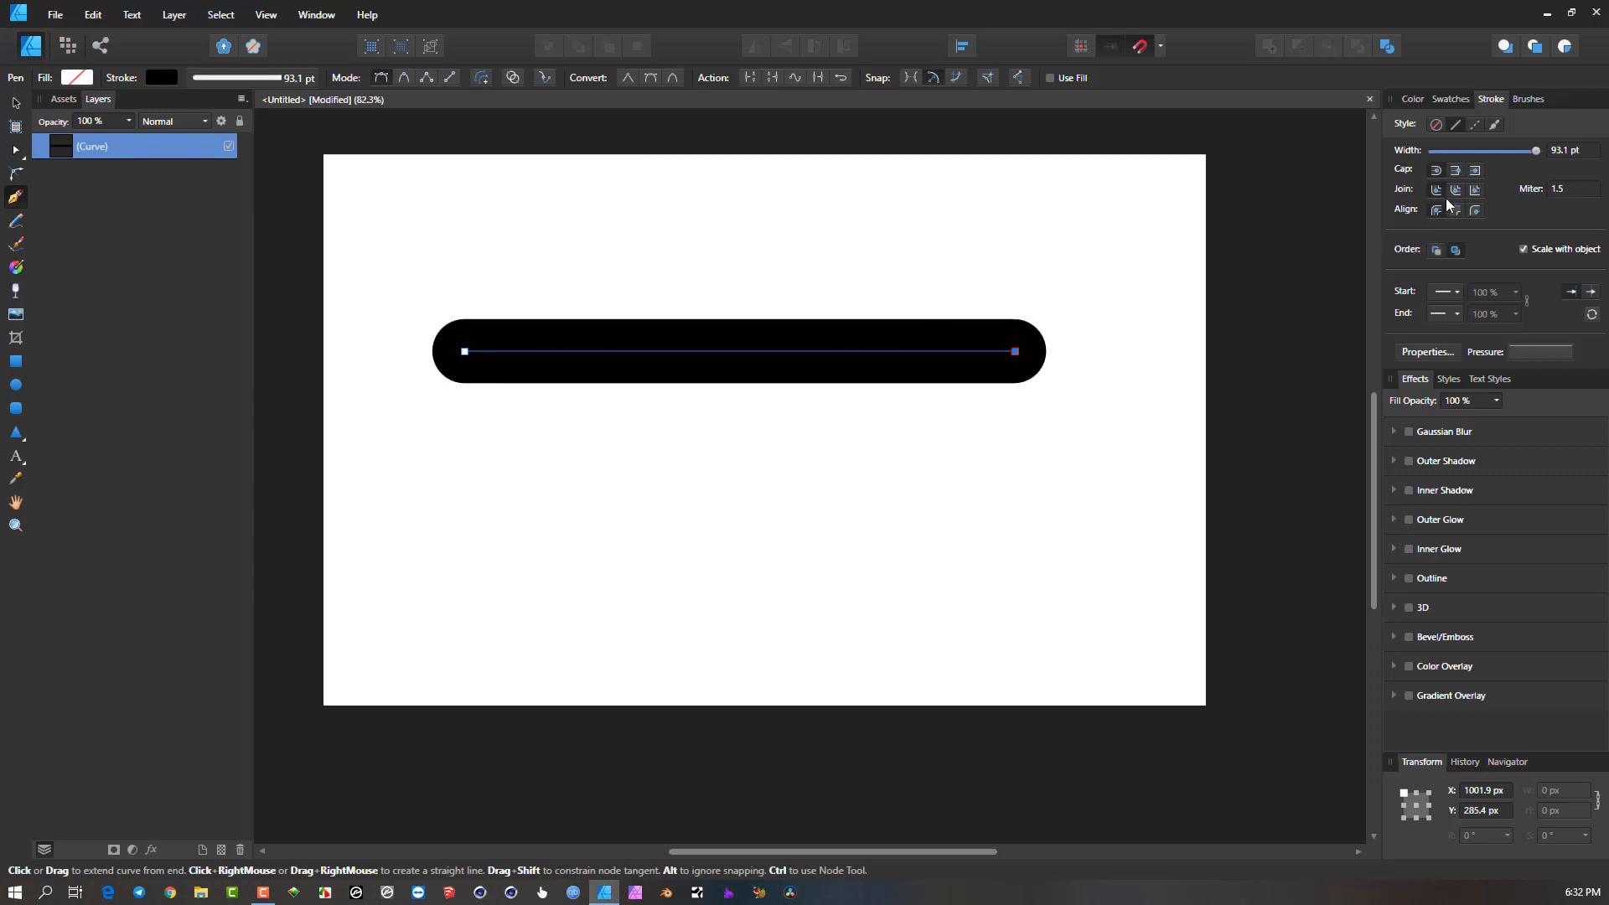
click(1477, 171)
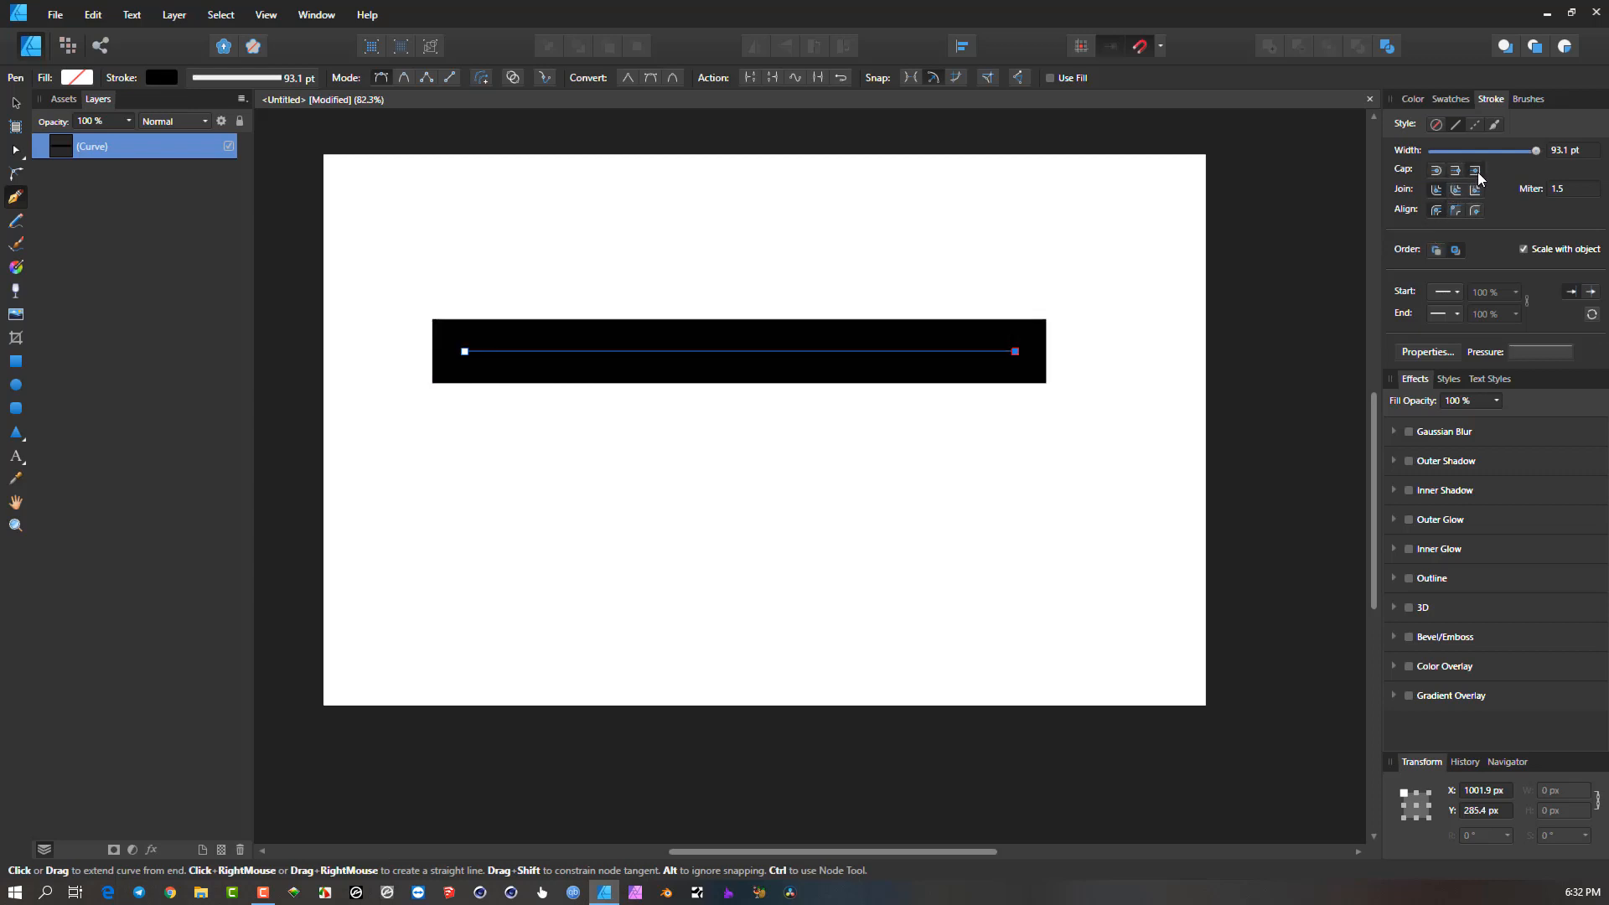
click(1435, 171)
Expand the line's stroke to examine the outline nodes around its rounded end, and undo the expansion.
scroll(692, 388, up, 2)
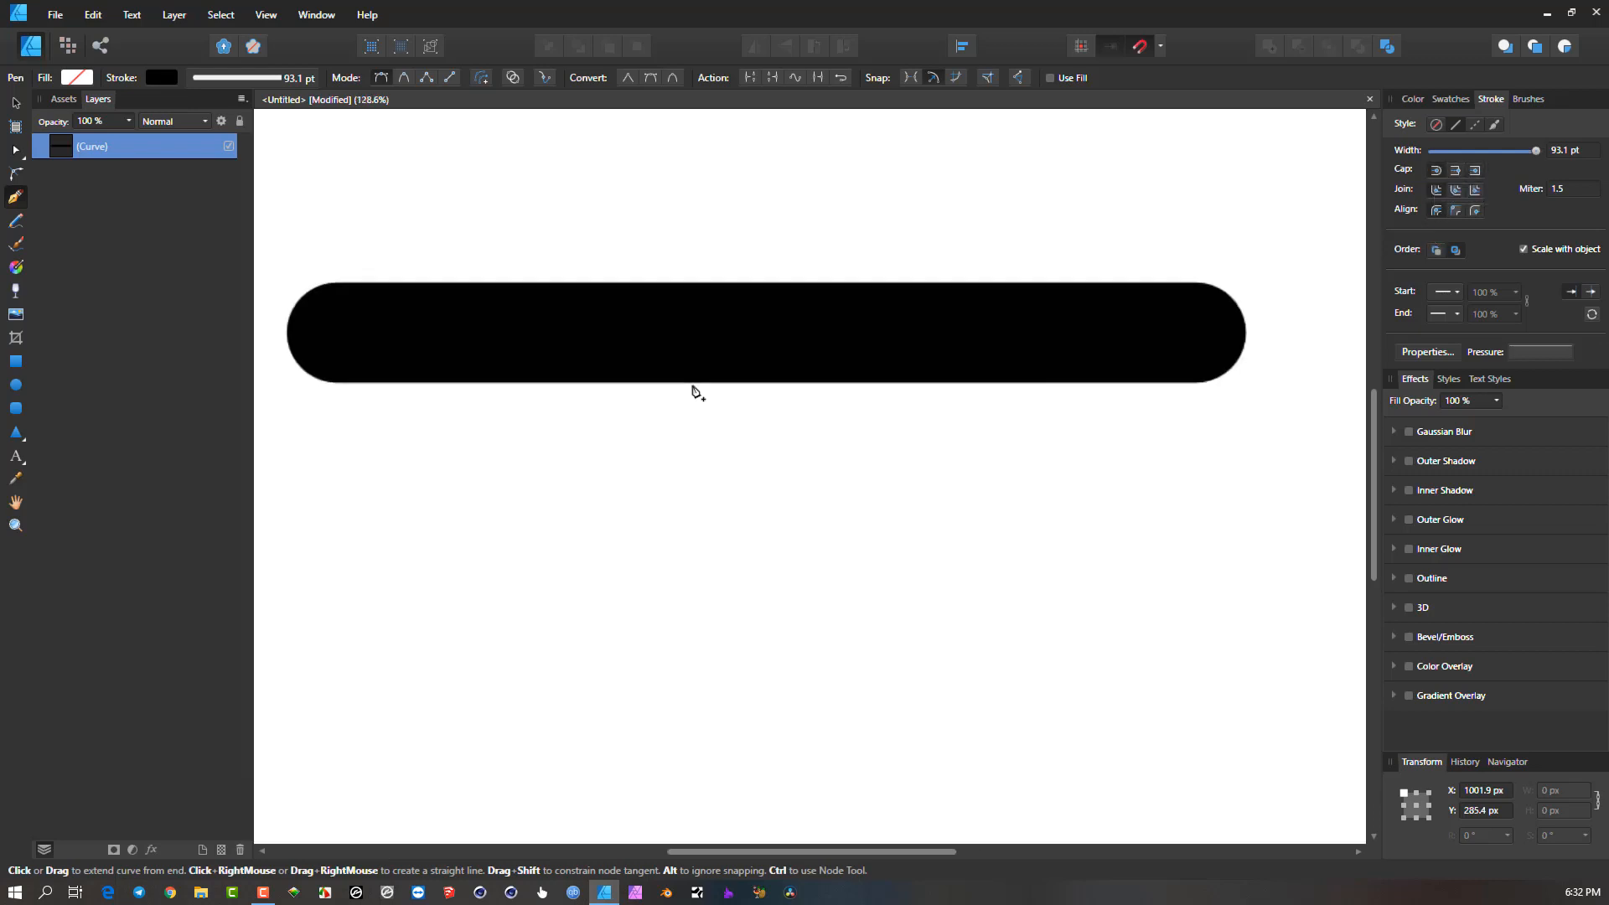
scroll(642, 342, left, 1)
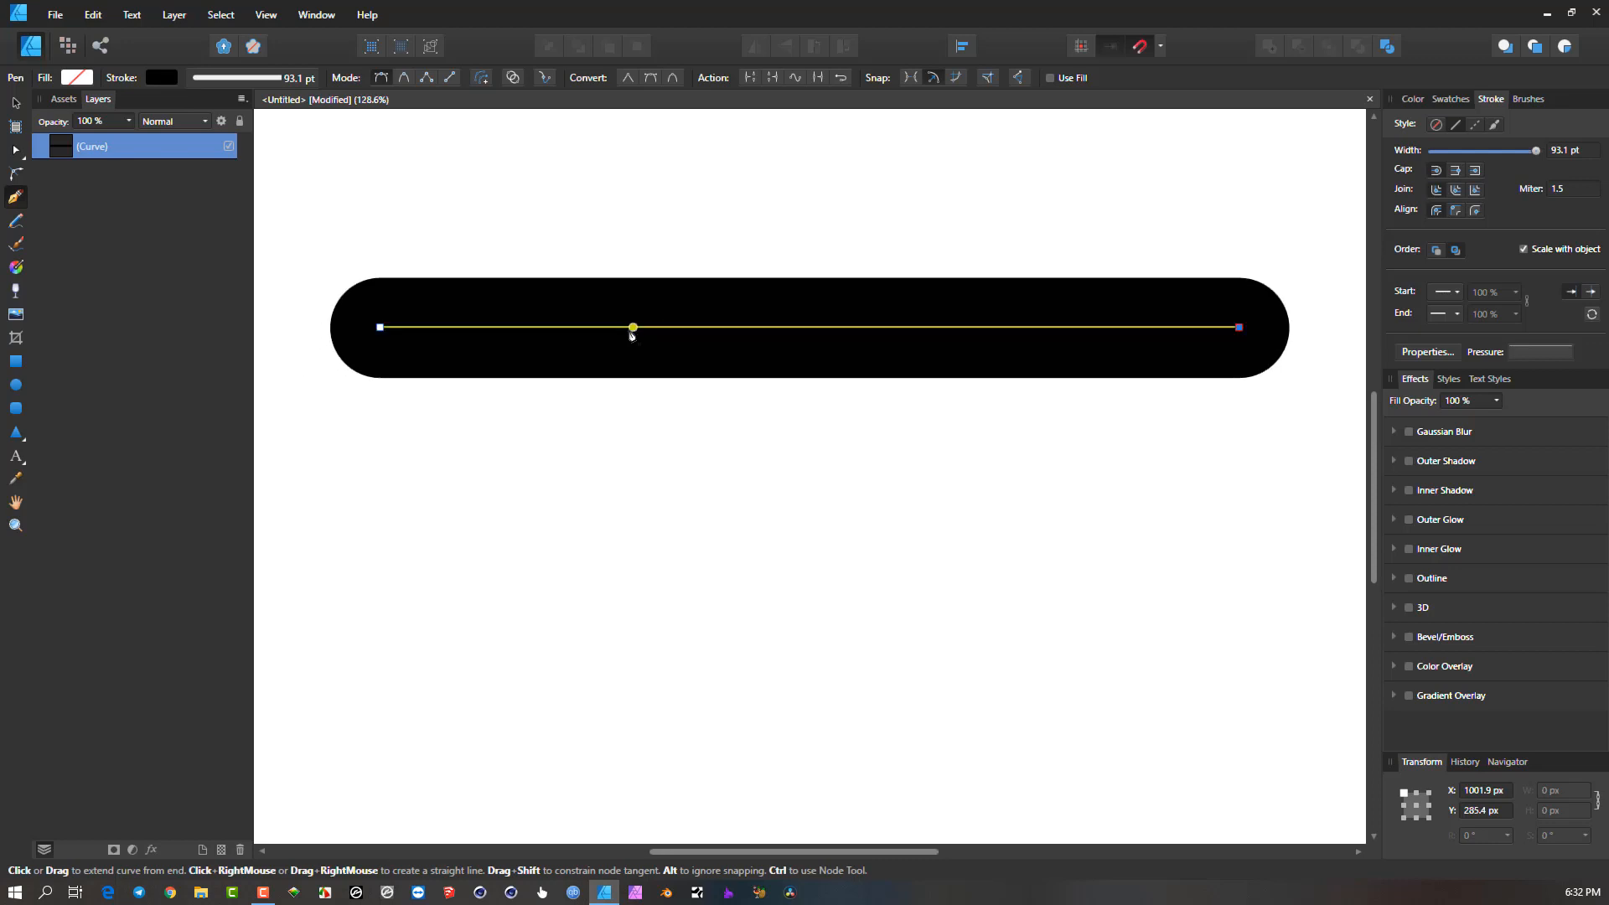
scroll(378, 327, up, 1)
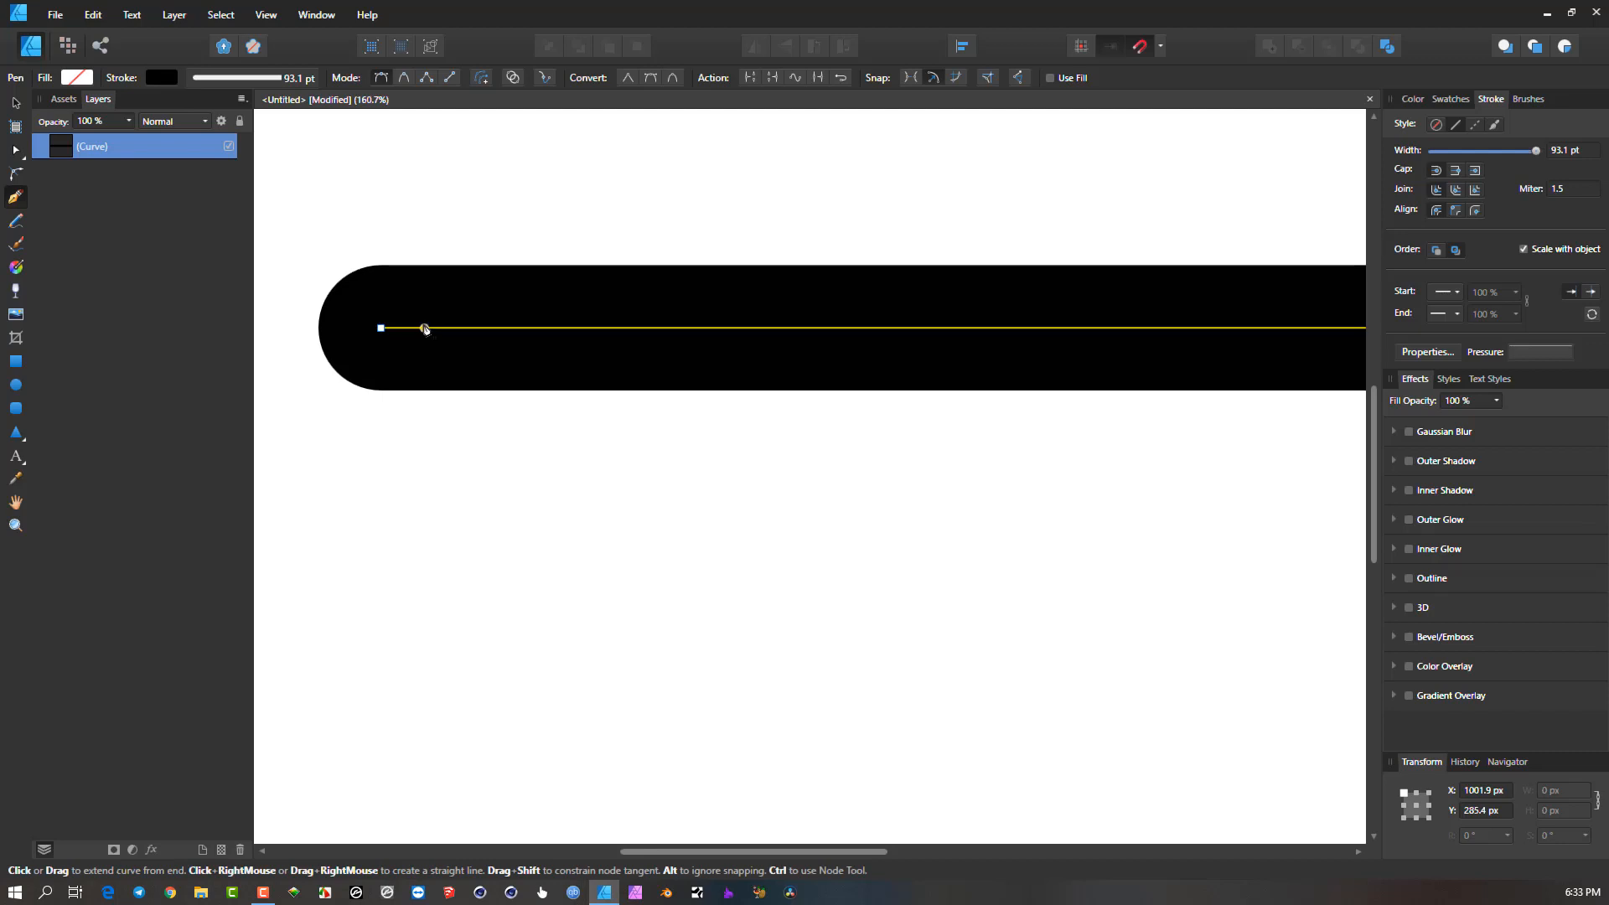
key(ctrl+alt+shift+s)
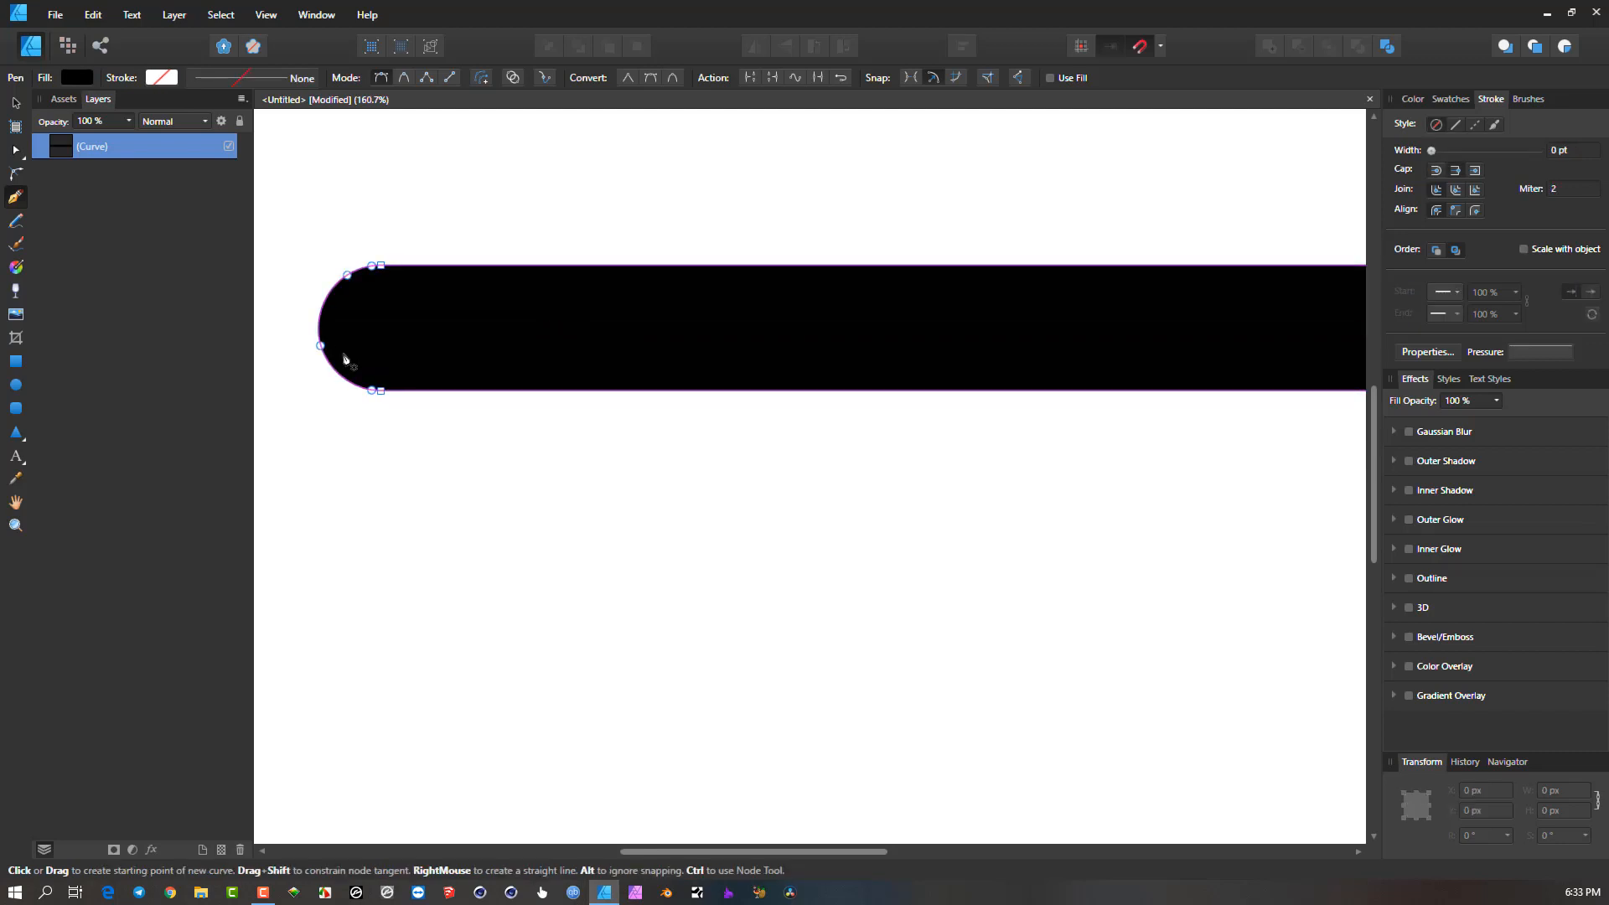
scroll(345, 359, up, 3)
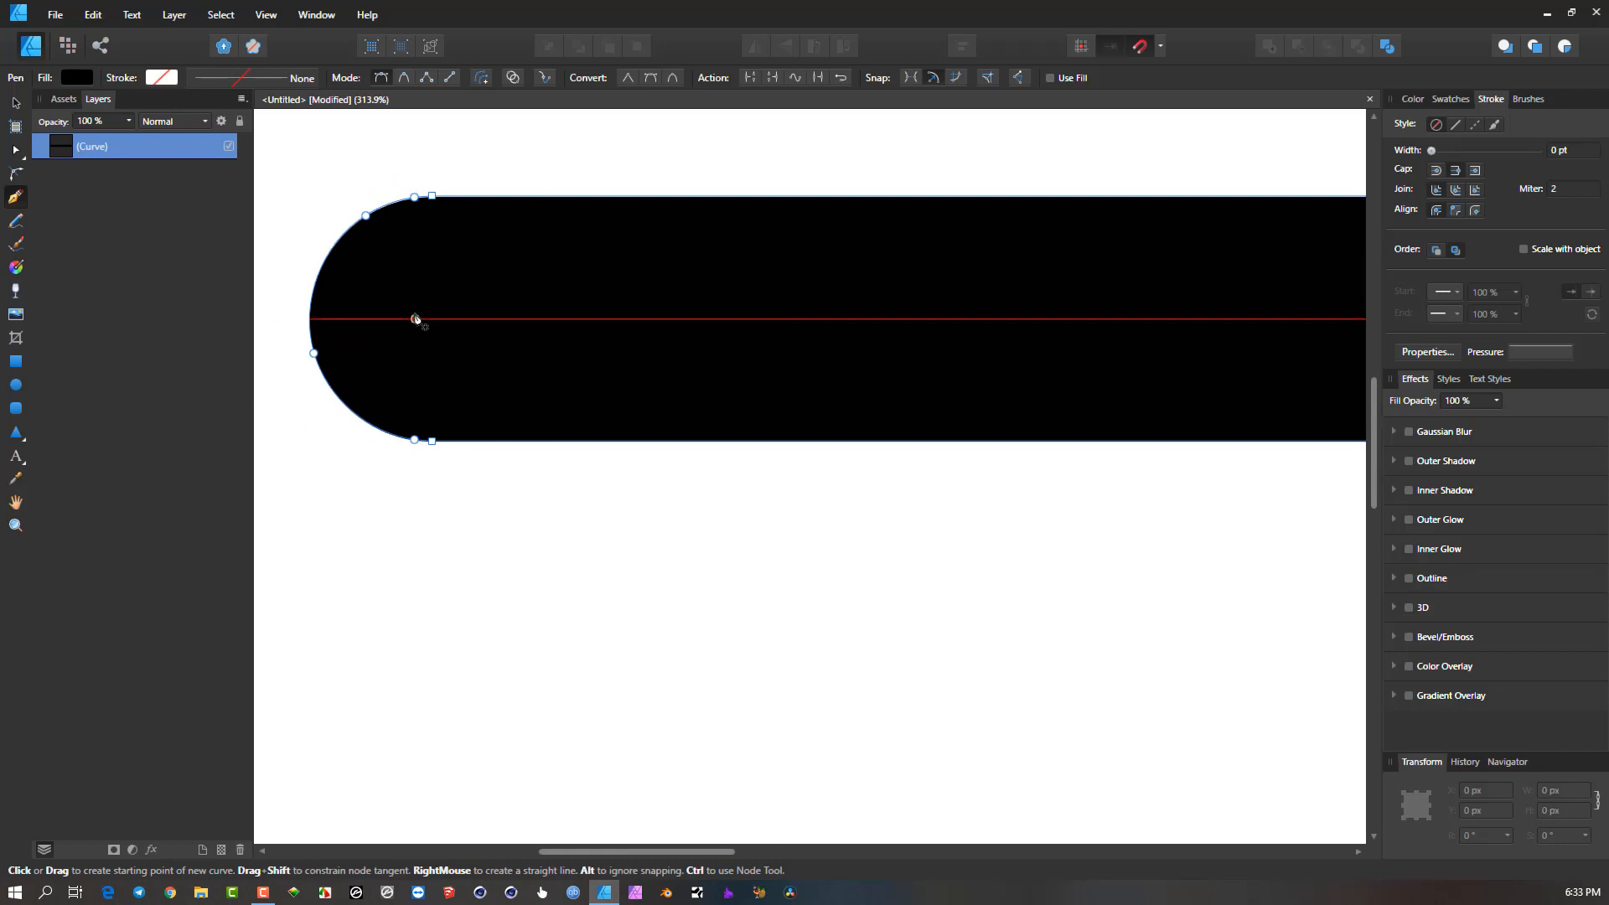
key(ctrl+z)
scroll(487, 350, down, 7)
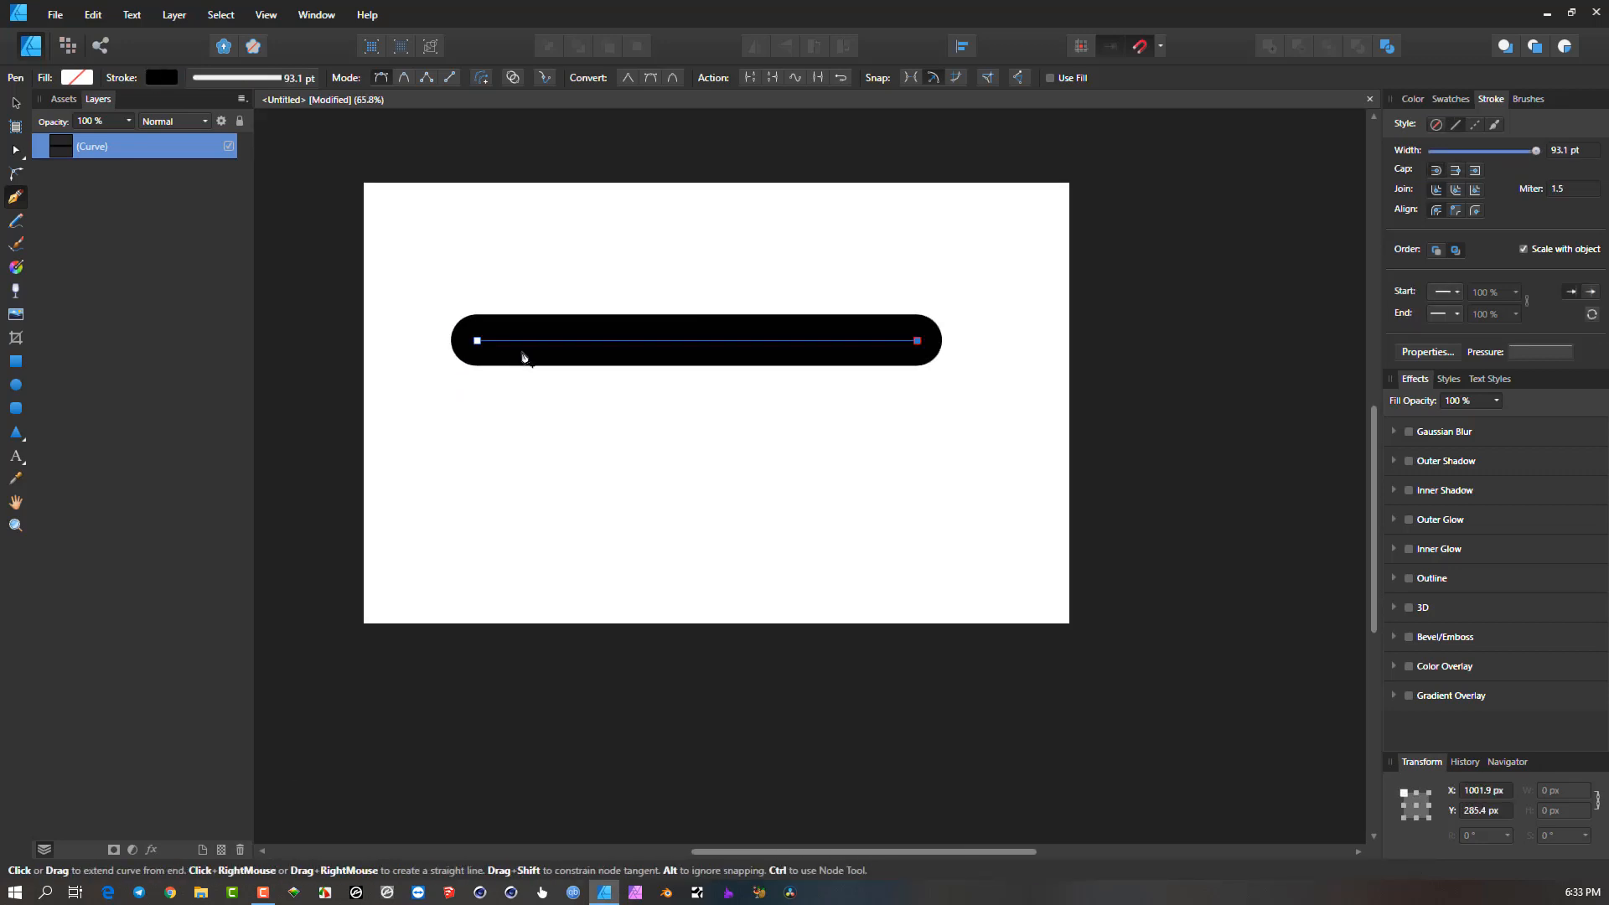
Shorten the line to about 354 px with its stroke scaling along, and lengthen it to about 576 px with Scale with object off.
click(15, 102)
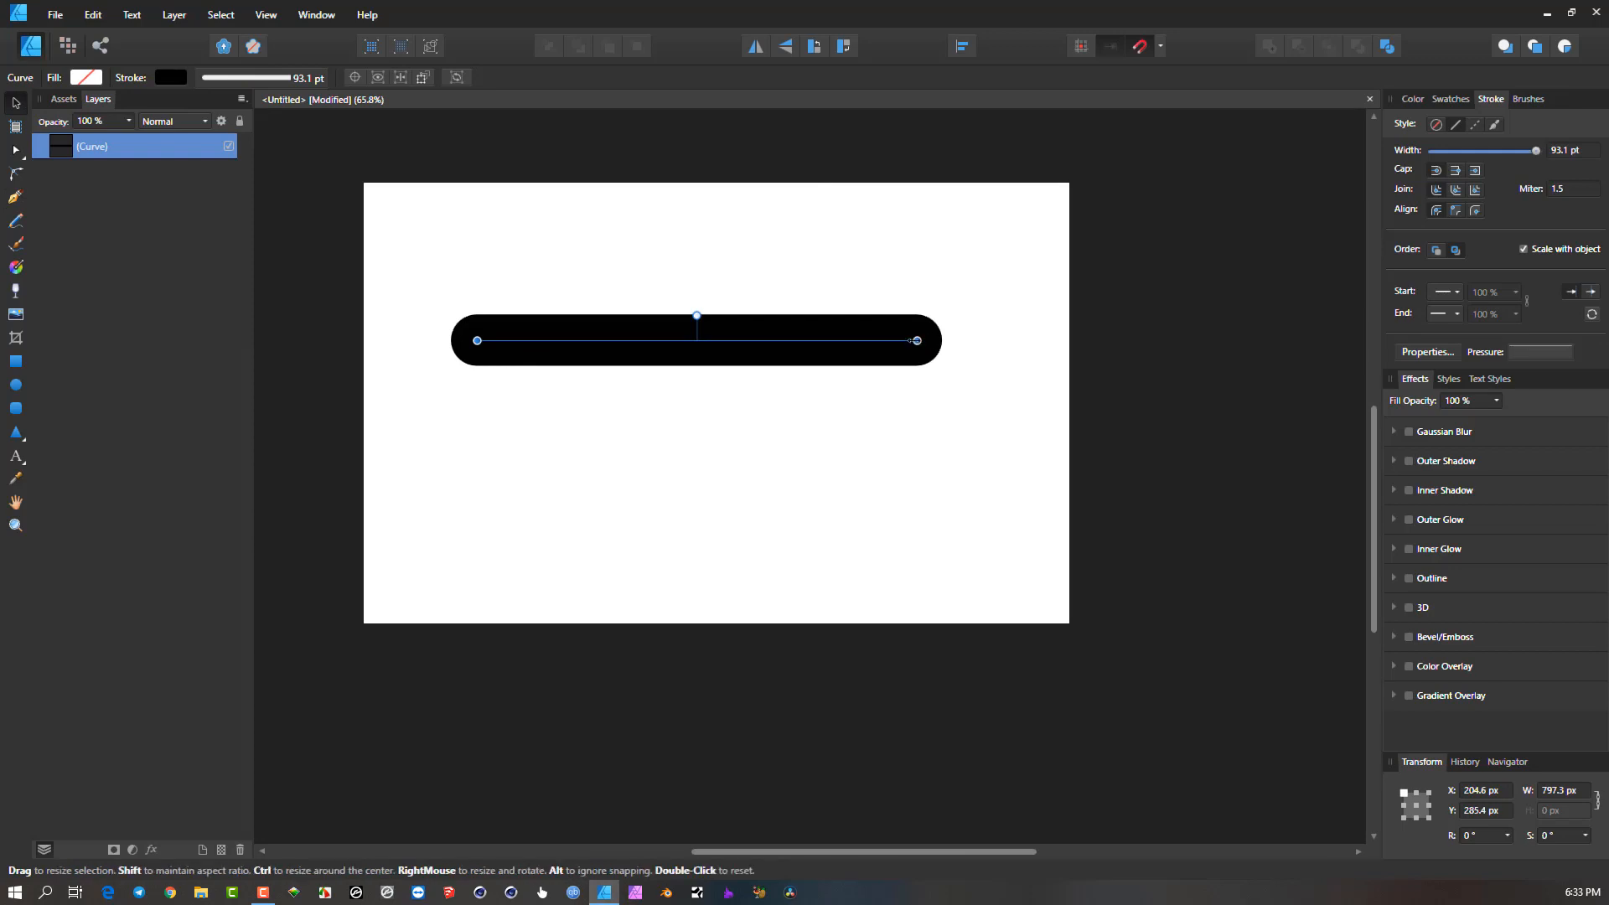
mouse_move(926, 340)
mouse_down()
mouse_move(553, 359)
mouse_move(938, 353)
mouse_move(492, 363)
mouse_move(880, 355)
mouse_move(564, 374)
mouse_move(670, 373)
mouse_up()
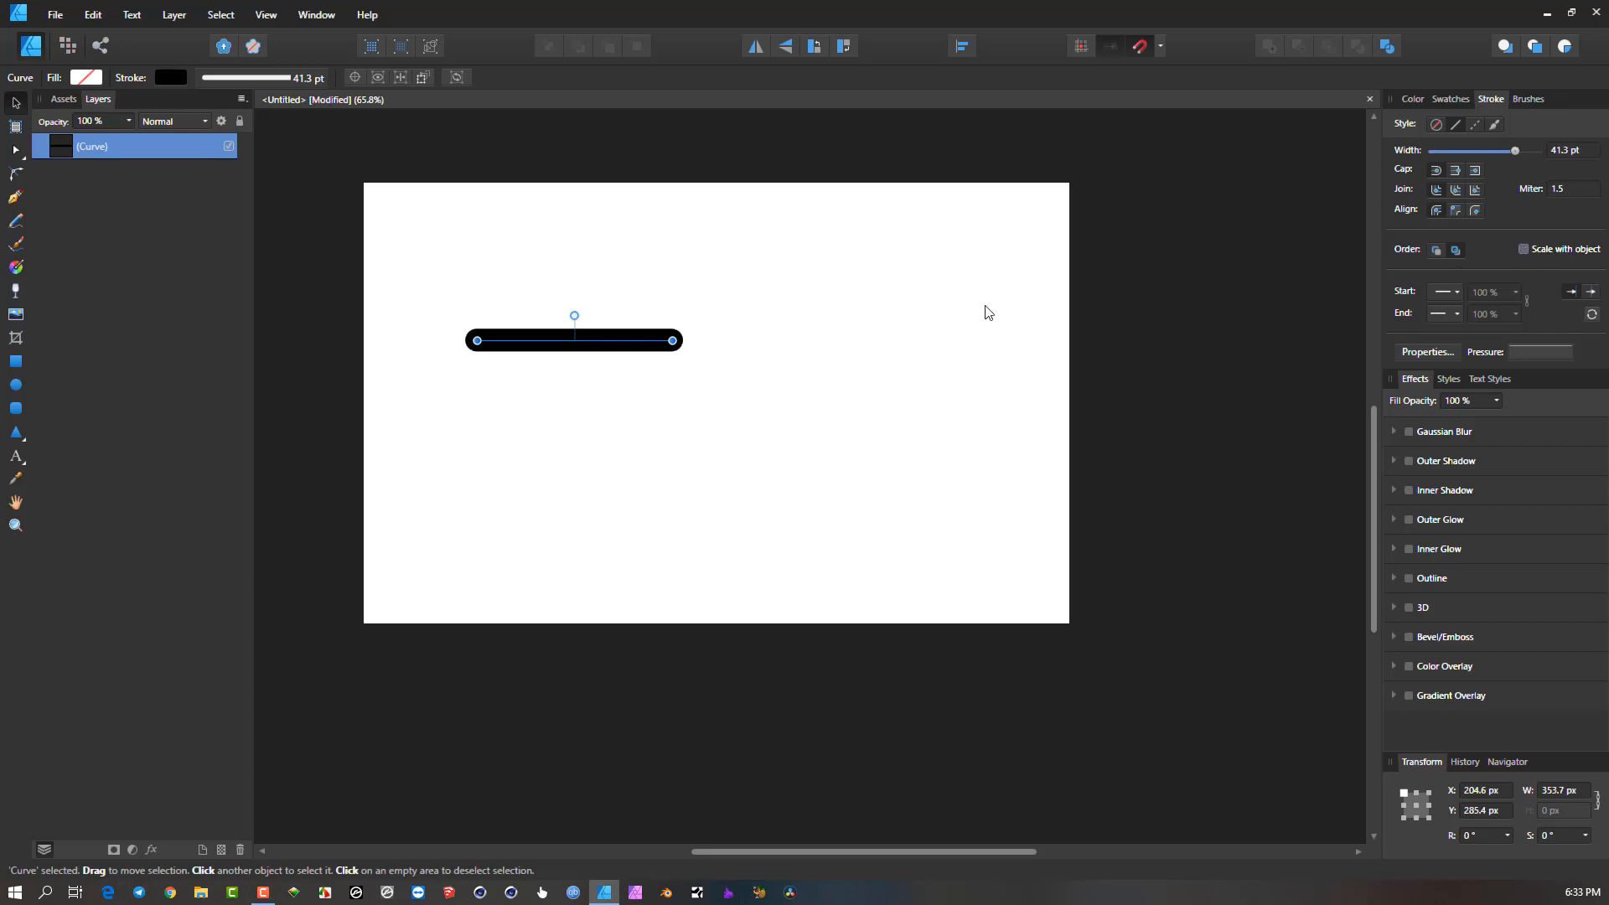
drag(700, 345, 794, 342)
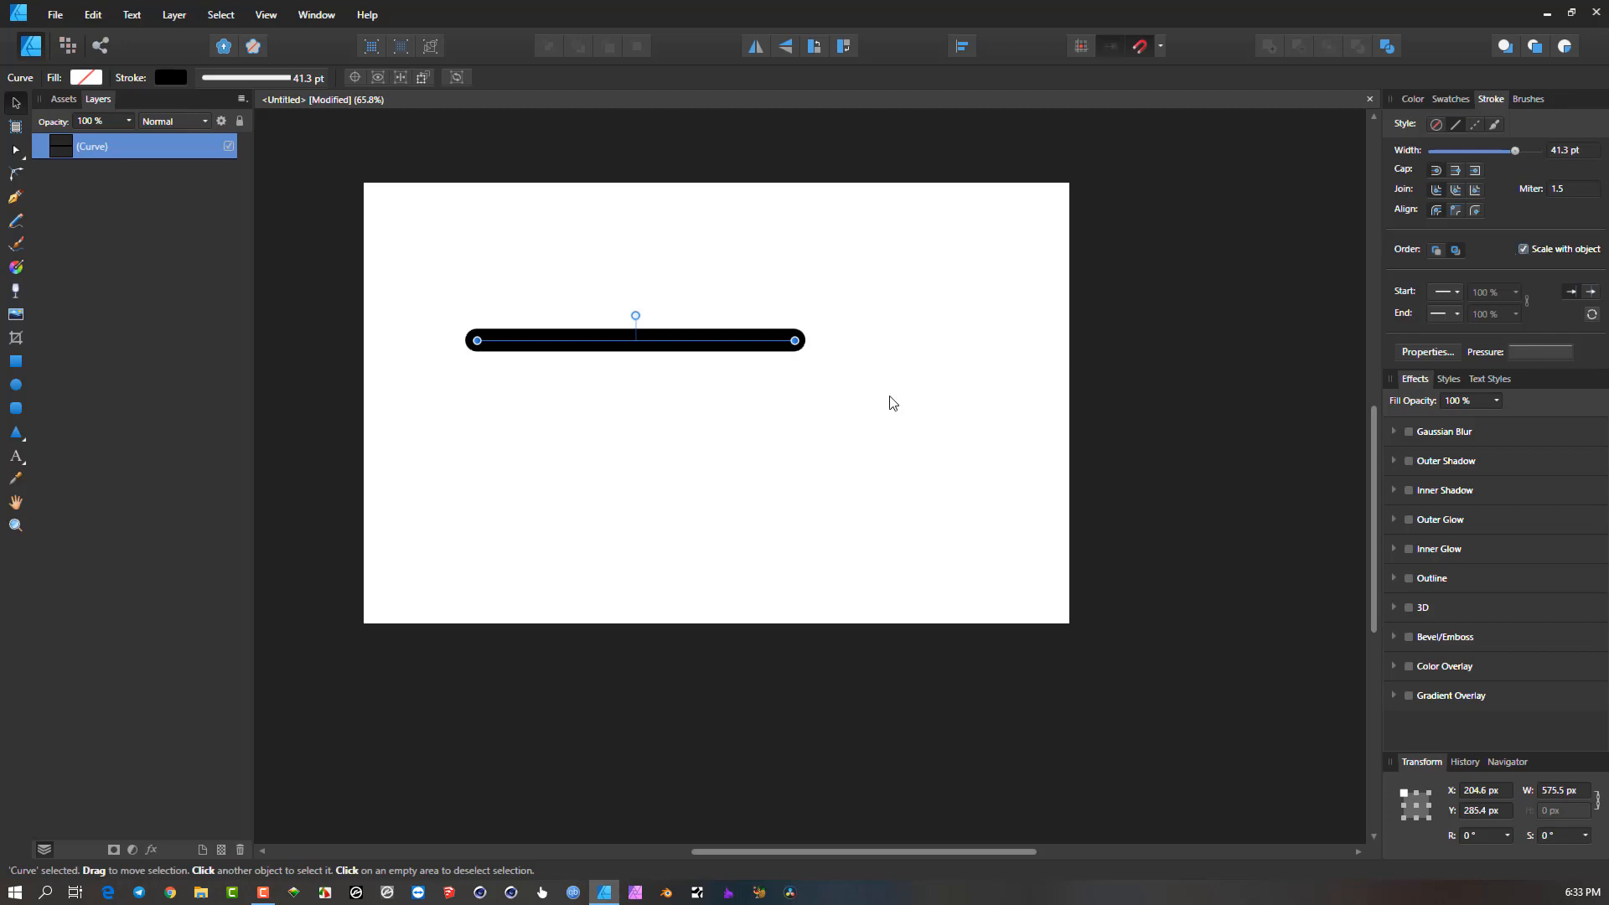
With Scale with object on, shrink the line to about 77 px and lengthen it slightly to 84 px.
drag(795, 340, 521, 342)
scroll(491, 349, up, 4)
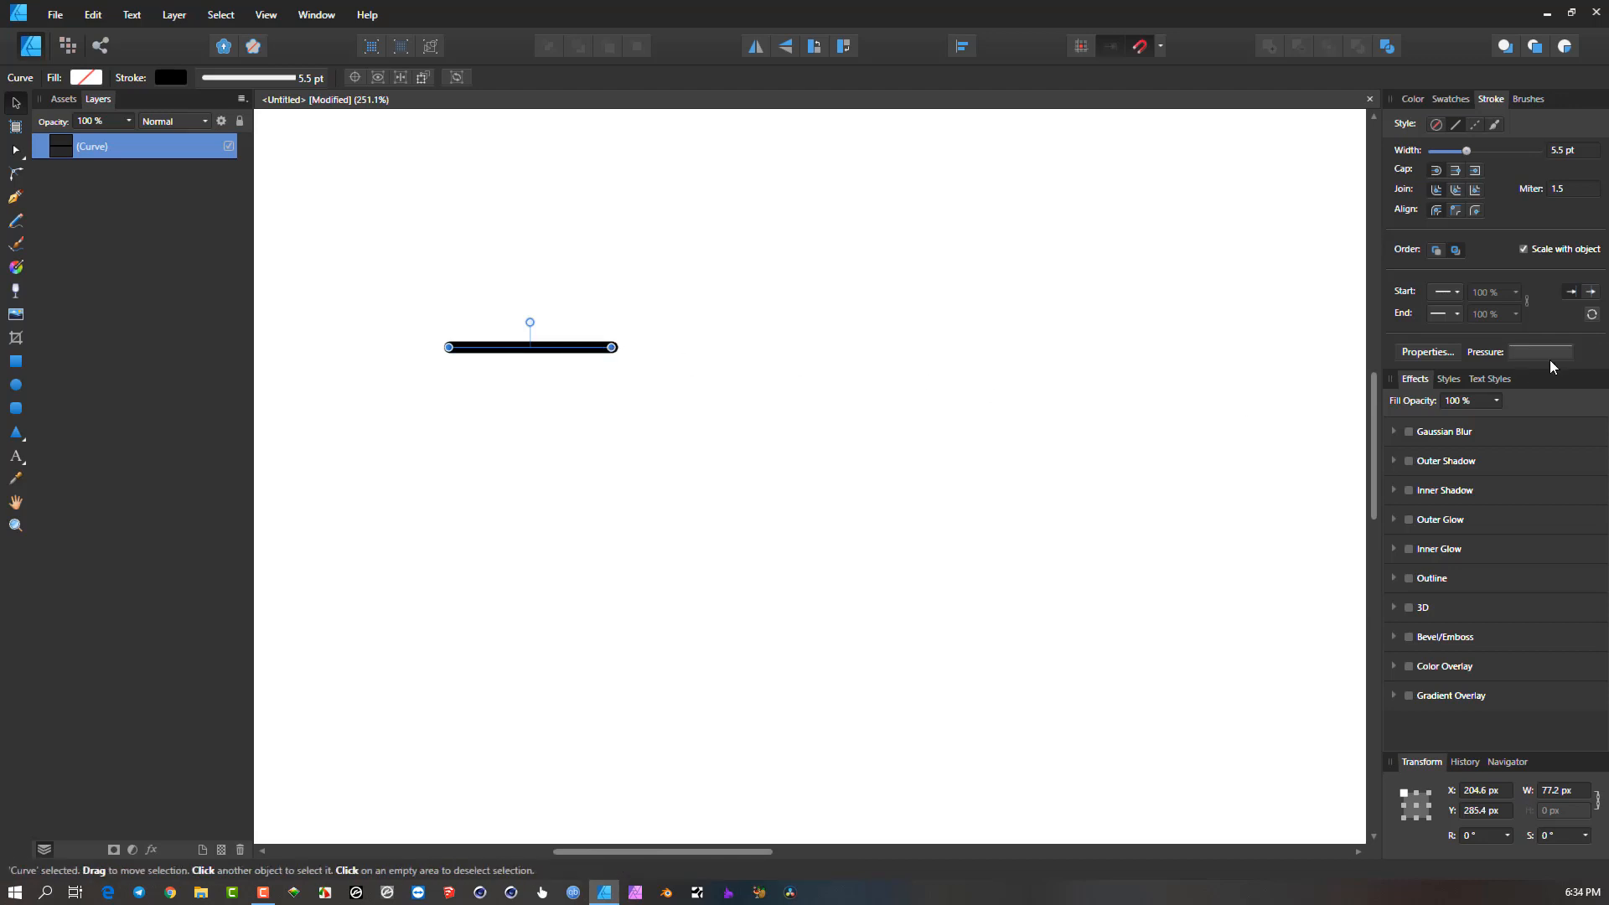
scroll(952, 391, down, 3)
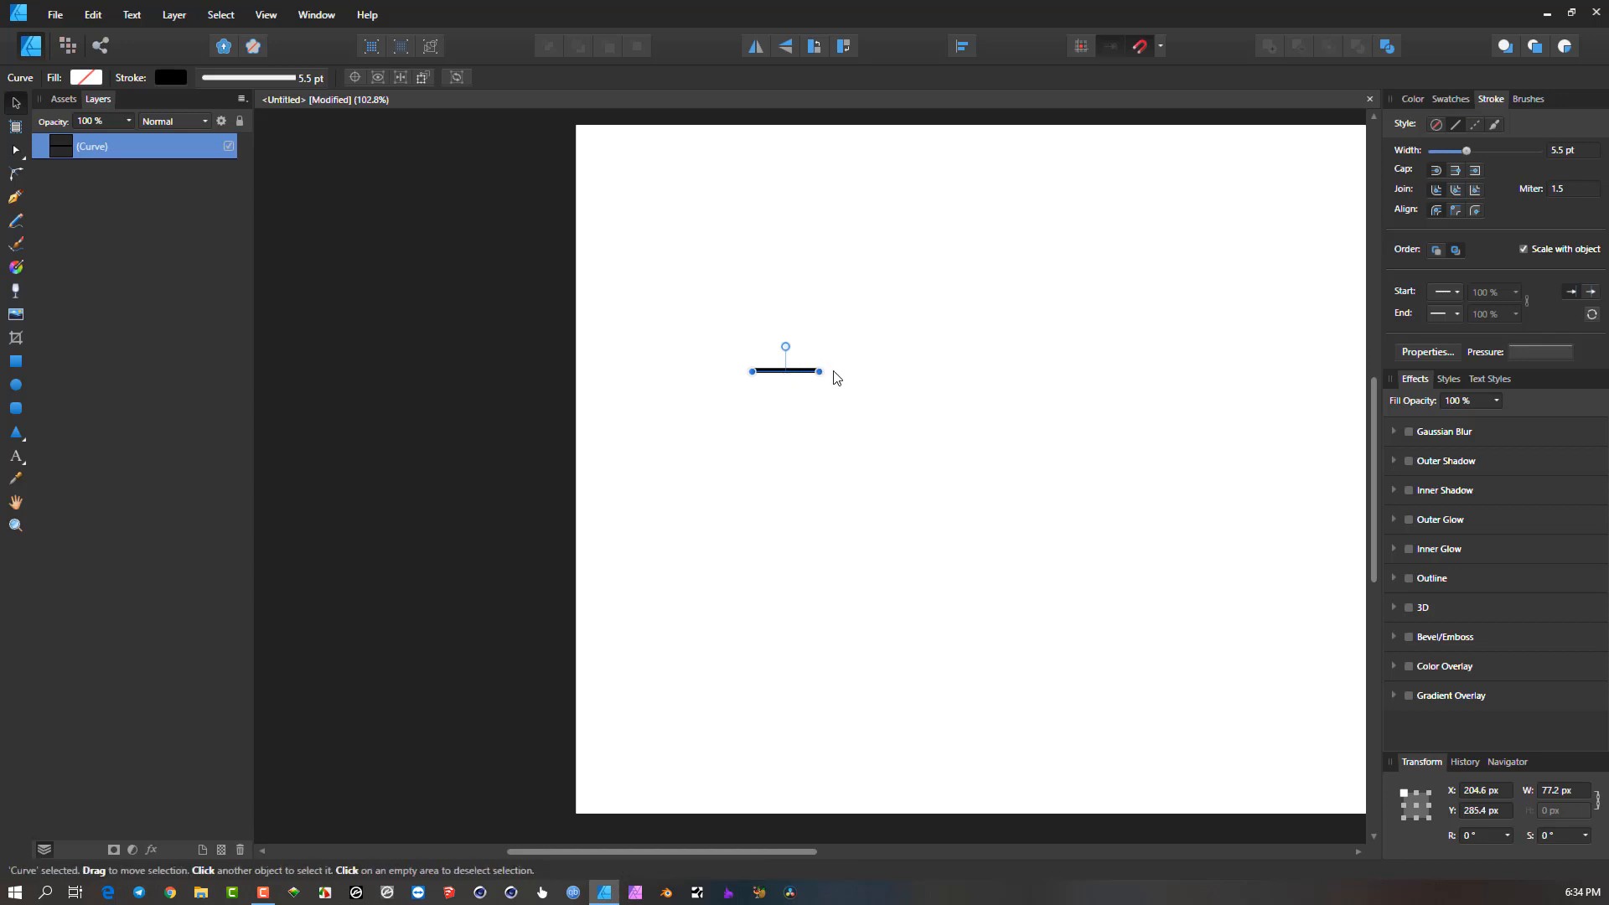
mouse_move(819, 372)
mouse_down()
mouse_move(1224, 372)
mouse_move(825, 409)
mouse_up()
Lengthen the line to about 97 px with Scale with object off, and shorten it to about 51 px with the option on.
click(1525, 249)
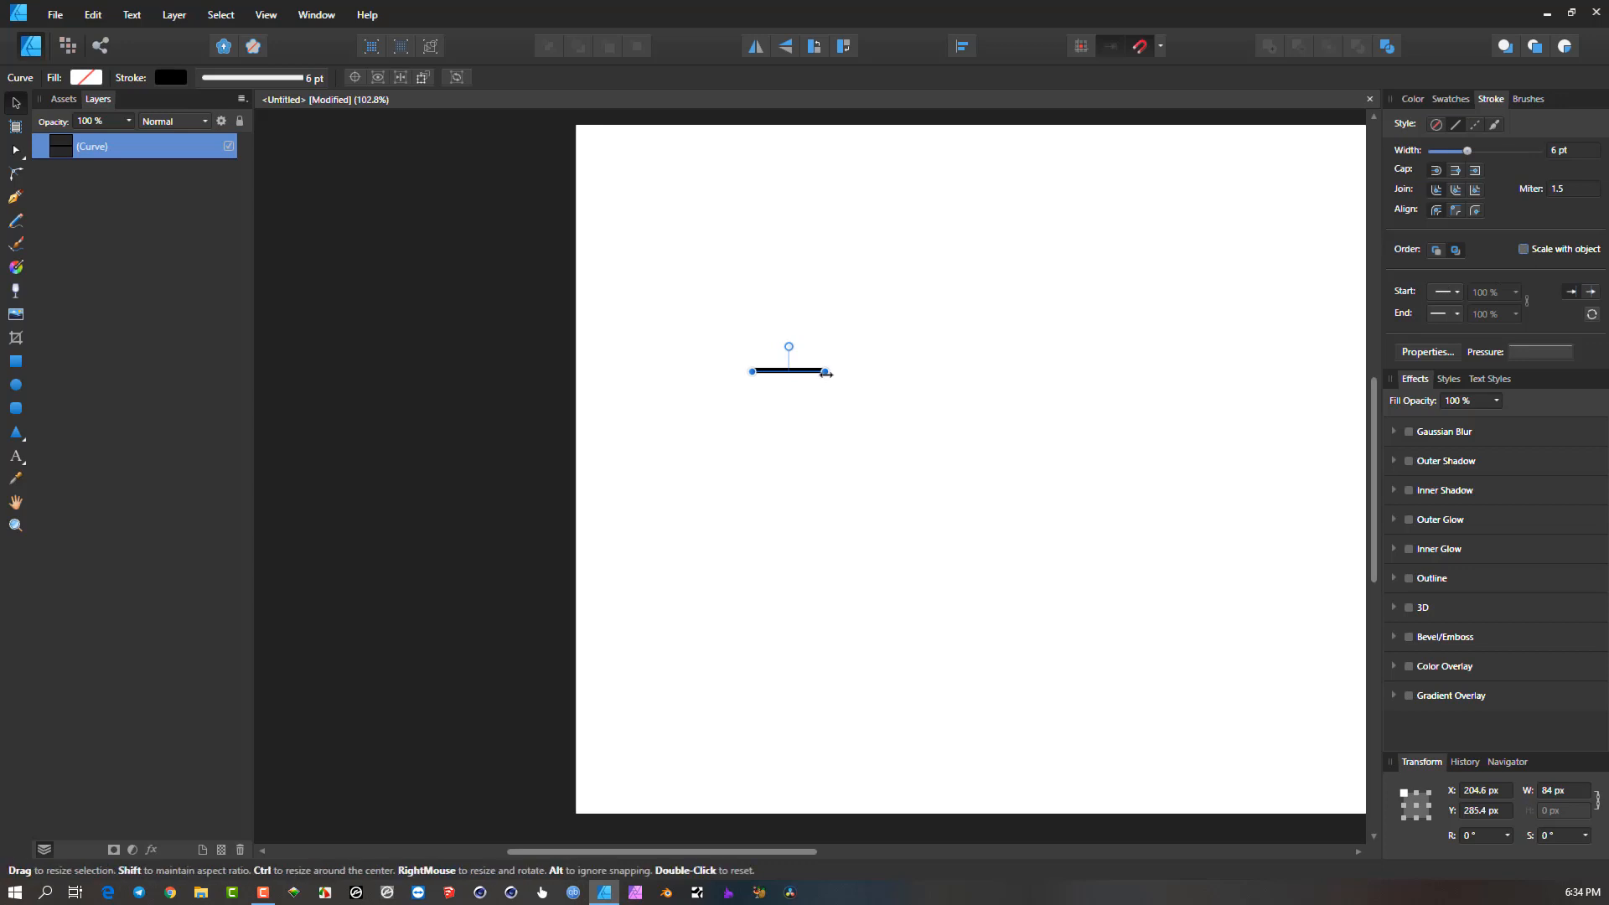
mouse_move(825, 373)
mouse_down()
mouse_move(1360, 386)
mouse_move(838, 389)
mouse_move(641, 444)
mouse_up()
scroll(836, 399, up, 2)
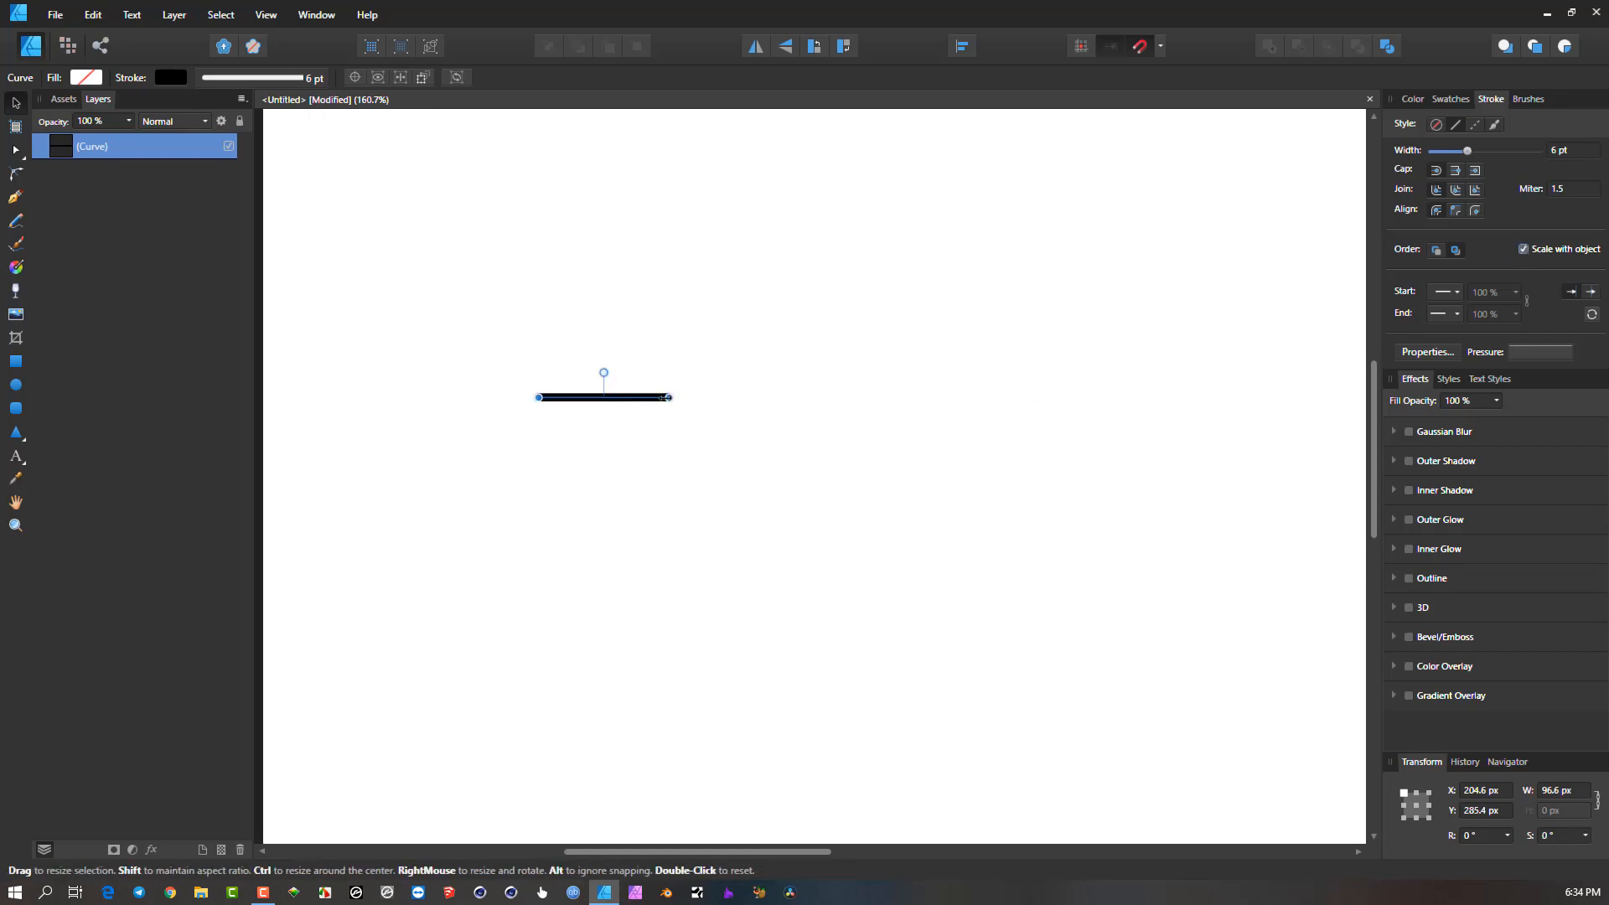
mouse_move(667, 397)
mouse_down()
mouse_move(1299, 395)
mouse_move(607, 399)
mouse_up()
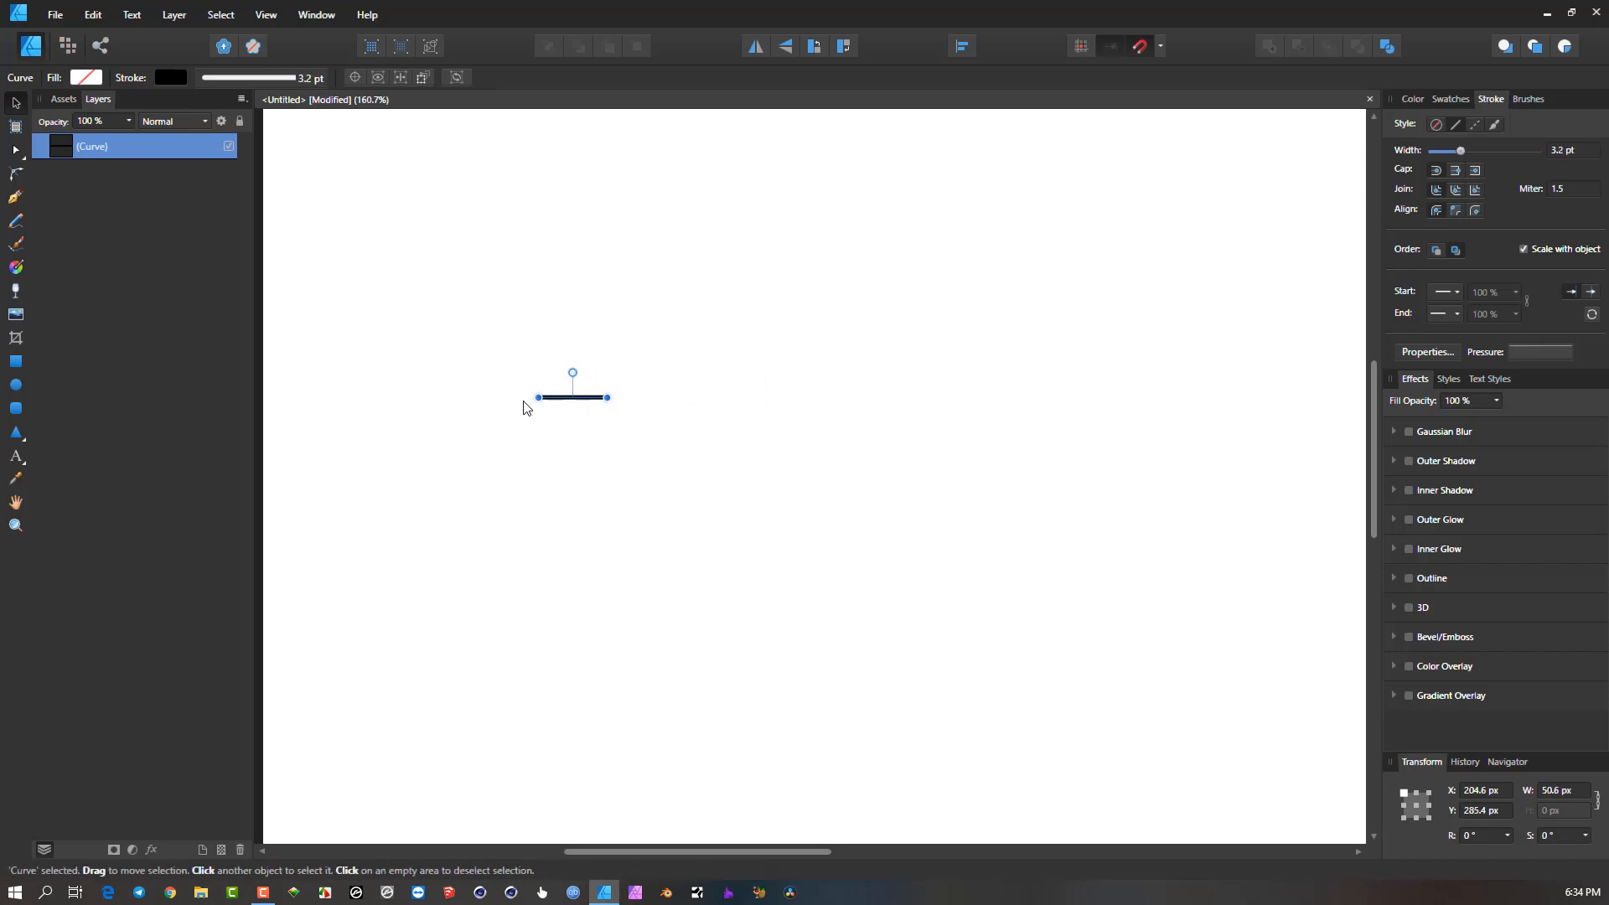
Examine the rounded end and the edges of the shortened line at high magnification.
scroll(525, 407, up, 8)
scroll(522, 409, up, 4)
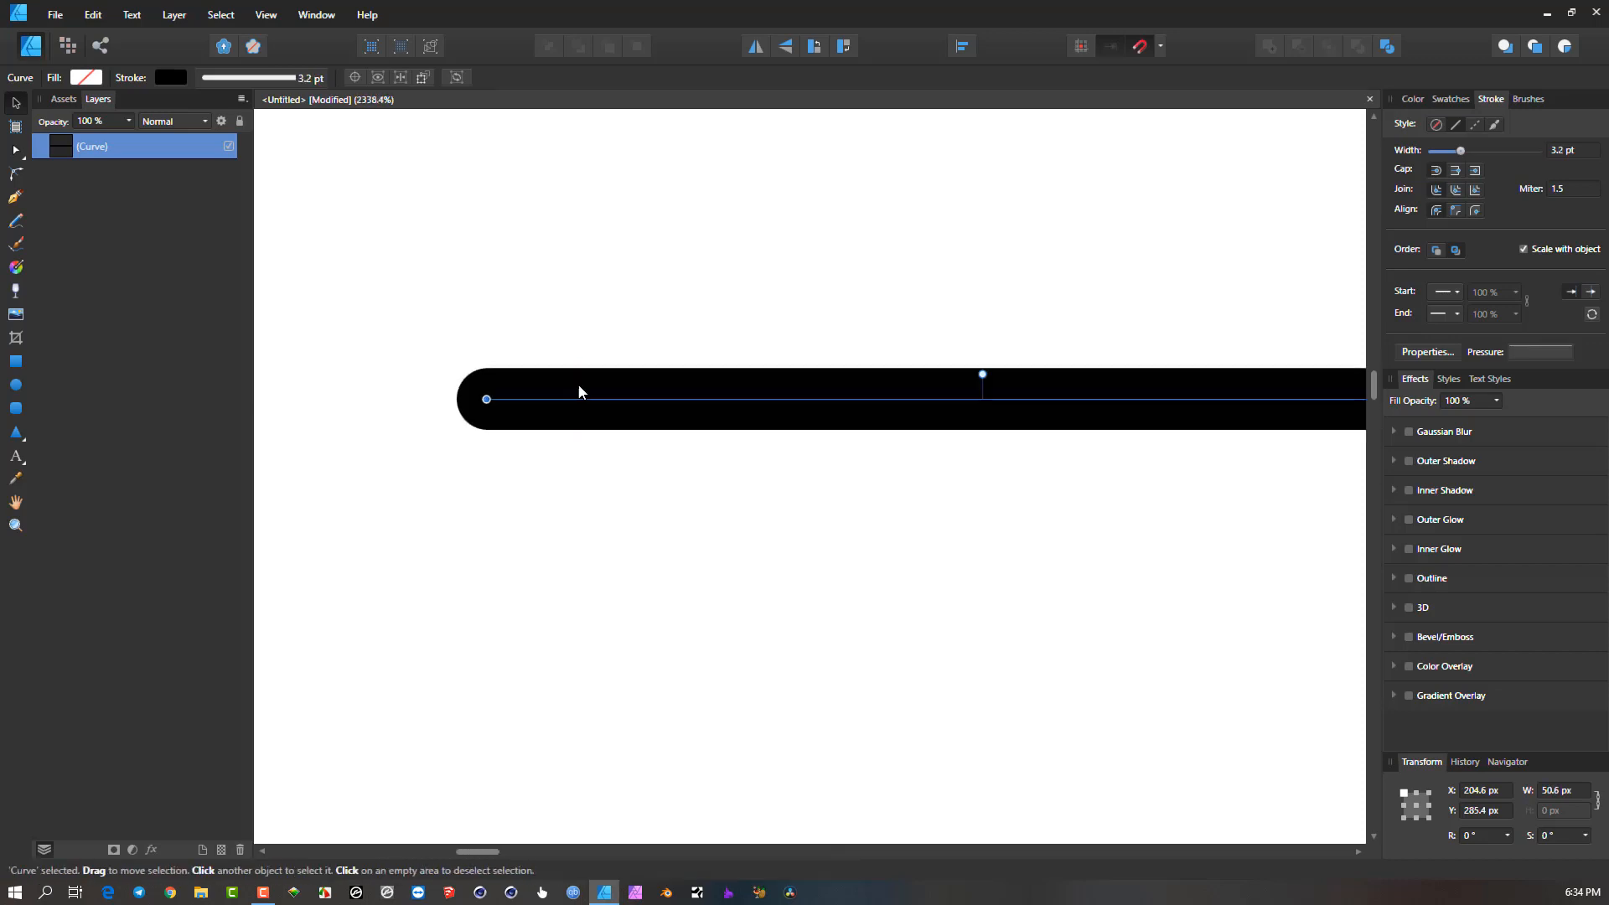
scroll(390, 365, down, 2)
drag(390, 361, 445, 357)
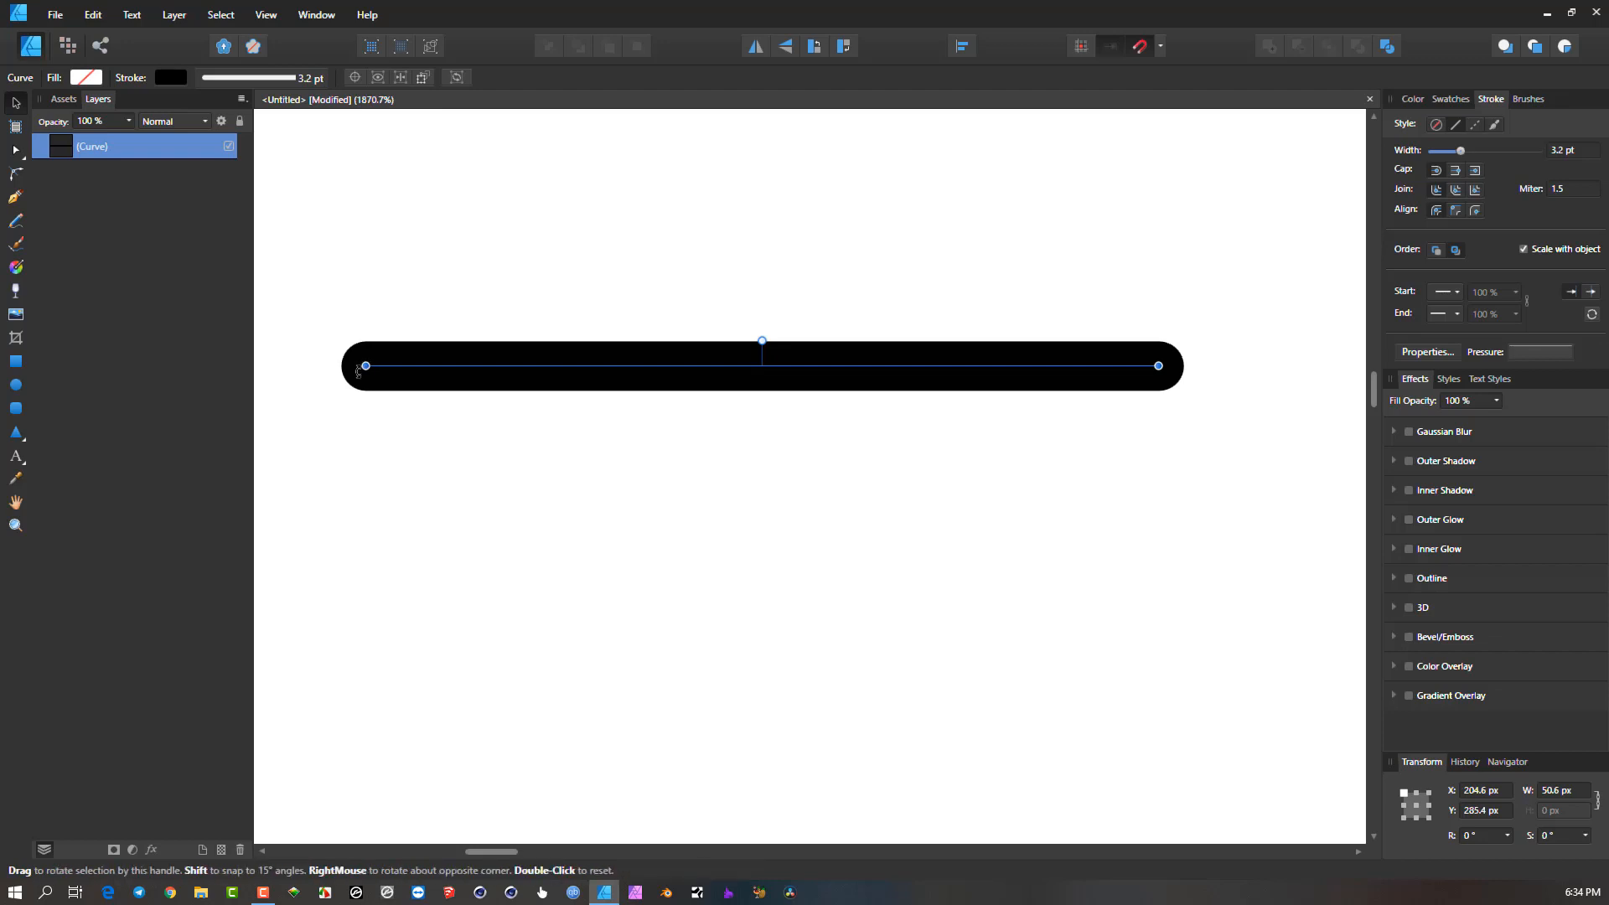
scroll(368, 362, up, 5)
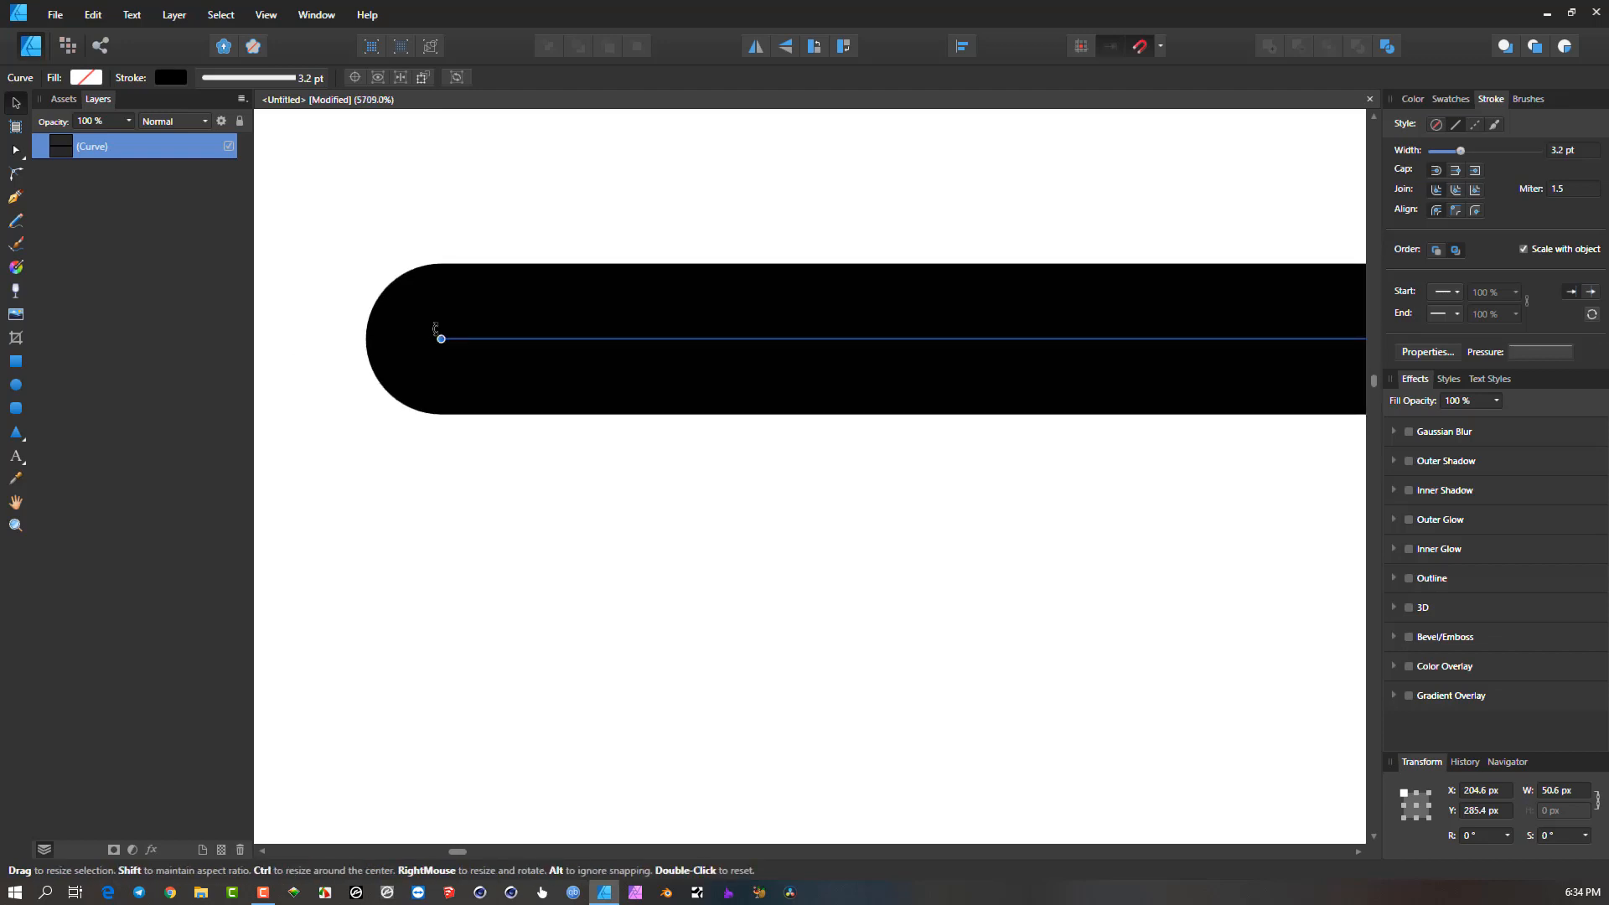
scroll(416, 287, up, 1)
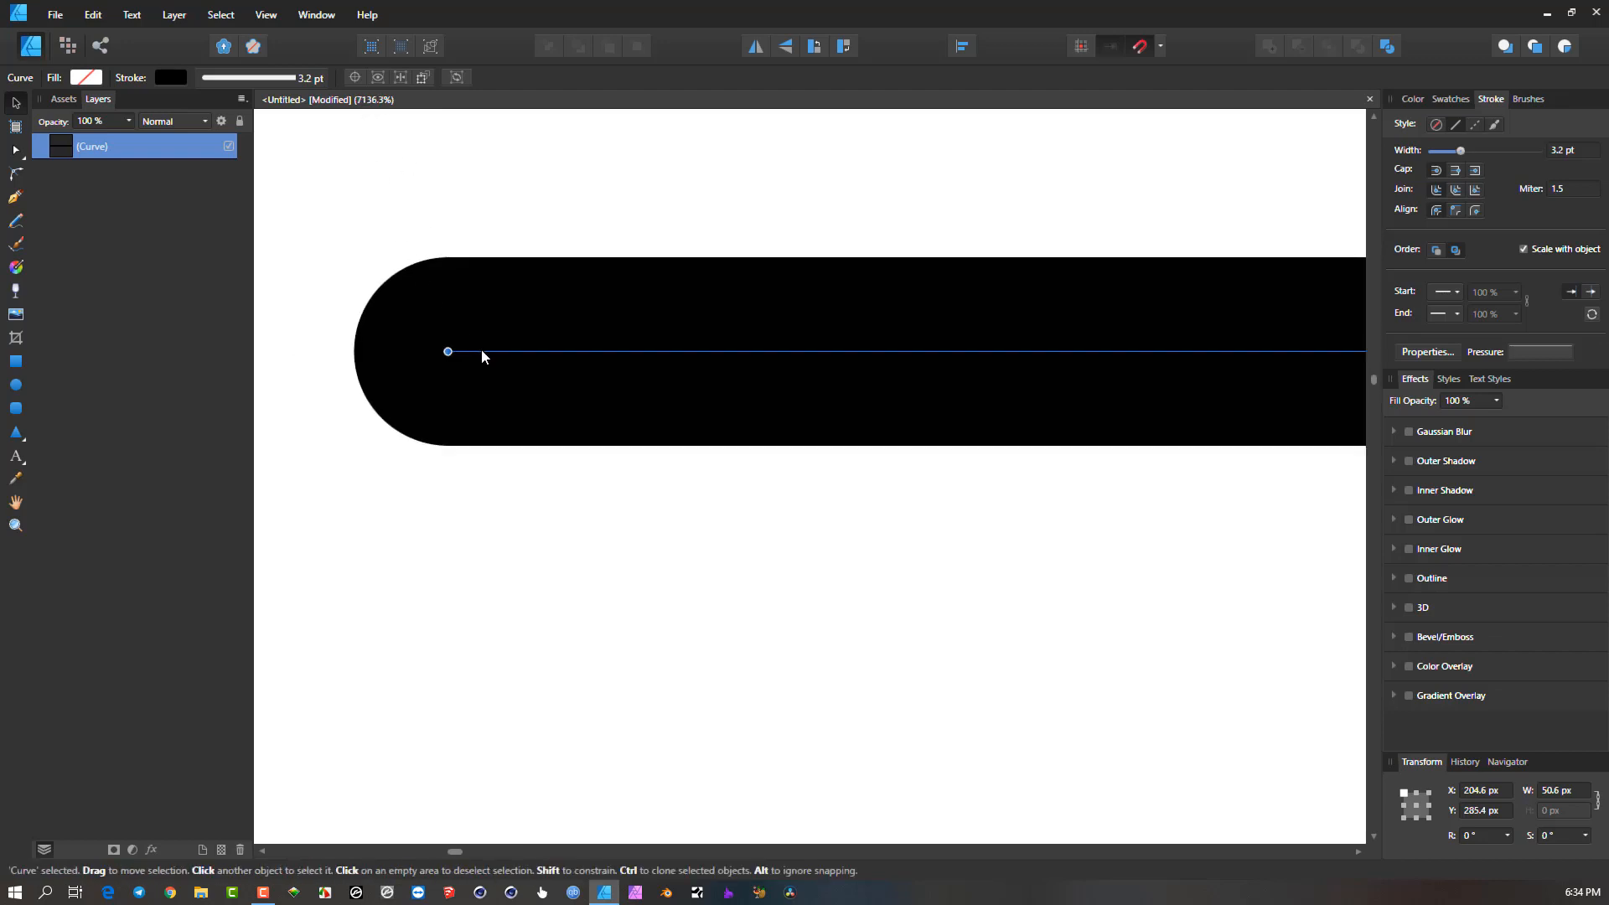
scroll(483, 361, down, 2)
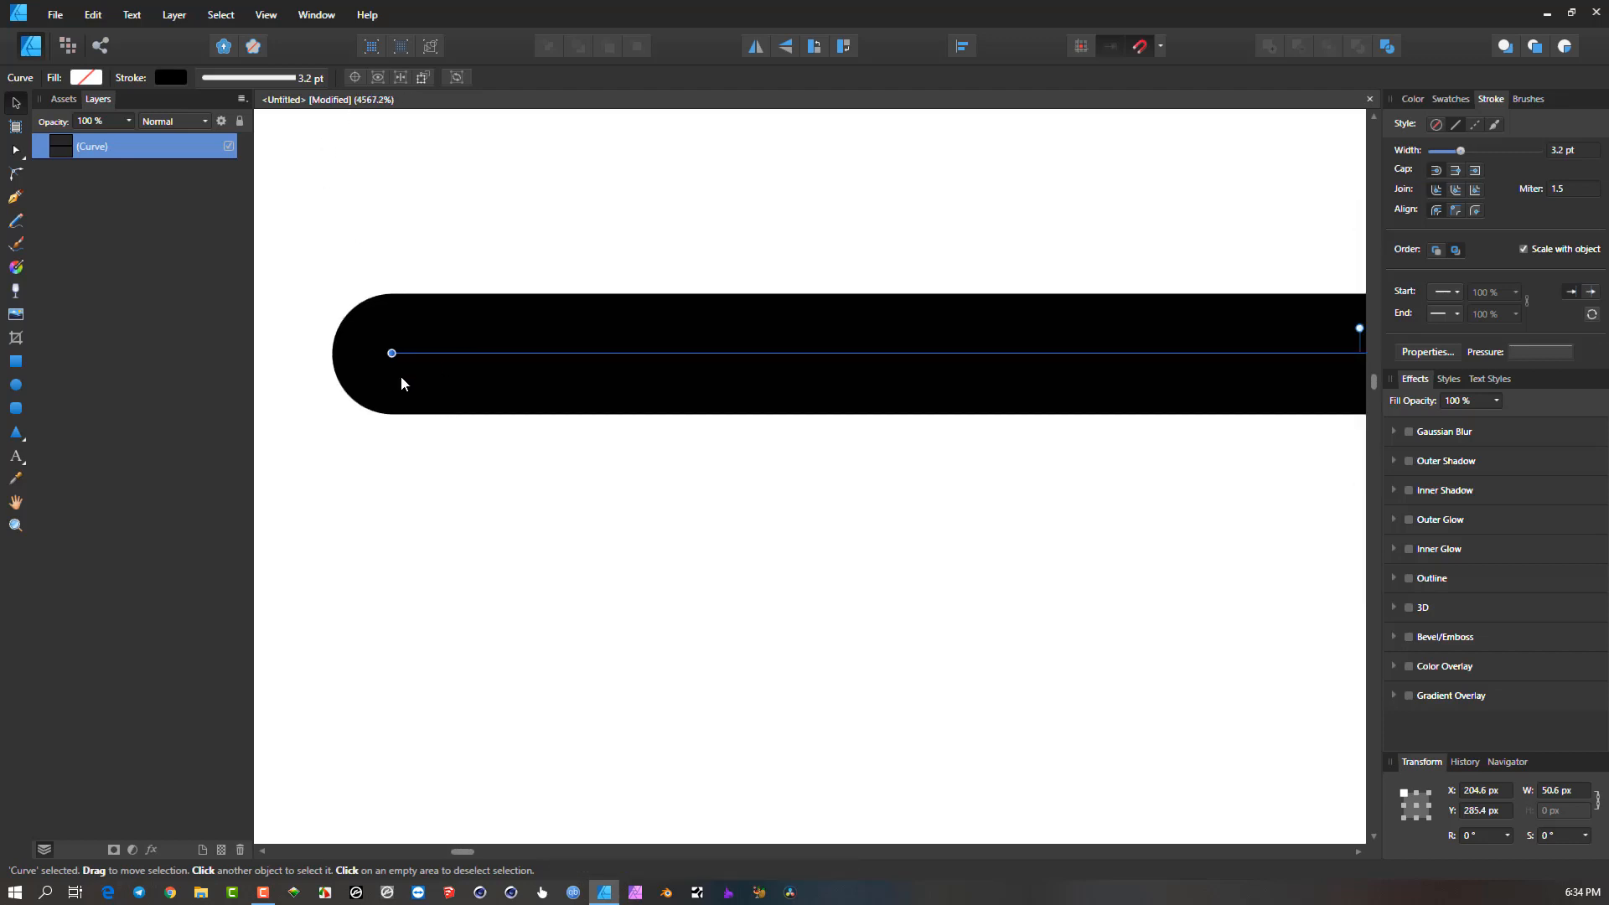
scroll(430, 349, down, 2)
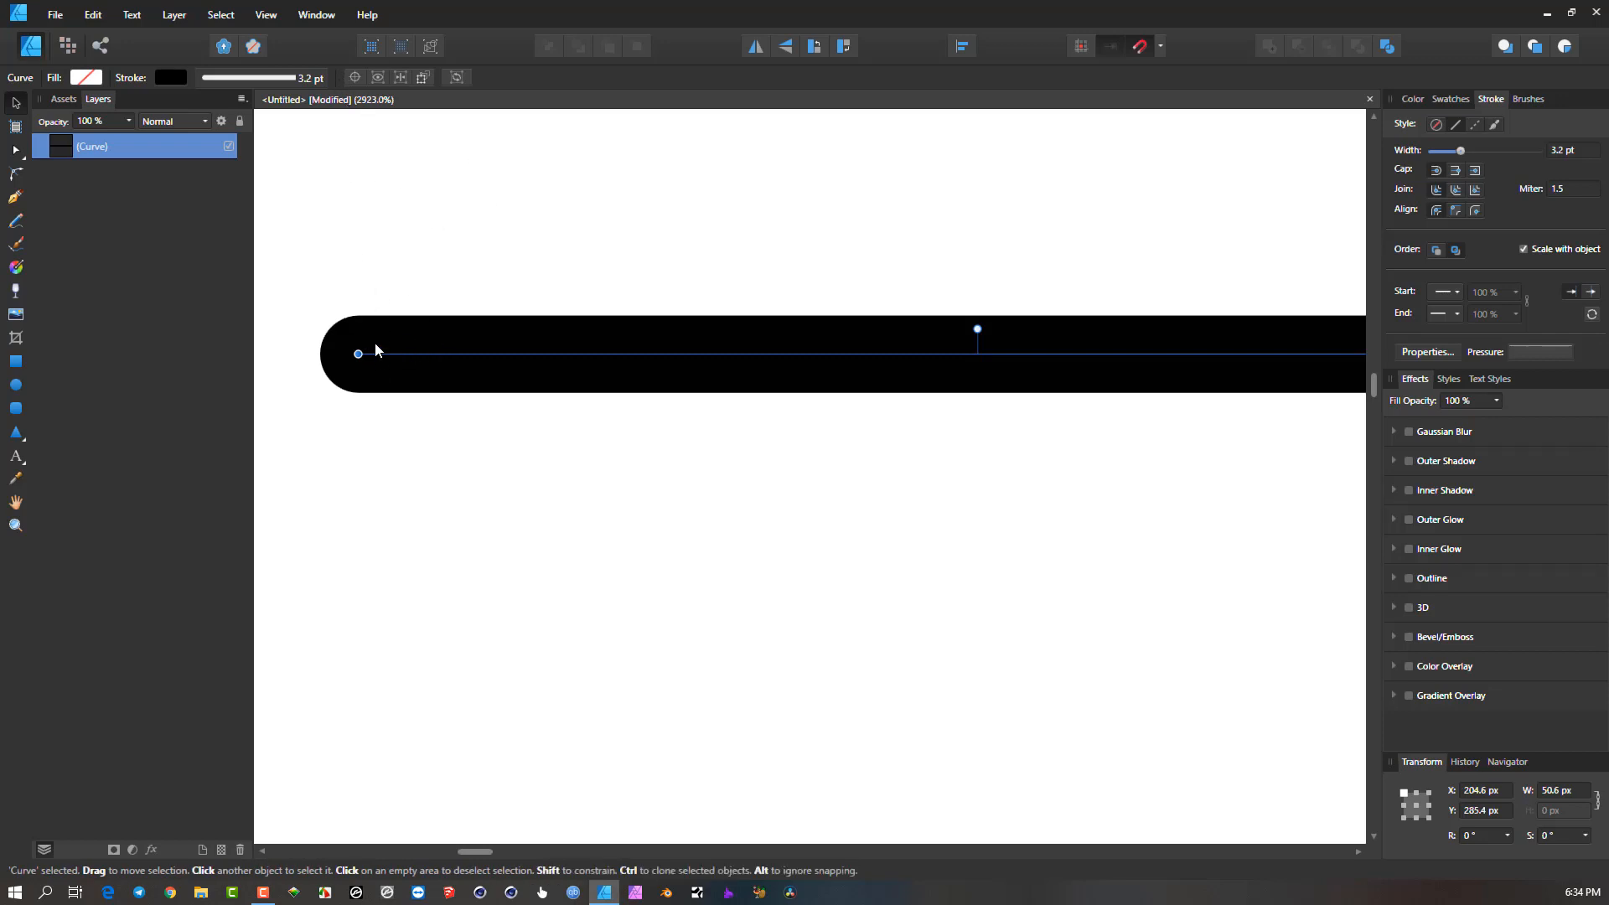
scroll(375, 343, down, 2)
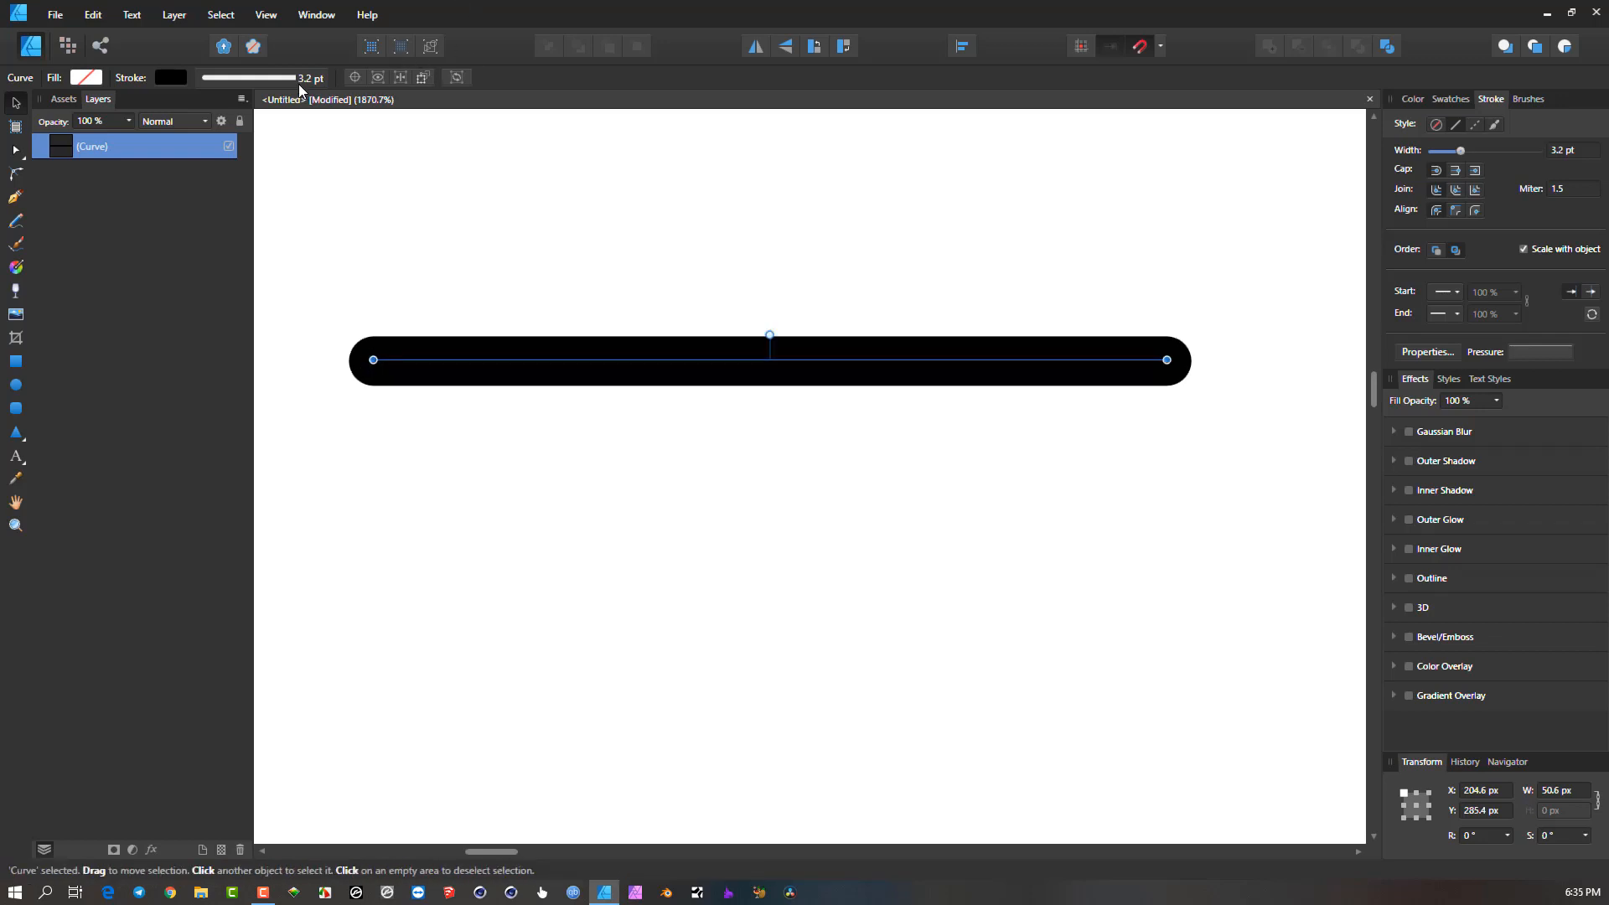
Check how the line renders at maximum magnification, and compare its rounded end with the full line.
scroll(410, 352, up, 10)
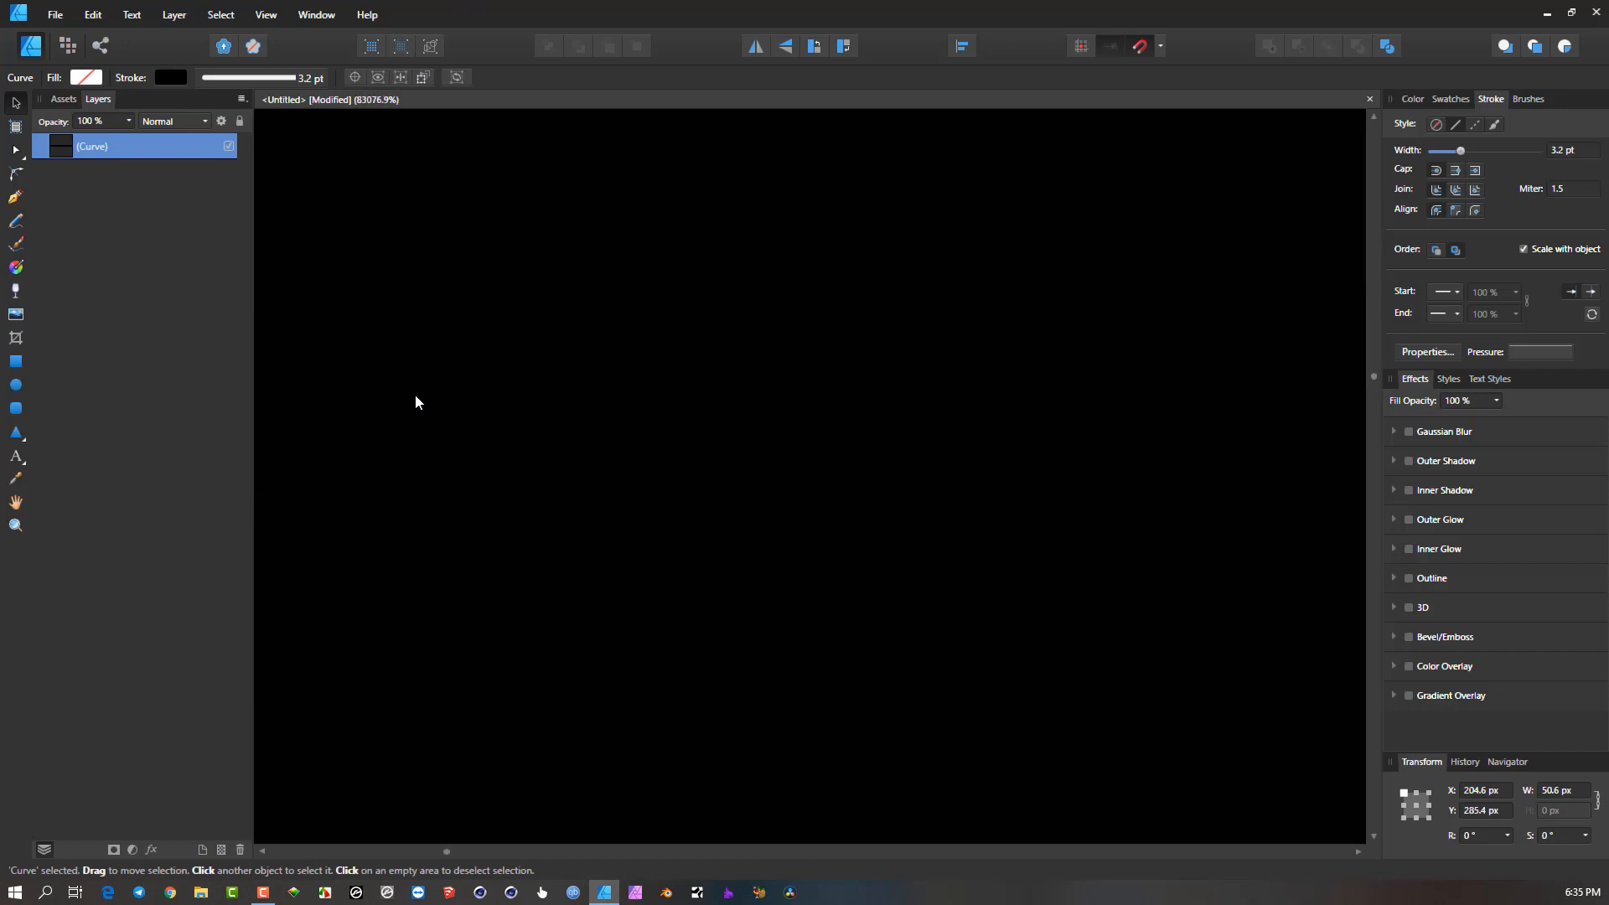
scroll(419, 388, up, 4)
scroll(432, 307, up, 6)
scroll(432, 310, up, 10)
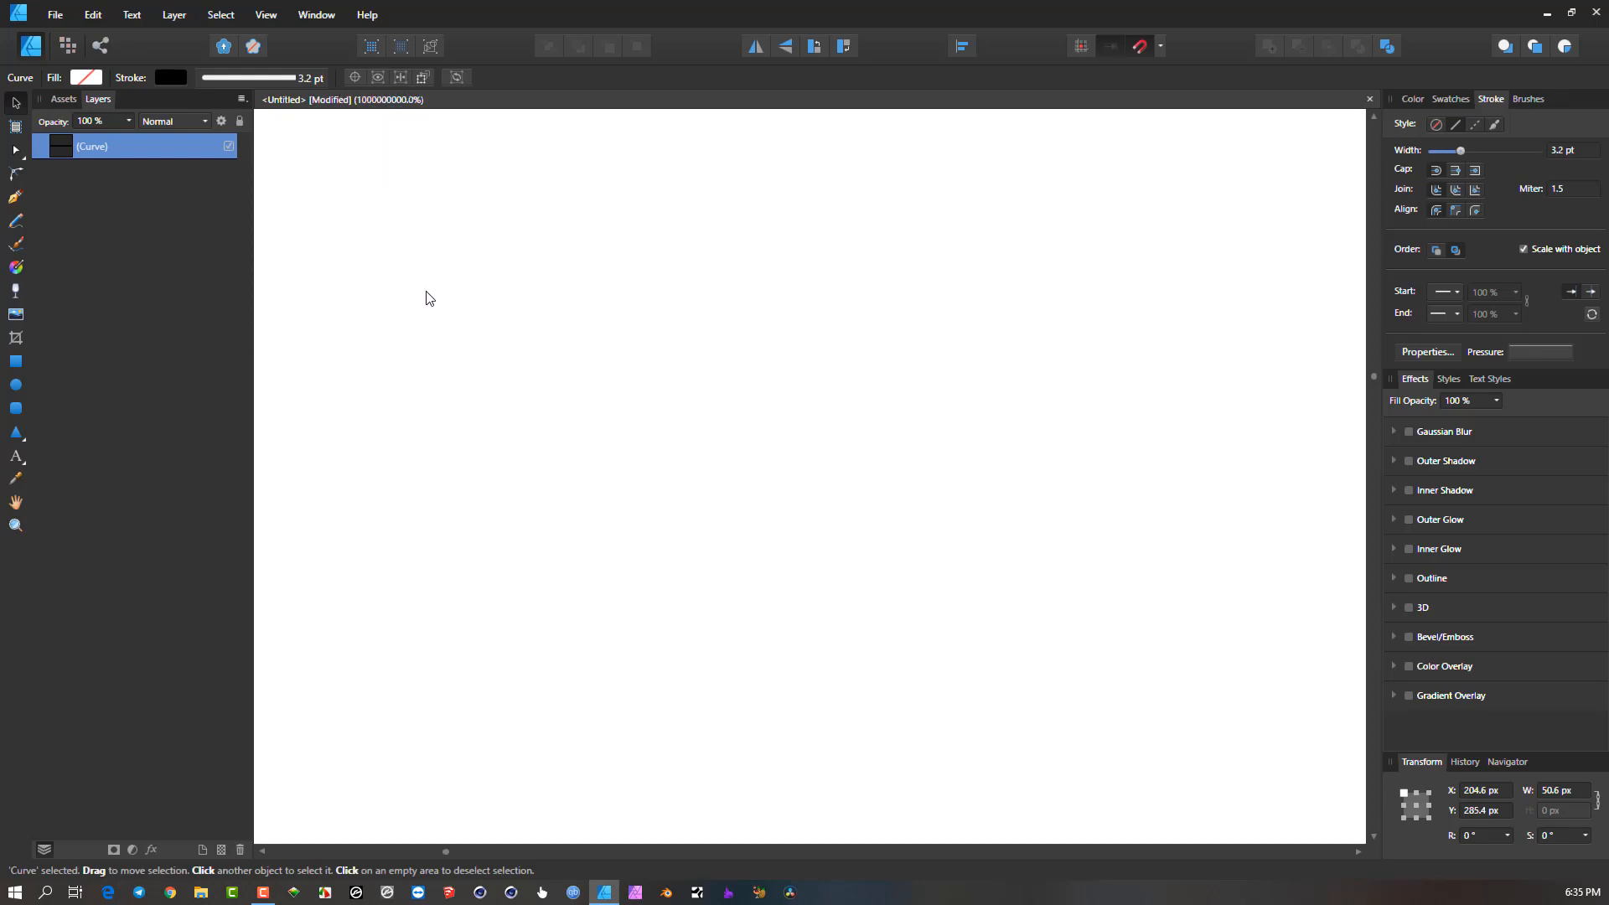
scroll(423, 293, down, 10)
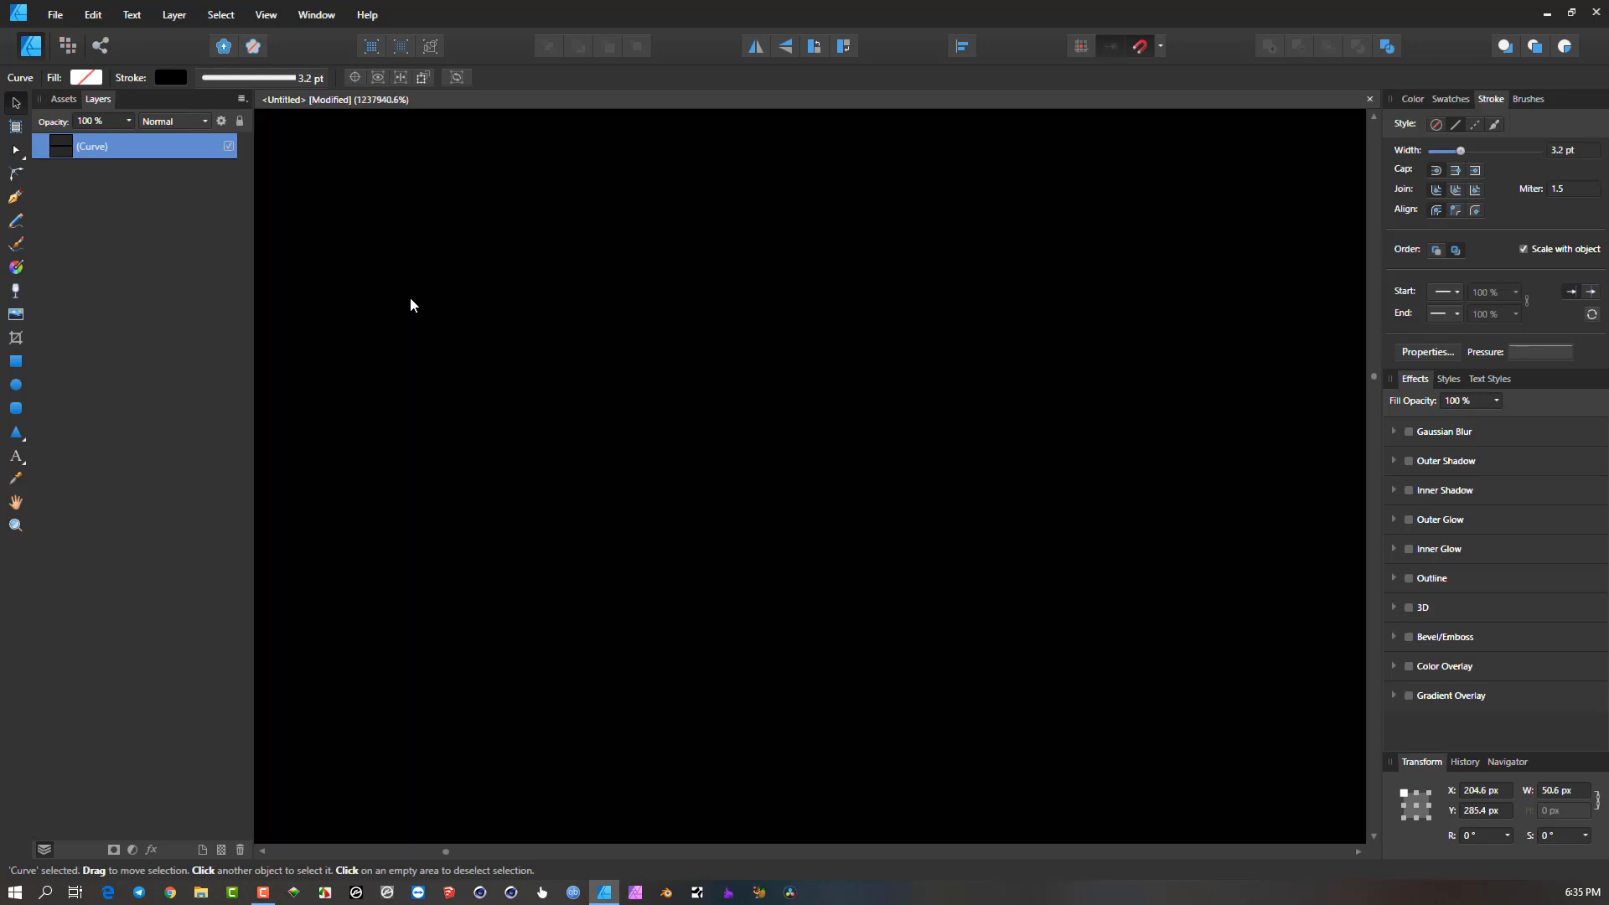
scroll(411, 304, down, 10)
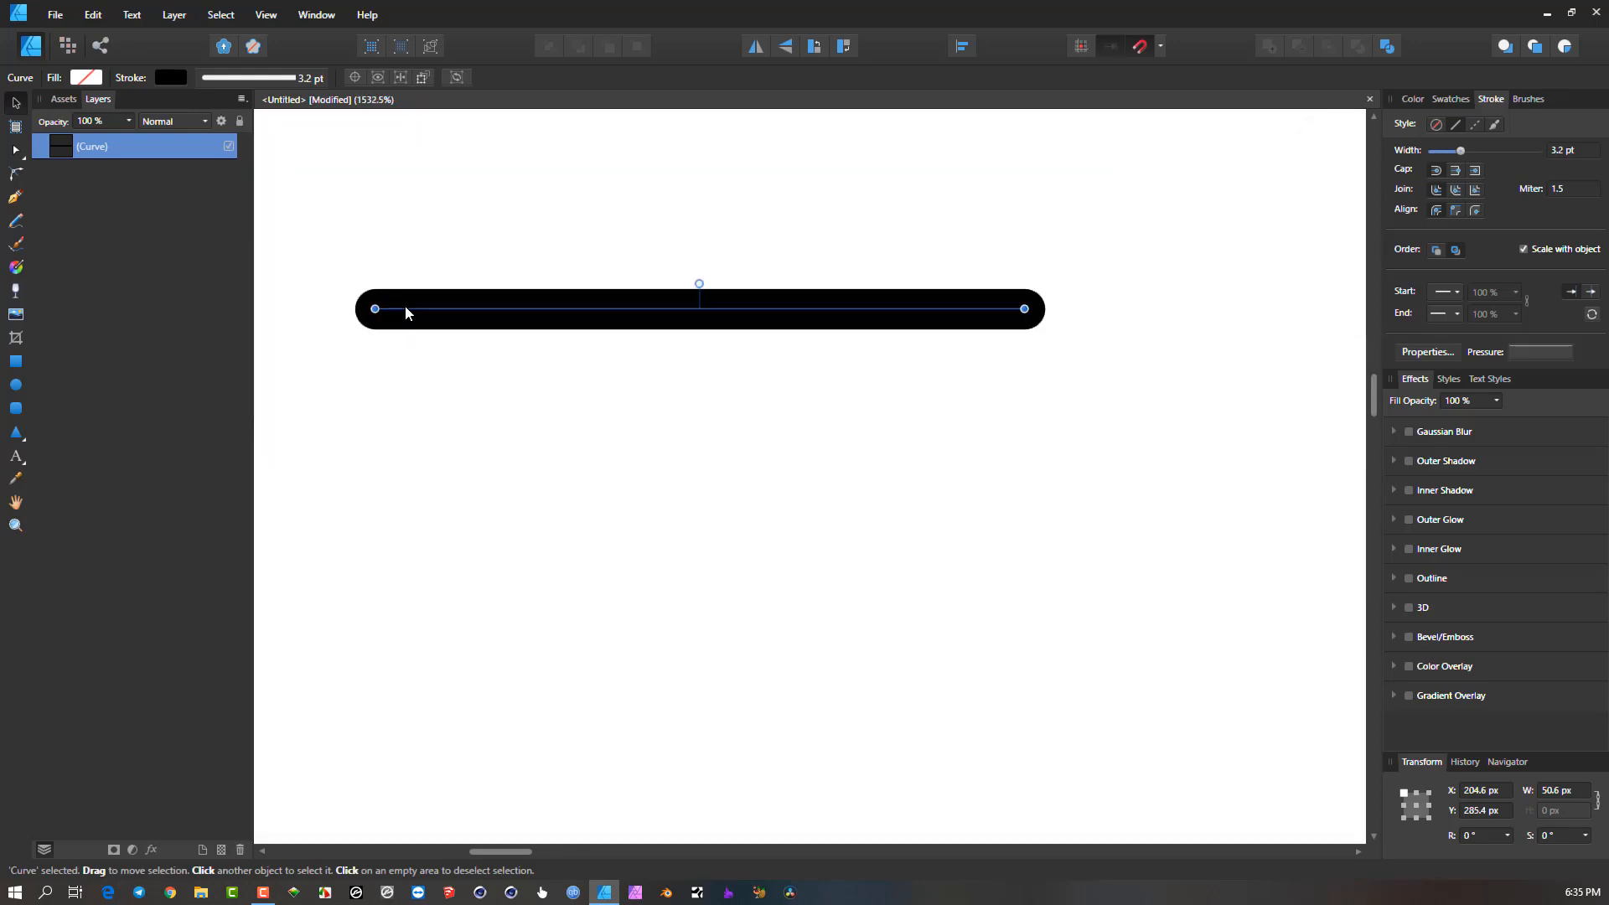
scroll(405, 305, up, 3)
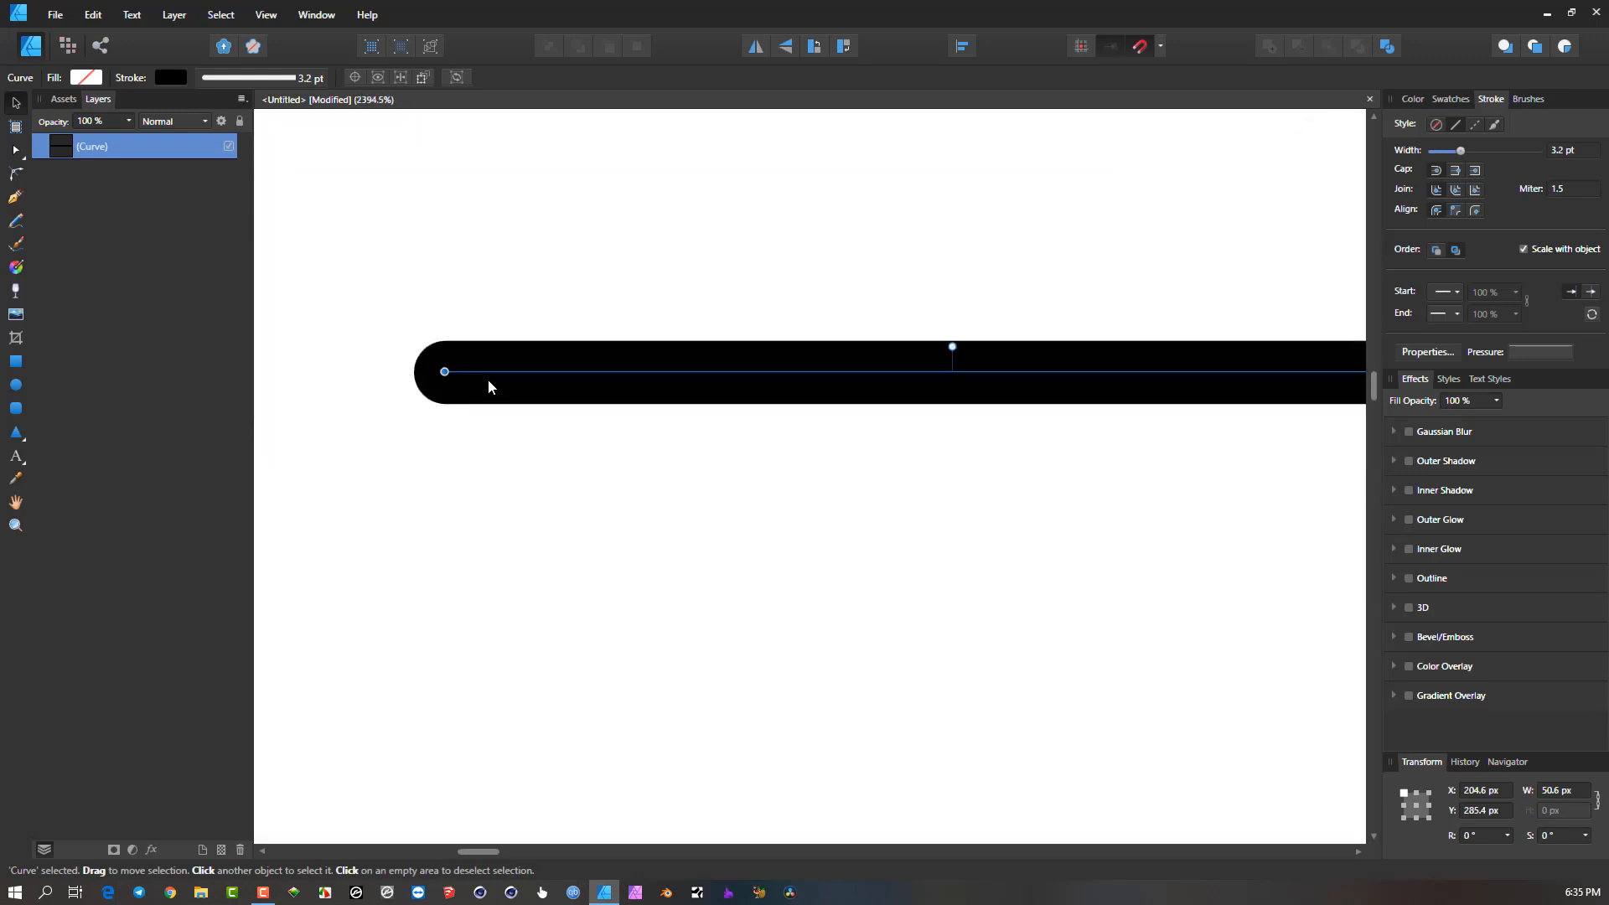
scroll(488, 379, down, 2)
scroll(453, 385, up, 2)
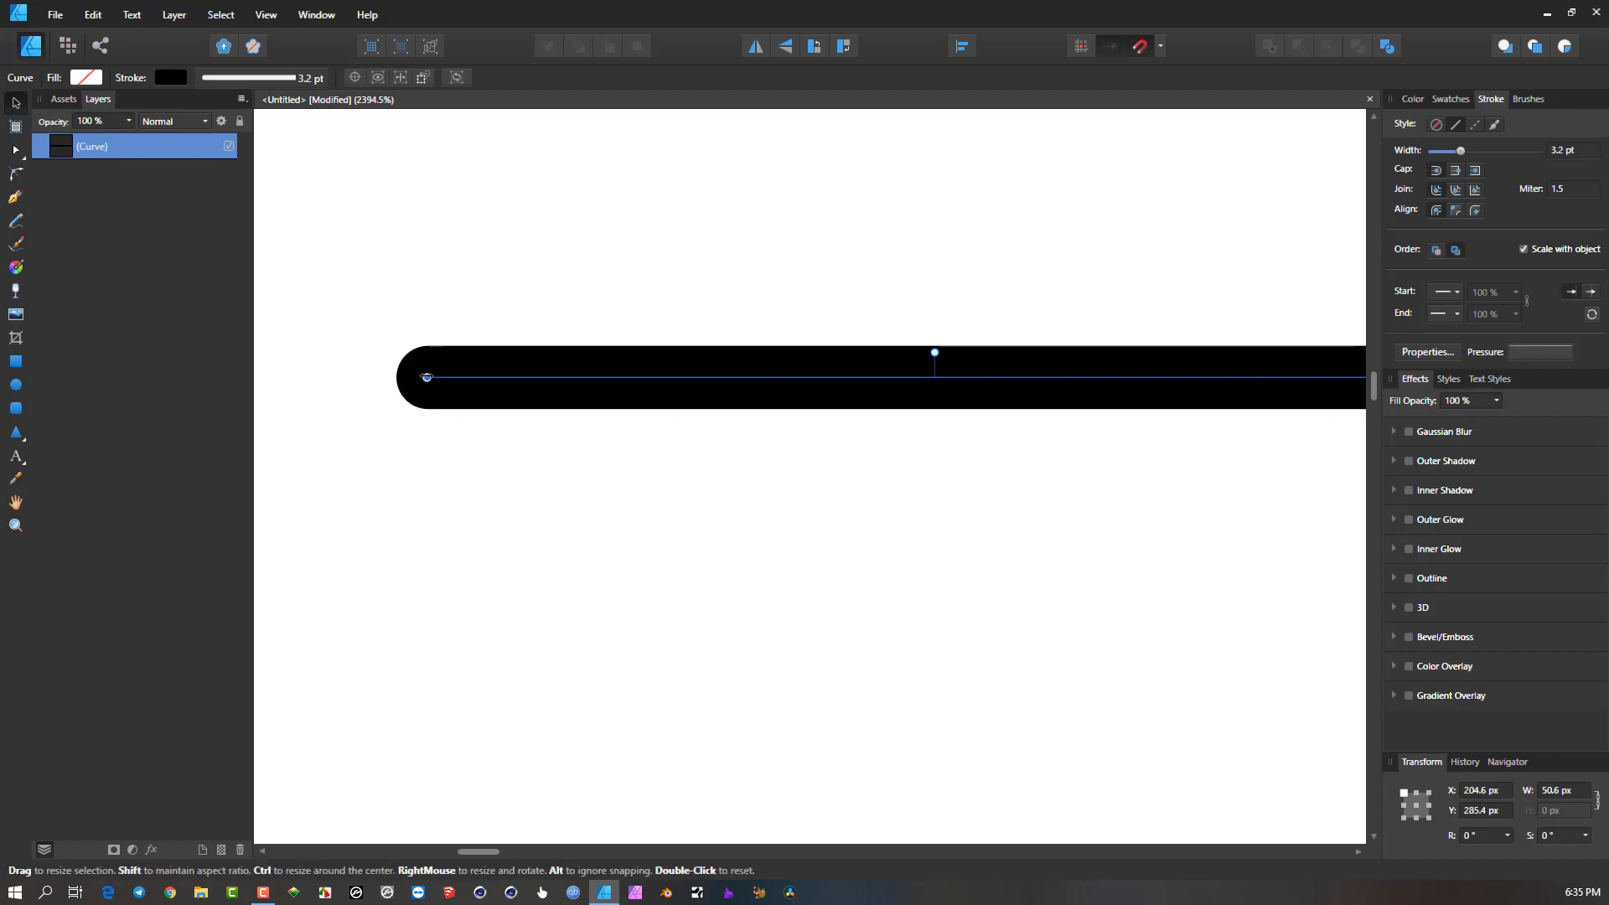
scroll(450, 365, down, 3)
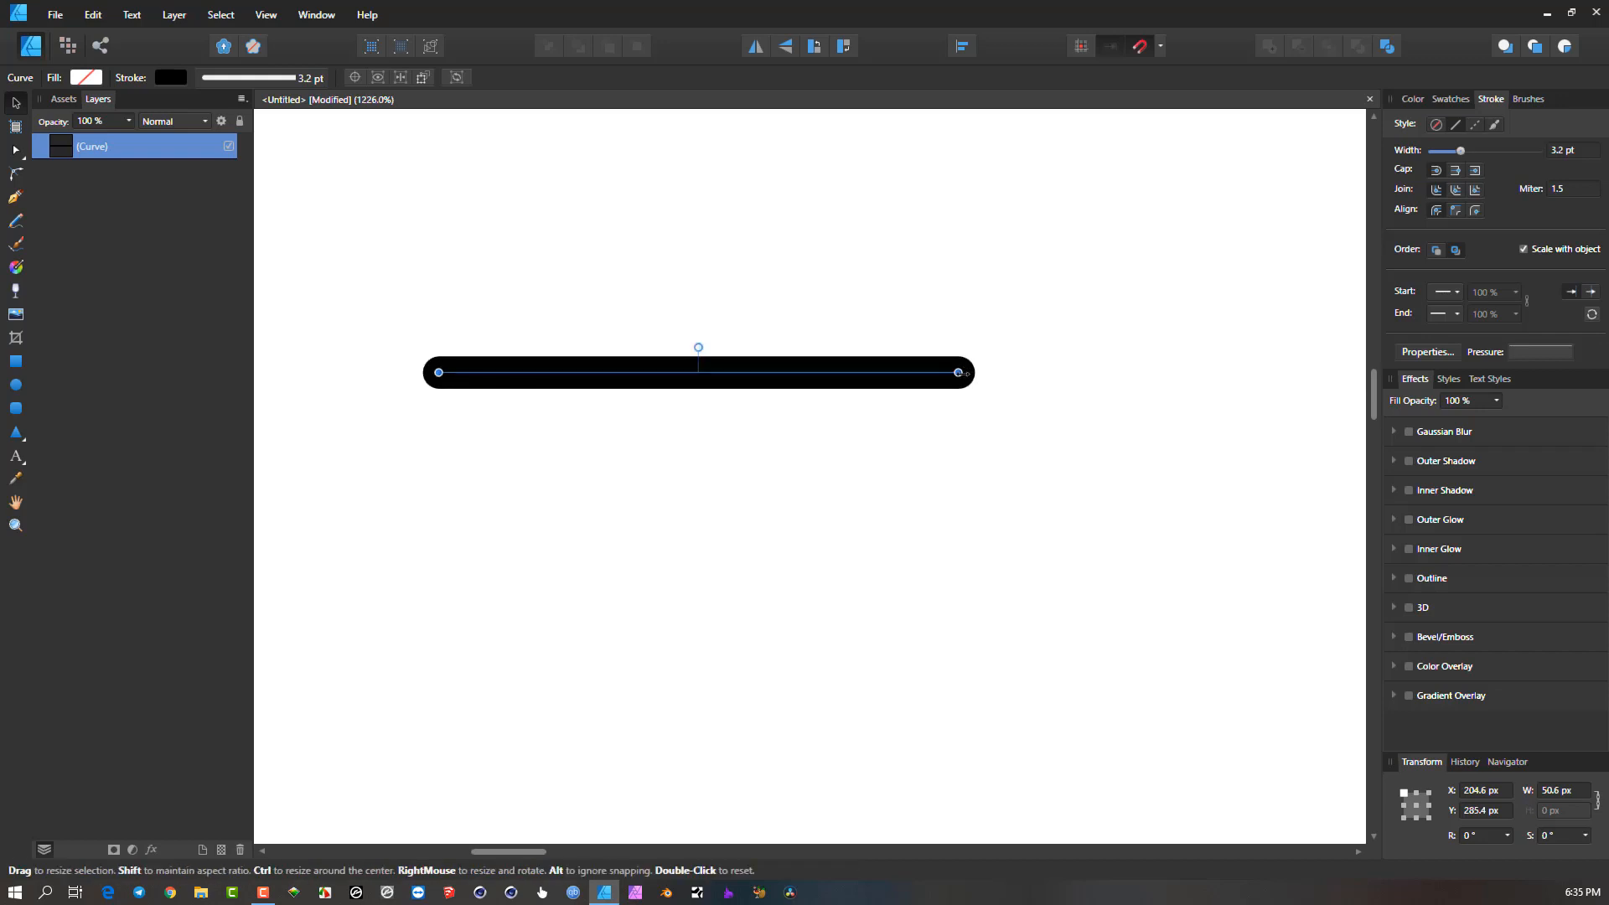
With Scale with object on, shrink the line to about 4.2 px, and shrink it again to about 0.9 px.
drag(577, 393, 490, 390)
scroll(429, 386, up, 3)
scroll(549, 395, up, 5)
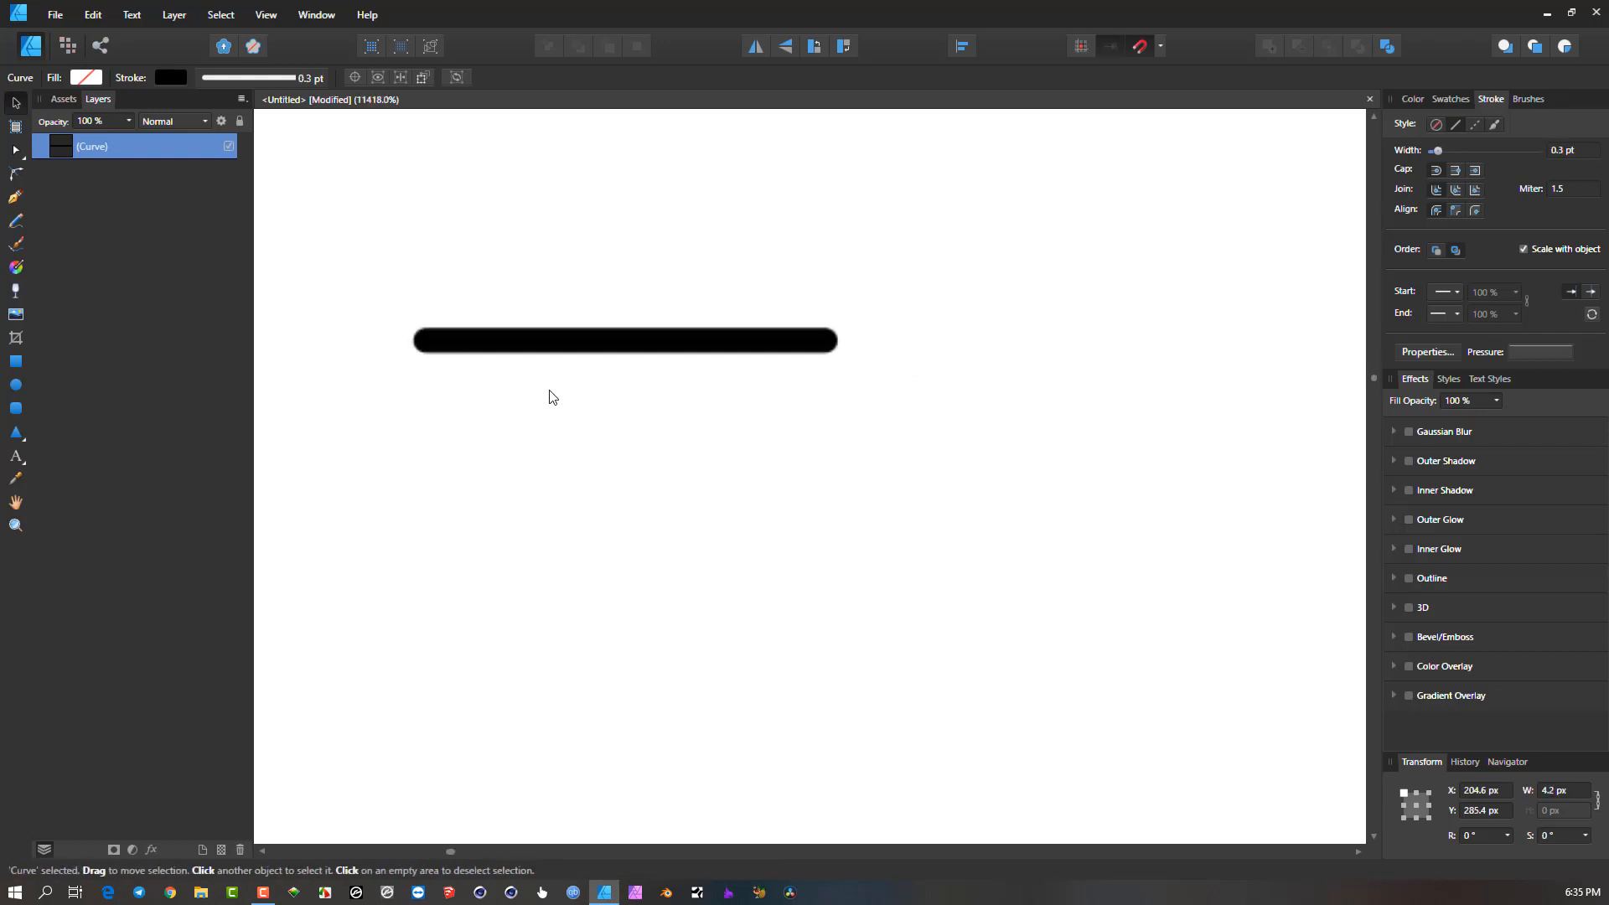
drag(982, 328, 525, 340)
scroll(398, 344, up, 3)
scroll(401, 344, up, 4)
scroll(446, 339, down, 2)
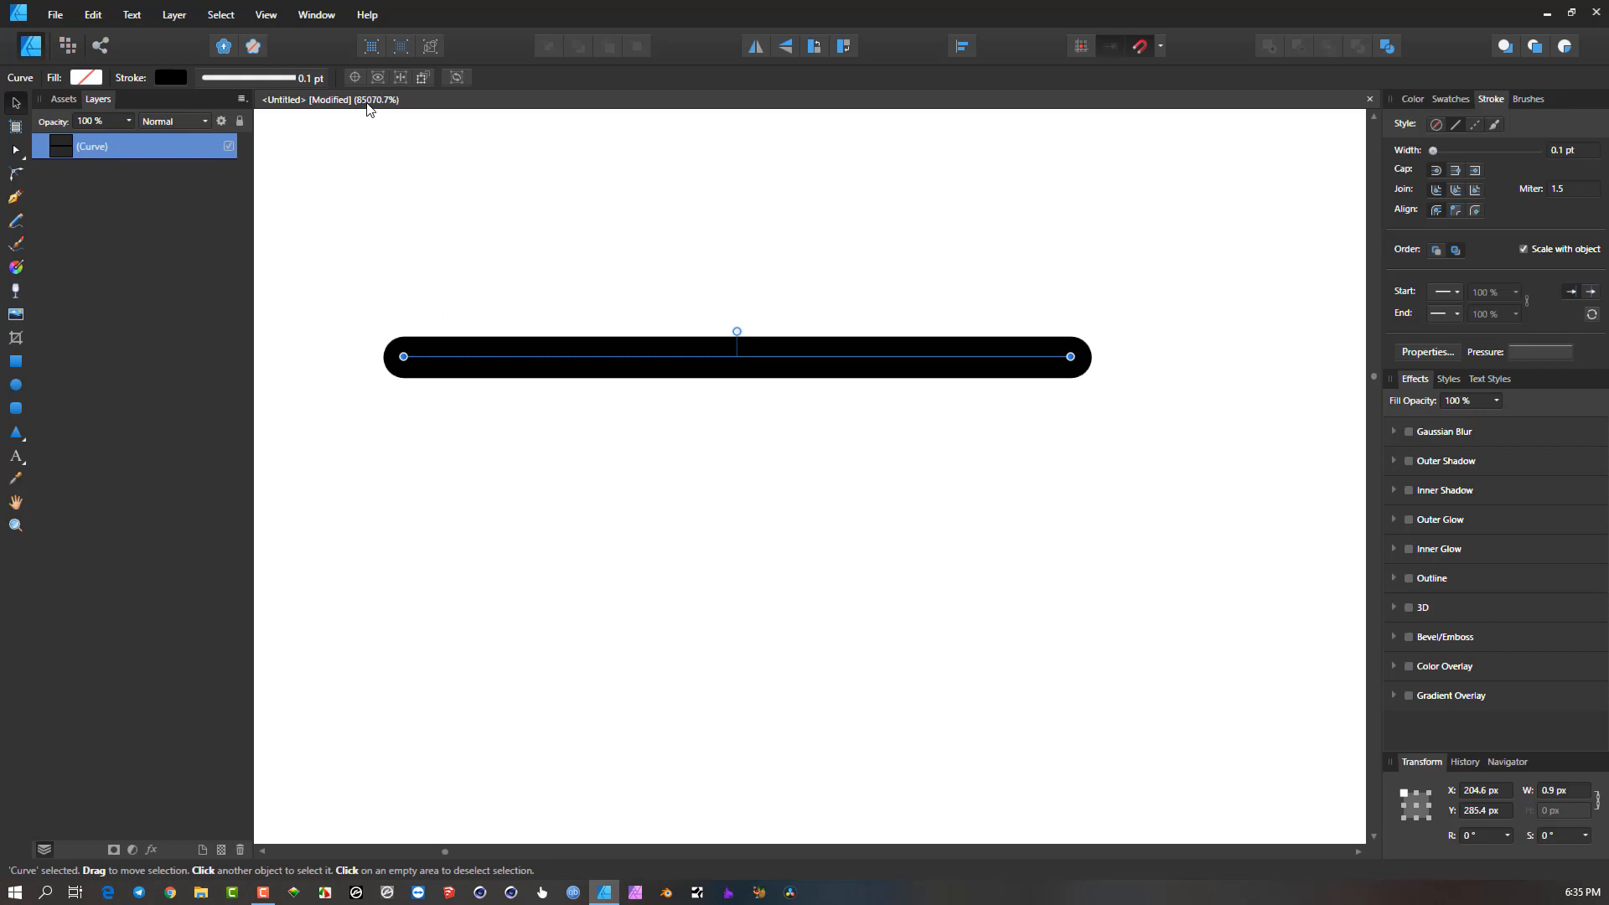
scroll(427, 348, up, 1)
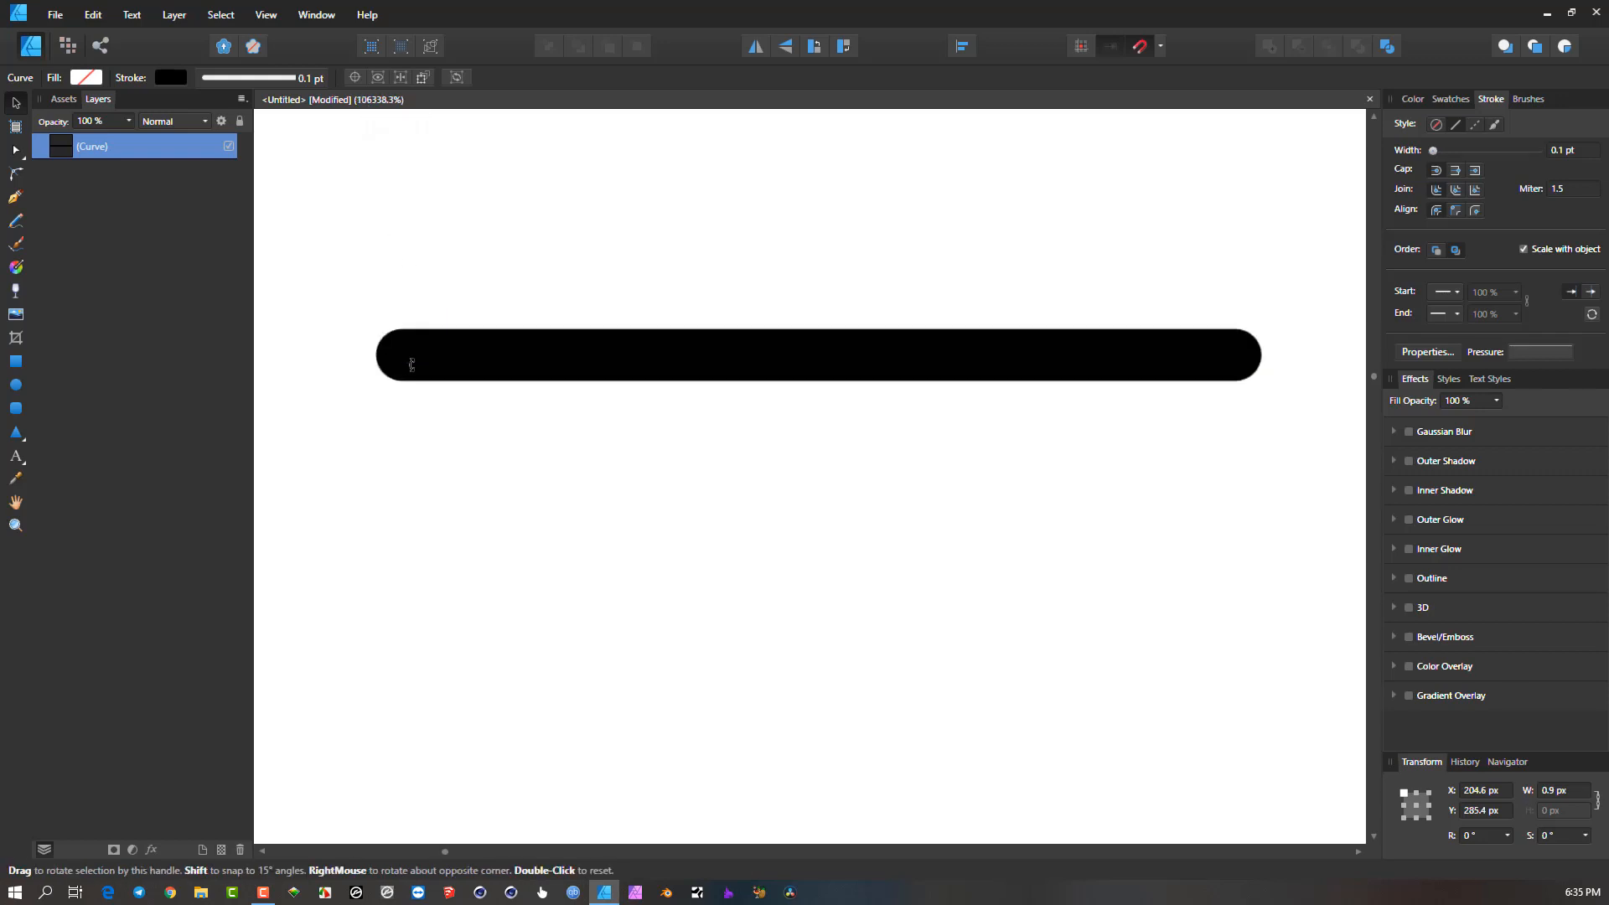
Compare how the 0.9 px line looks at full-page view and at very high magnification.
scroll(423, 369, down, 20)
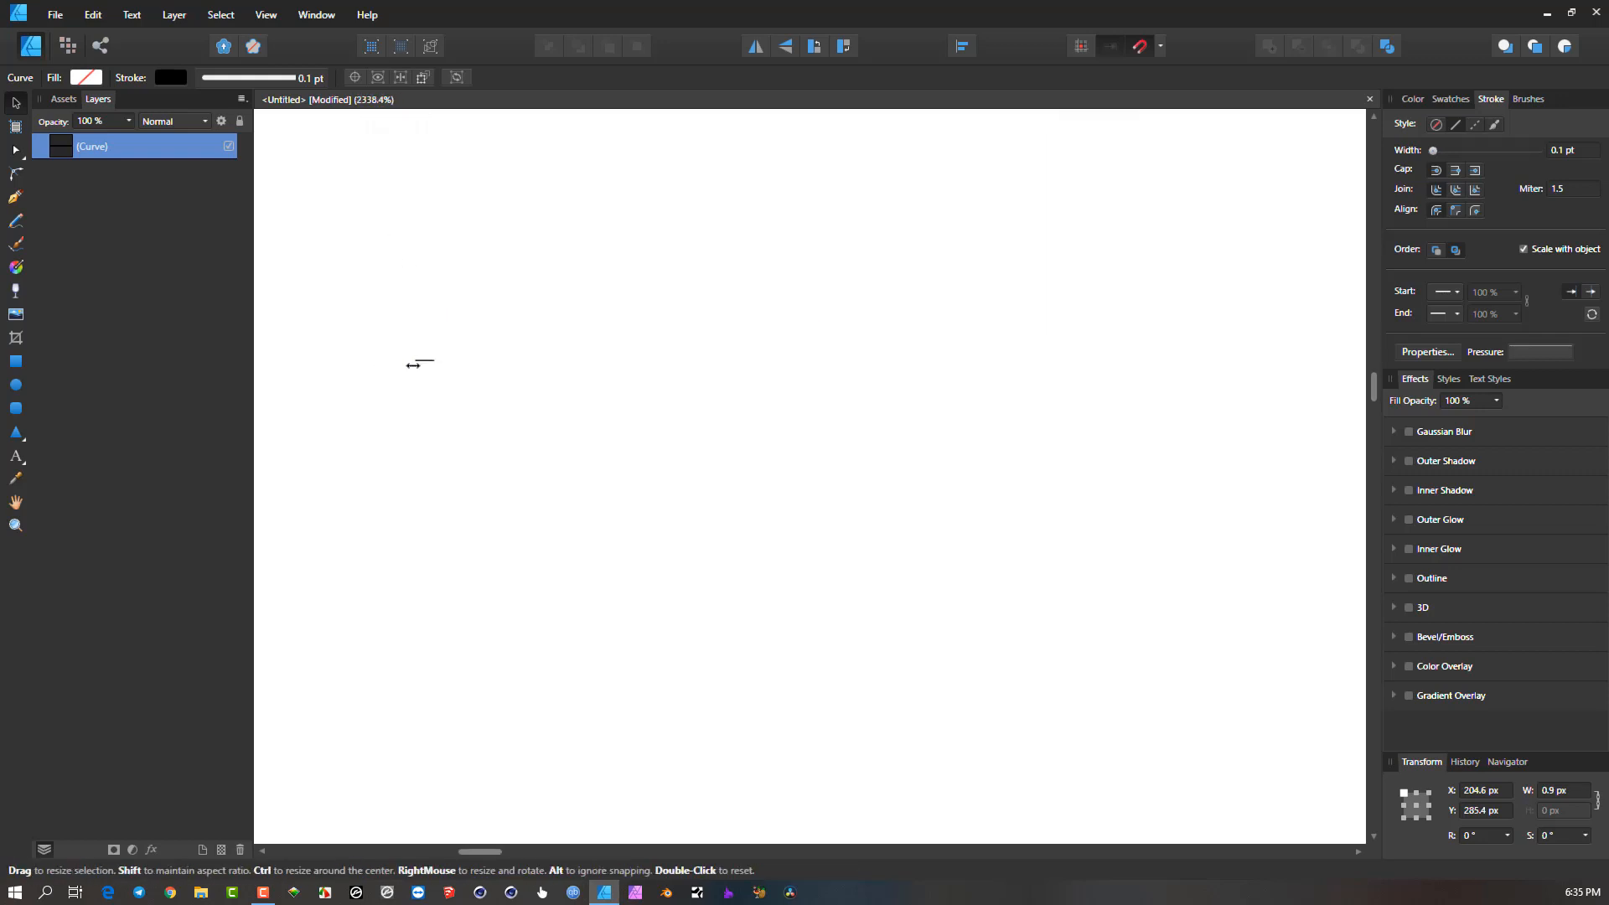
scroll(407, 385, down, 6)
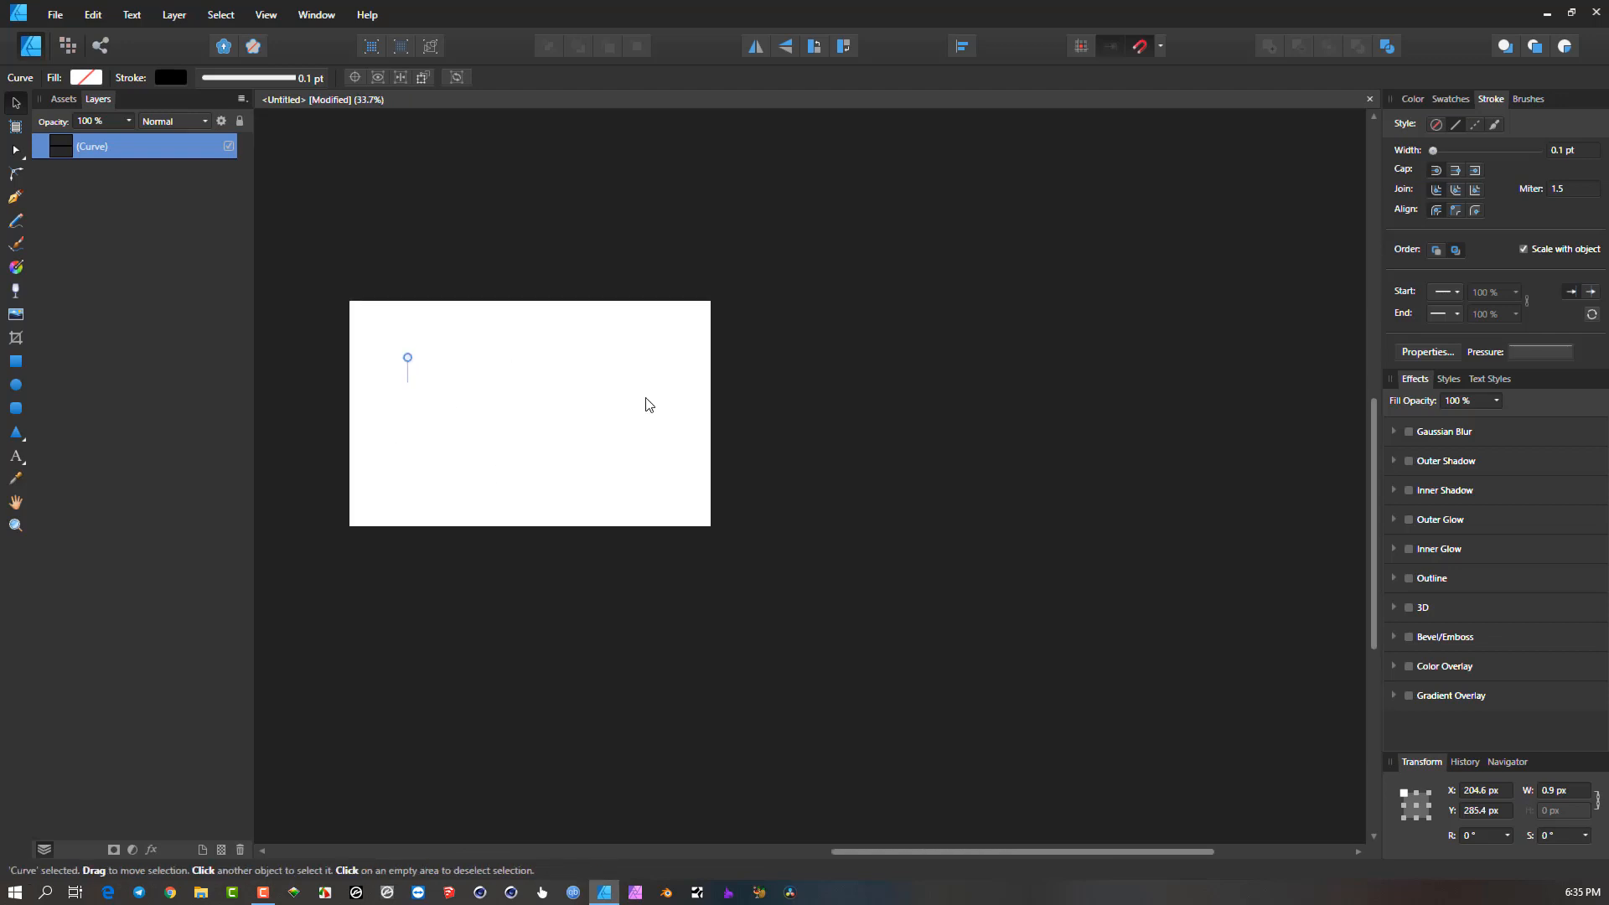
scroll(428, 380, up, 3)
scroll(388, 382, up, 4)
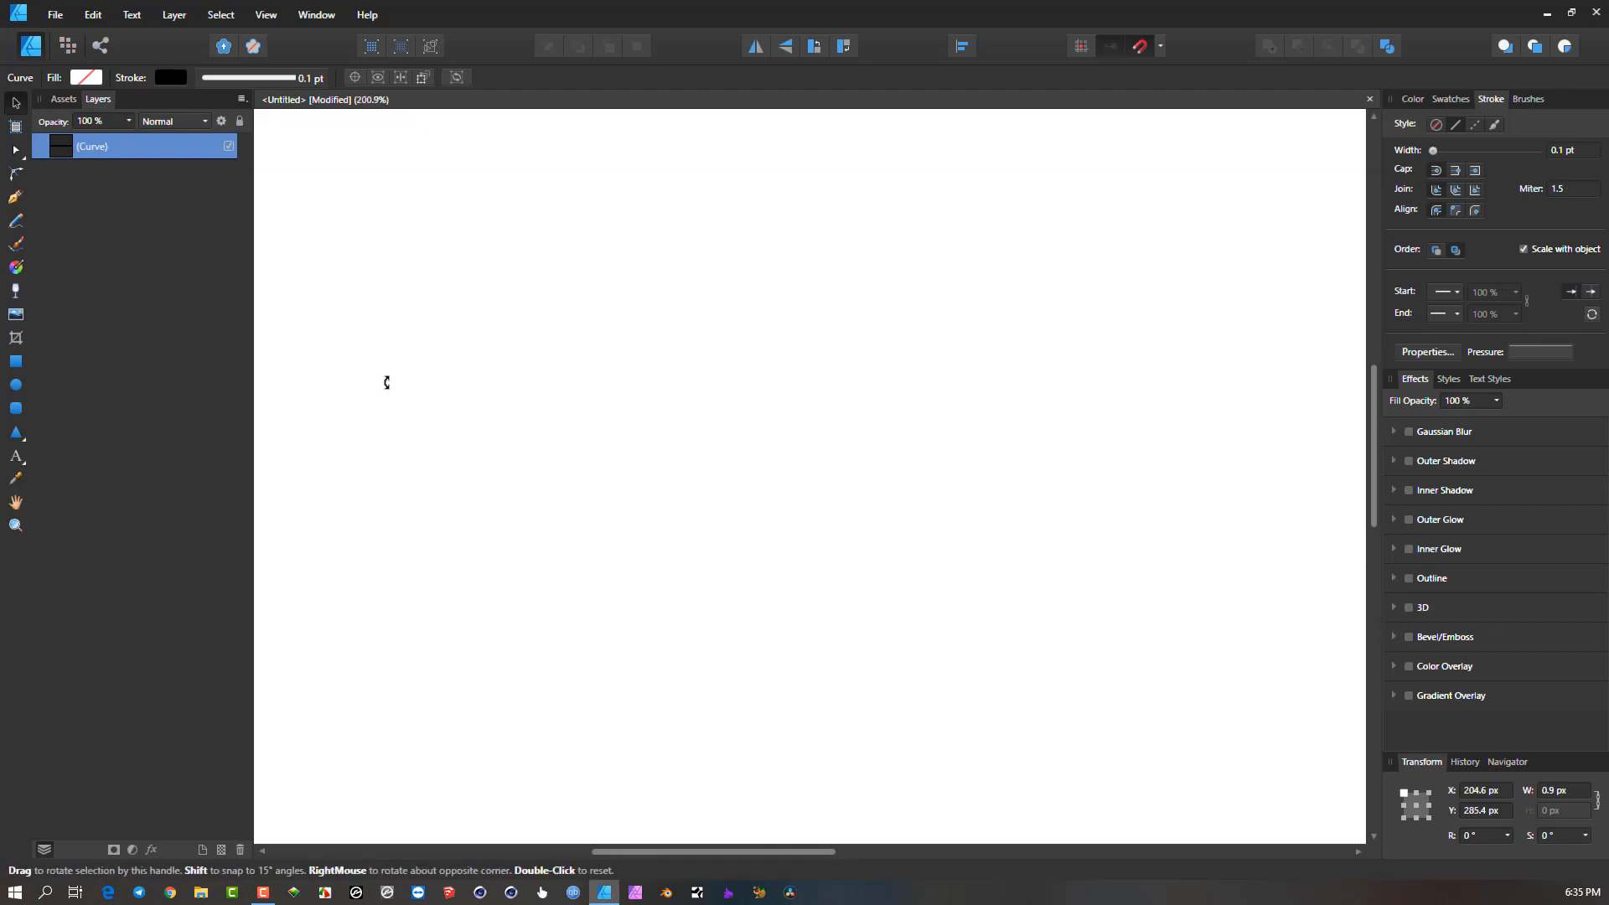
scroll(387, 382, up, 10)
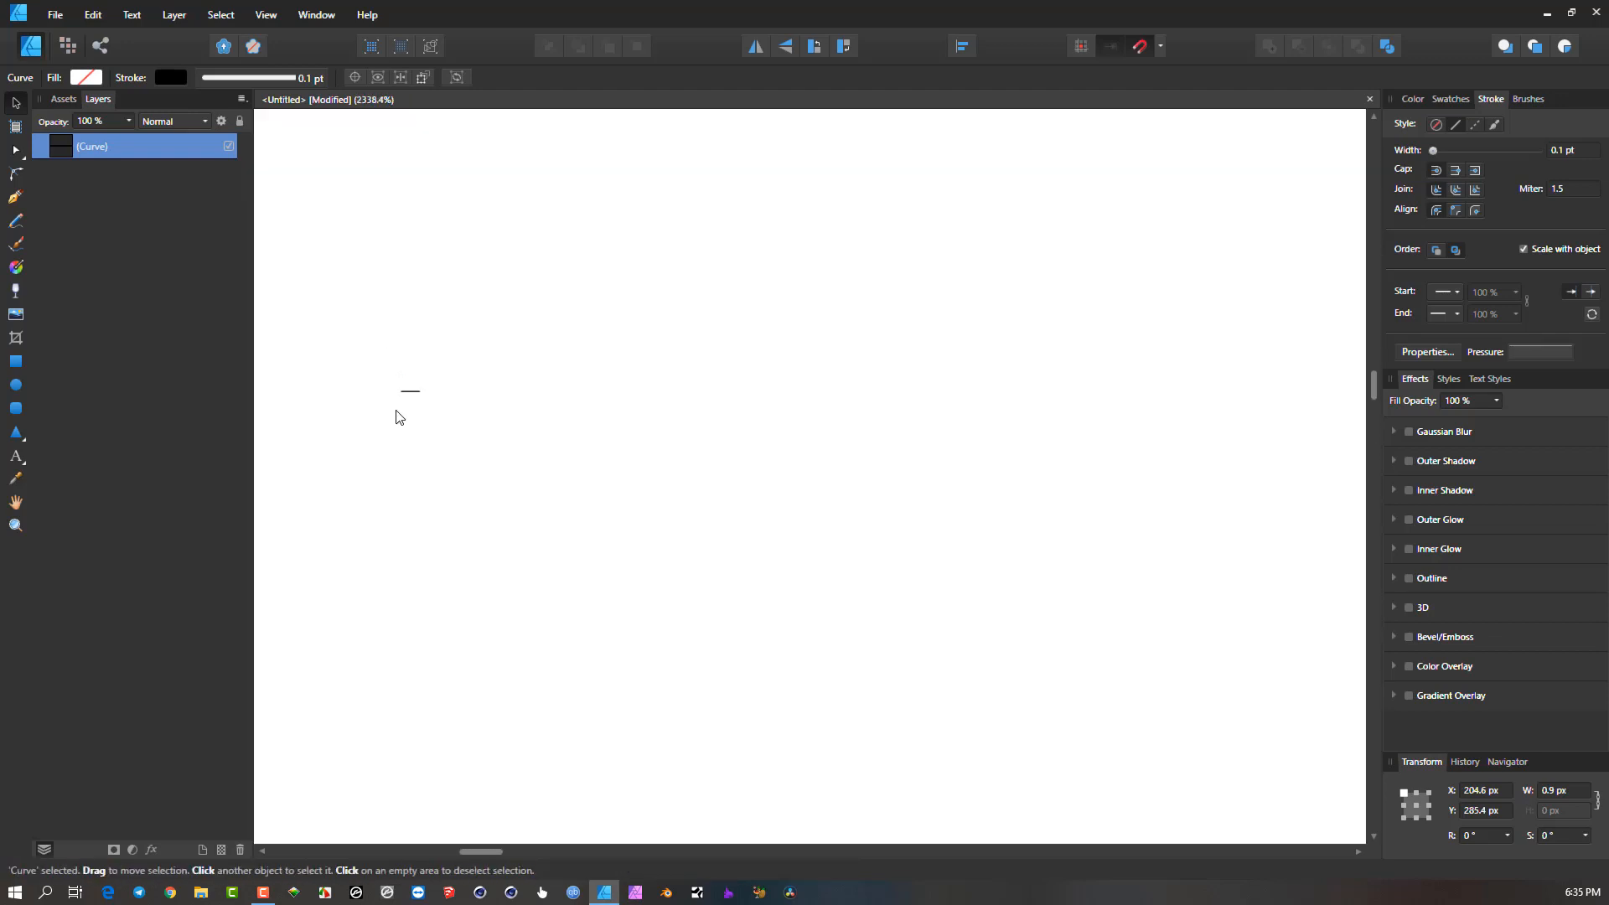
scroll(399, 417, up, 10)
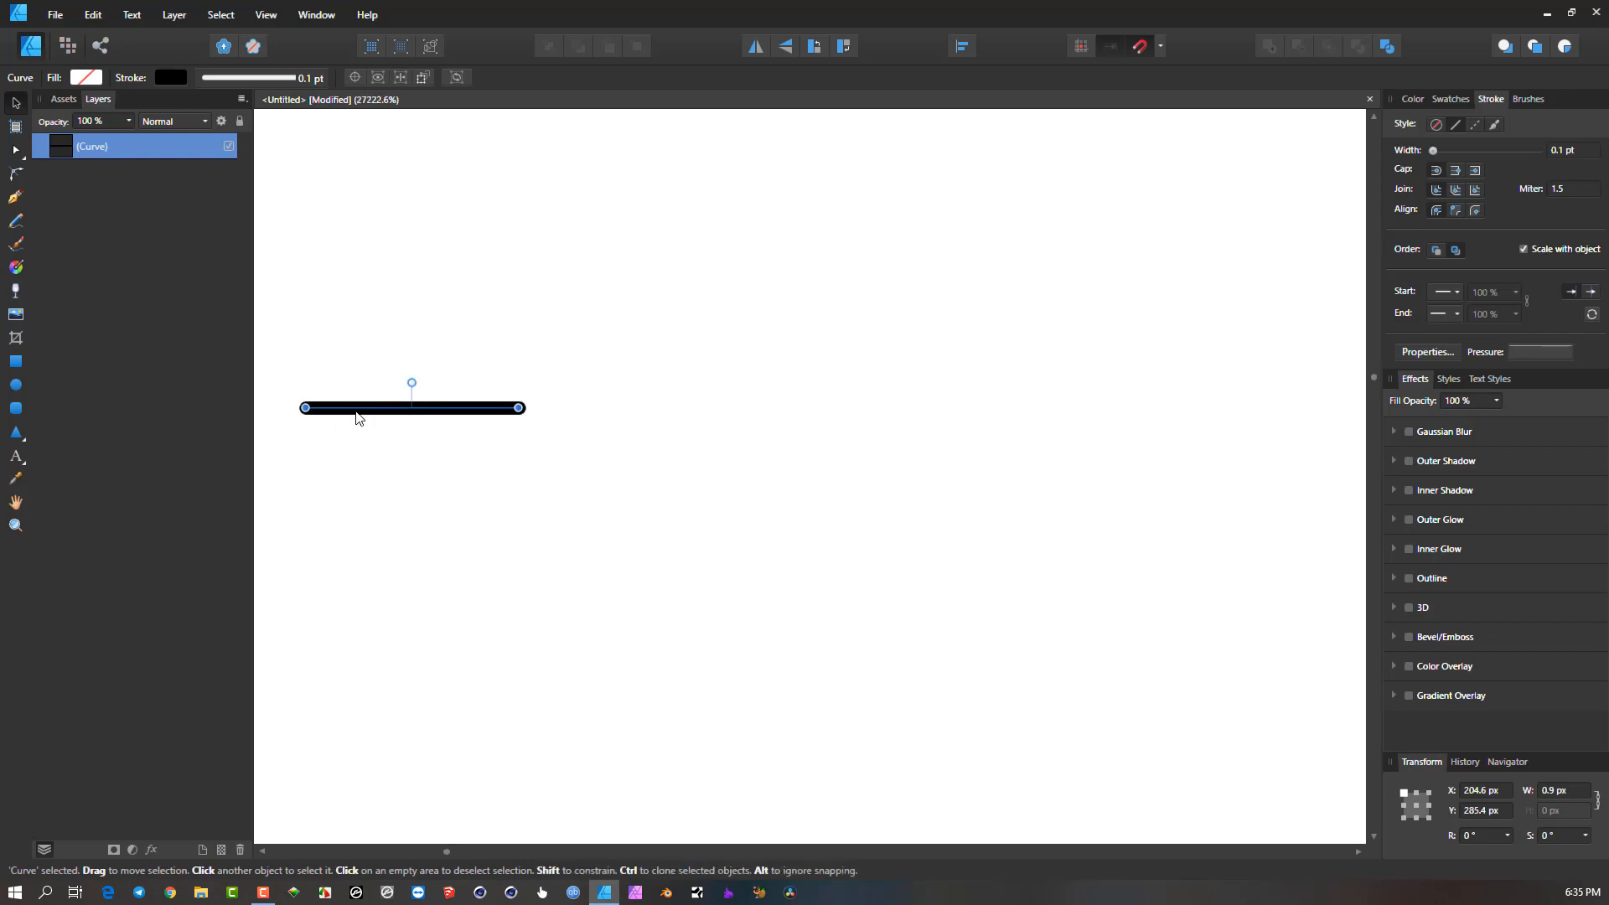
scroll(356, 412, up, 2)
drag(357, 412, 526, 382)
scroll(506, 381, up, 2)
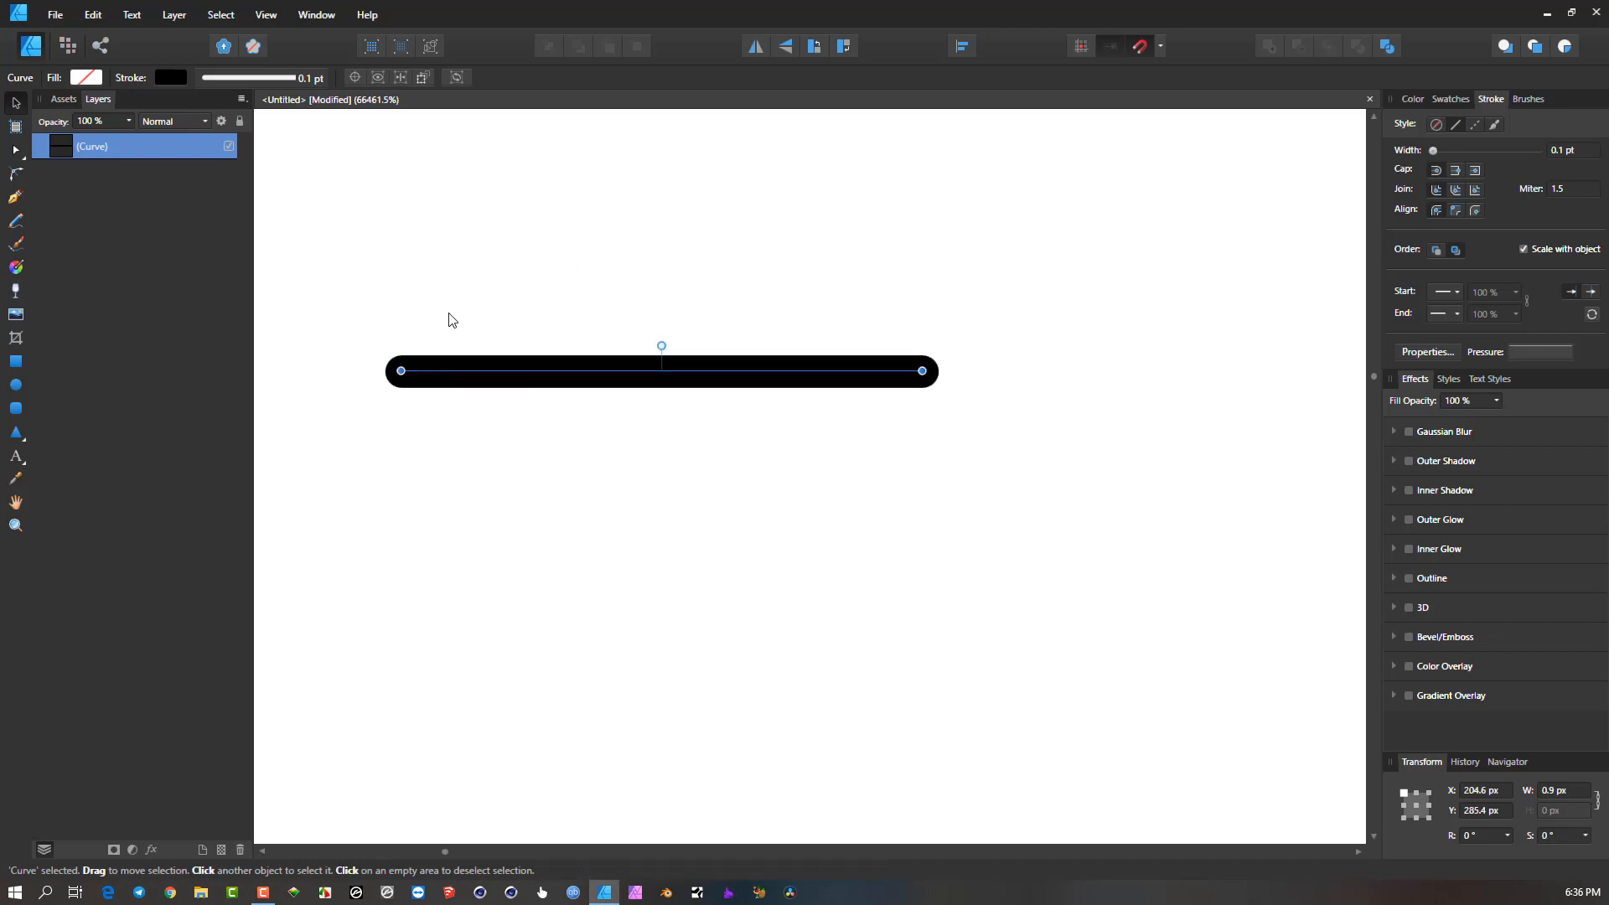
Examine the rounded end and edges of the tiny line at extreme magnification, and compare them with its full length.
ctrl+scroll(396, 331, down, 2)
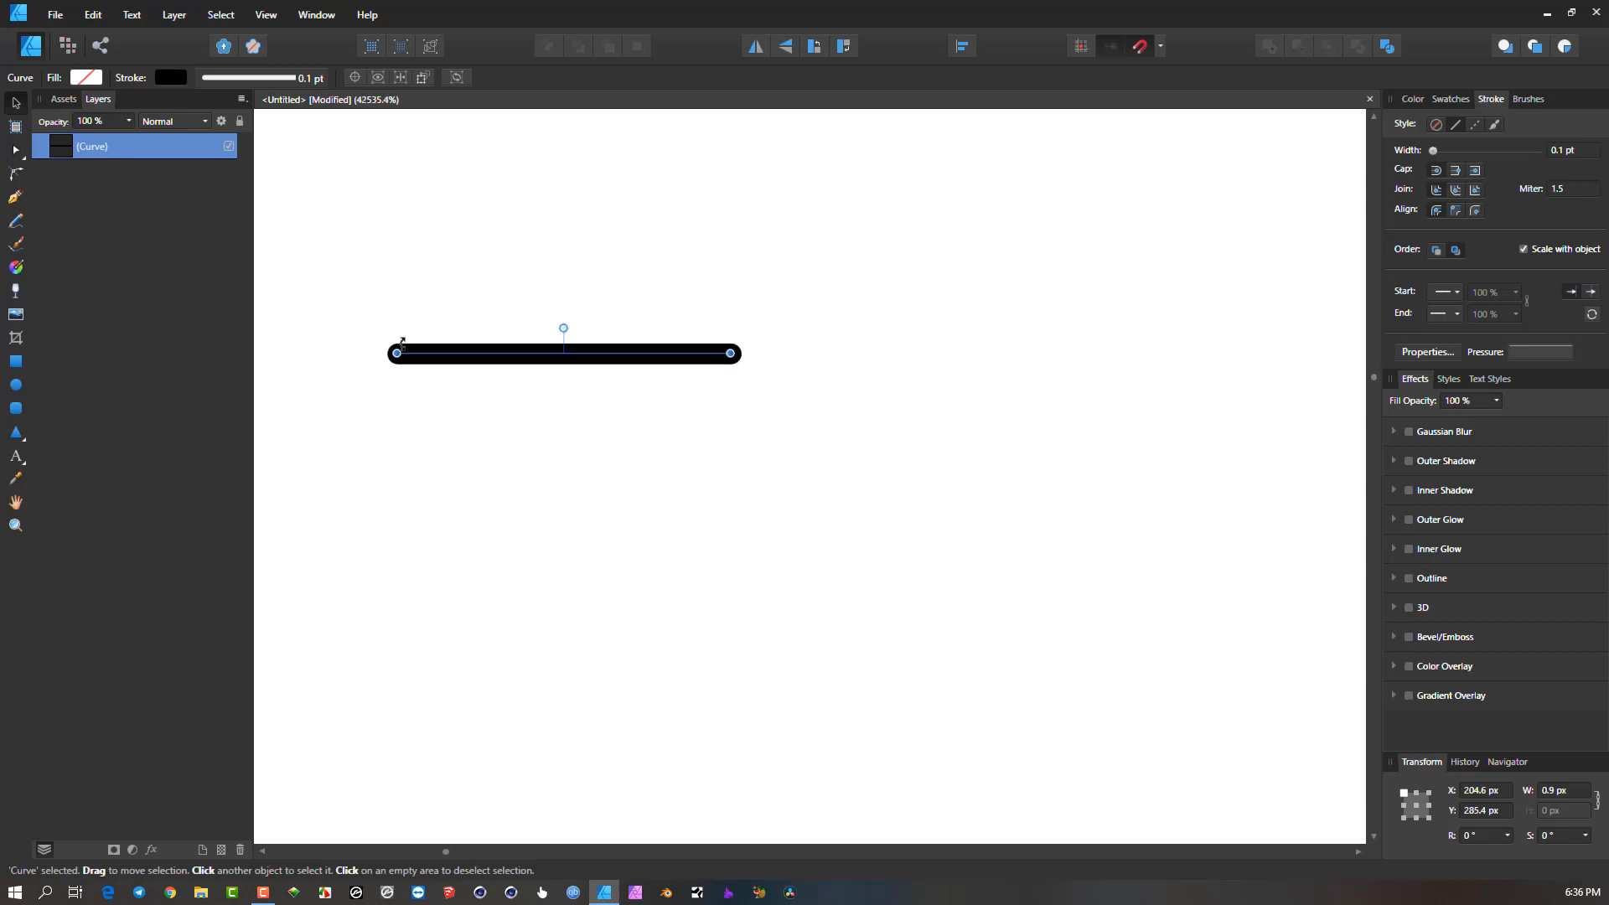
ctrl+scroll(409, 350, up, 4)
ctrl+scroll(387, 363, up, 2)
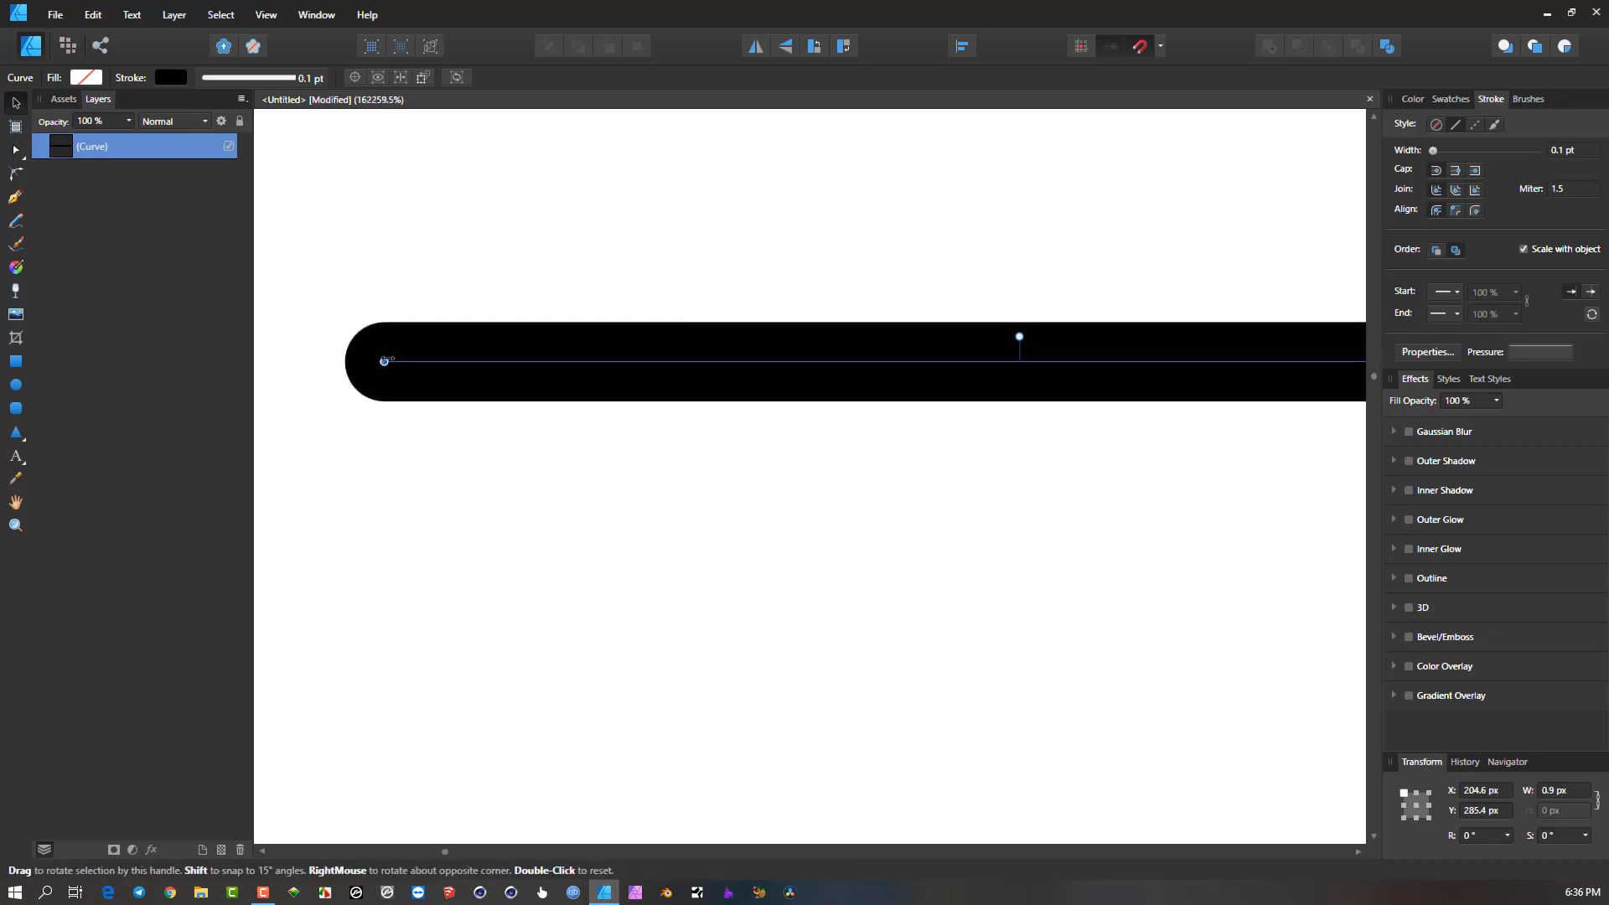
ctrl+scroll(385, 366, up, 1)
ctrl+scroll(385, 367, up, 1)
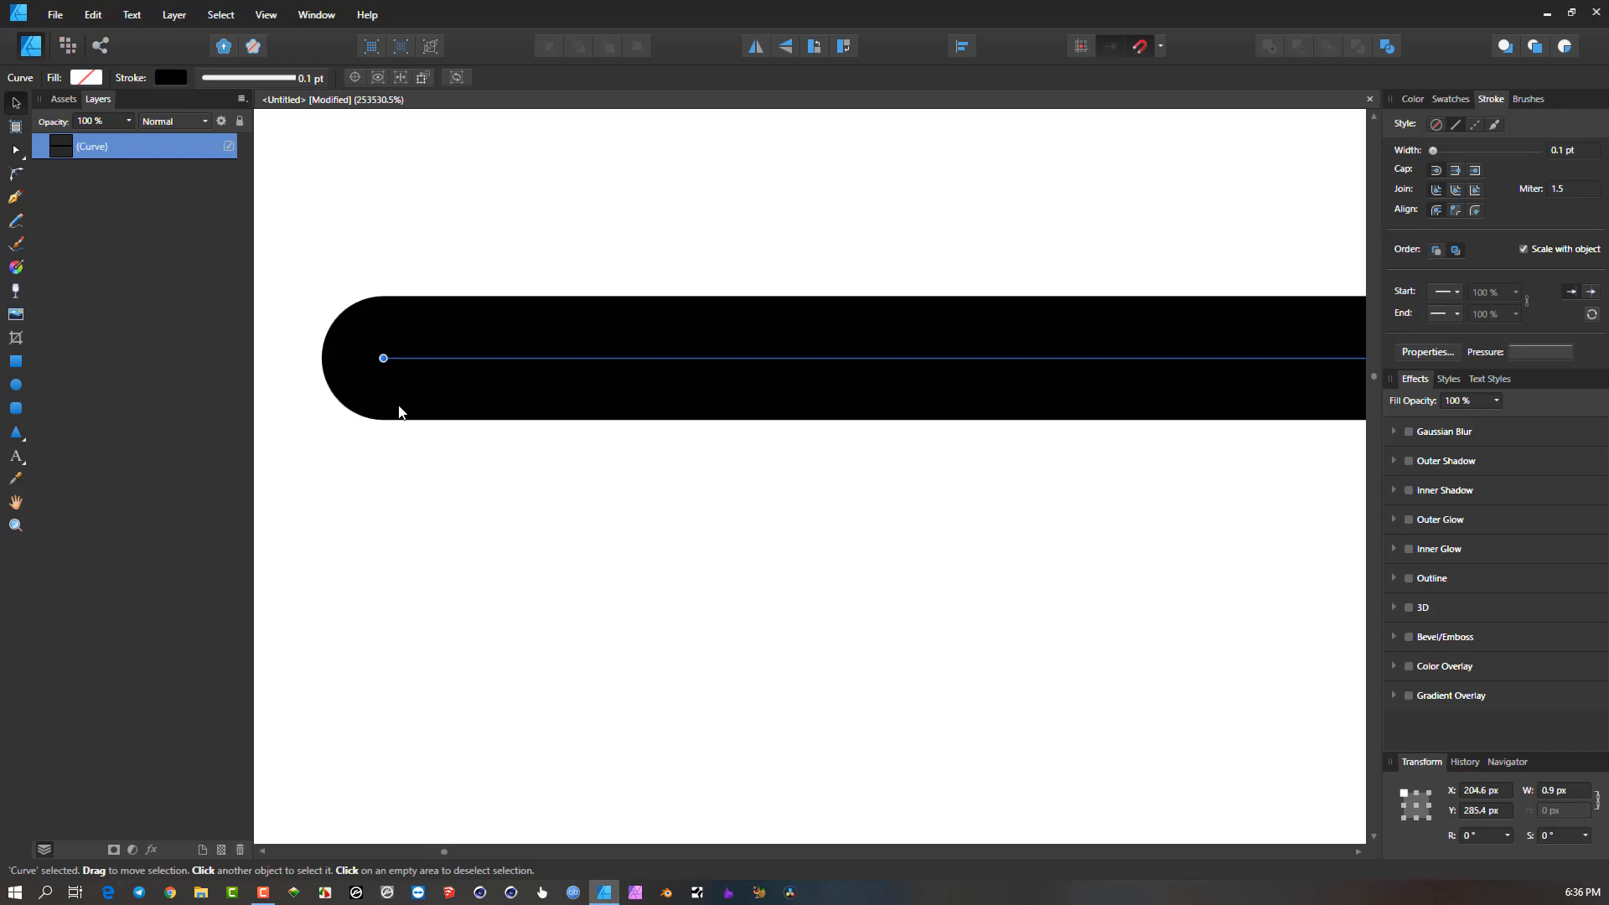
ctrl+scroll(413, 374, down, 6)
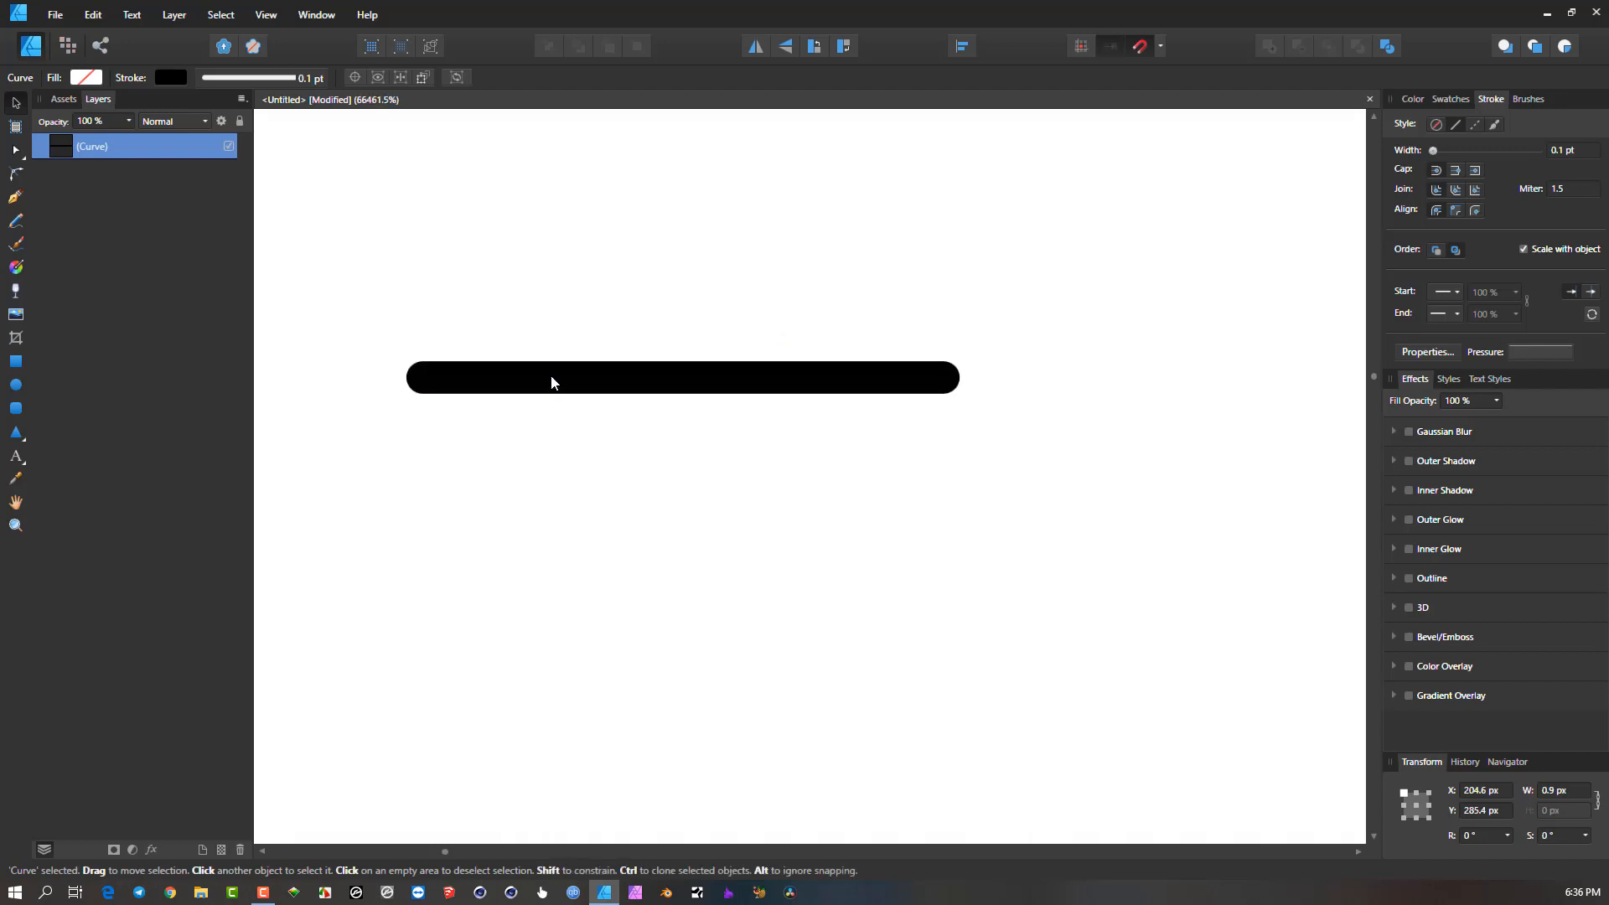
ctrl+scroll(453, 374, up, 1)
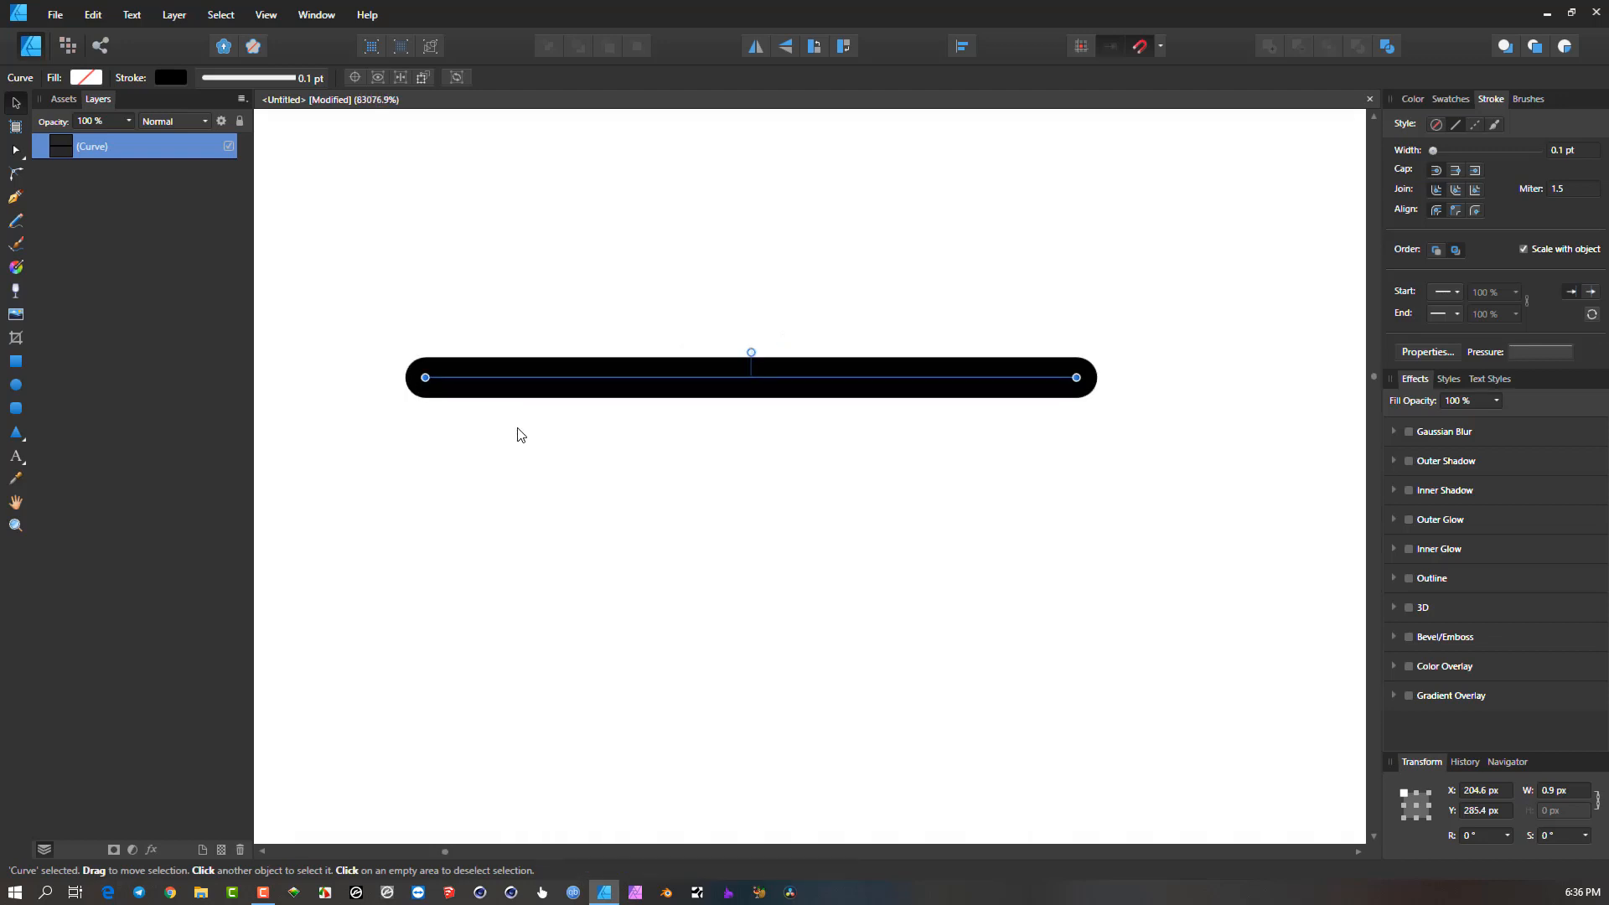
Expand the stroke of the 0.9 px line and show the nodes of the resulting shape.
key(ctrl+alt+Return)
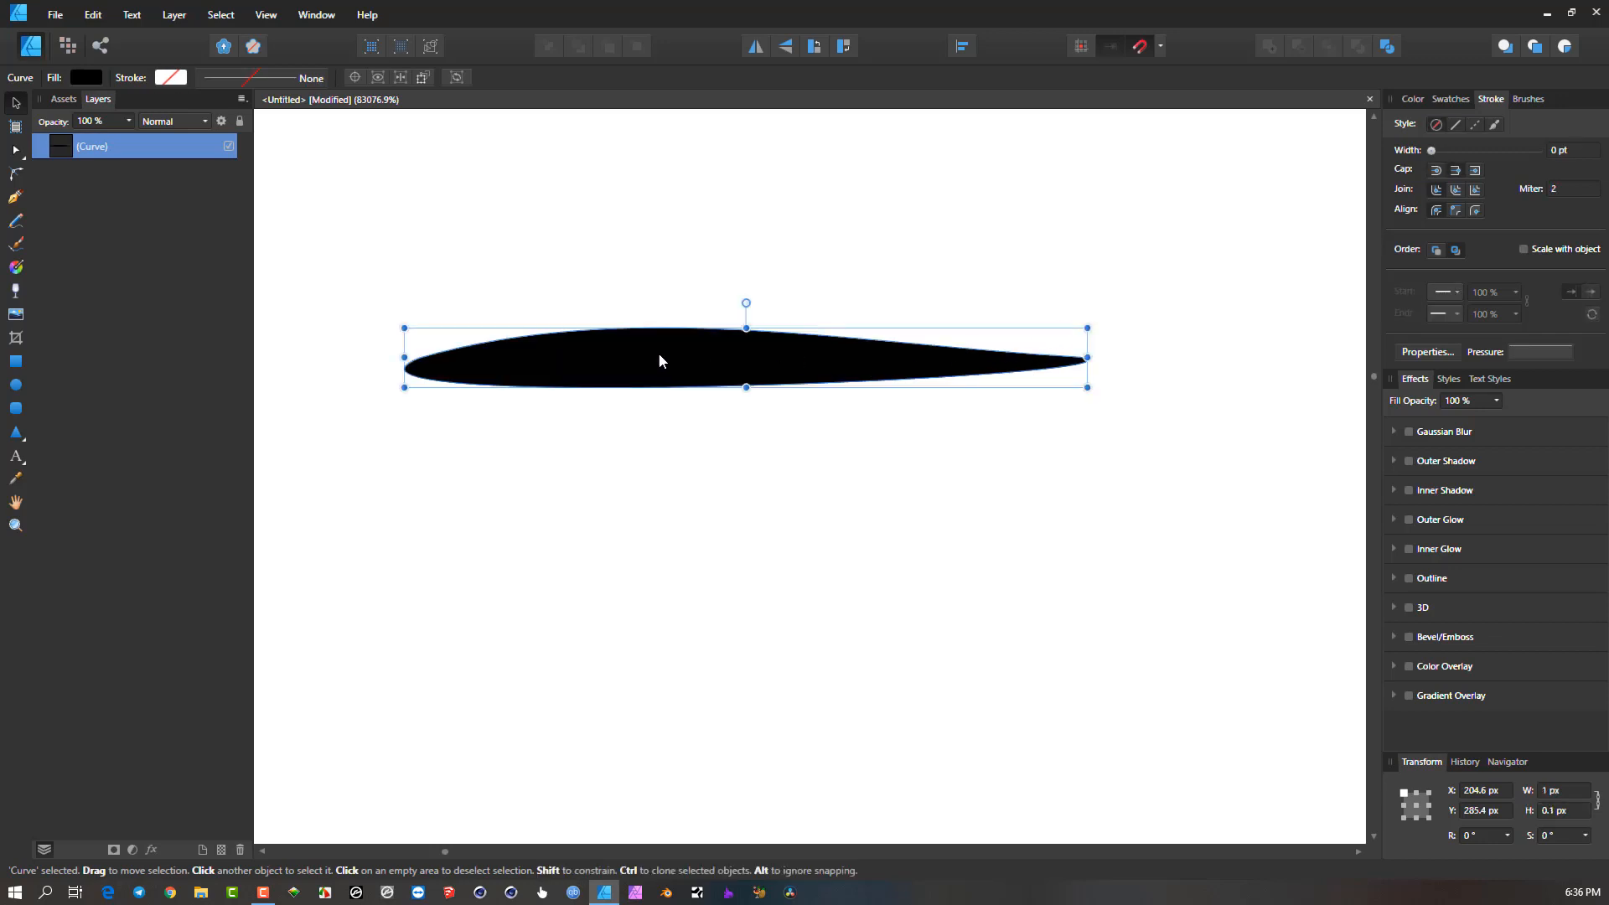
click(17, 151)
scroll(391, 341, up, 1)
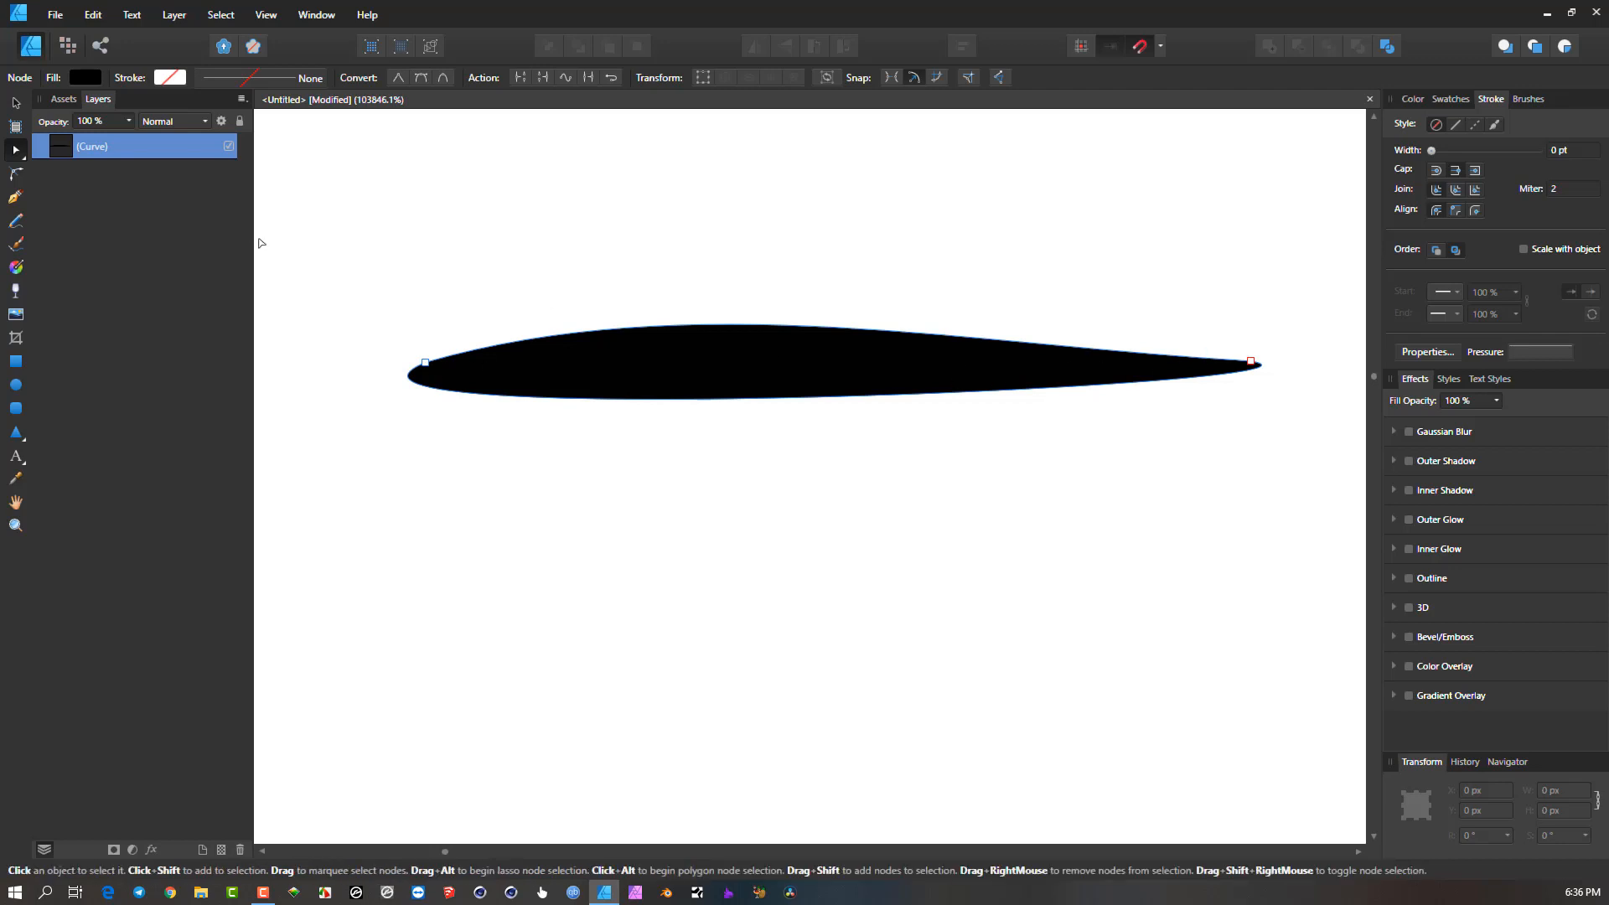
Undo the stroke expansion and the last shrink of the line, and return to the Move tool.
key(ctrl+z)
key(ctrl+z)
click(16, 103)
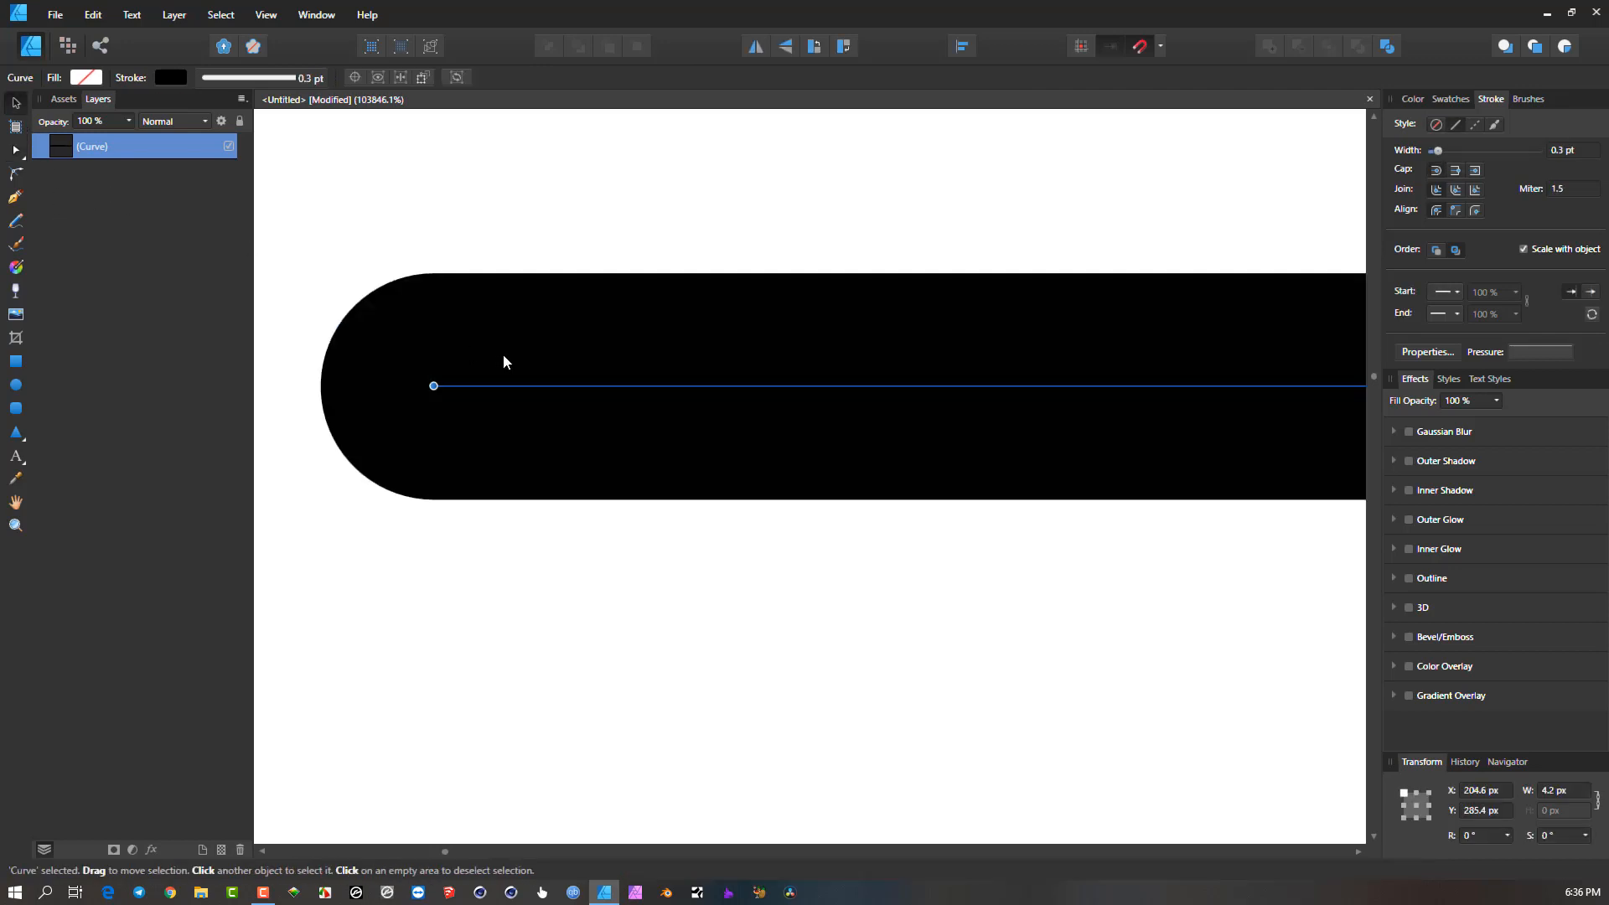
With Scale with object on, lengthen the line in stages to about 32.5 px and up to about 346 px.
scroll(503, 362, down, 5)
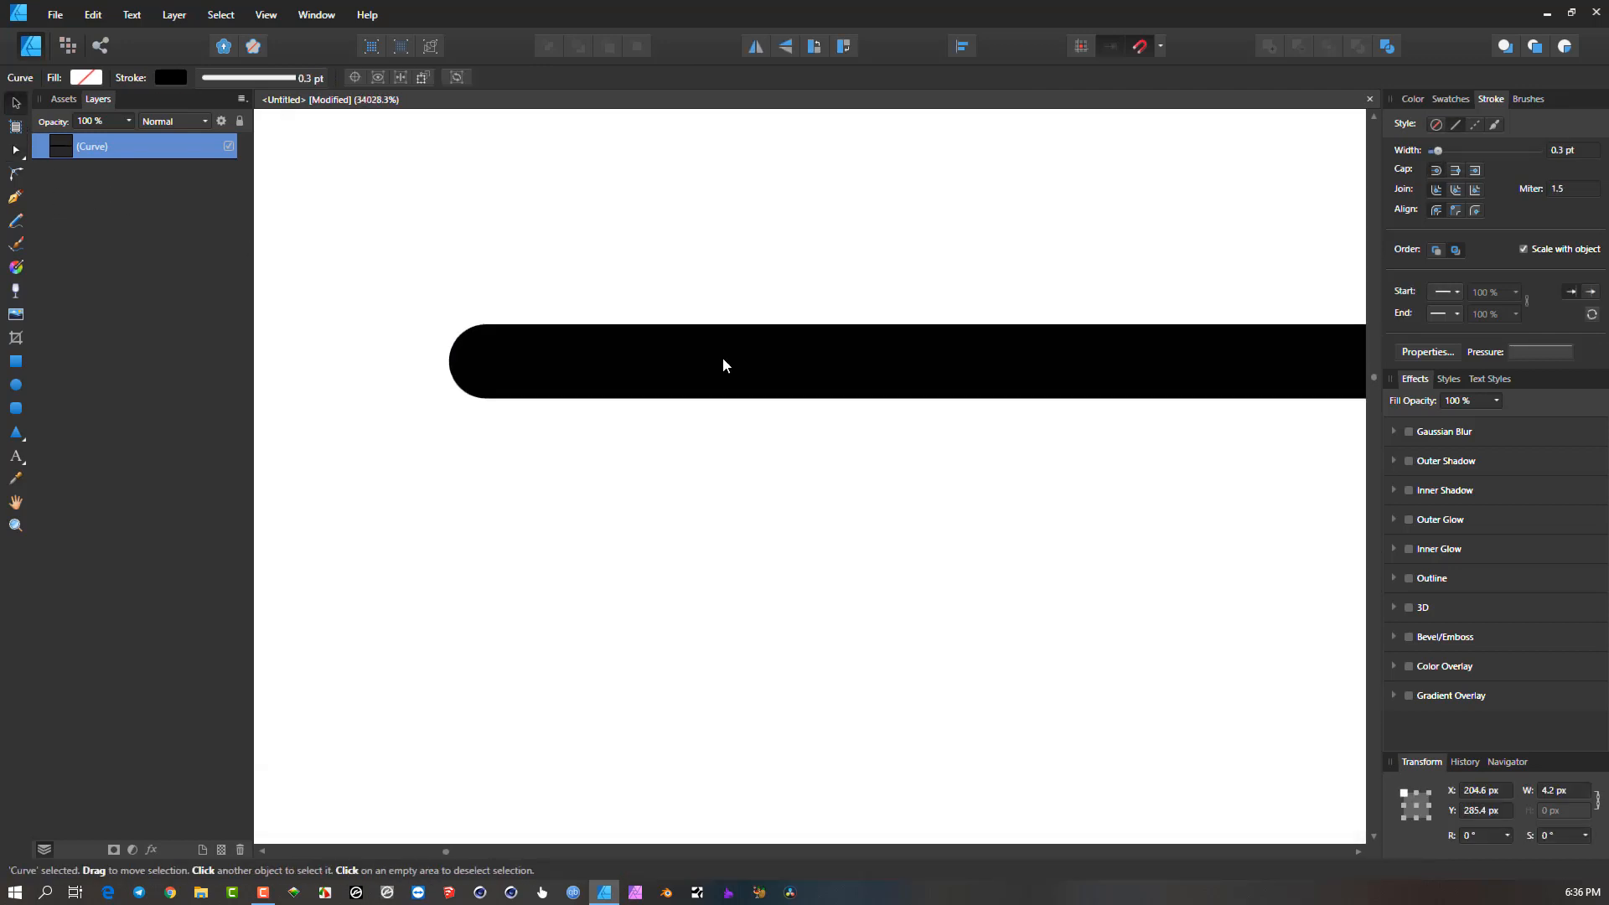
click(642, 372)
scroll(455, 355, up, 3)
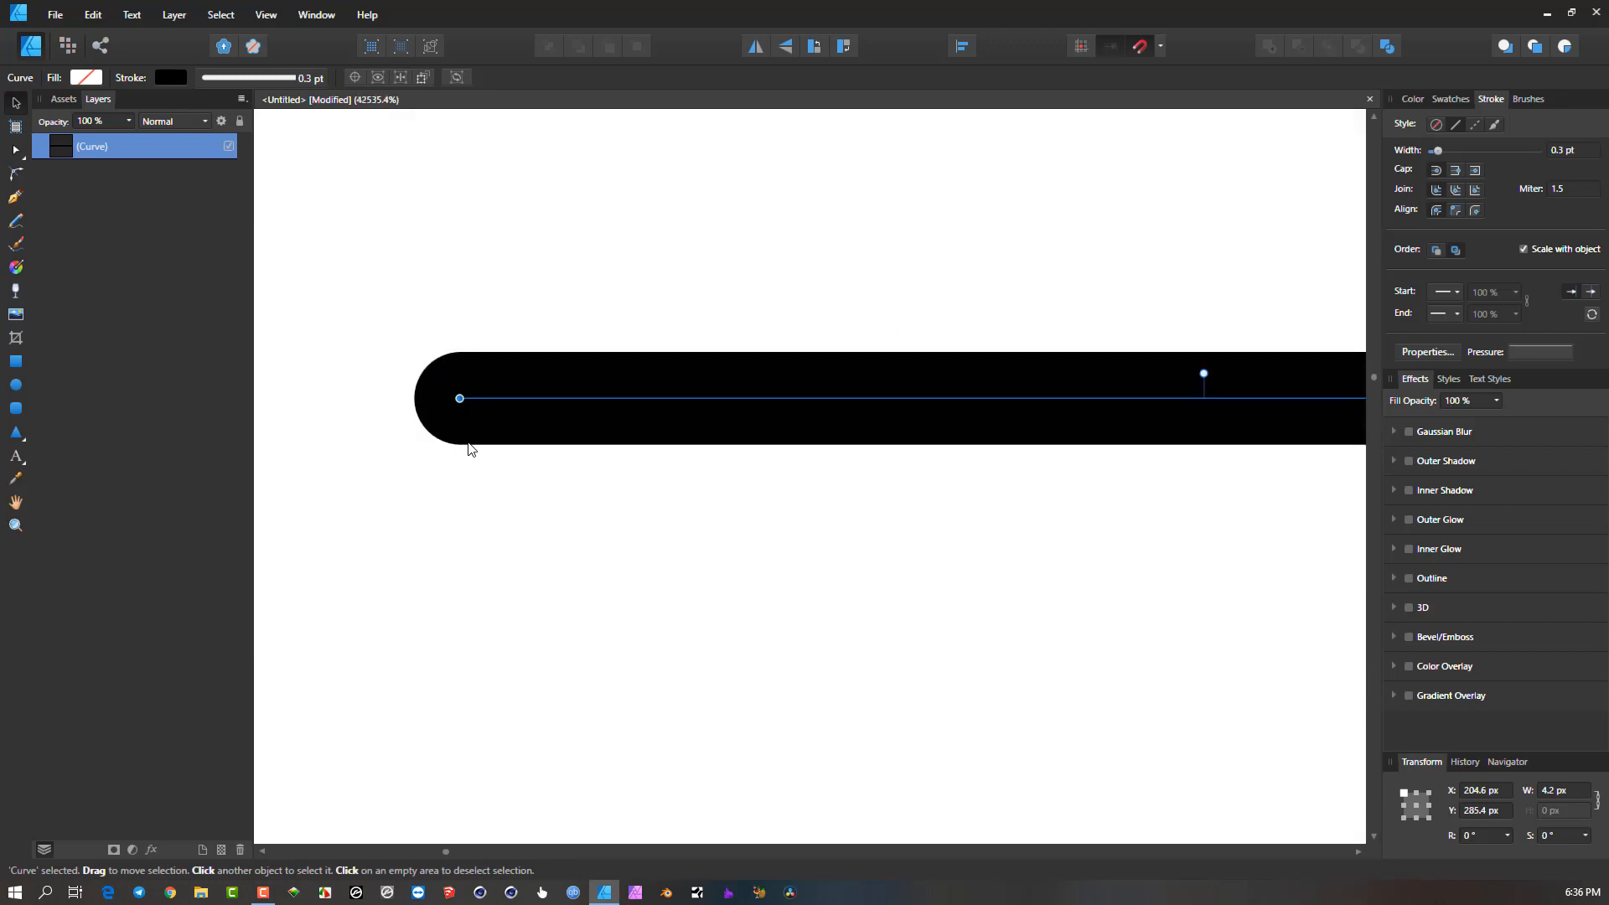
scroll(516, 430, down, 1)
scroll(614, 414, down, 2)
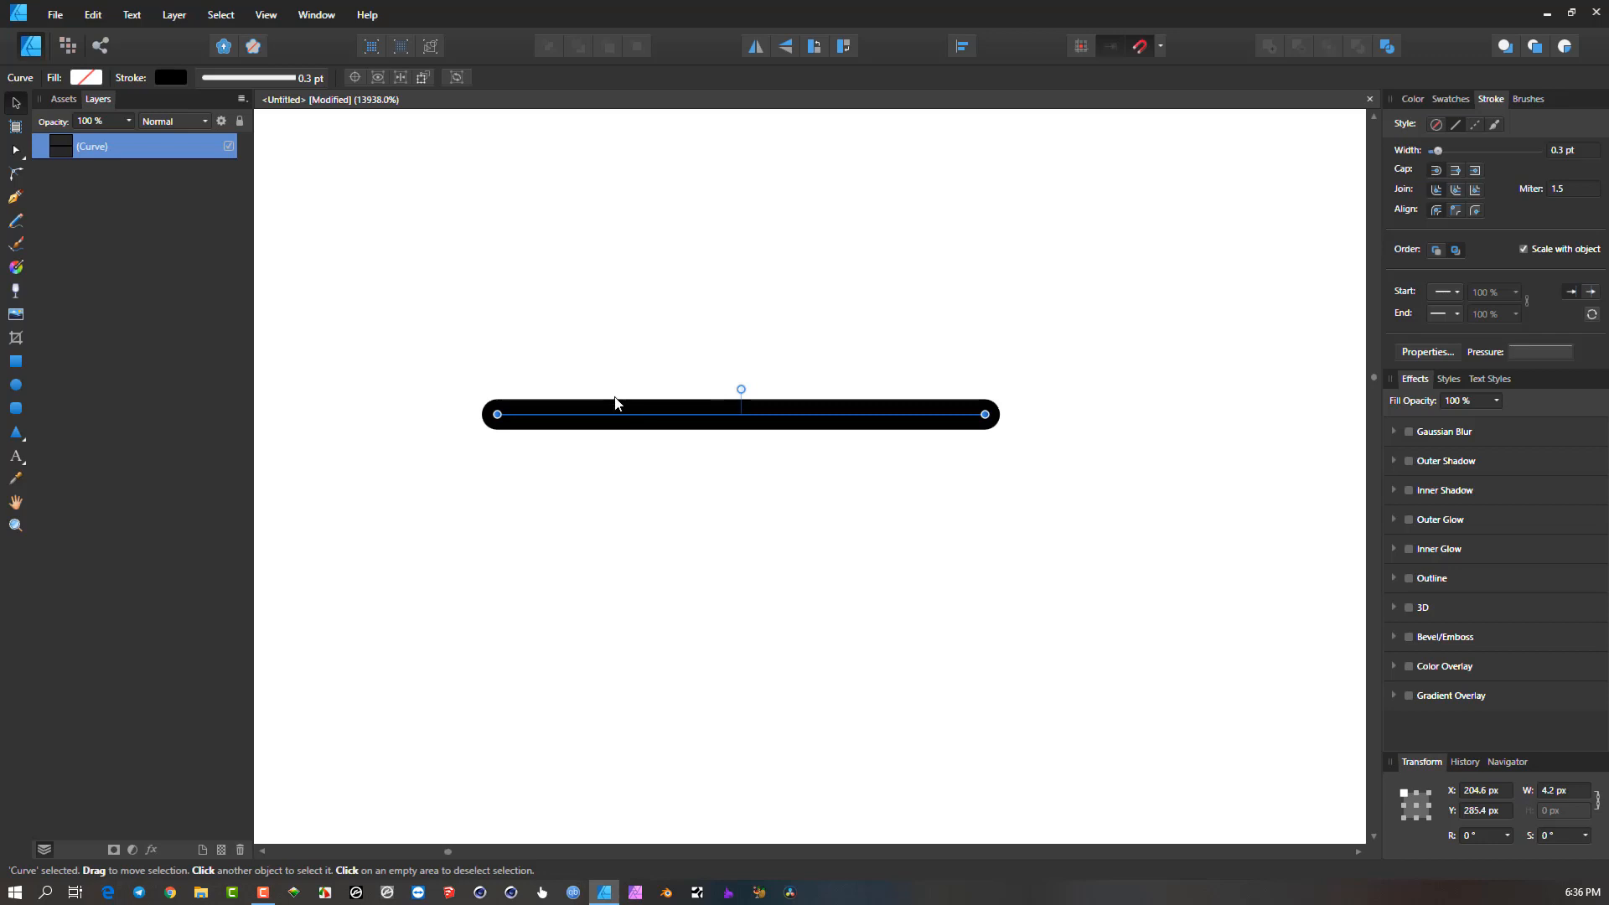
scroll(632, 404, down, 3)
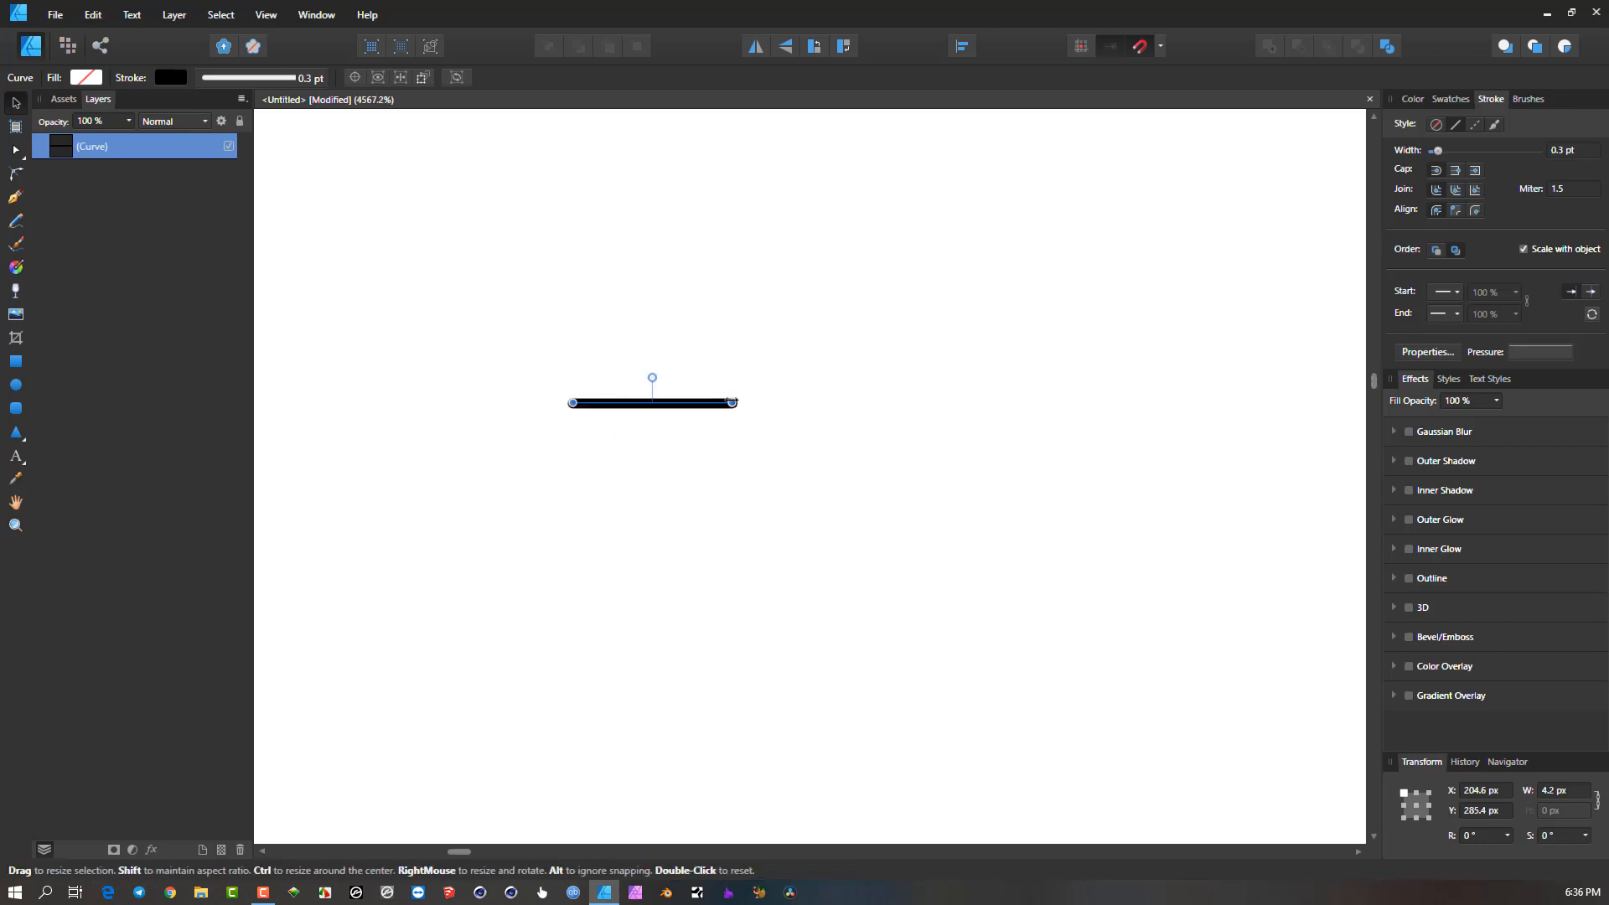
drag(737, 403, 1154, 410)
scroll(860, 409, down, 5)
drag(959, 394, 776, 364)
scroll(628, 395, down, 3)
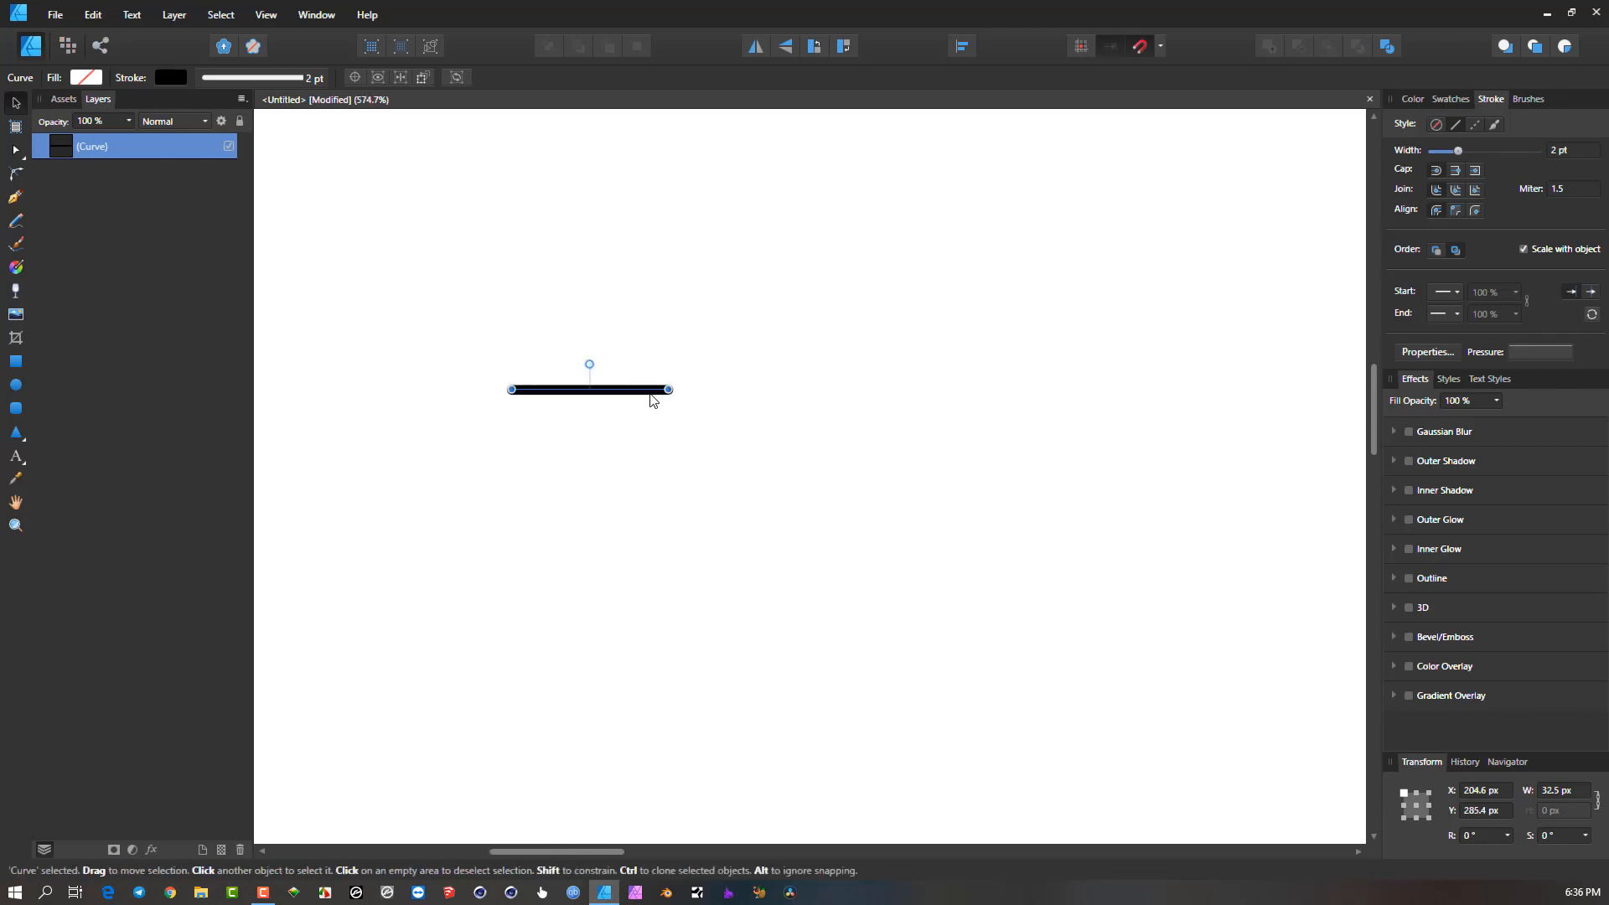
mouse_move(670, 388)
mouse_down()
mouse_move(1048, 422)
mouse_move(570, 406)
mouse_move(1065, 410)
mouse_move(781, 410)
mouse_move(822, 408)
mouse_up()
scroll(963, 410, down, 7)
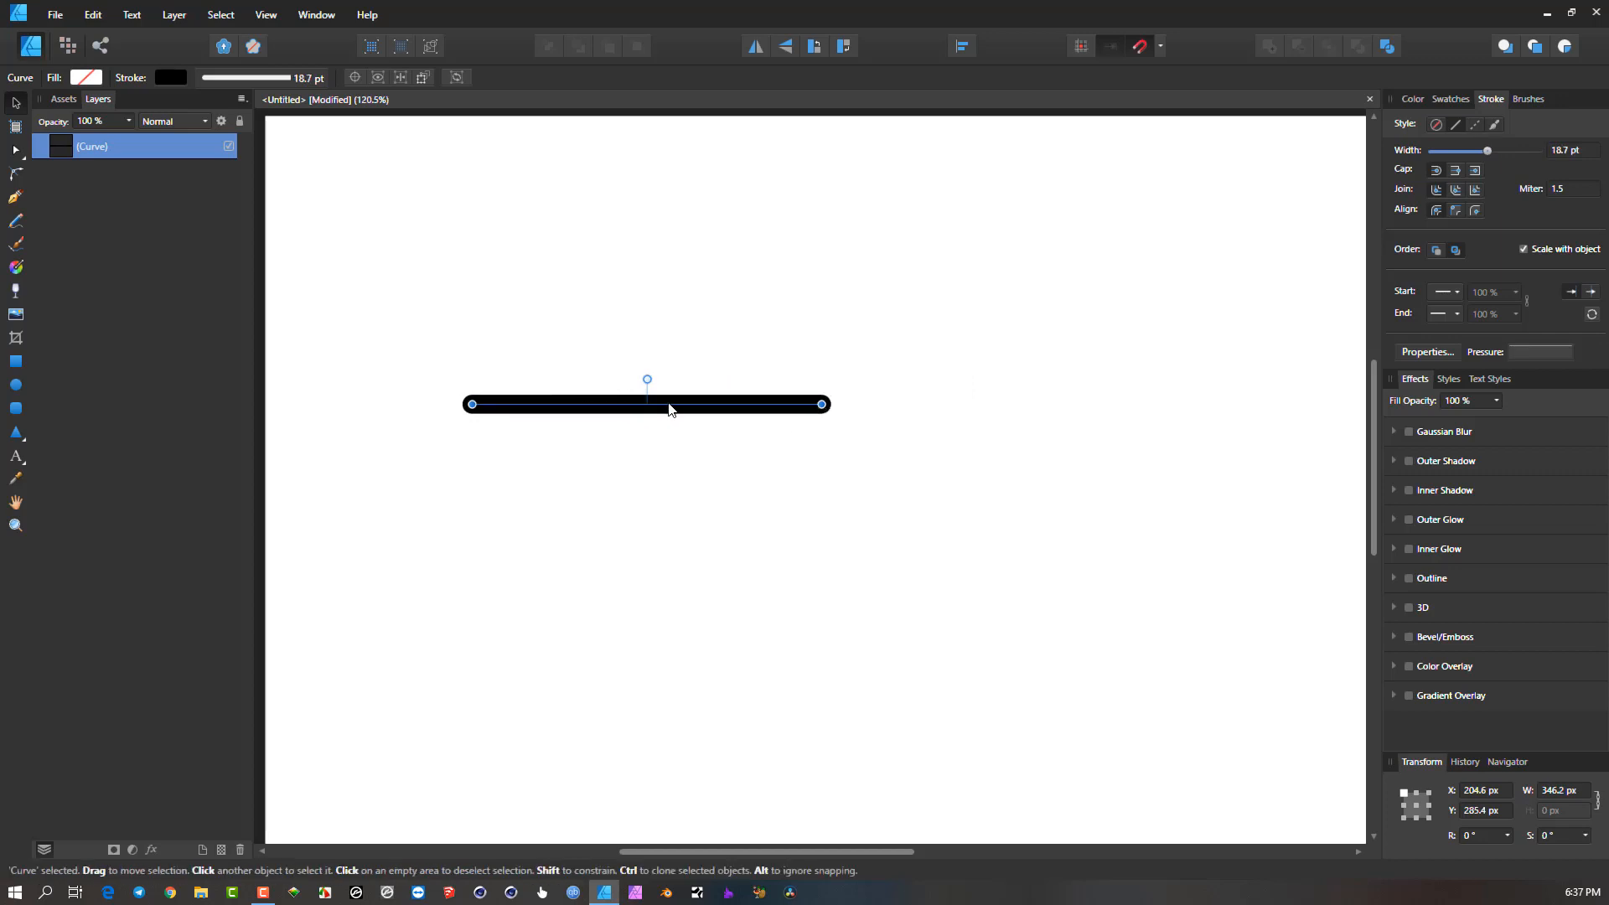
Move the line to about X 170.9 px, Y 216.7 px, and shorten it to about 183 px.
scroll(669, 405, down, 2)
drag(669, 405, 505, 374)
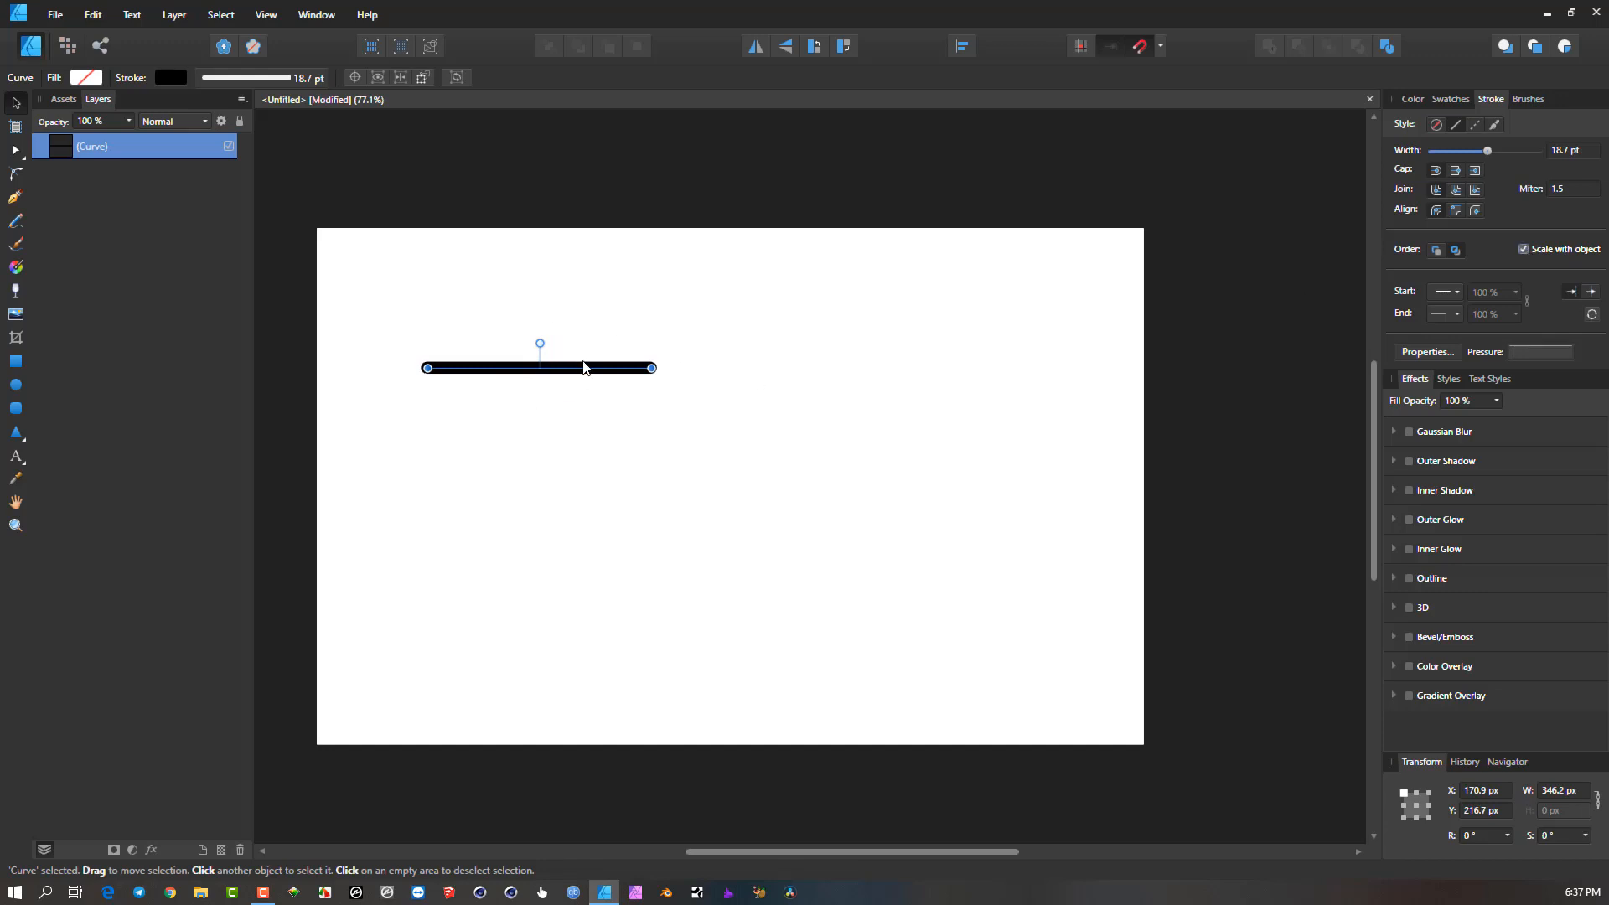
drag(651, 368, 546, 377)
ctrl+scroll(515, 378, up, 3)
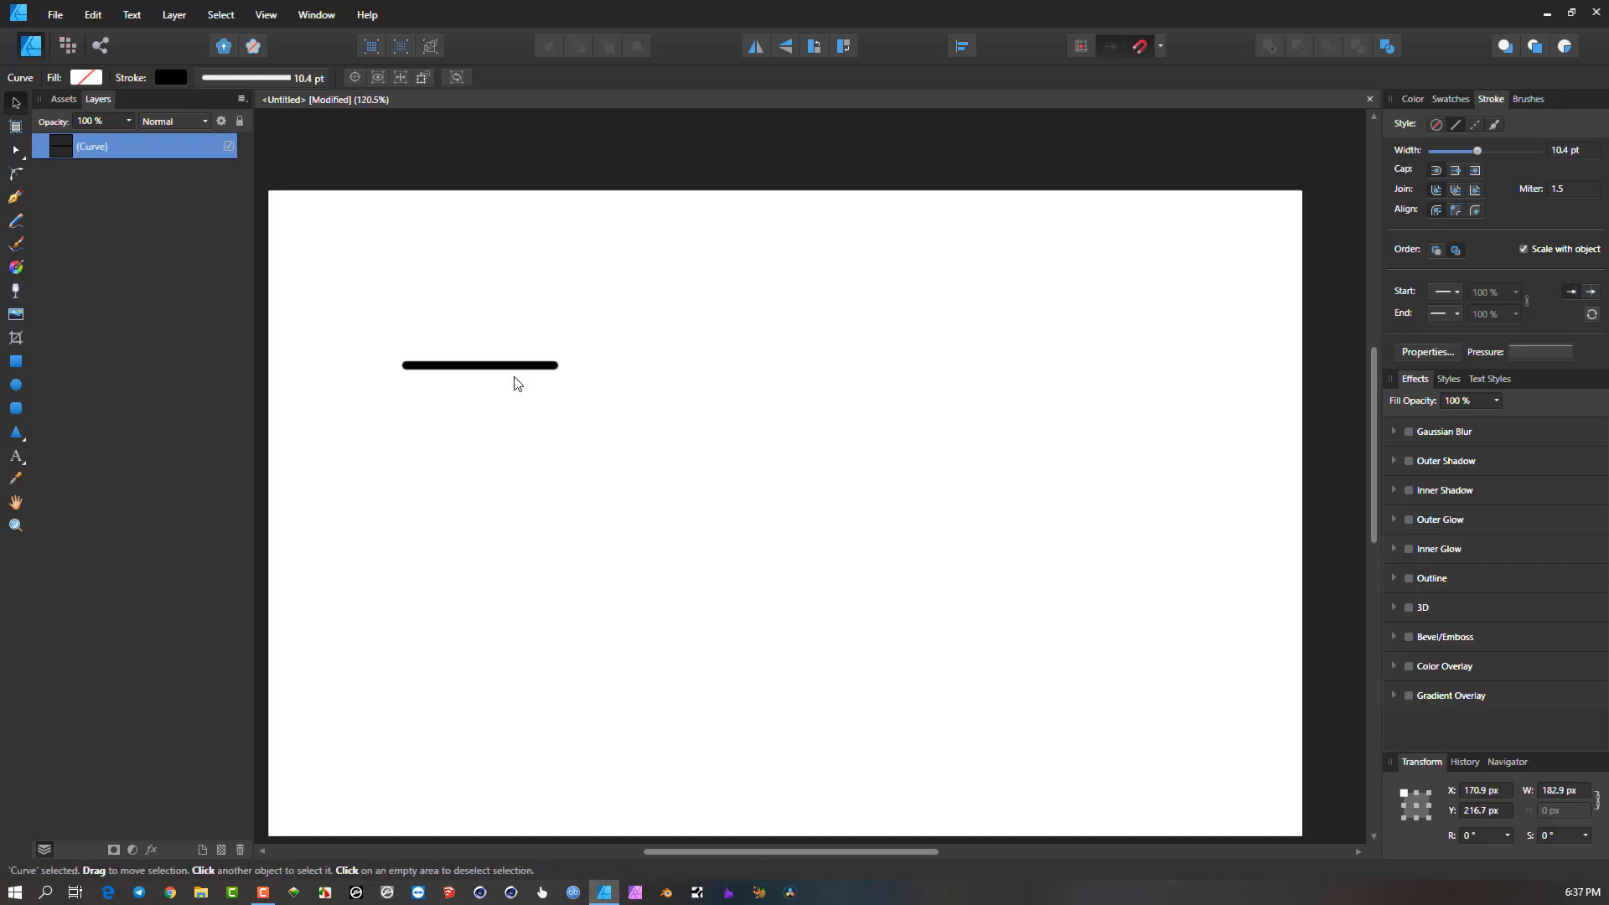
ctrl+scroll(516, 376, down, 3)
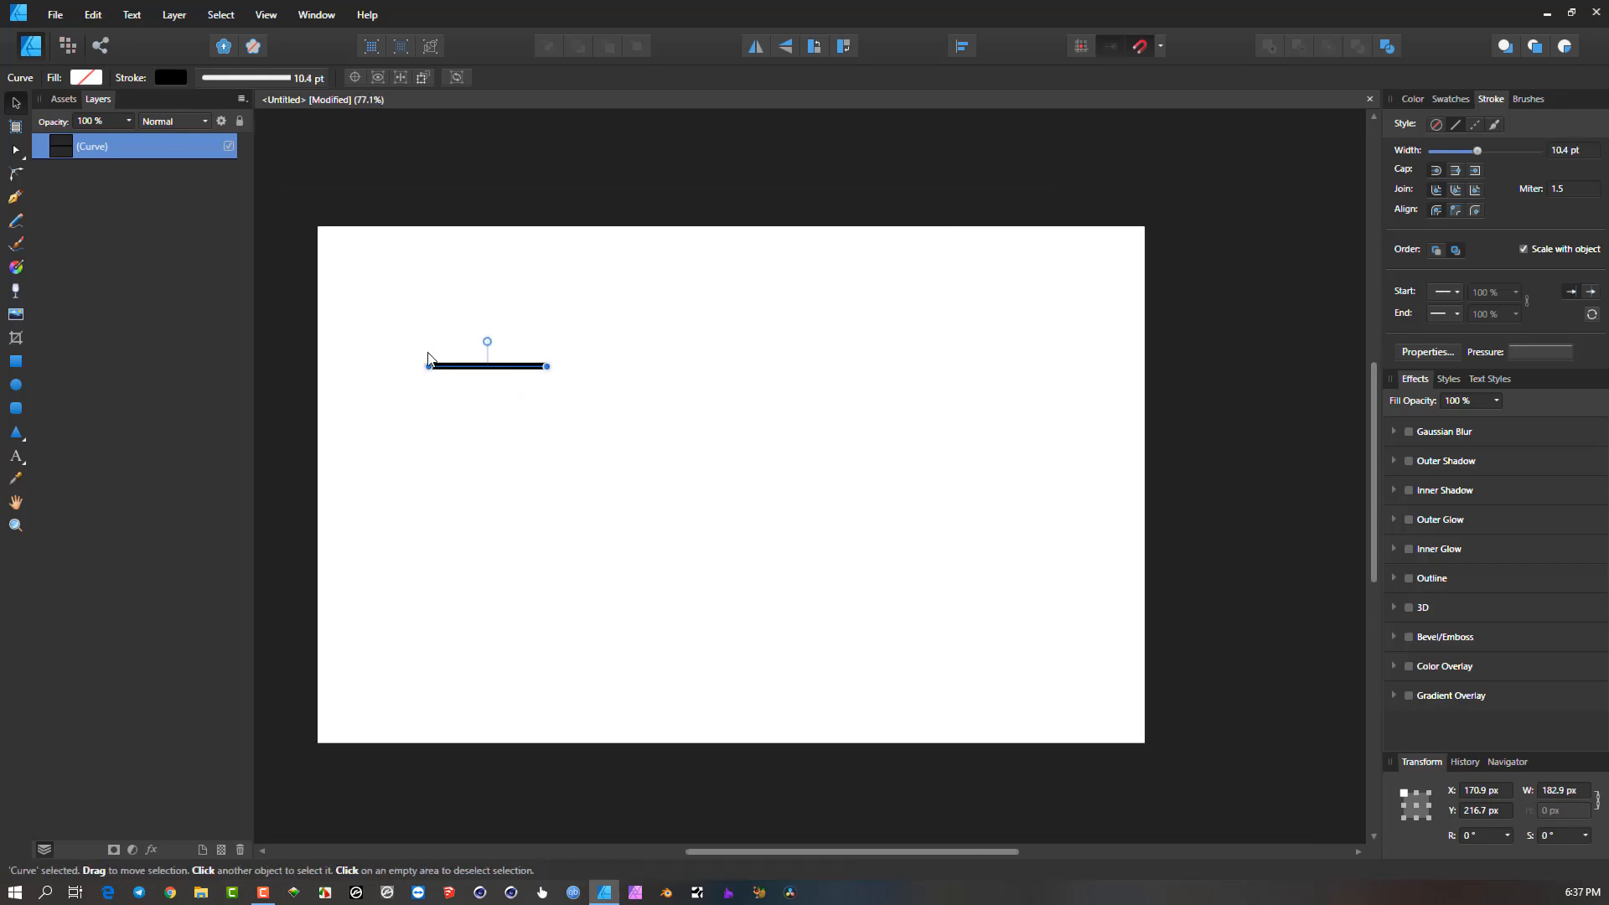
ctrl+scroll(429, 357, up, 3)
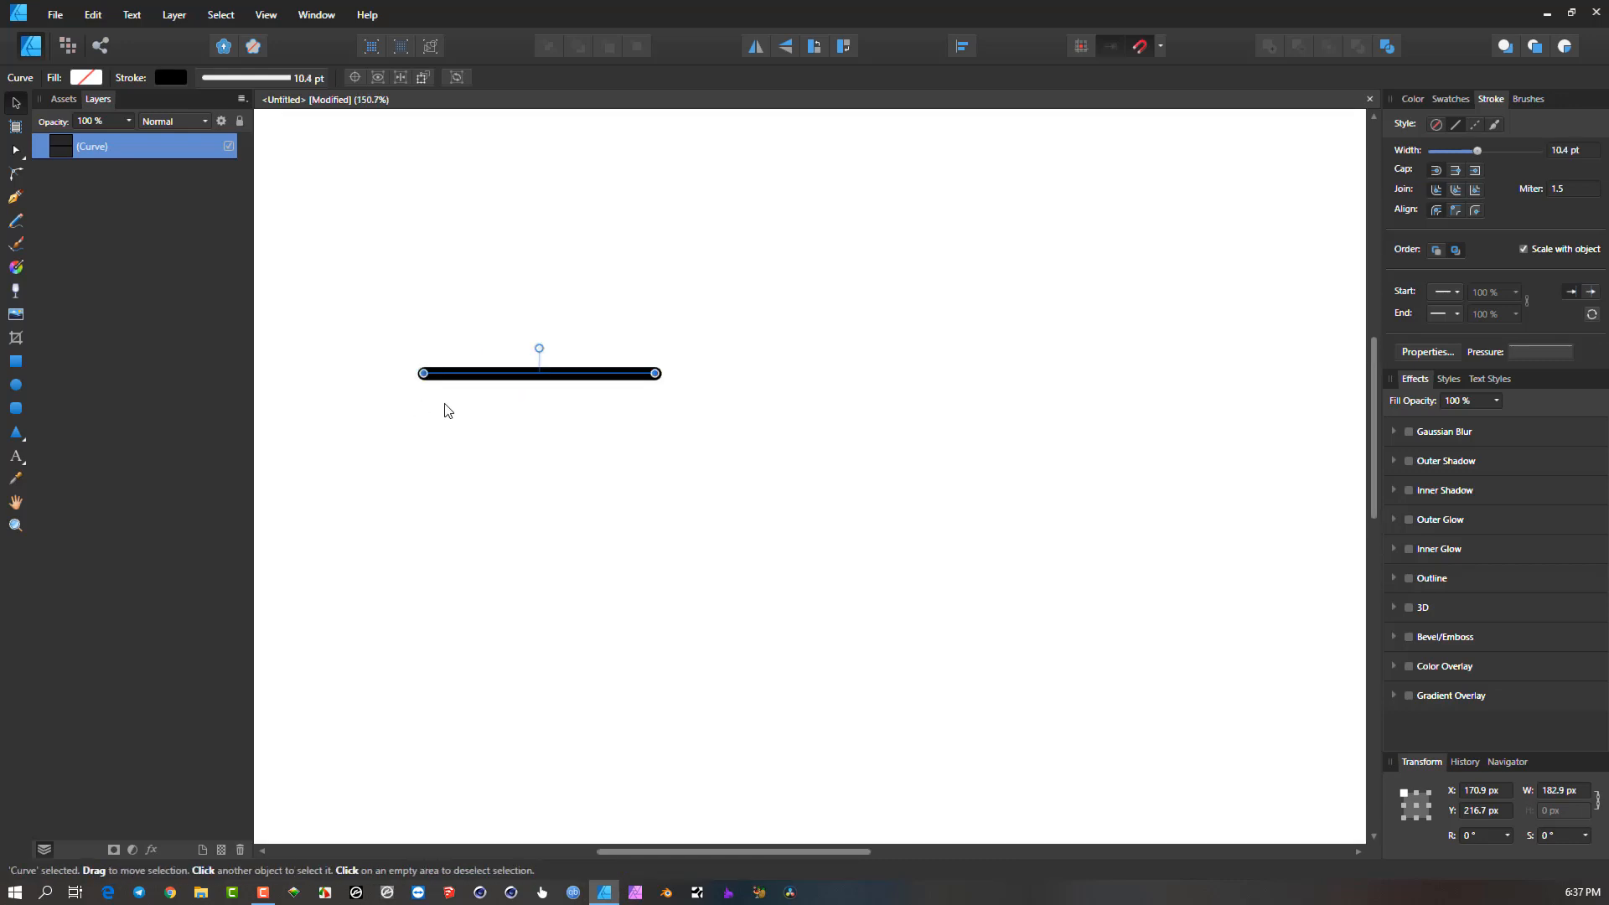
ctrl+scroll(484, 377, down, 3)
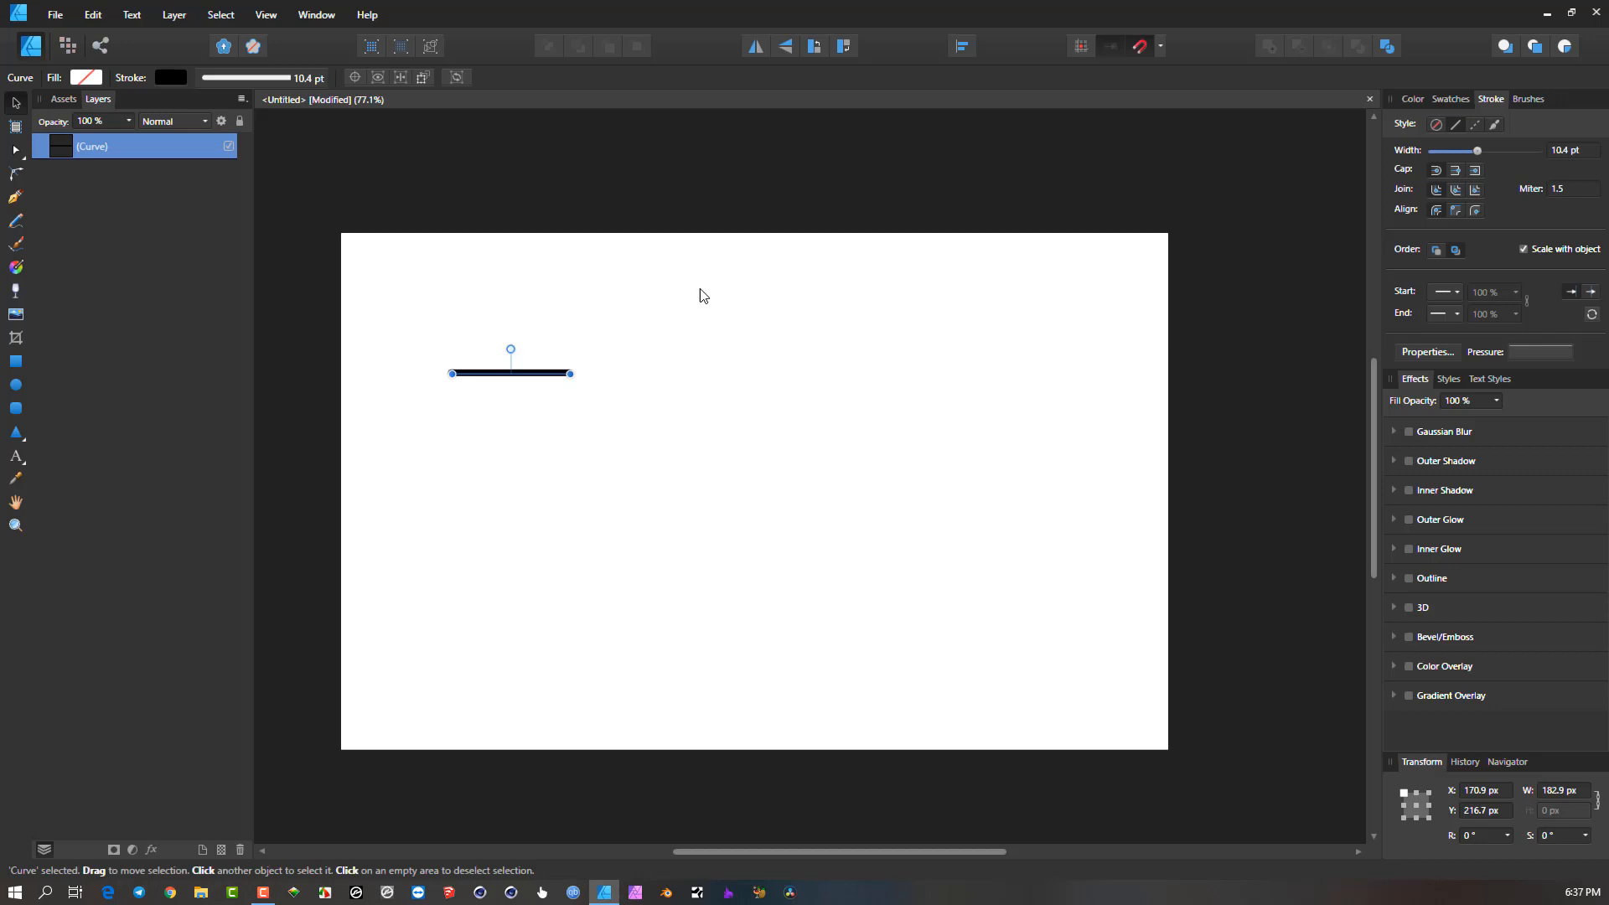
Show the list of available Studio panels to locate the Transform entry, and close the list.
click(267, 15)
click(265, 15)
click(268, 17)
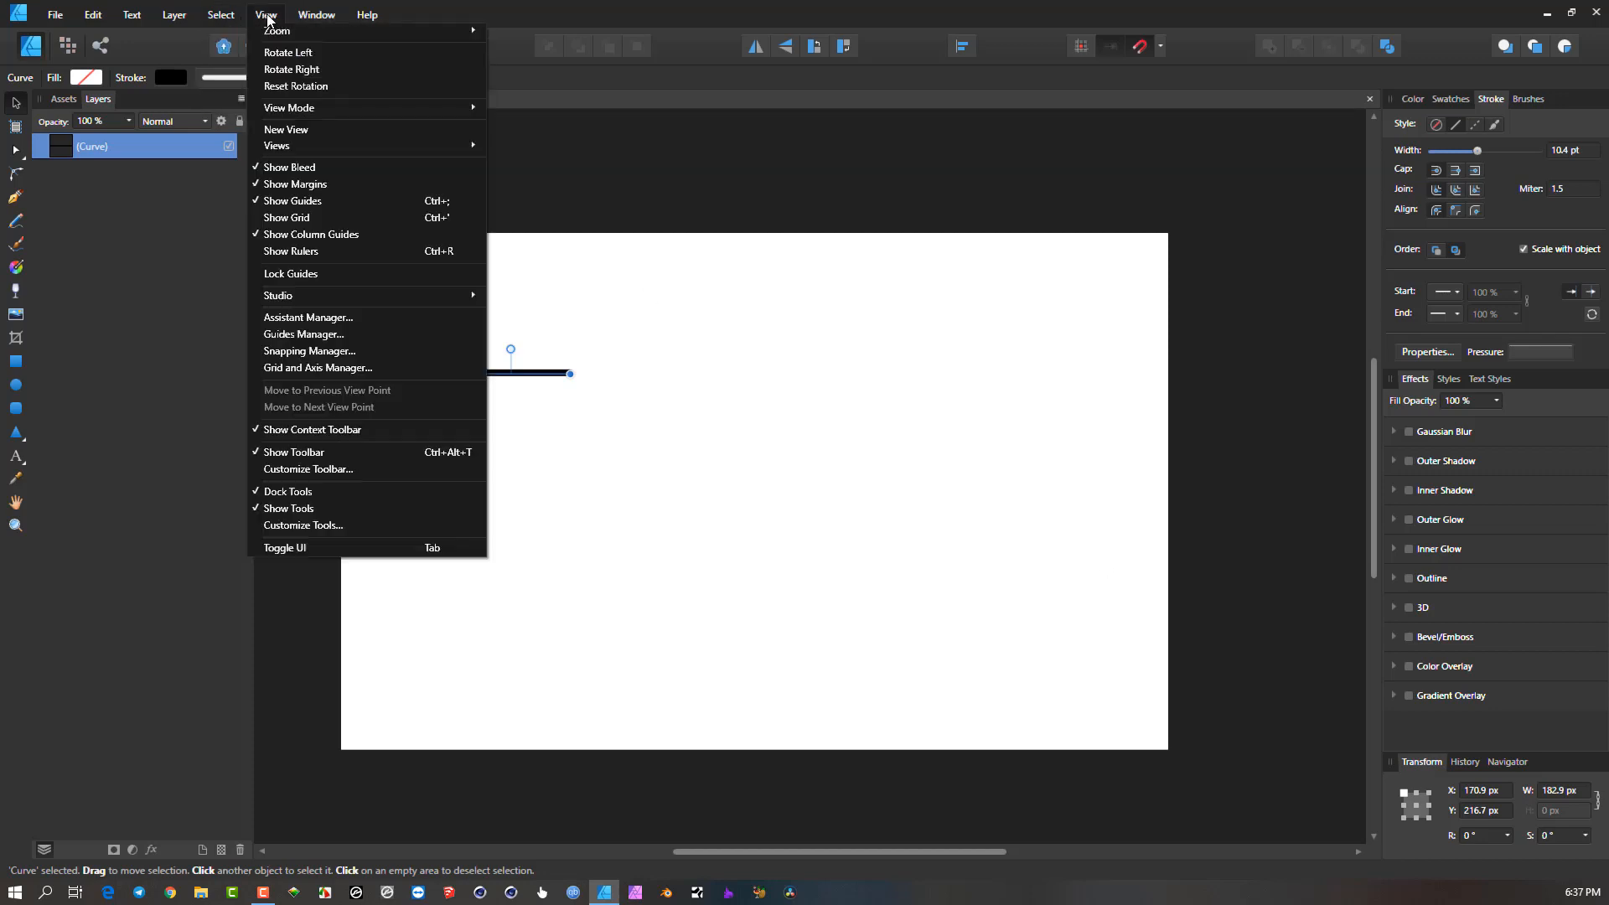
mouse_move(365, 289)
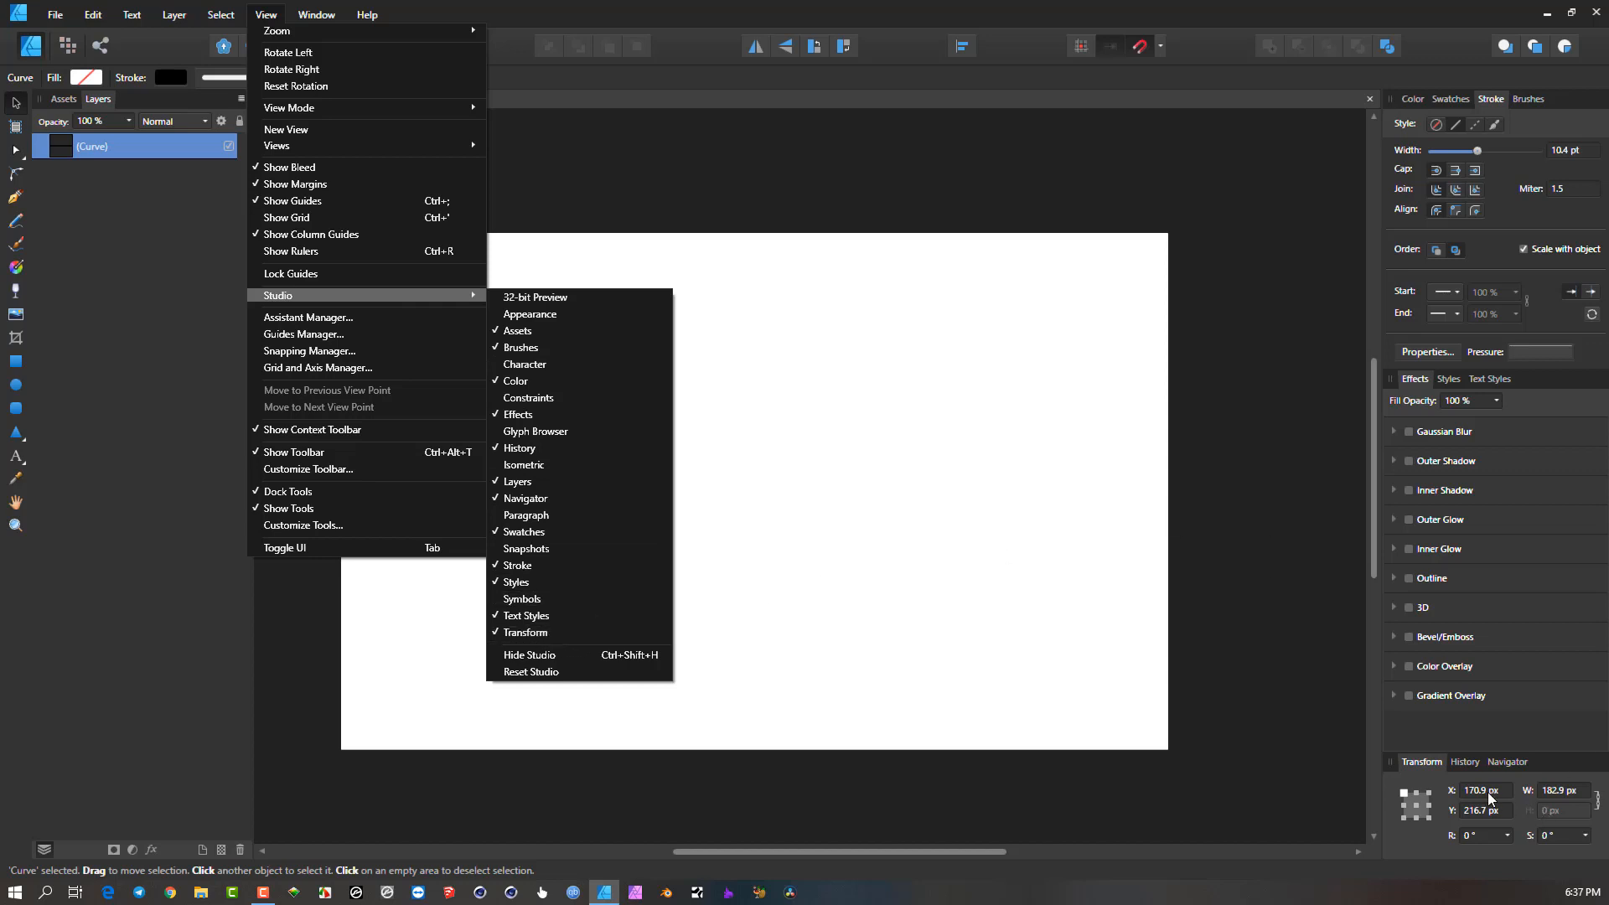
click(1600, 806)
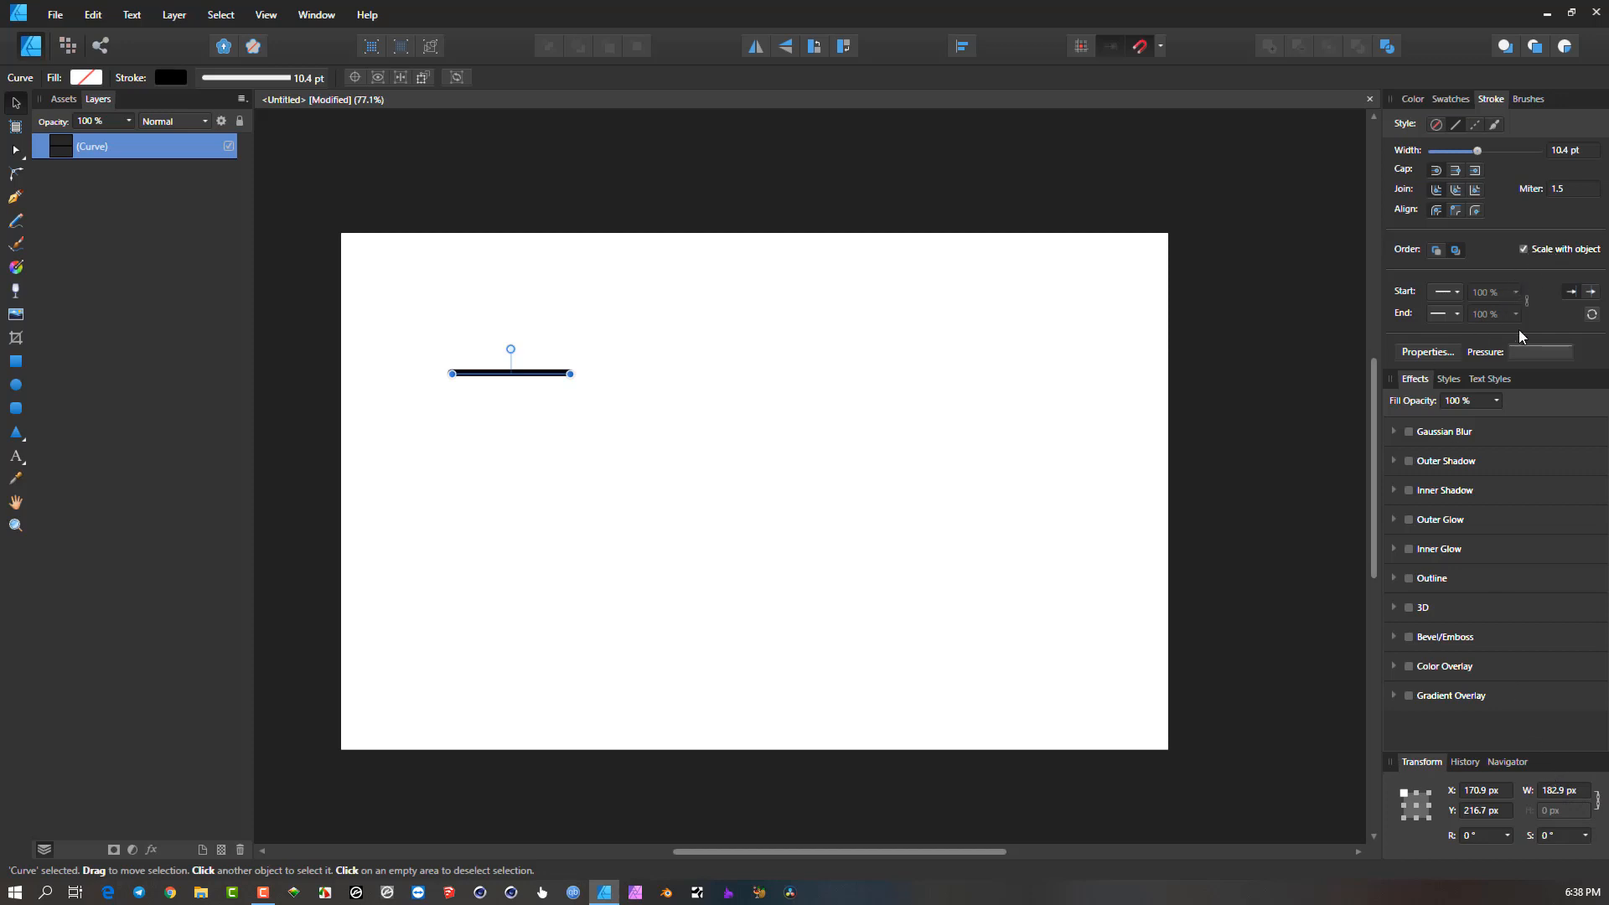
Scale the line tenfold by setting its Transform width to 1000%.
click(1582, 792)
key(BackSpace)
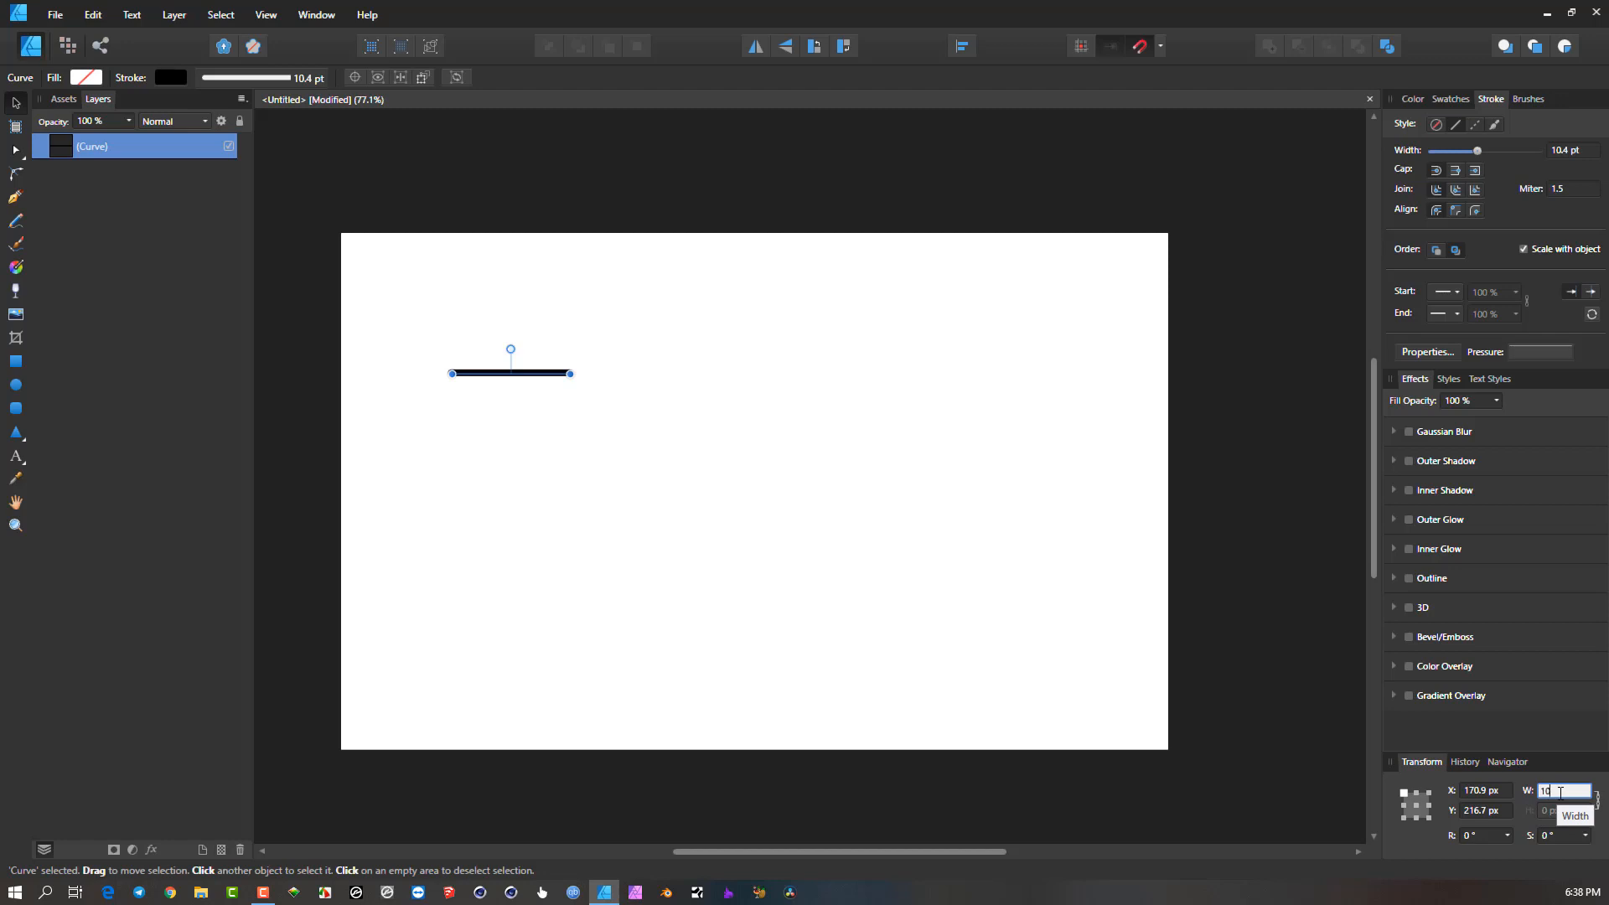
text(%)
key(Return)
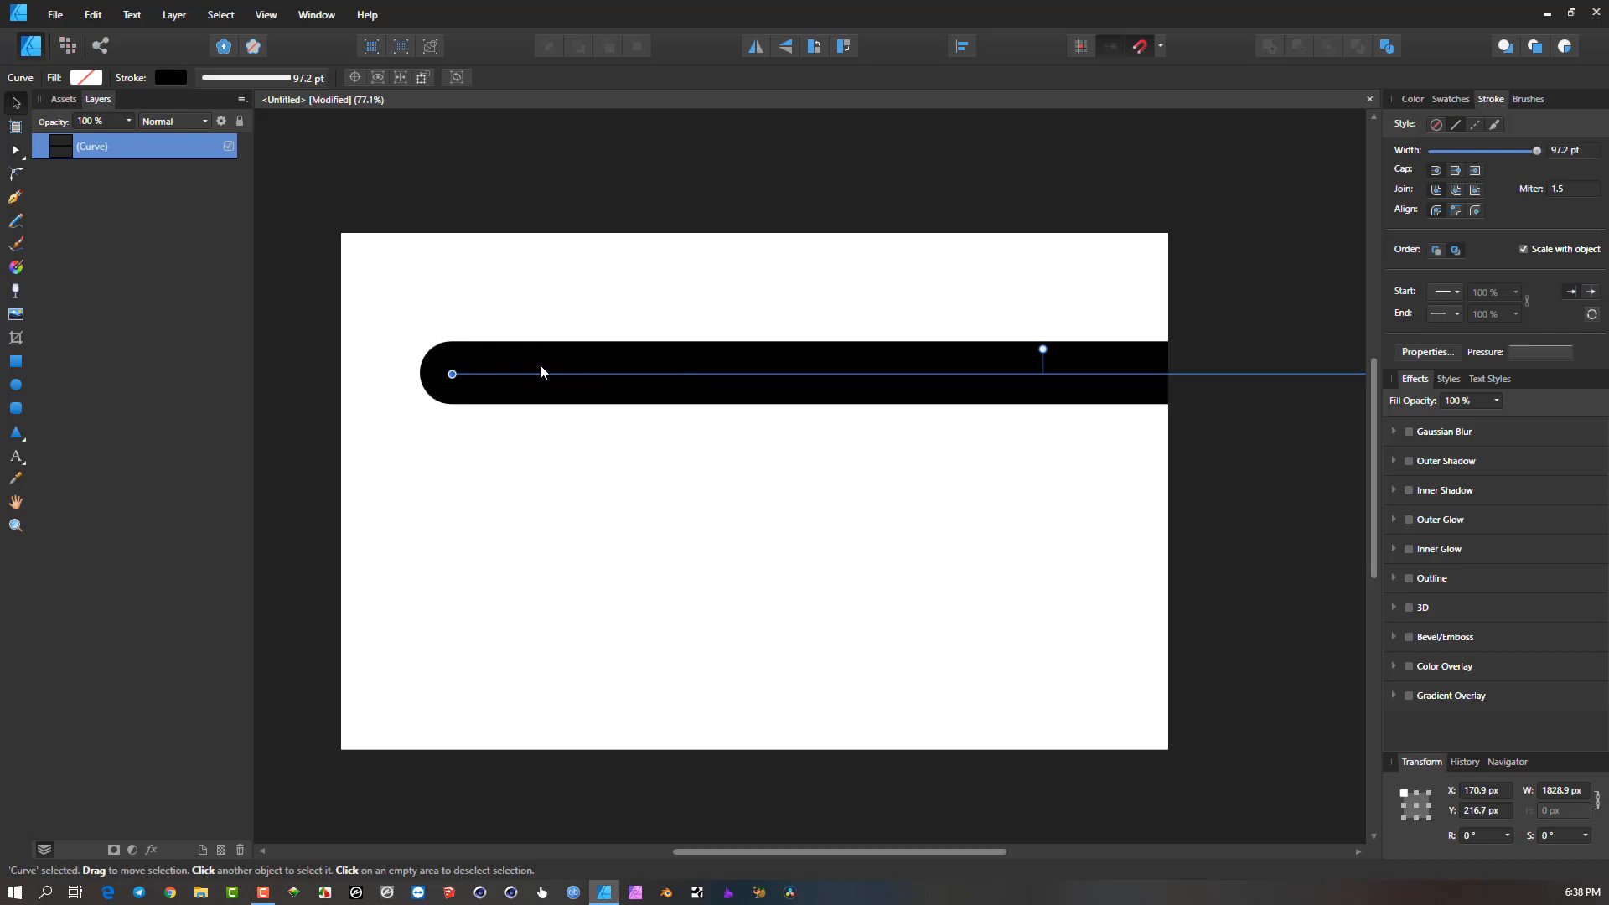
Expand the stroke of the enlarged line and inspect the rounded end of the resulting shape.
key(ctrl+alt+s)
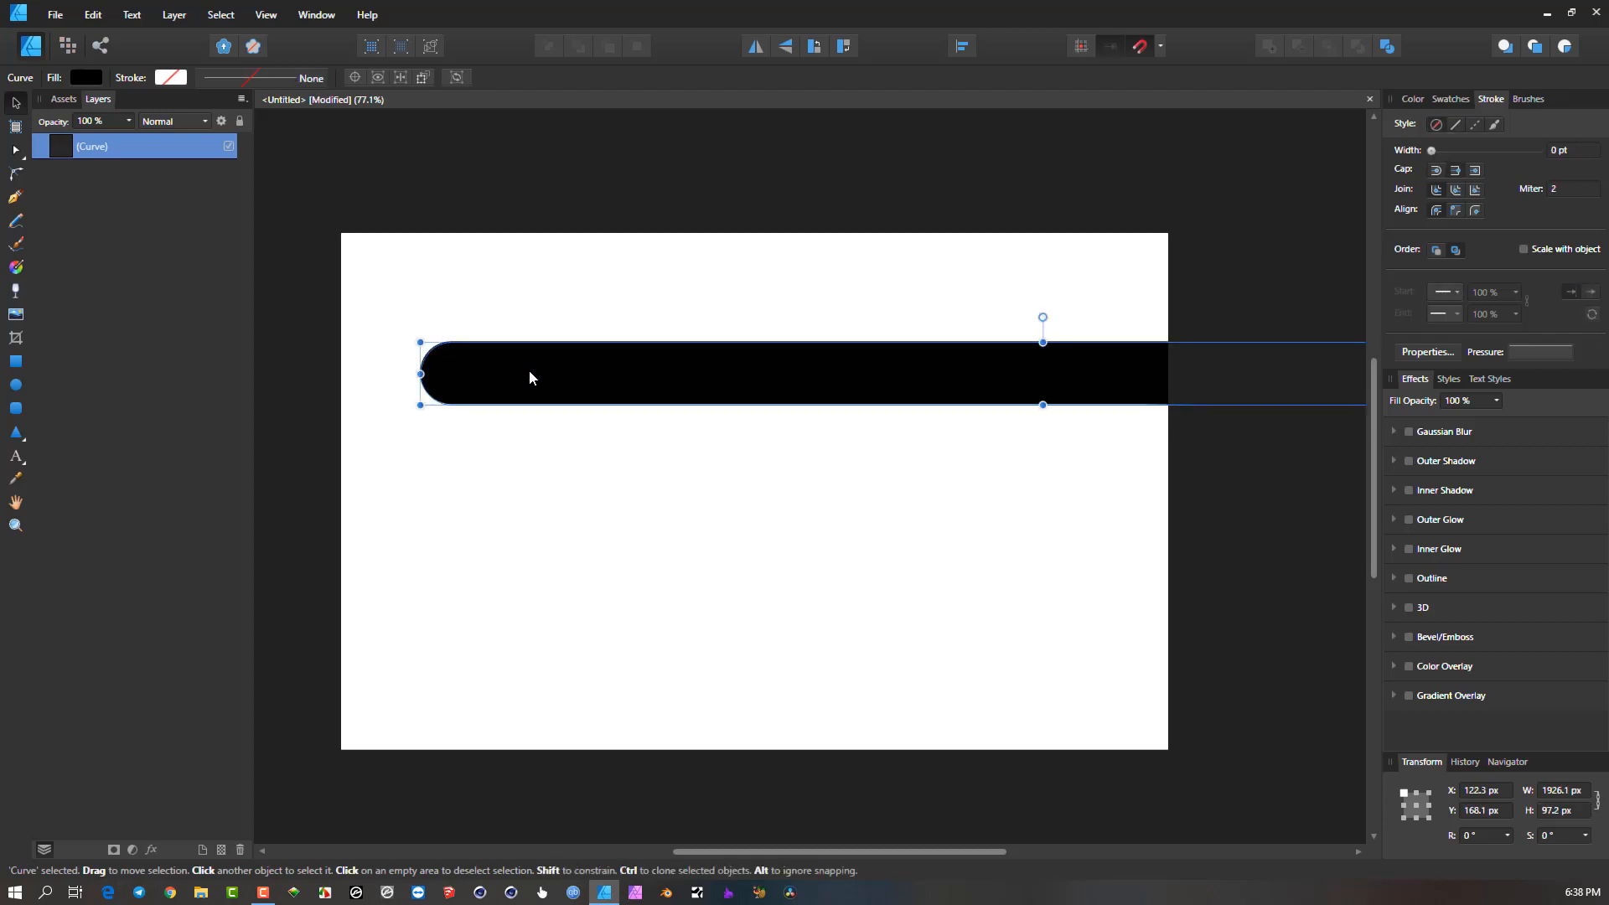
scroll(433, 376, up, 1)
scroll(442, 383, up, 1)
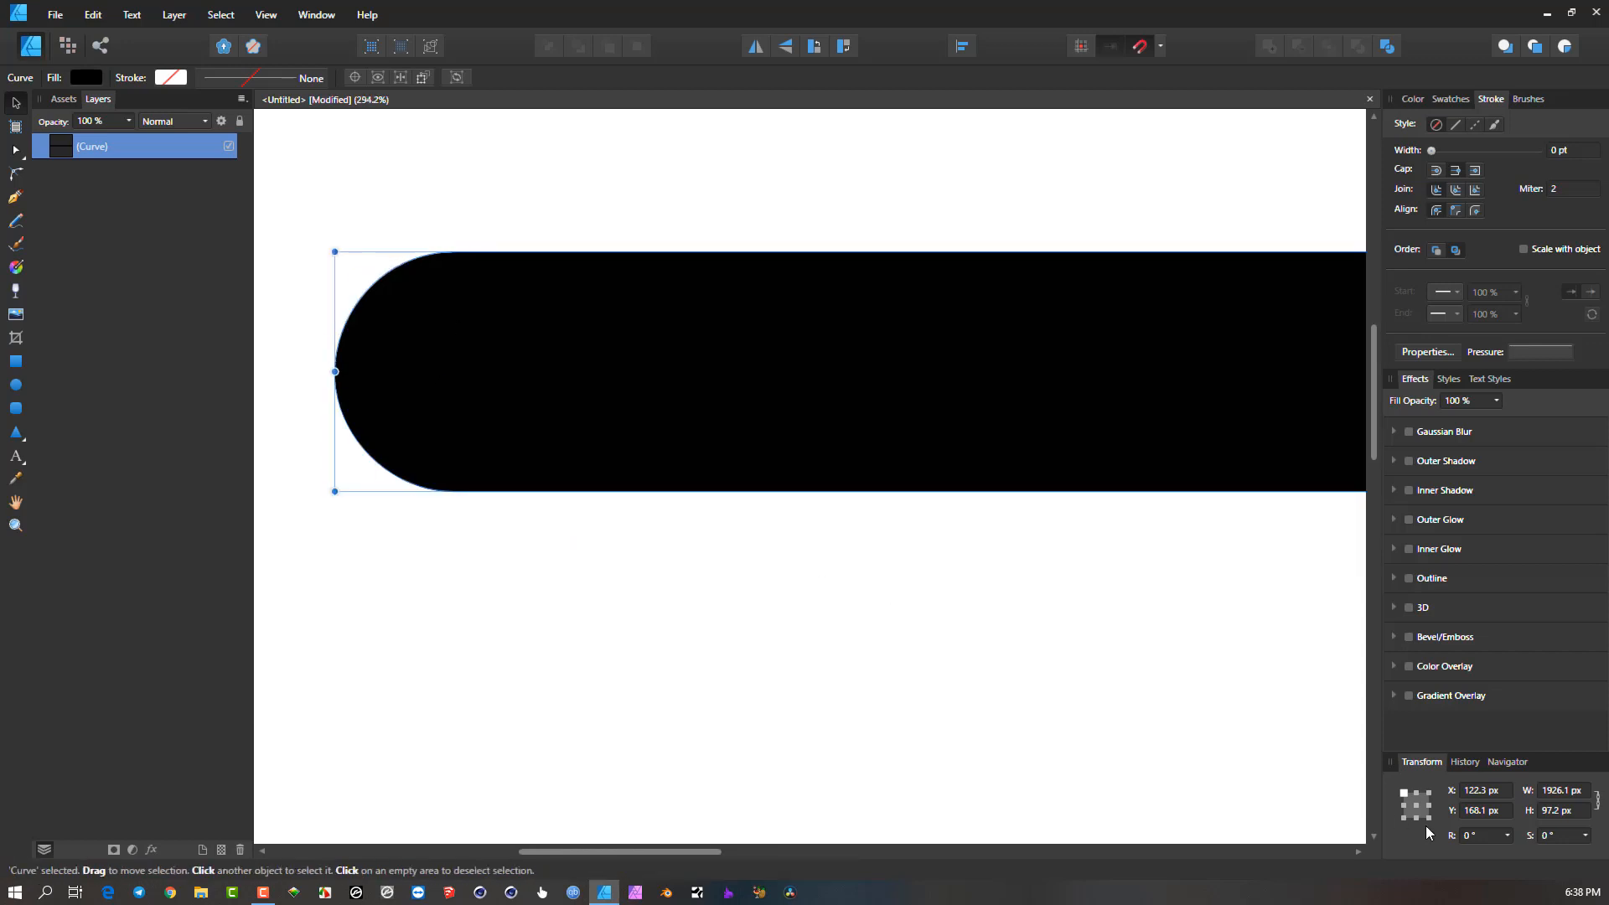
Check the nodes of the expanded line shape and scale it down proportionally by setting its Transform width to 10%.
click(1564, 794)
text(10)
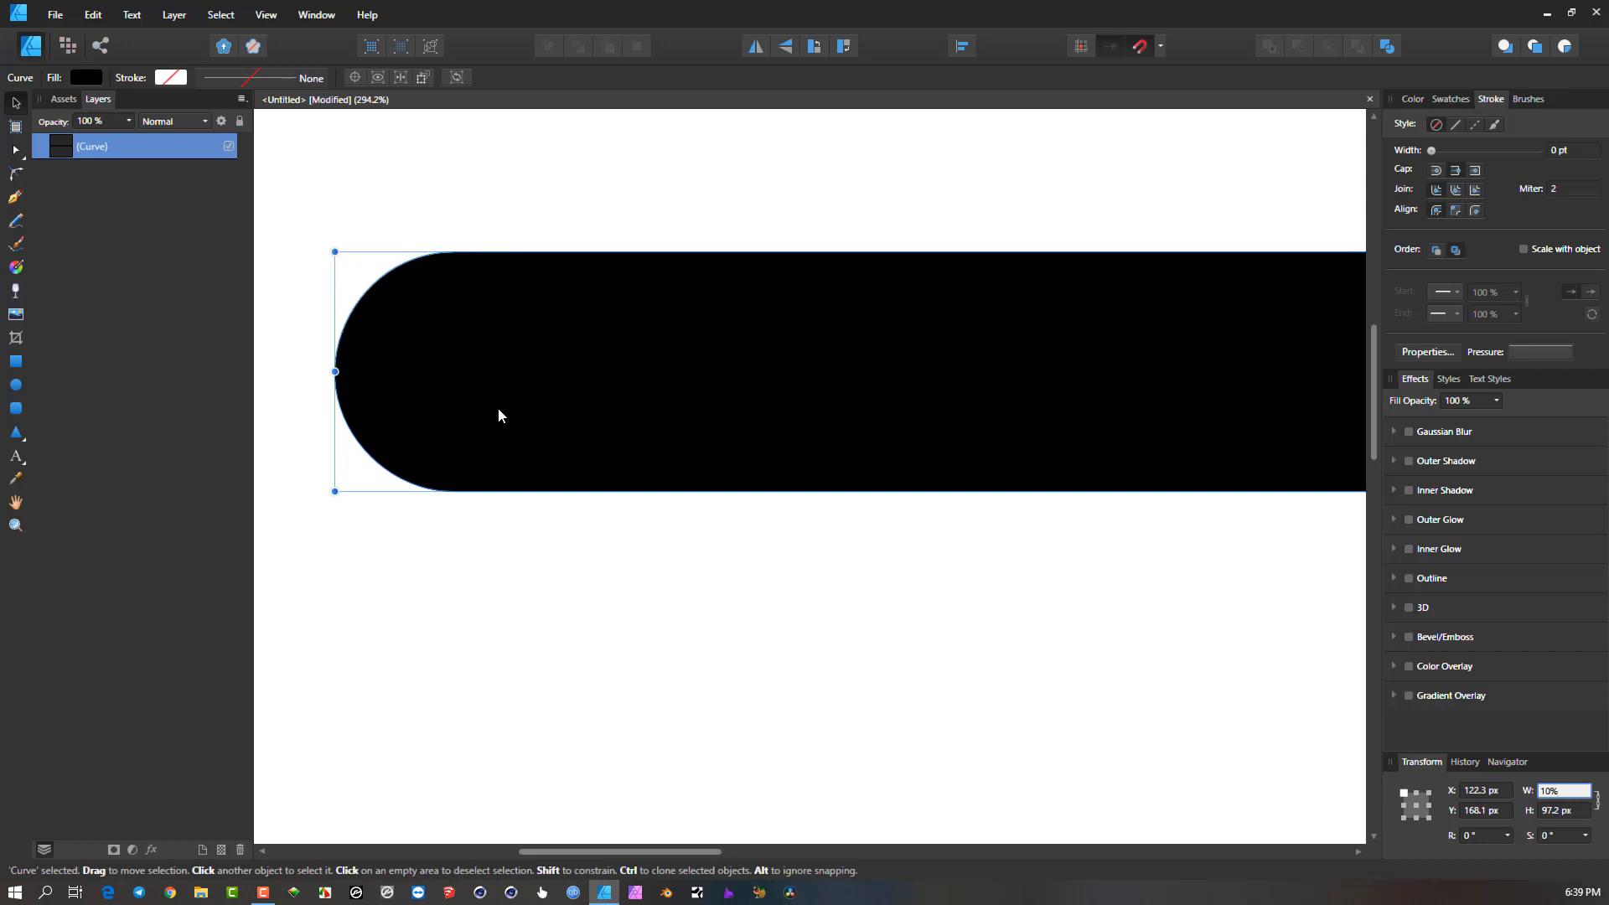
click(16, 151)
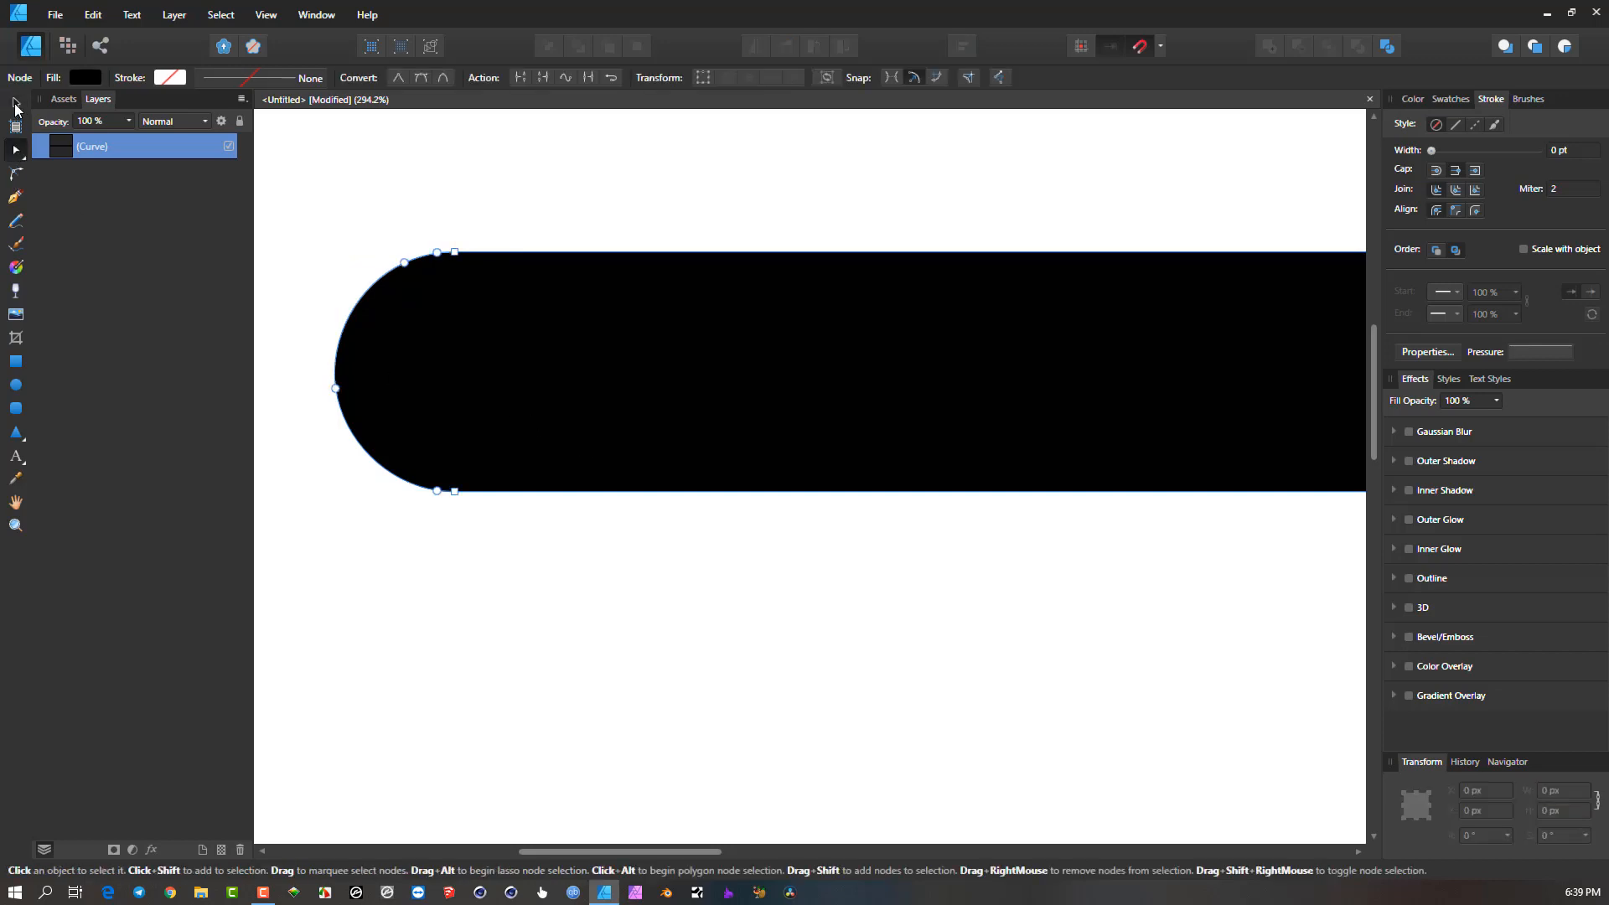
click(16, 103)
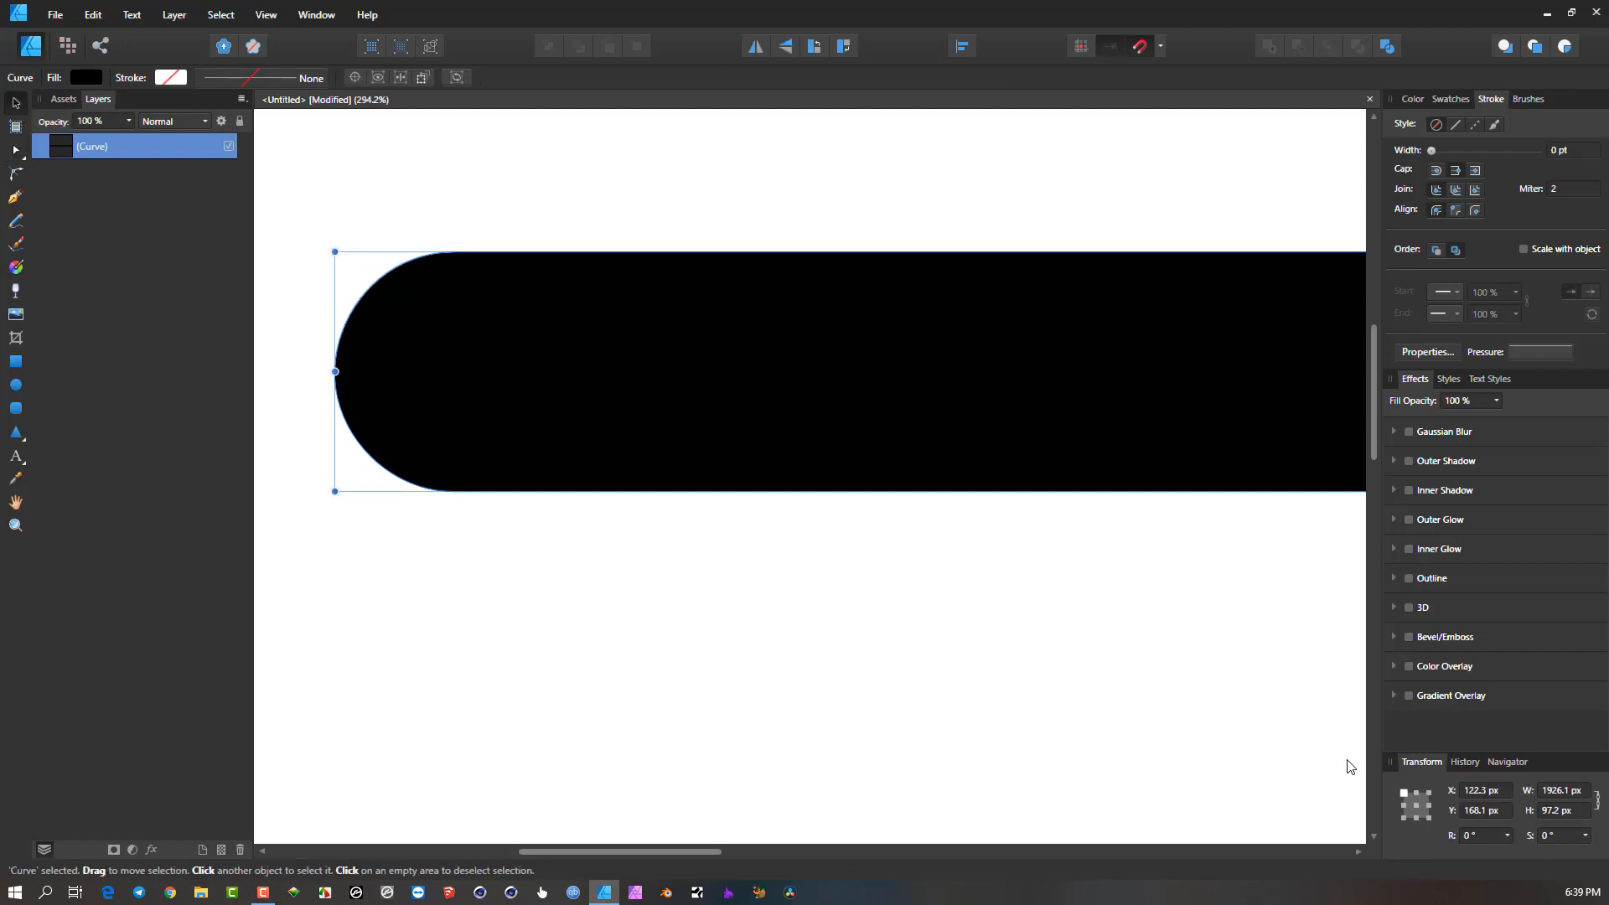
click(1585, 791)
text(10)
key(Return)
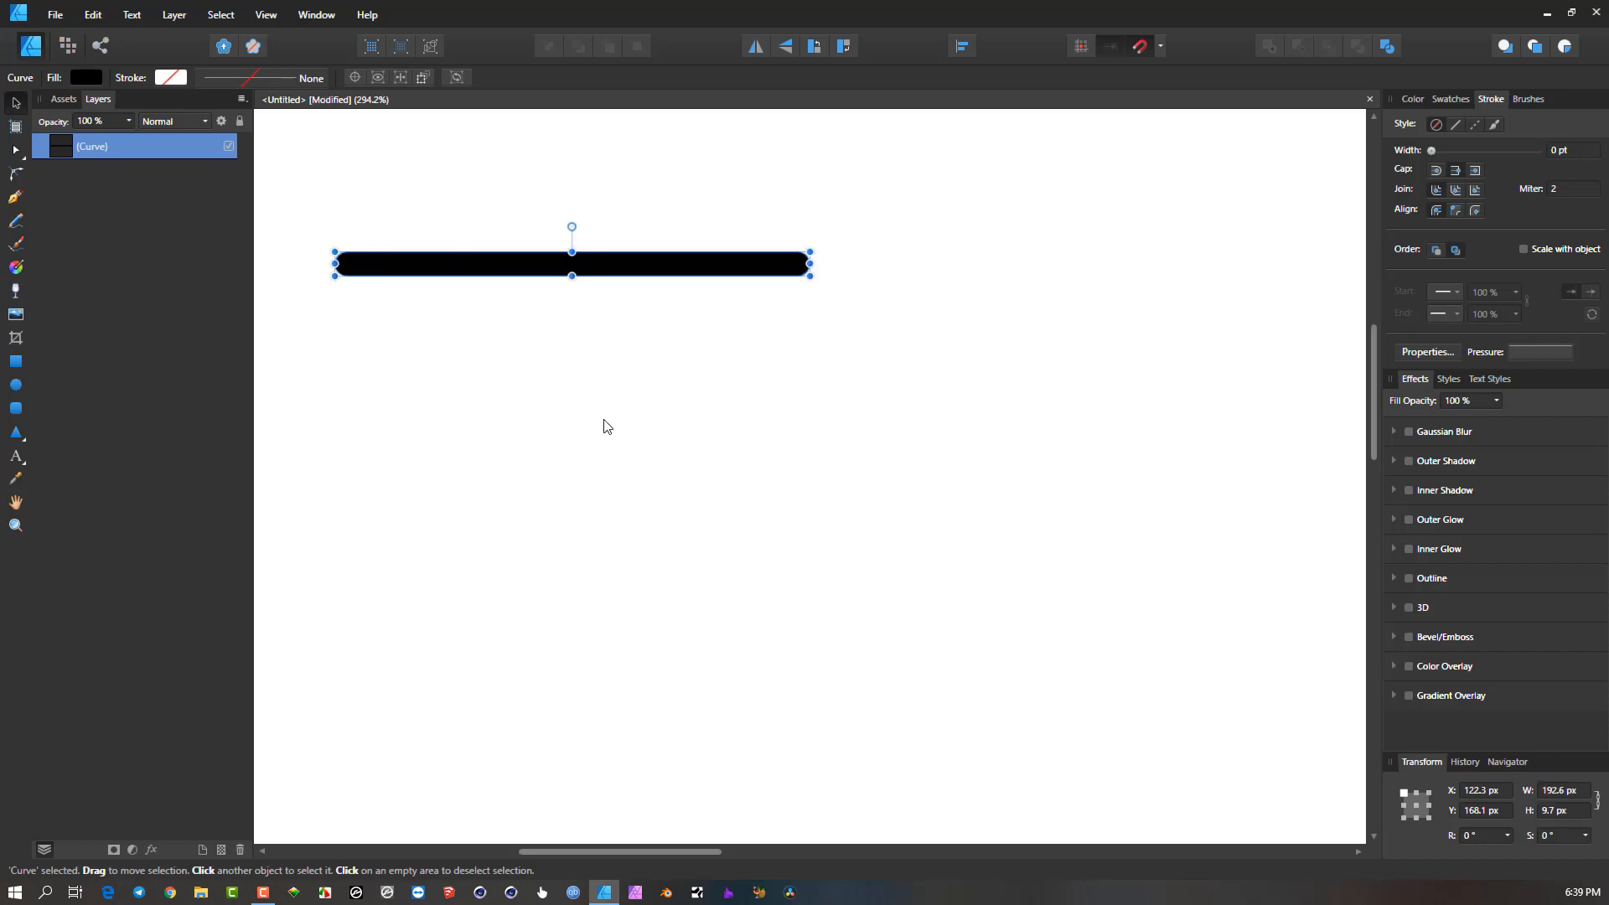
Shrink the expanded line shape proportionally to about 17.8 px wide and inspect its edges and rounded ends up close.
click(405, 265)
scroll(372, 270, up, 2)
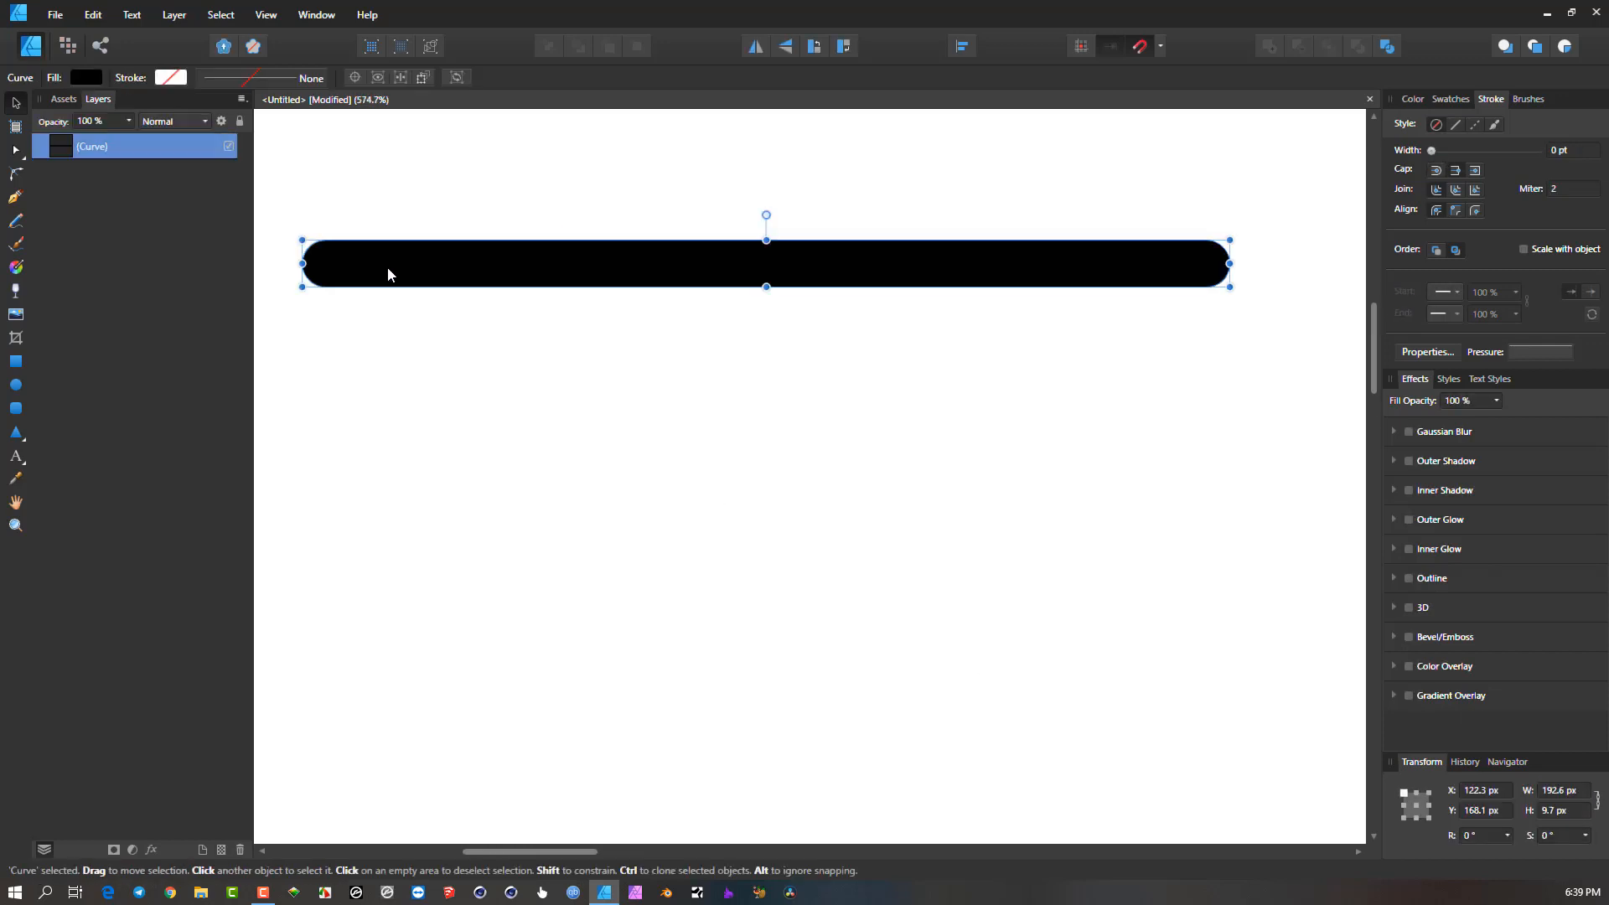
drag(1232, 288, 383, 267)
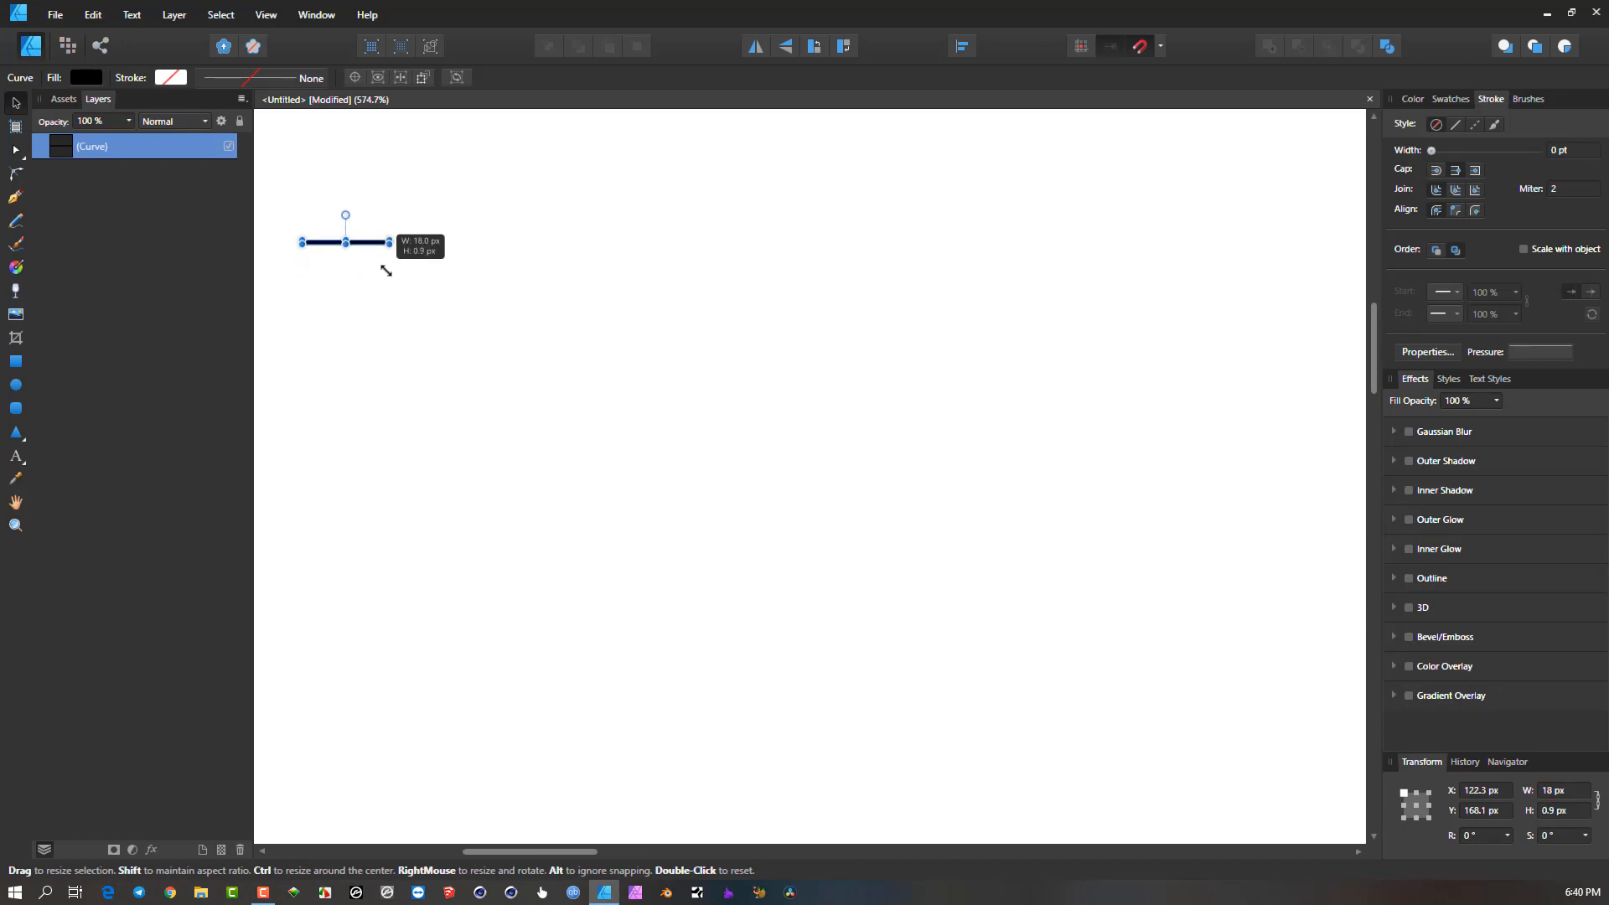
scroll(383, 266, up, 6)
scroll(419, 270, up, 3)
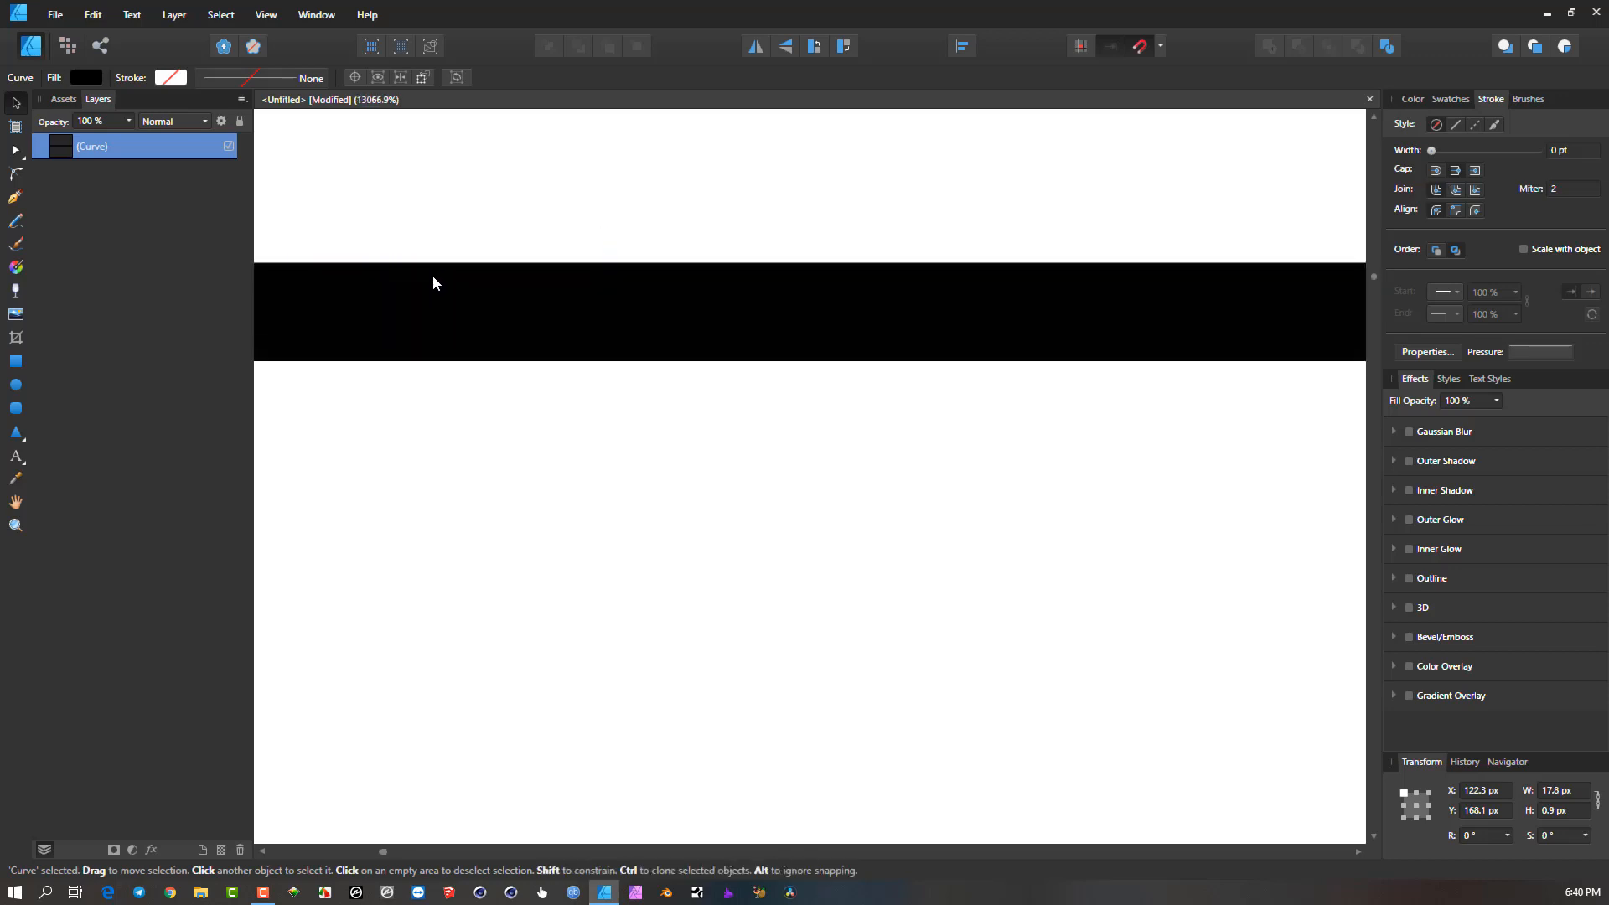
scroll(553, 239, down, 3)
drag(518, 246, 387, 258)
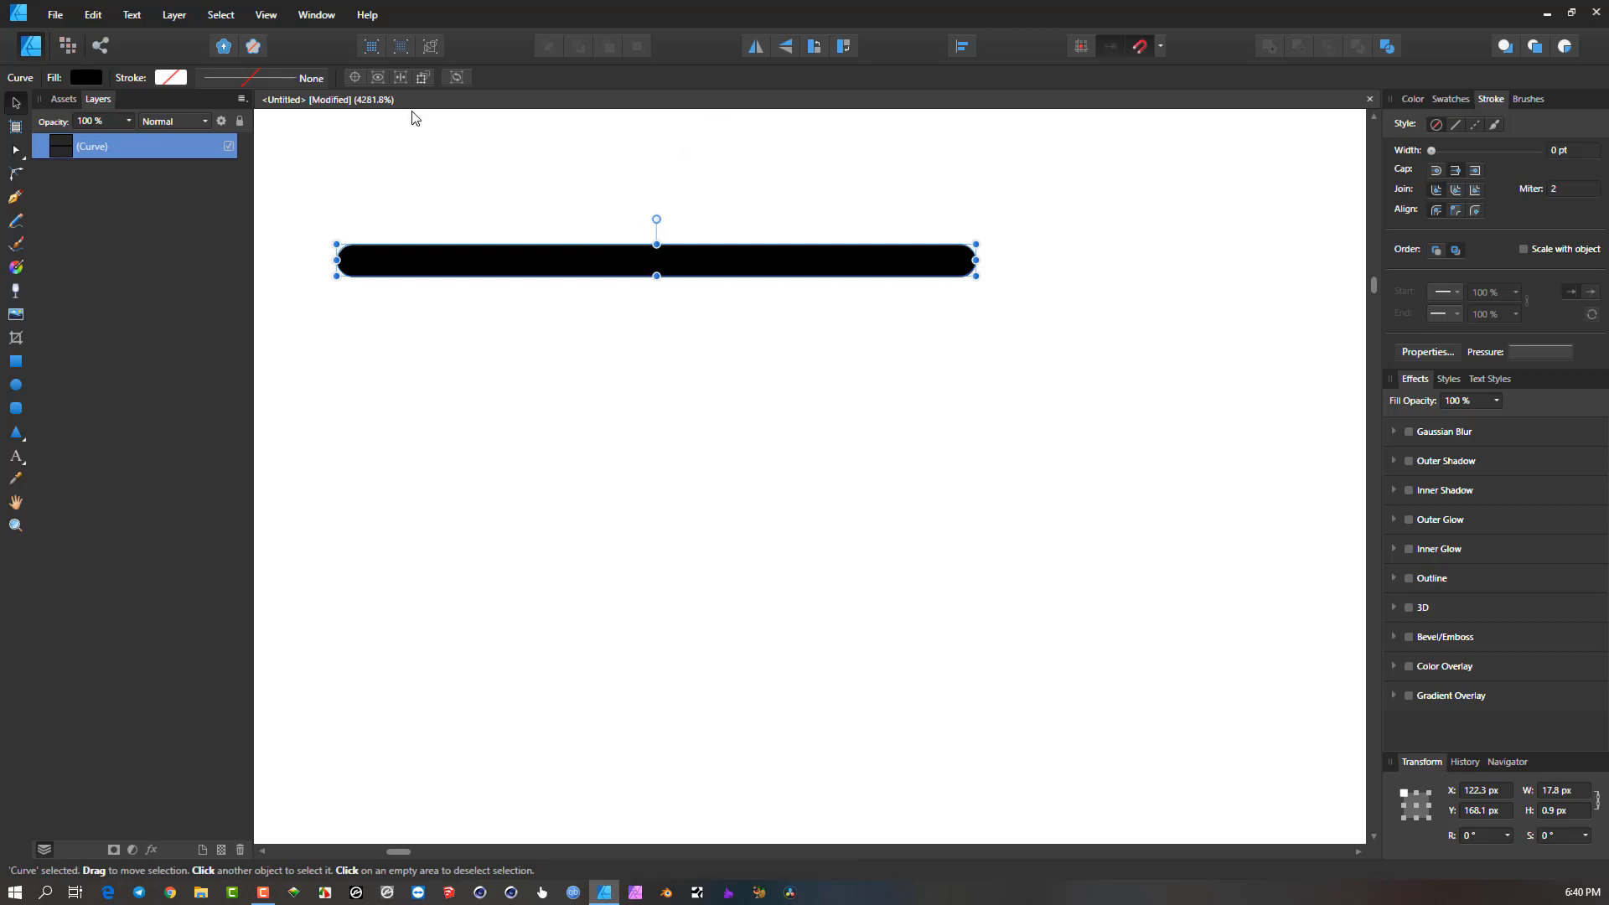
Draw a closed four-sided outline about 11.2 by 6.5 px below the line with the Pen tool, using a 0.6 pt stroke.
click(15, 196)
click(593, 447)
click(882, 341)
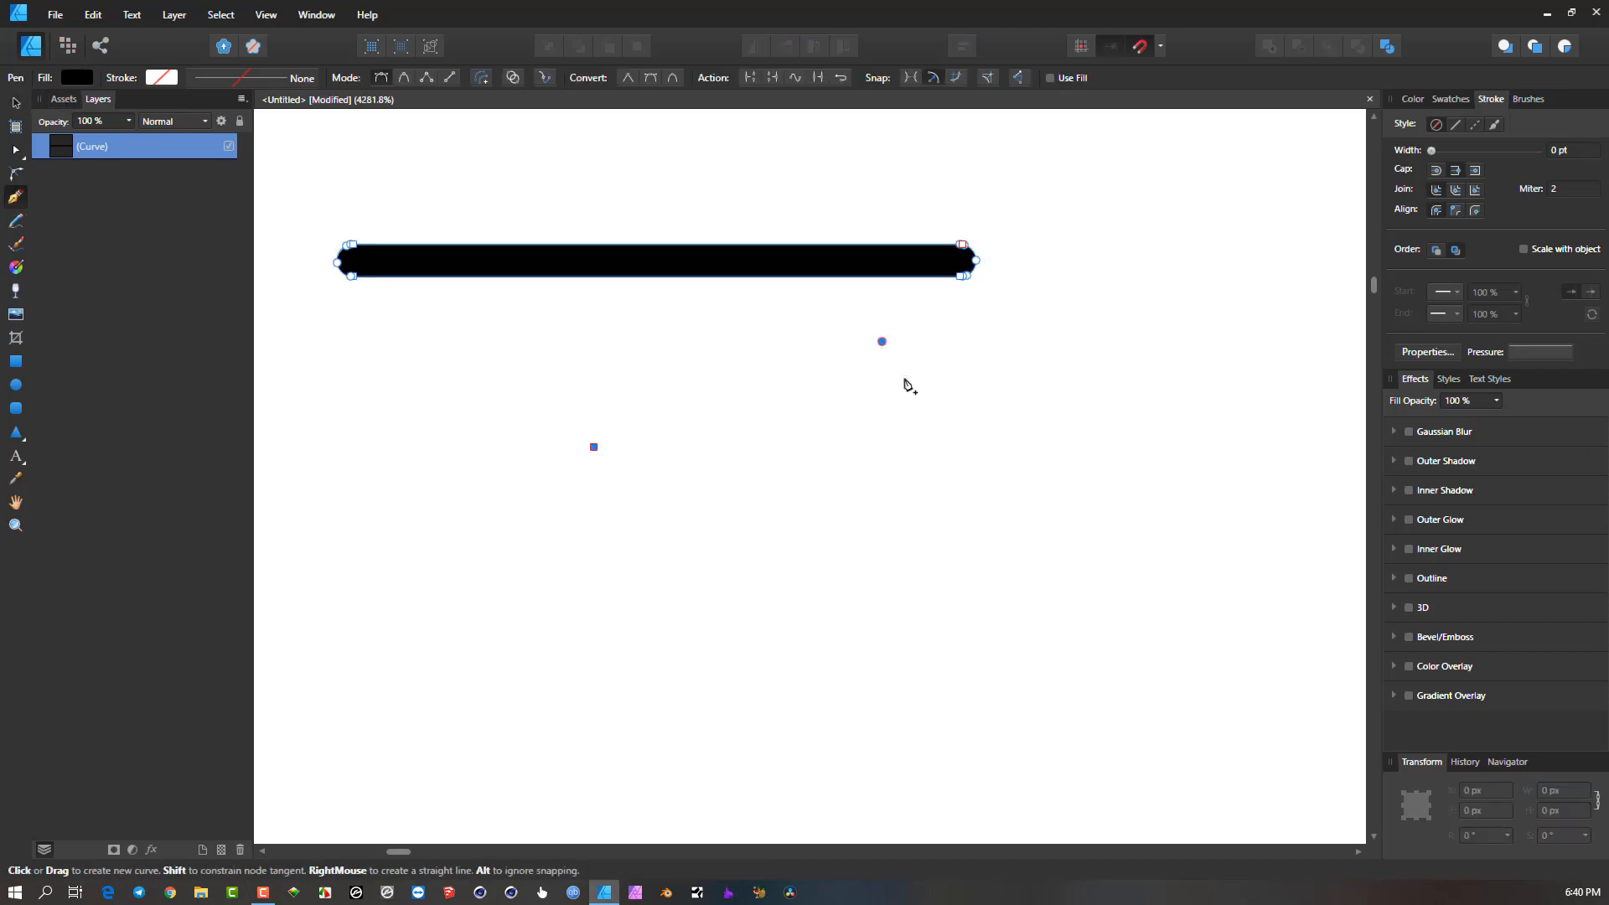
drag(1521, 152, 1446, 159)
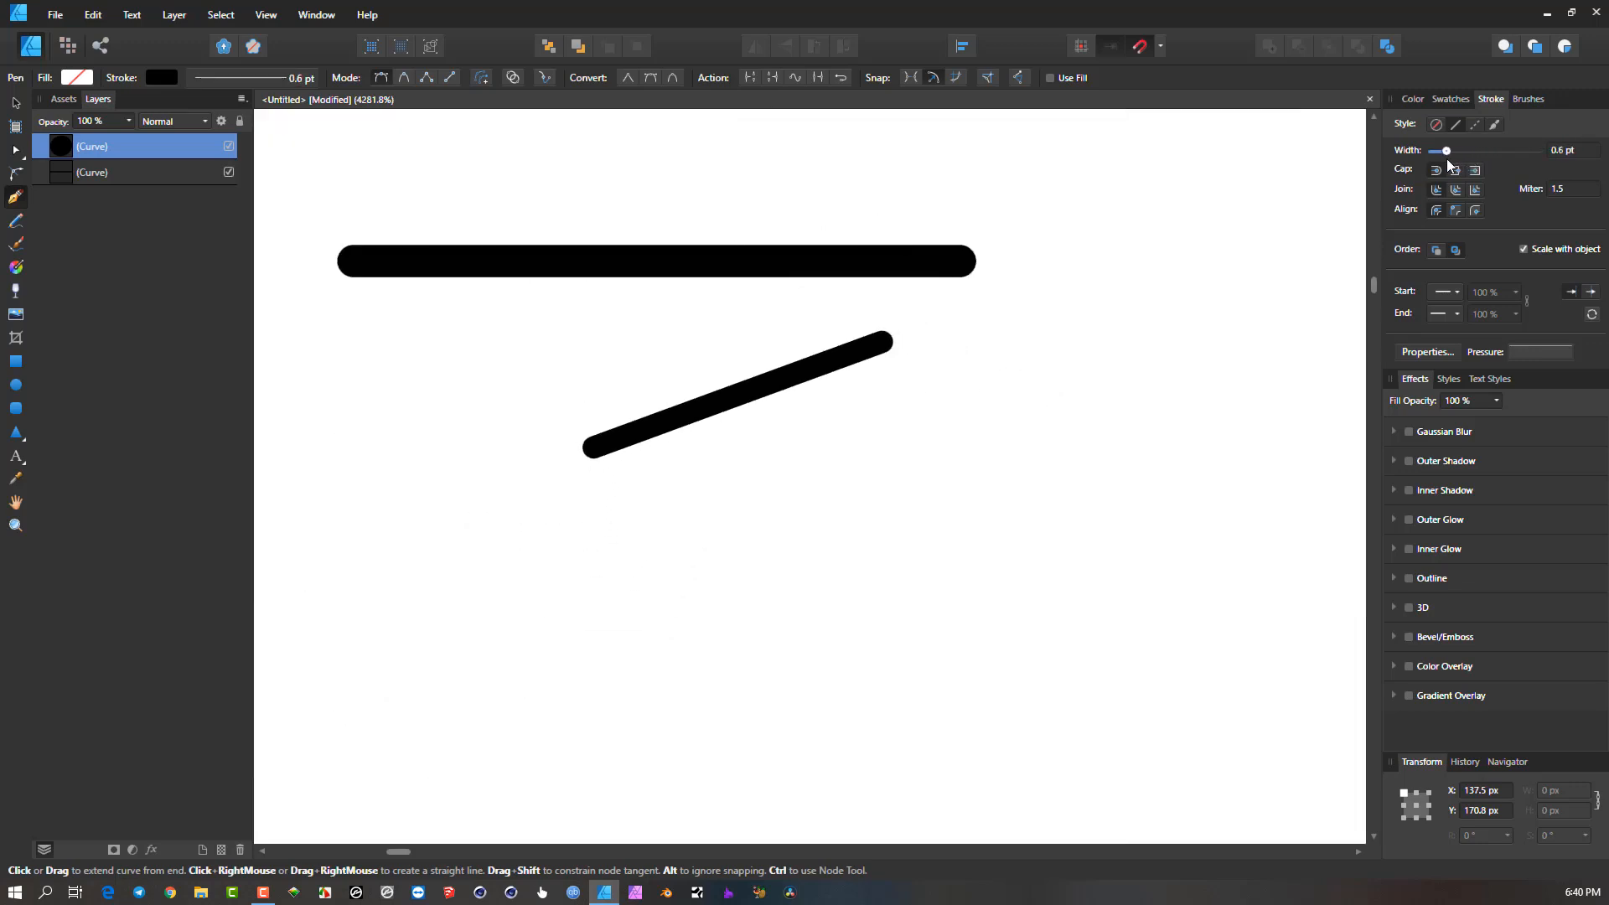
click(995, 437)
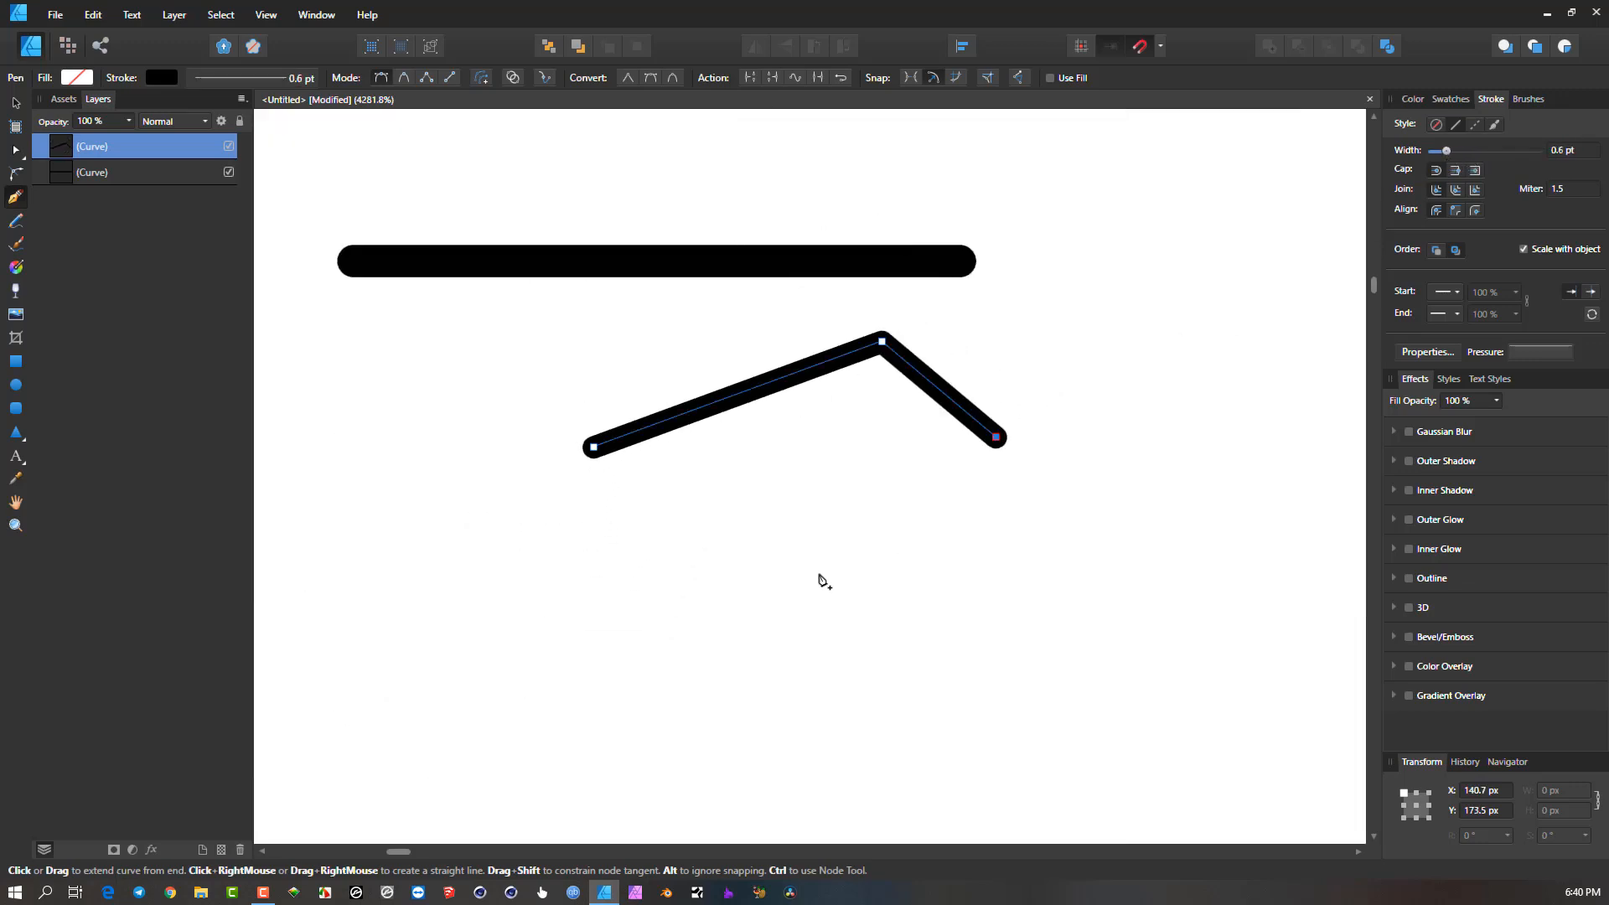
click(820, 575)
click(597, 448)
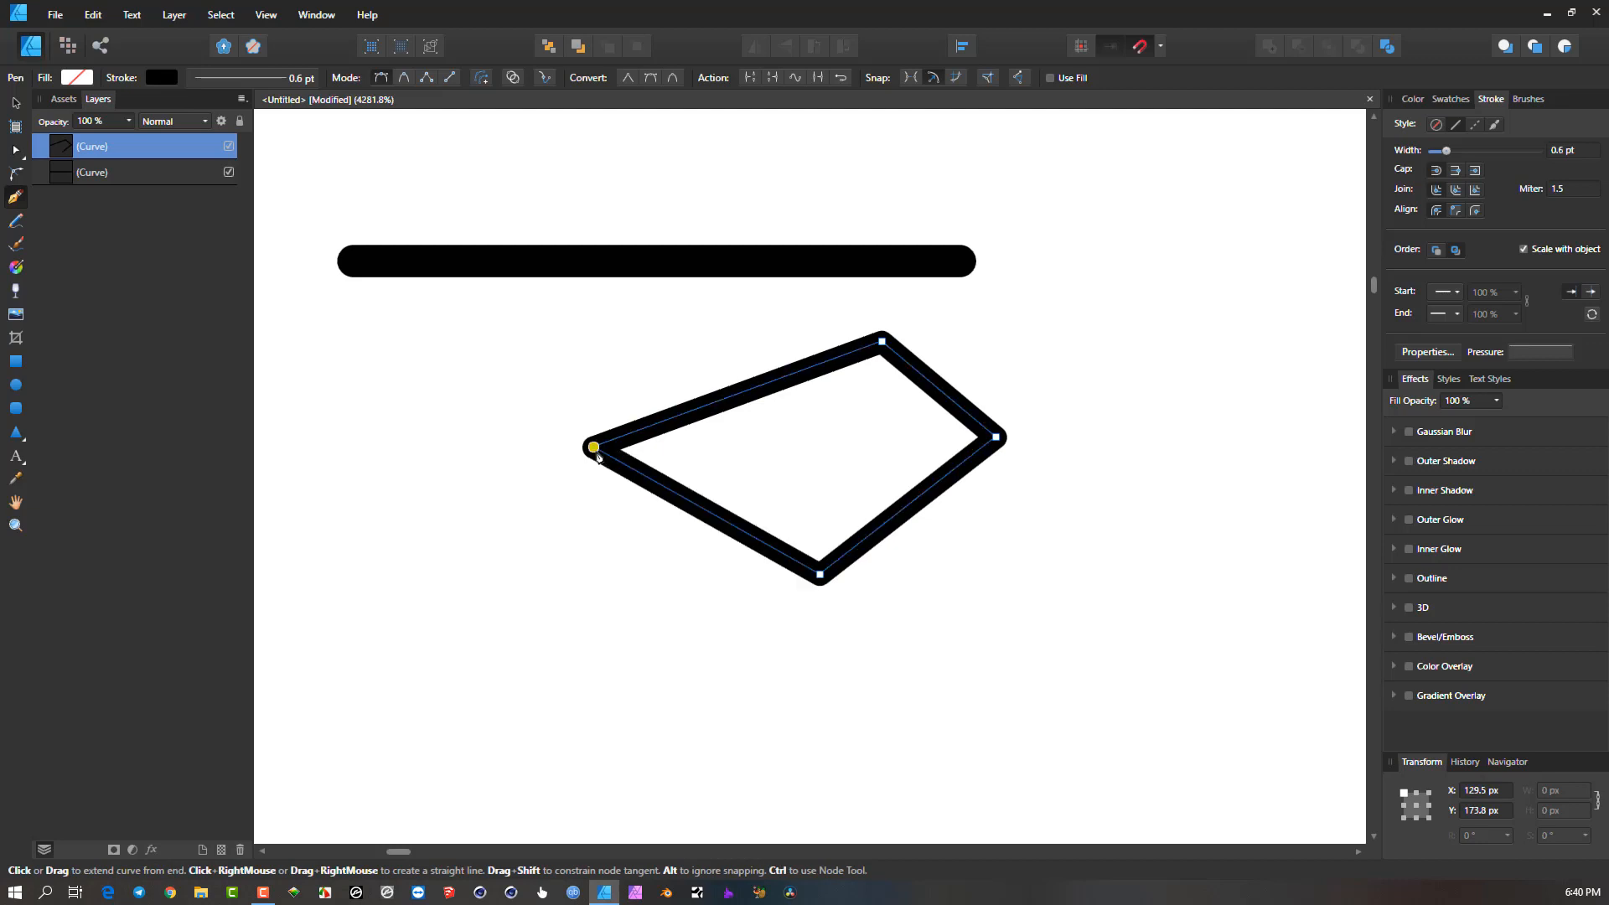
Examine the nodes, available object commands and corners of the four-sided outline.
click(15, 102)
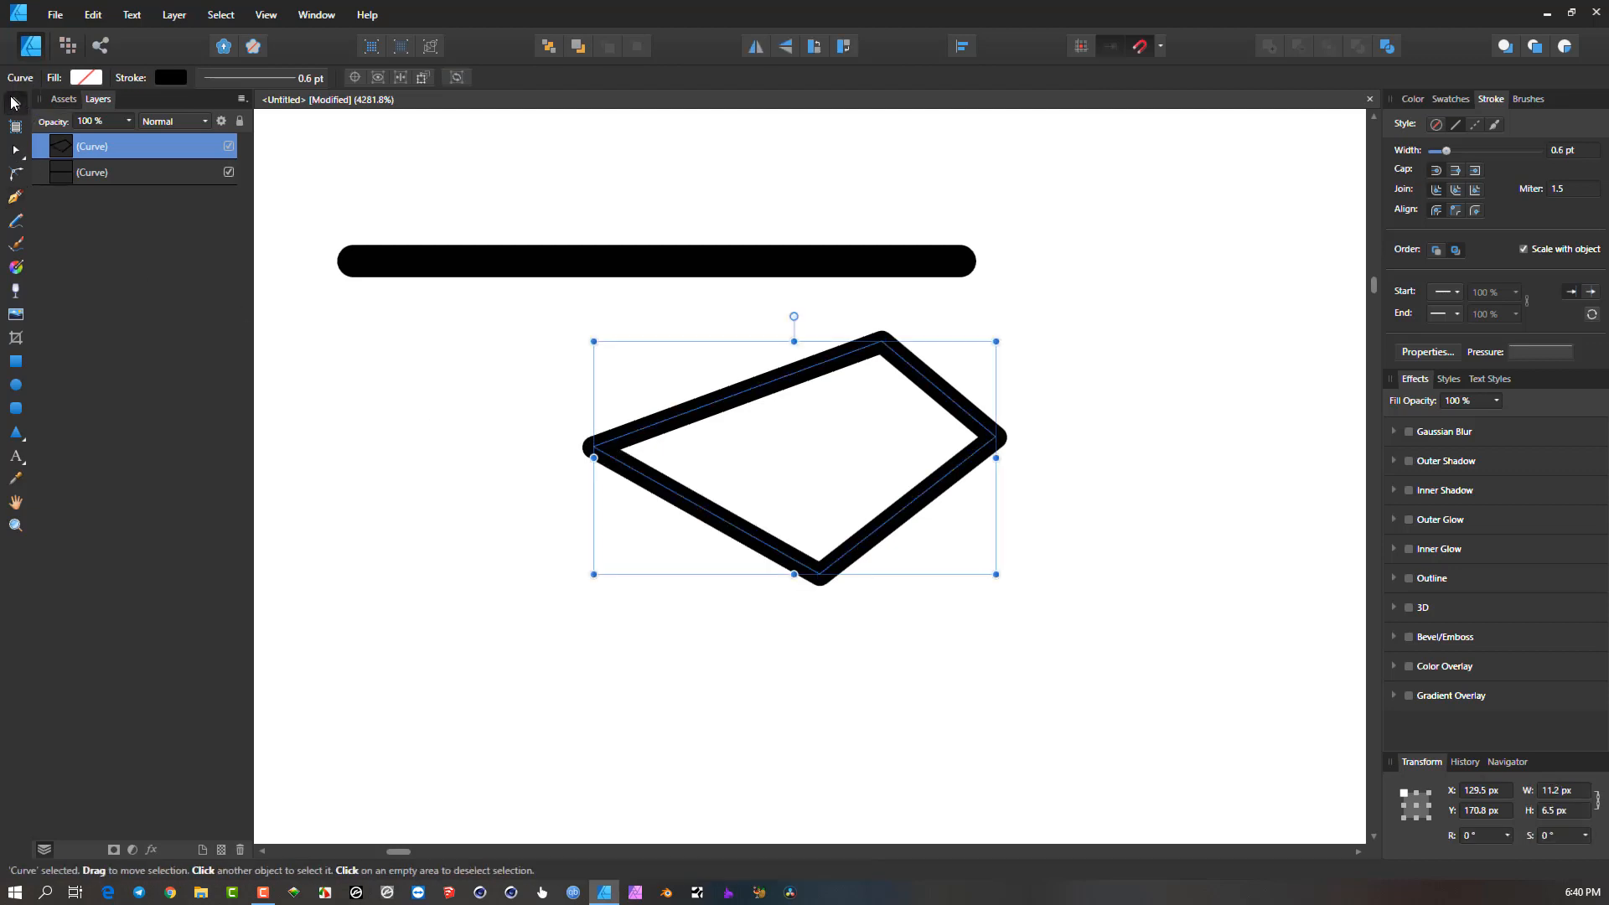
click(15, 149)
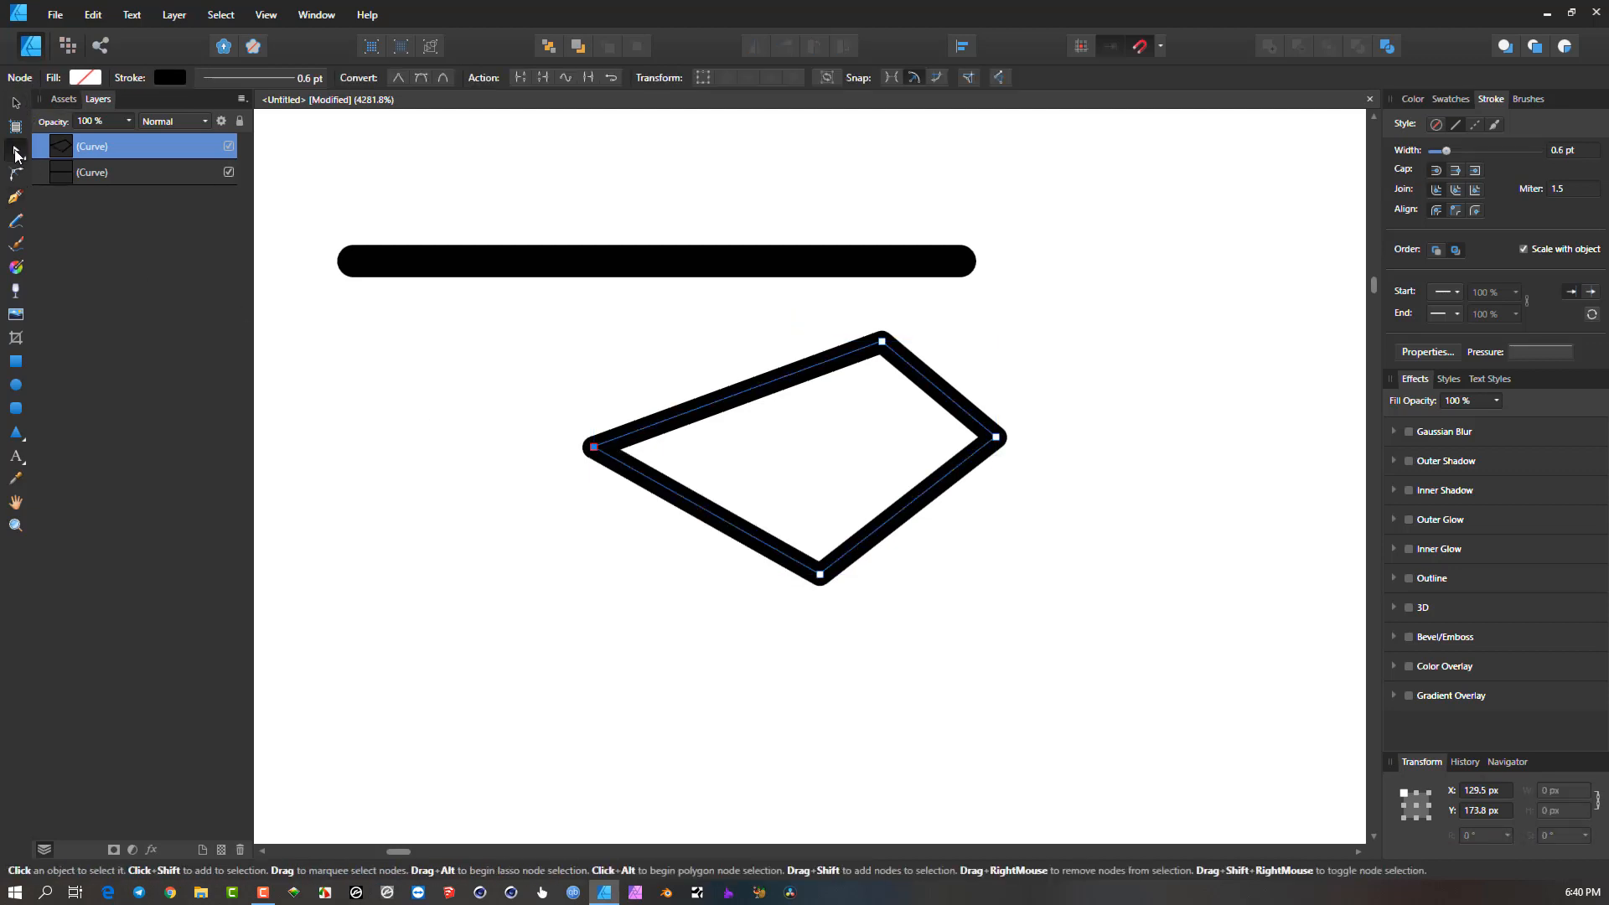
click(15, 102)
right_click(781, 386)
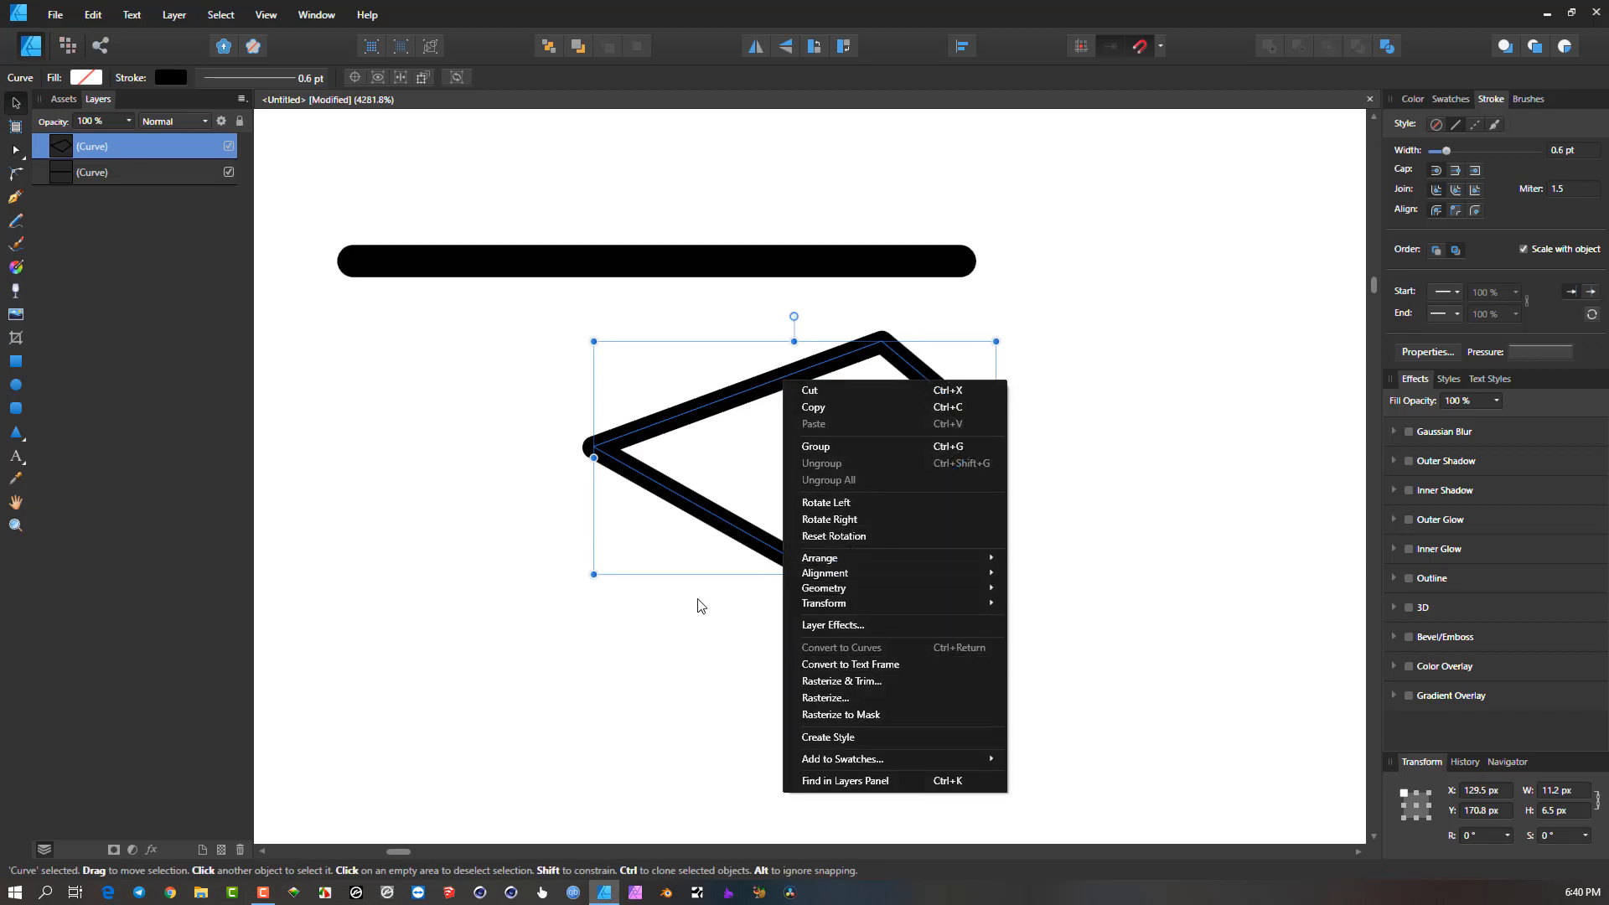
click(716, 679)
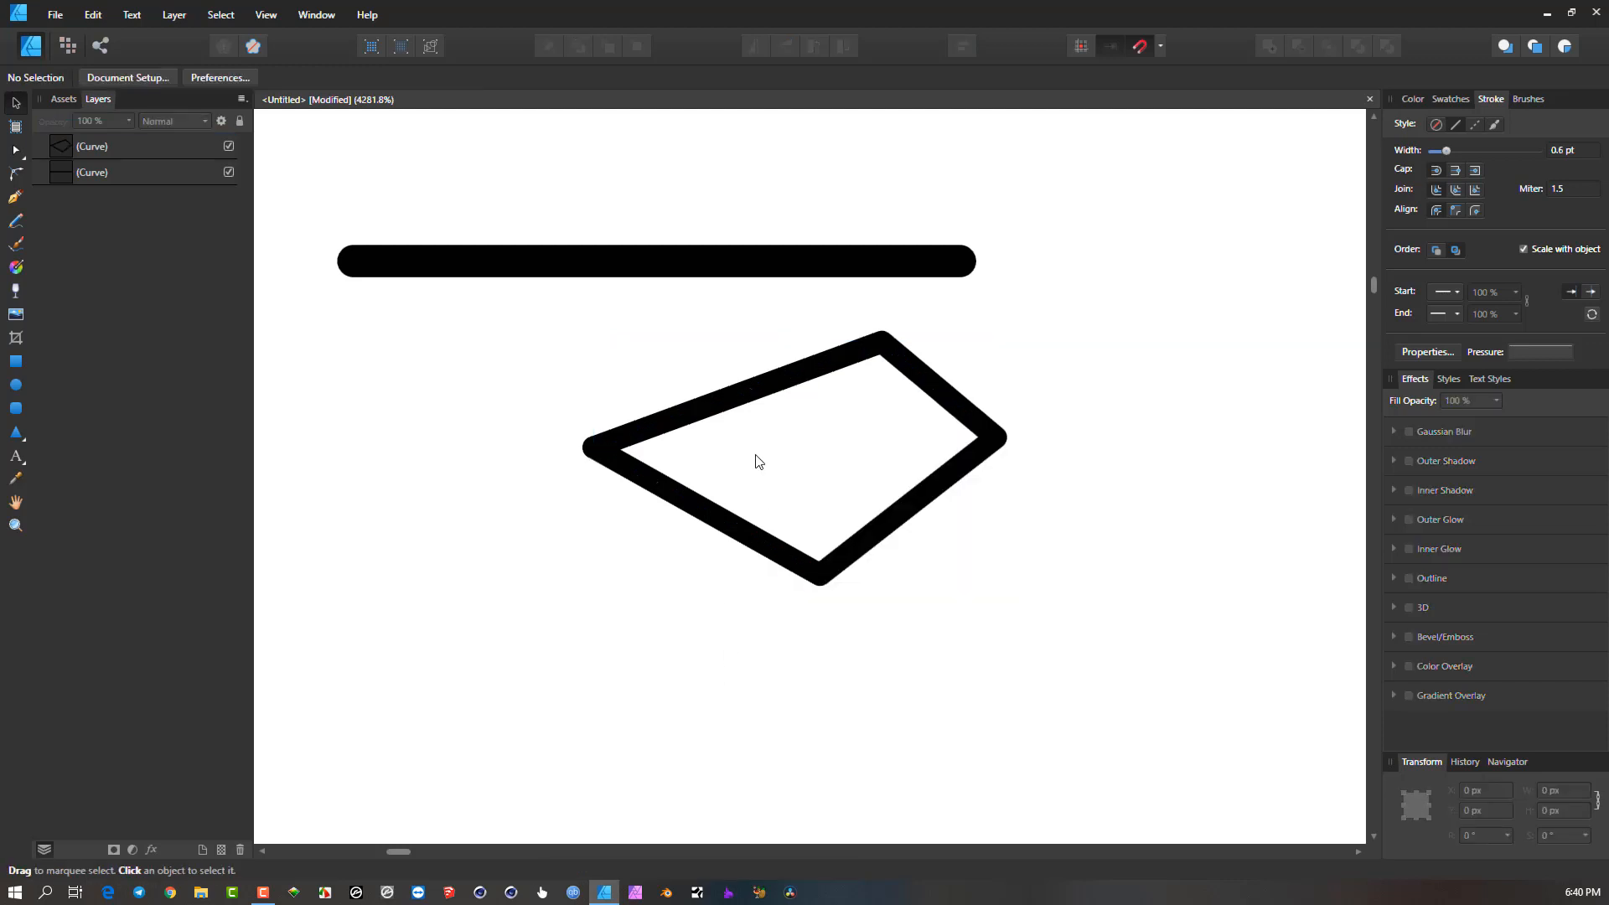
click(742, 392)
scroll(818, 395, right, 2)
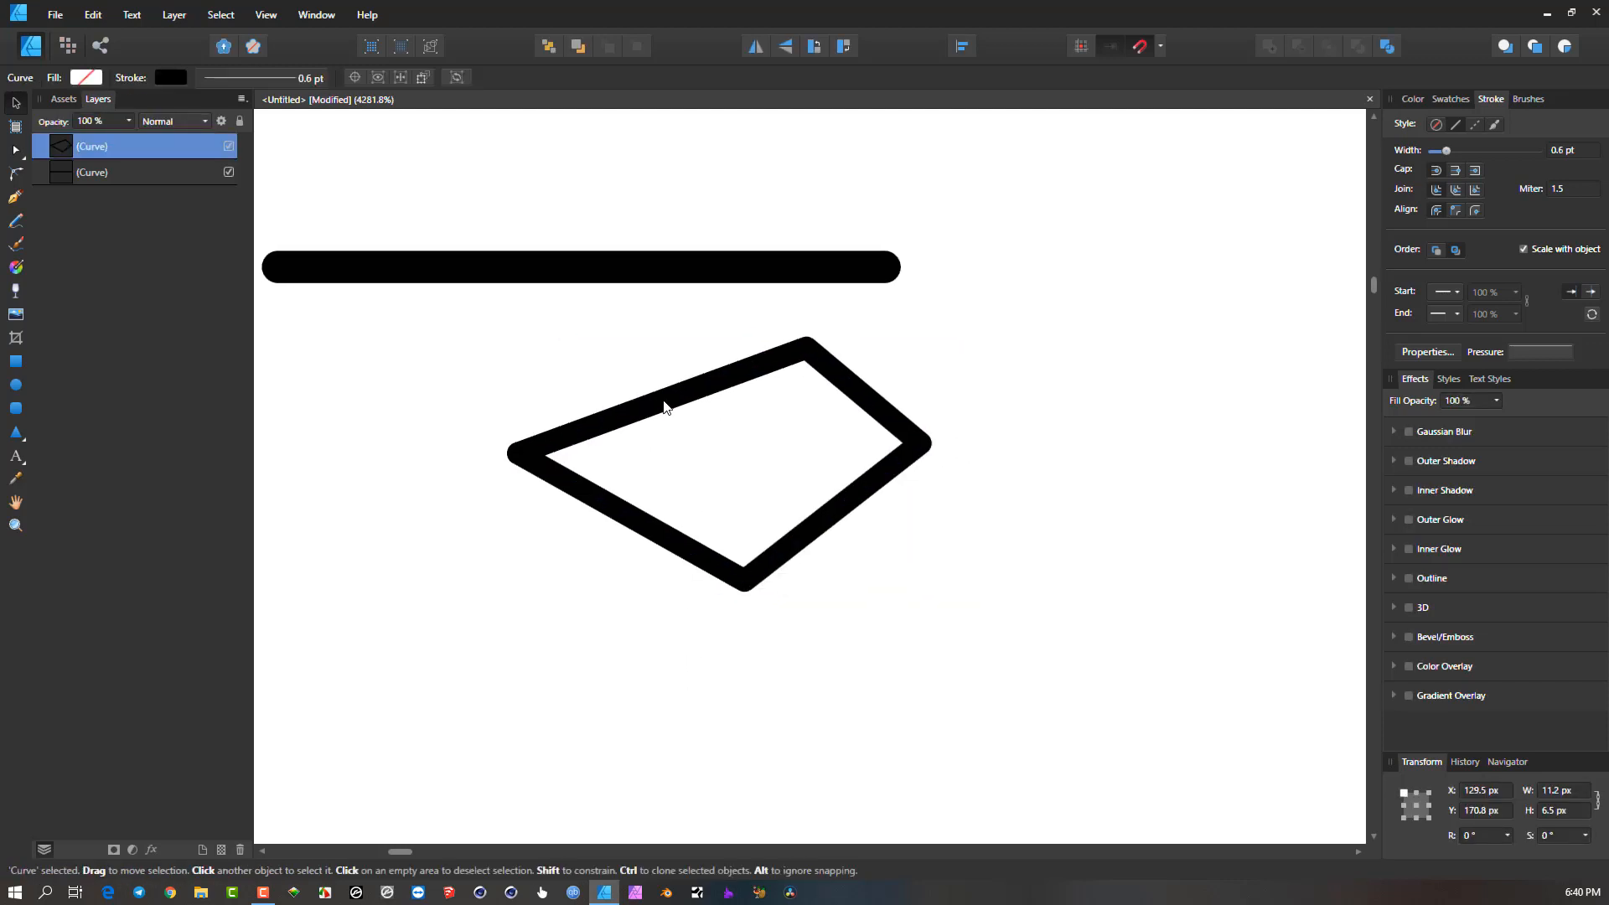
drag(609, 338, 673, 361)
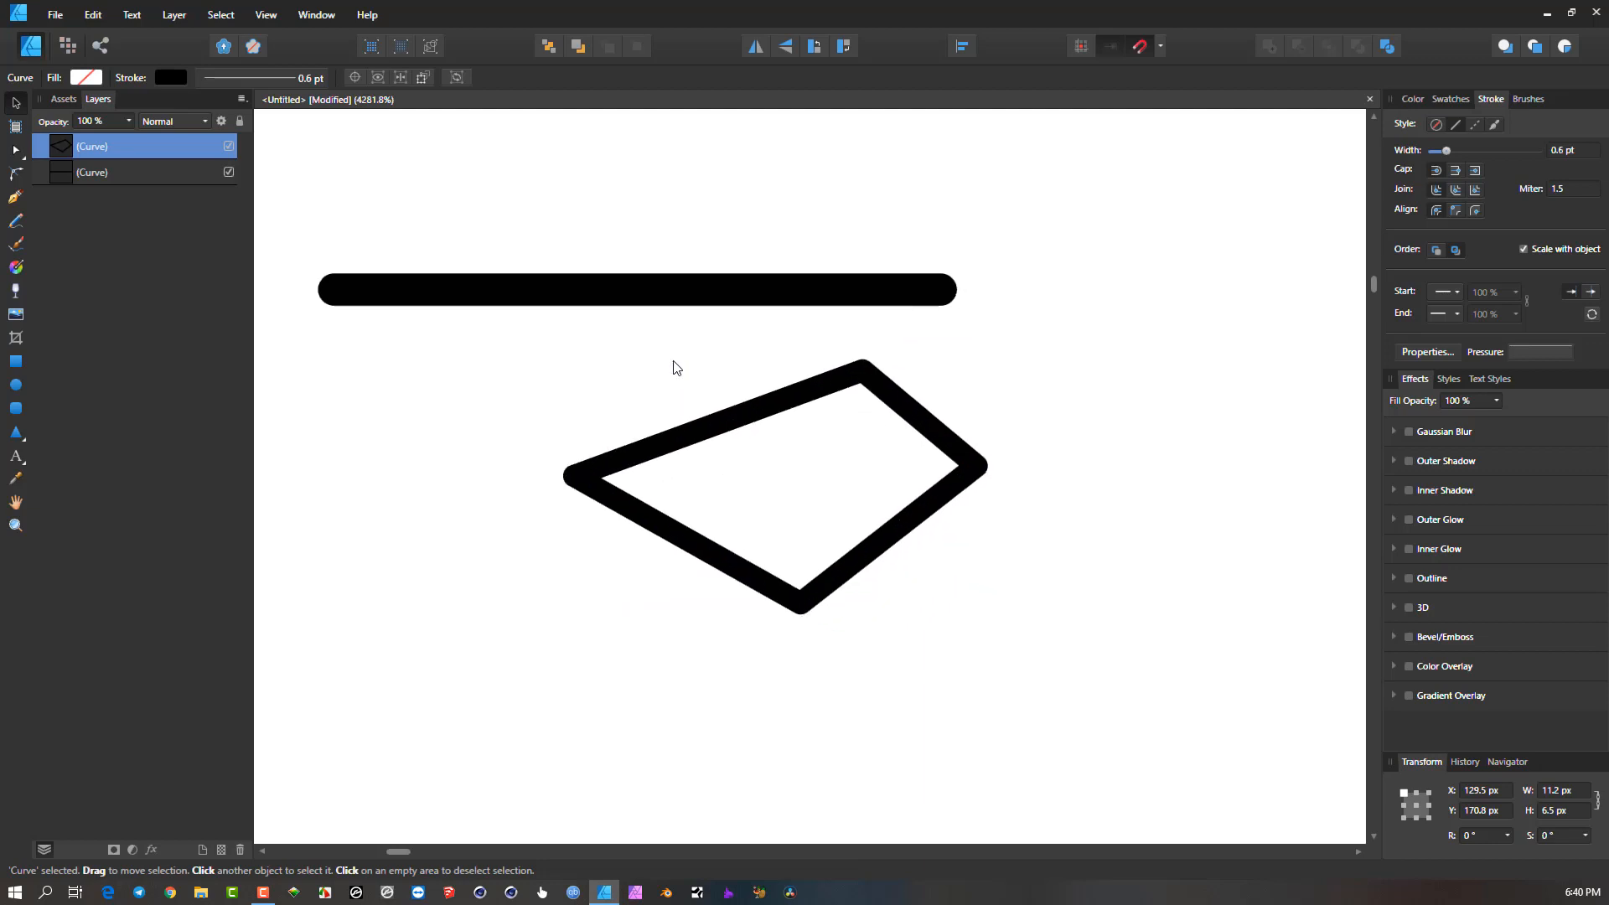
scroll(683, 465, up, 2)
scroll(693, 428, down, 4)
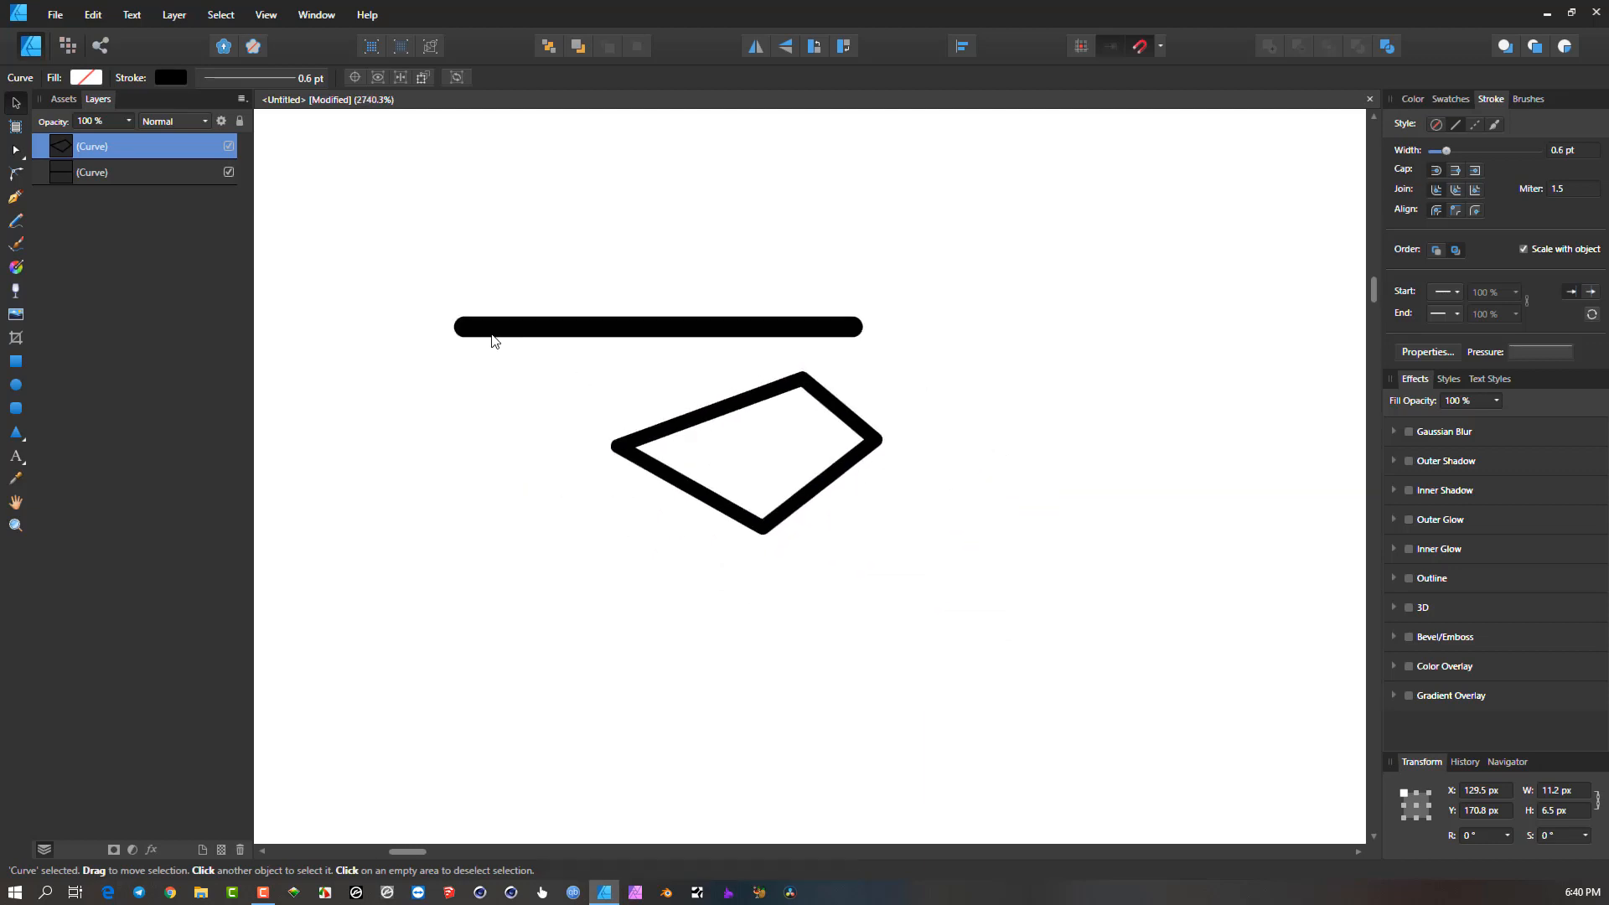
Delete the line shape and the four-sided outline, and draw a circle about 17.1 px in diameter in their place.
drag(357, 254, 1010, 624)
key(Delete)
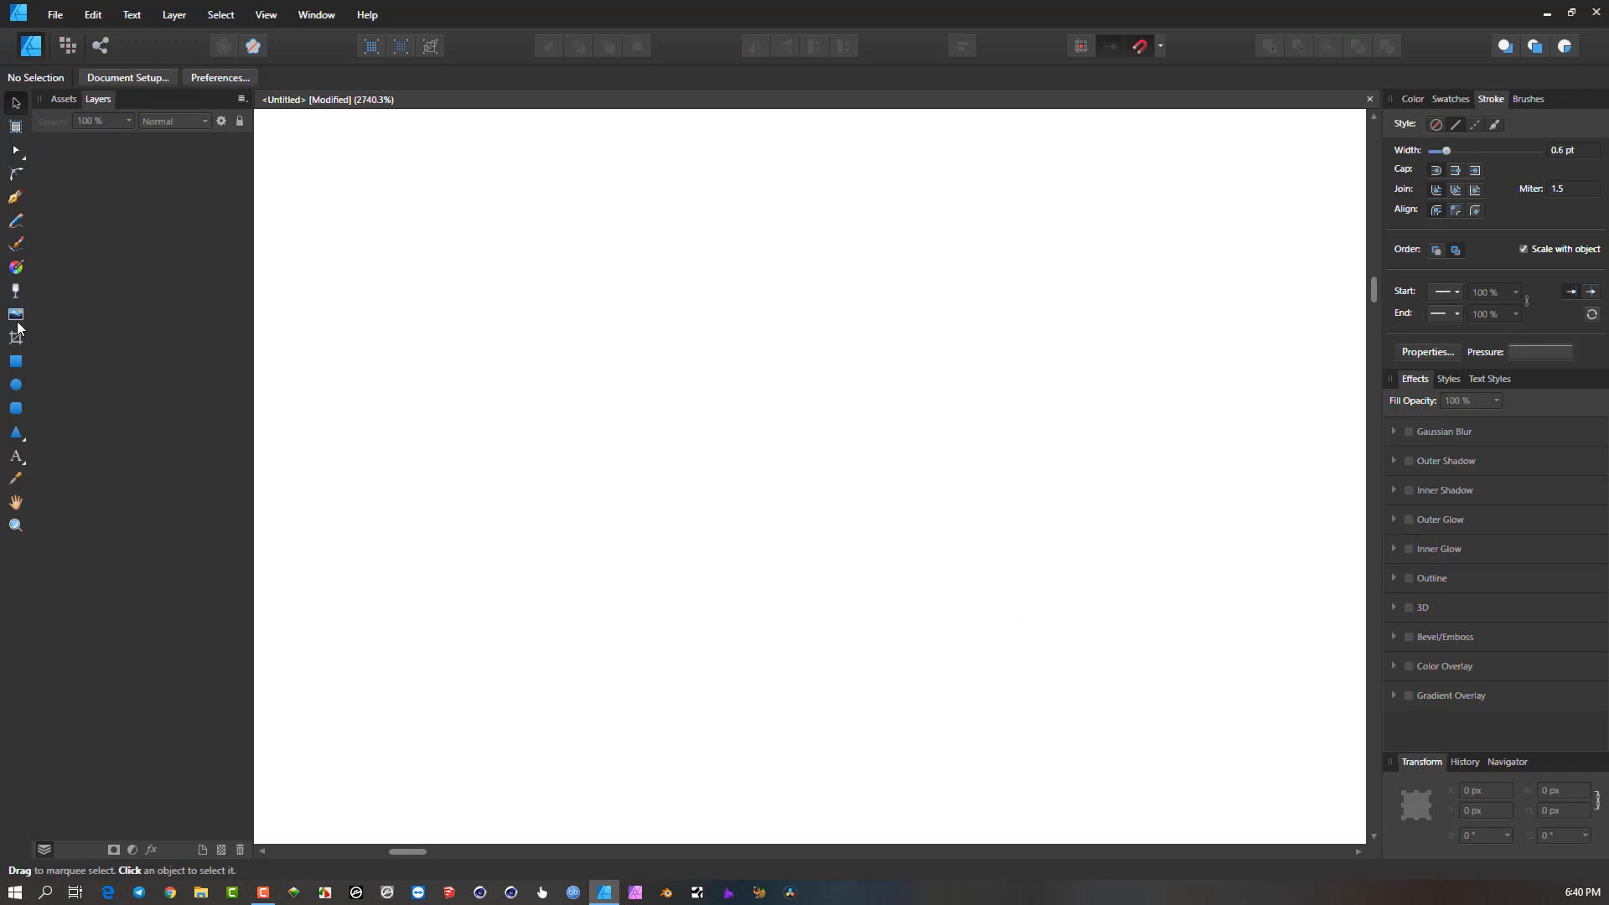
click(16, 384)
mouse_move(541, 279)
mouse_down()
mouse_move(808, 564)
mouse_move(944, 661)
mouse_up()
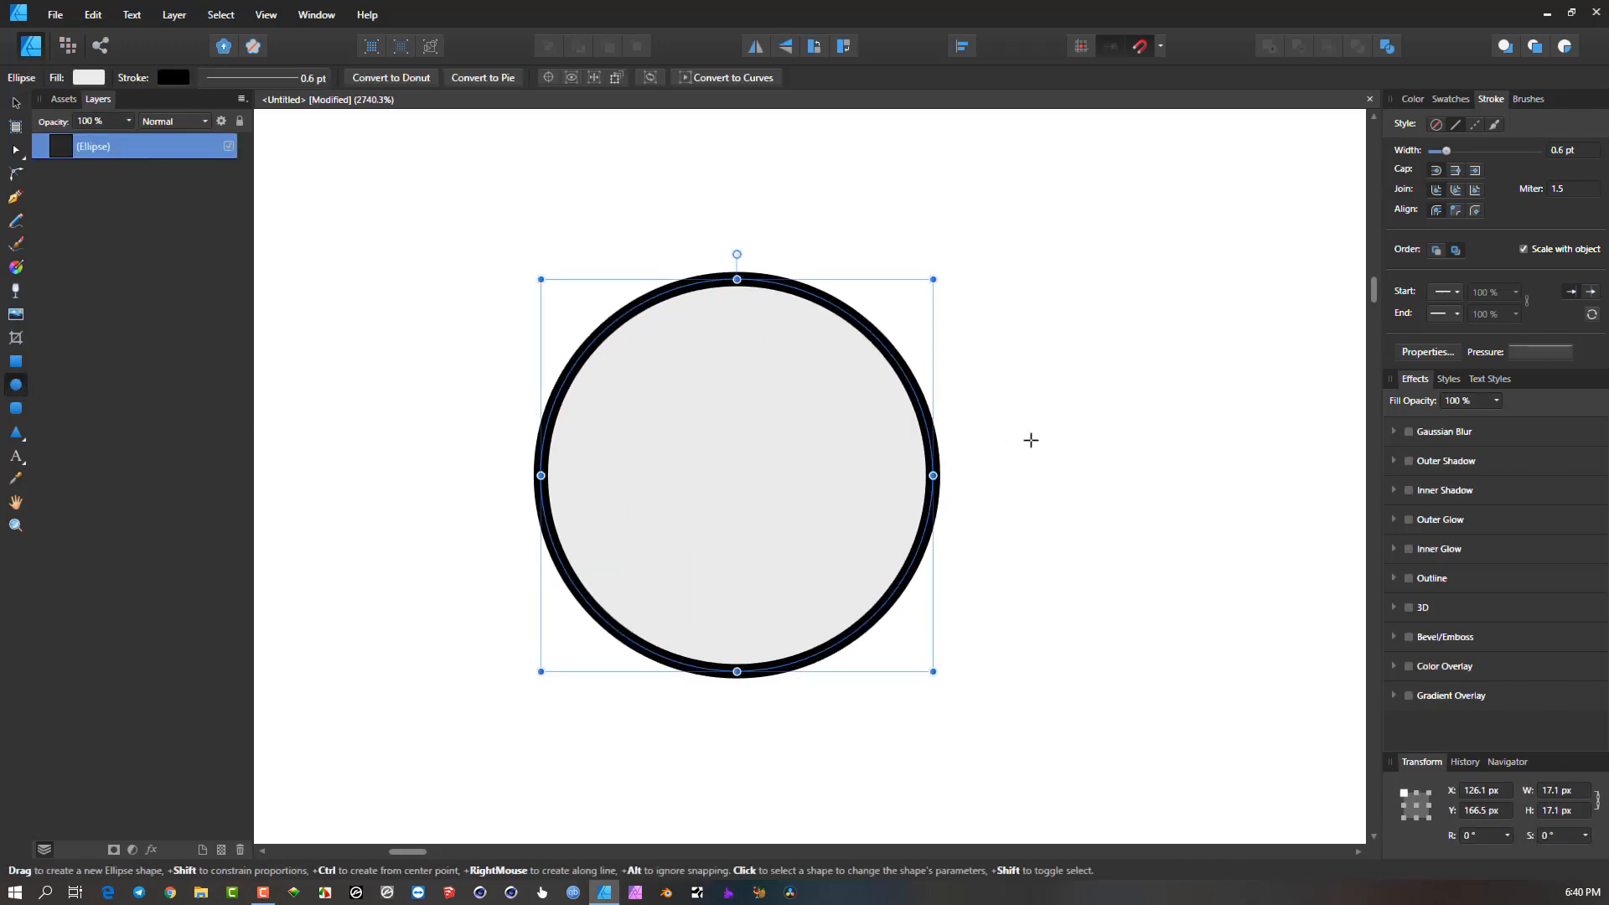
Remove the circle's fill and increase its stroke width to 3.8 pt.
click(1415, 99)
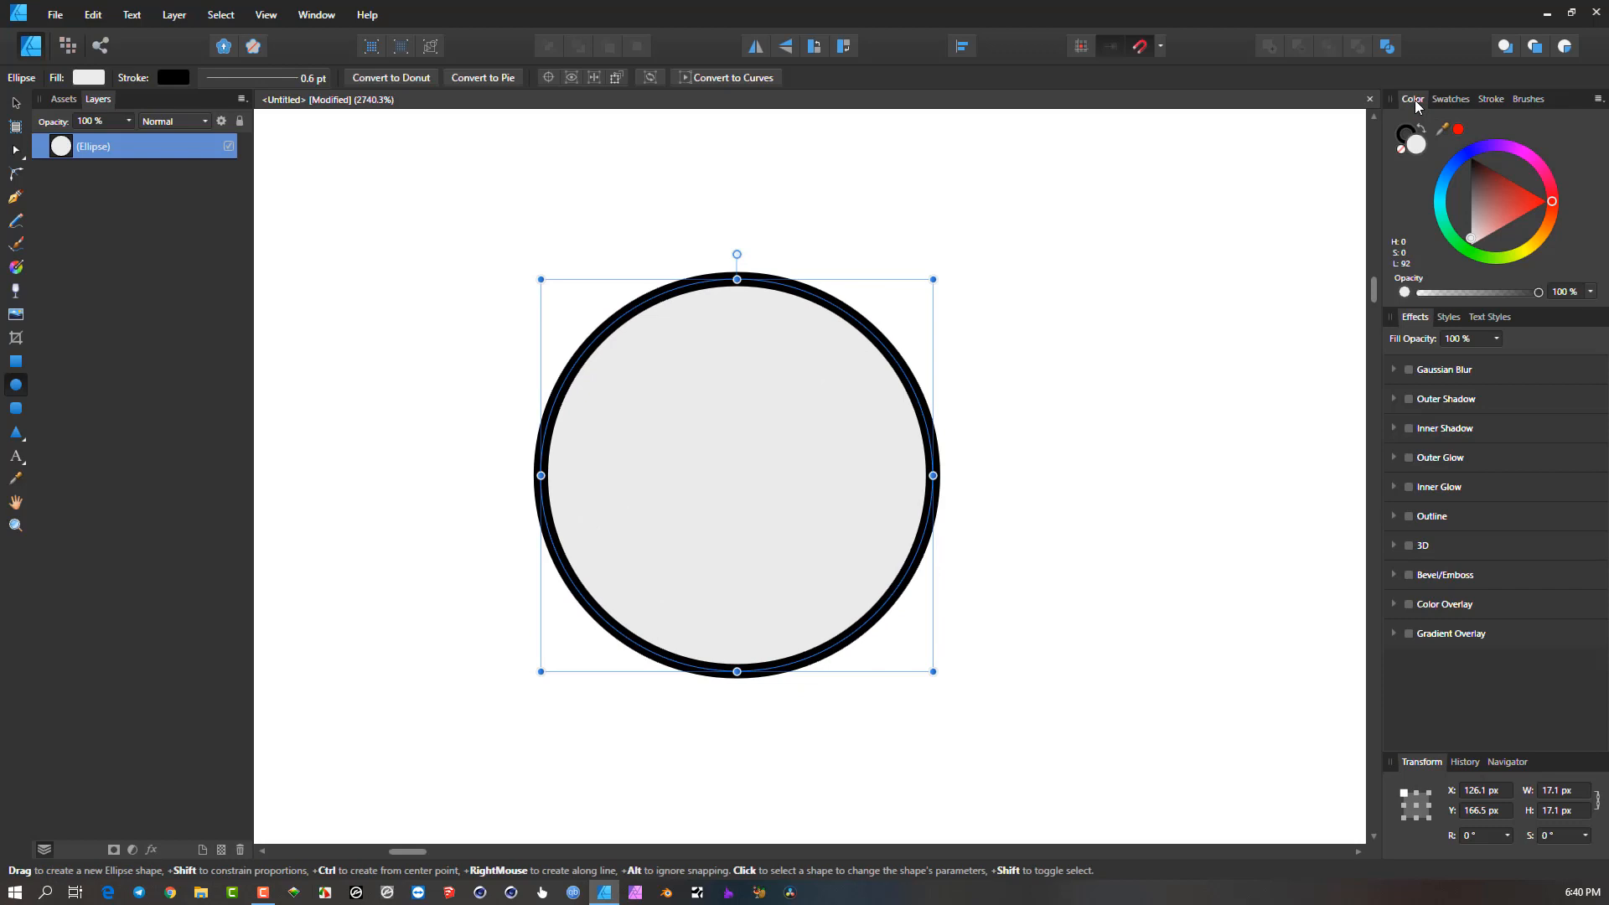
click(1401, 149)
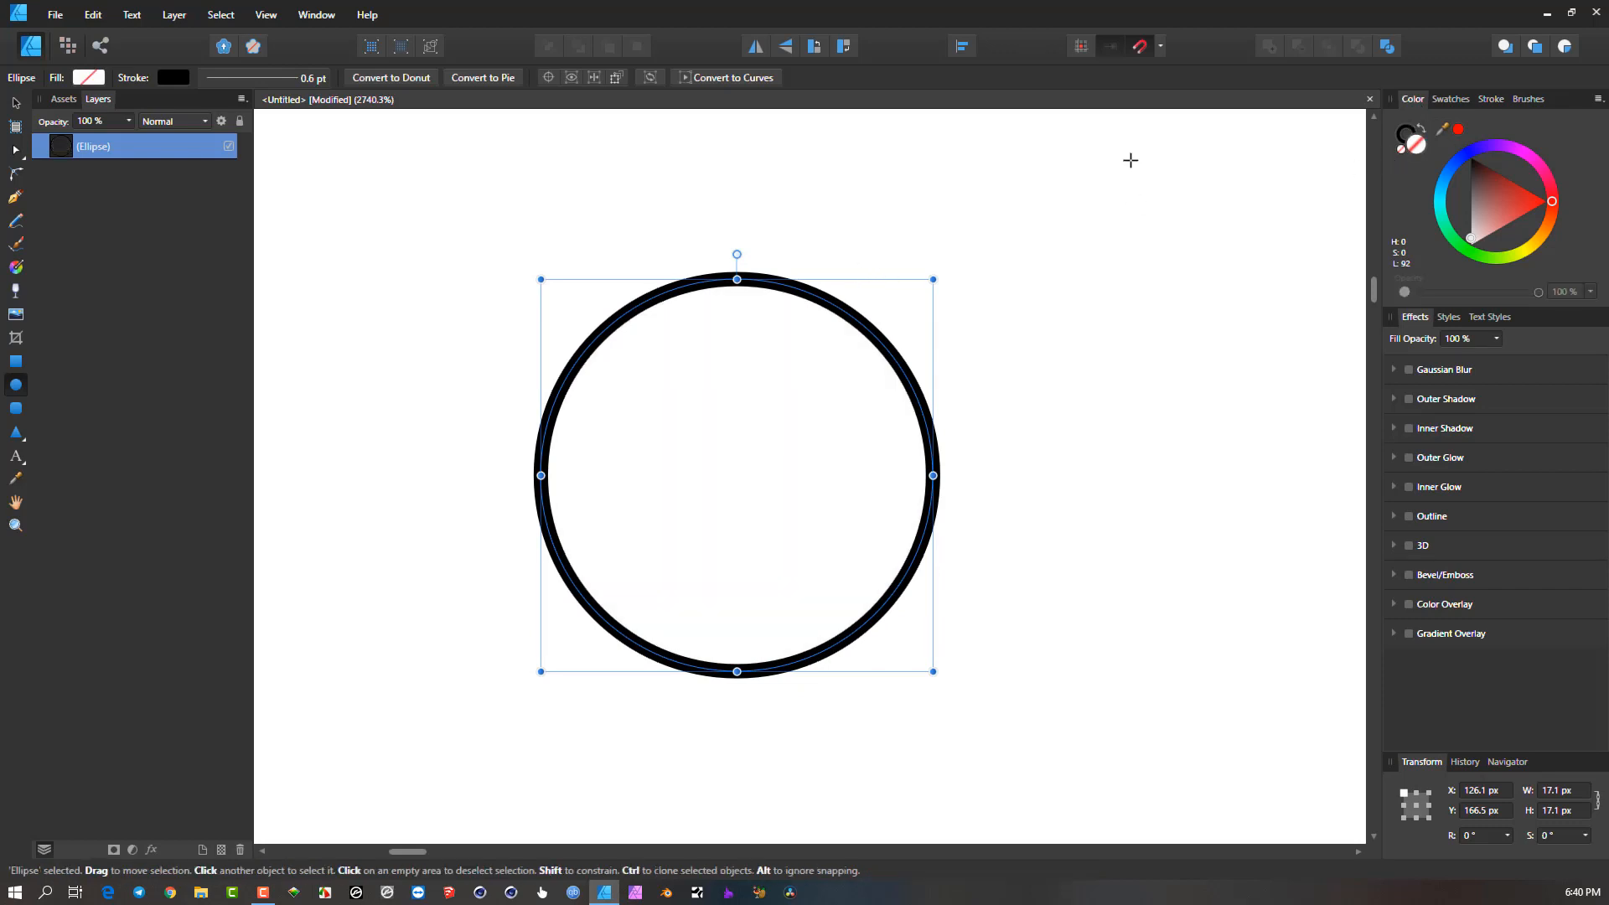
click(1490, 101)
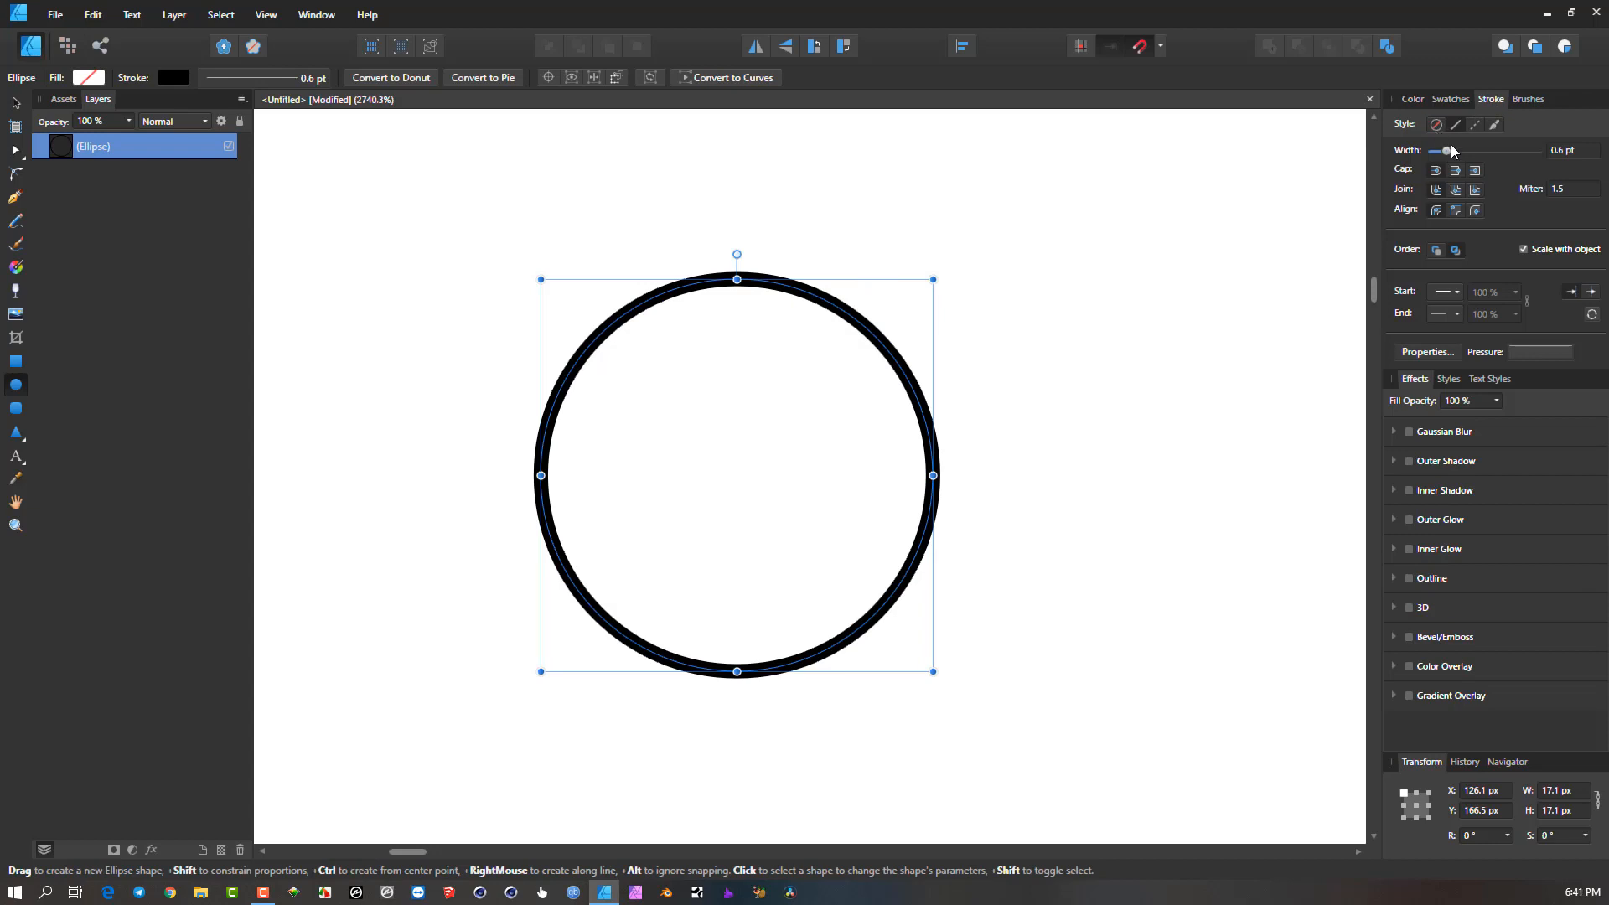
drag(1452, 147, 1462, 150)
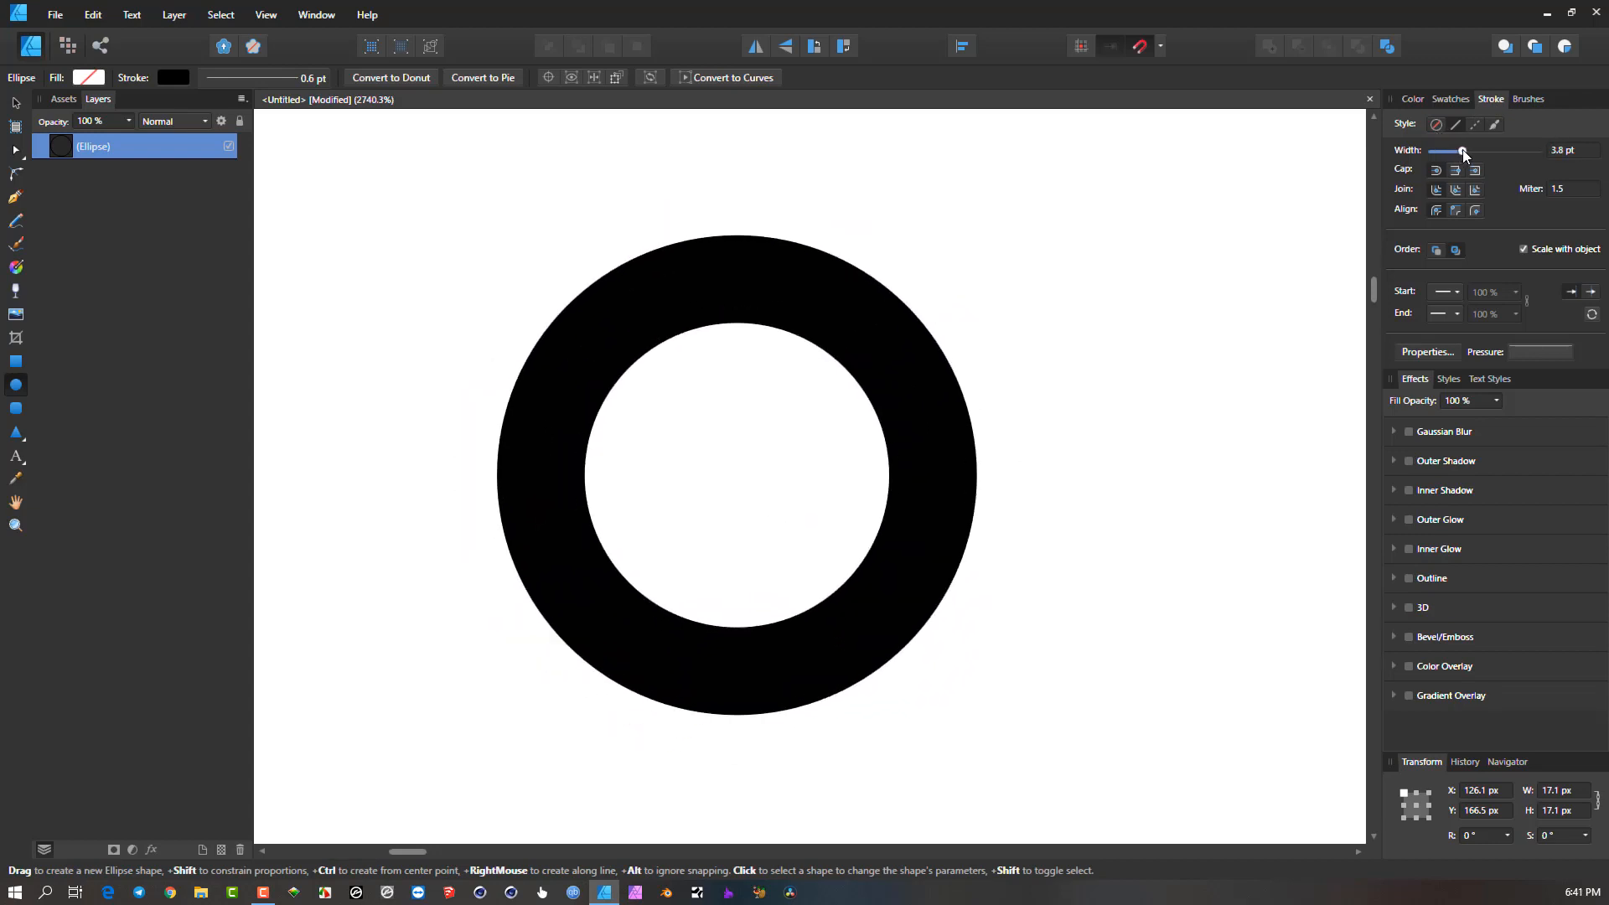
Move the circle closer to the page's upper-left corner, to about X 58.9 px, Y 110.9 px.
scroll(960, 268, down, 3)
mouse_move(951, 269)
mouse_down()
mouse_move(518, 312)
mouse_move(510, 285)
mouse_up()
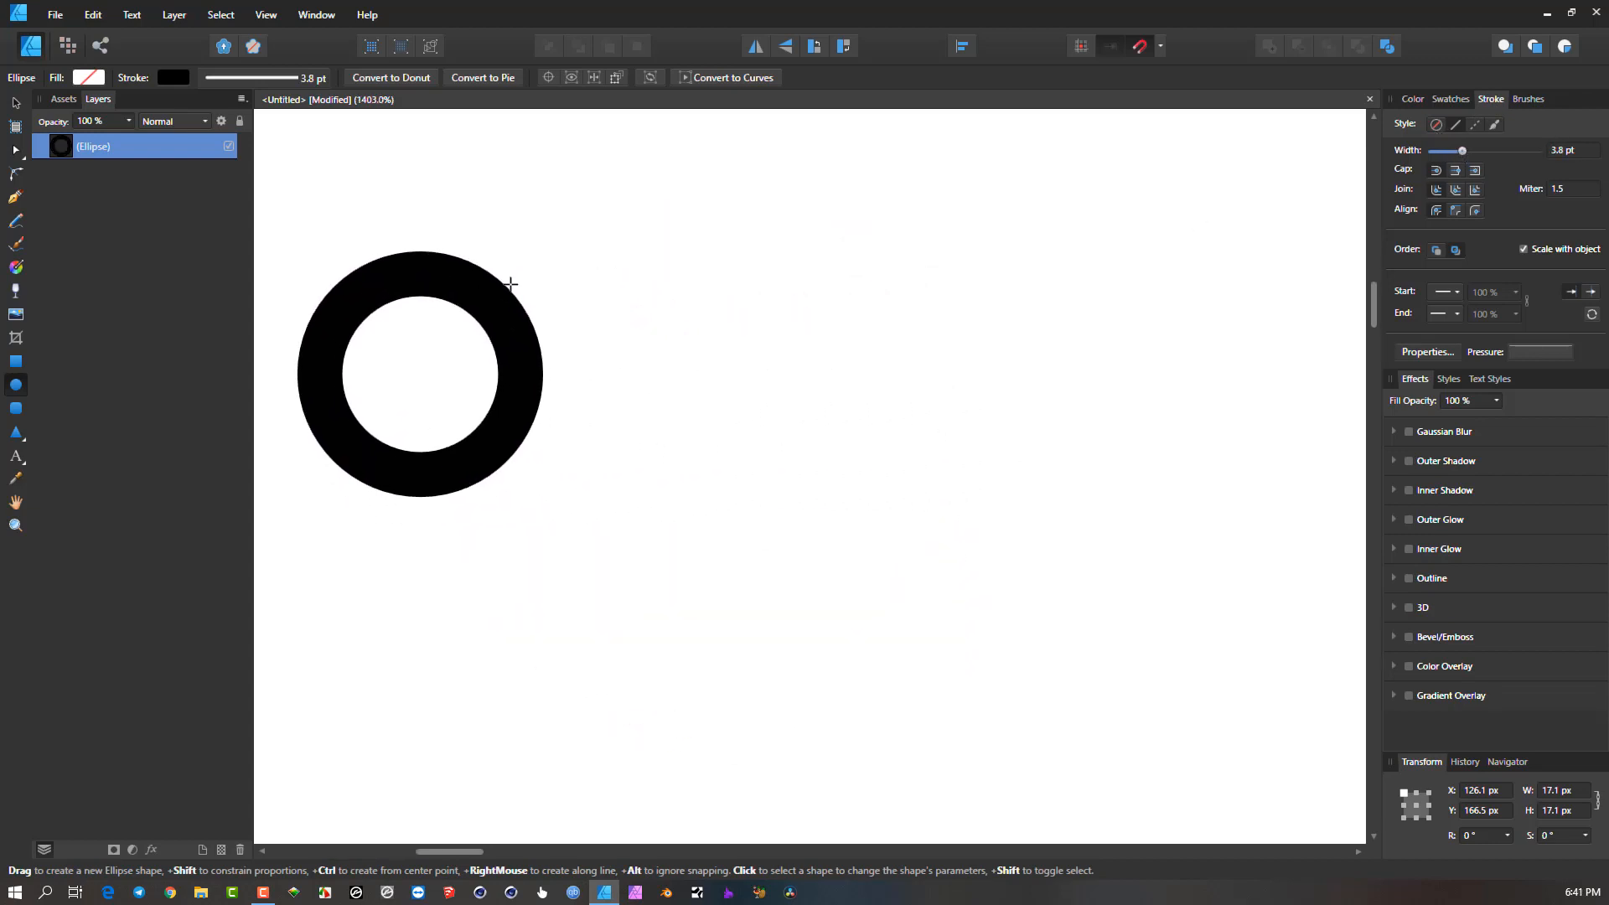
scroll(513, 289, down, 6)
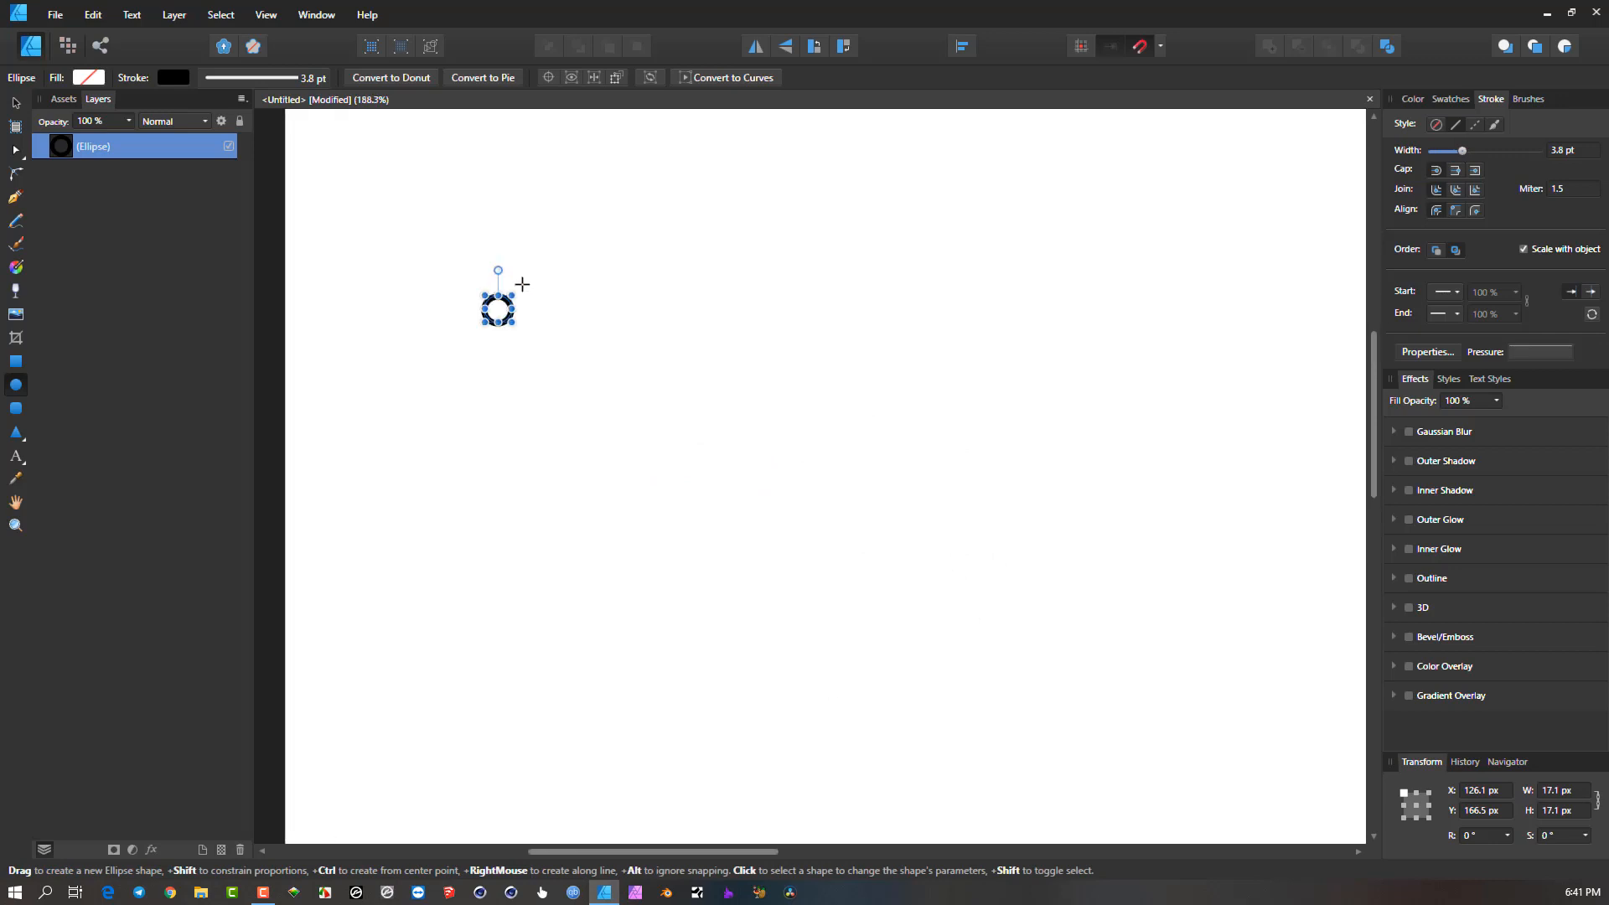
scroll(522, 285, down, 1)
key(v)
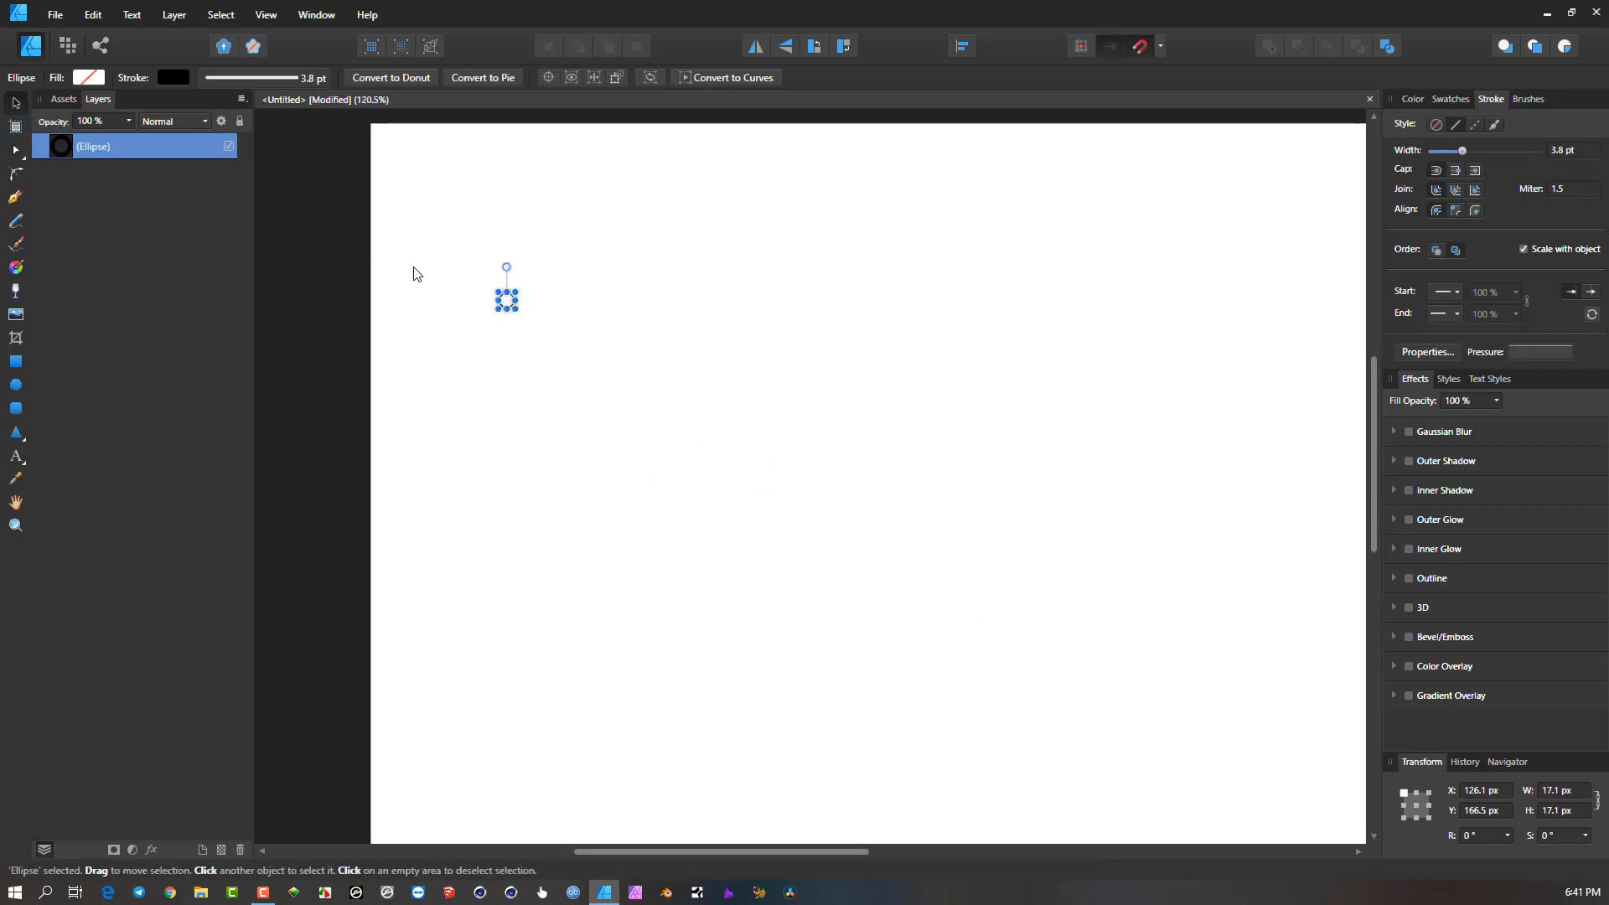
drag(506, 300, 440, 248)
Expand the circle's stroke at its small size and inspect the inner and outer contours and nodes of the resulting ring.
scroll(440, 248, up, 2)
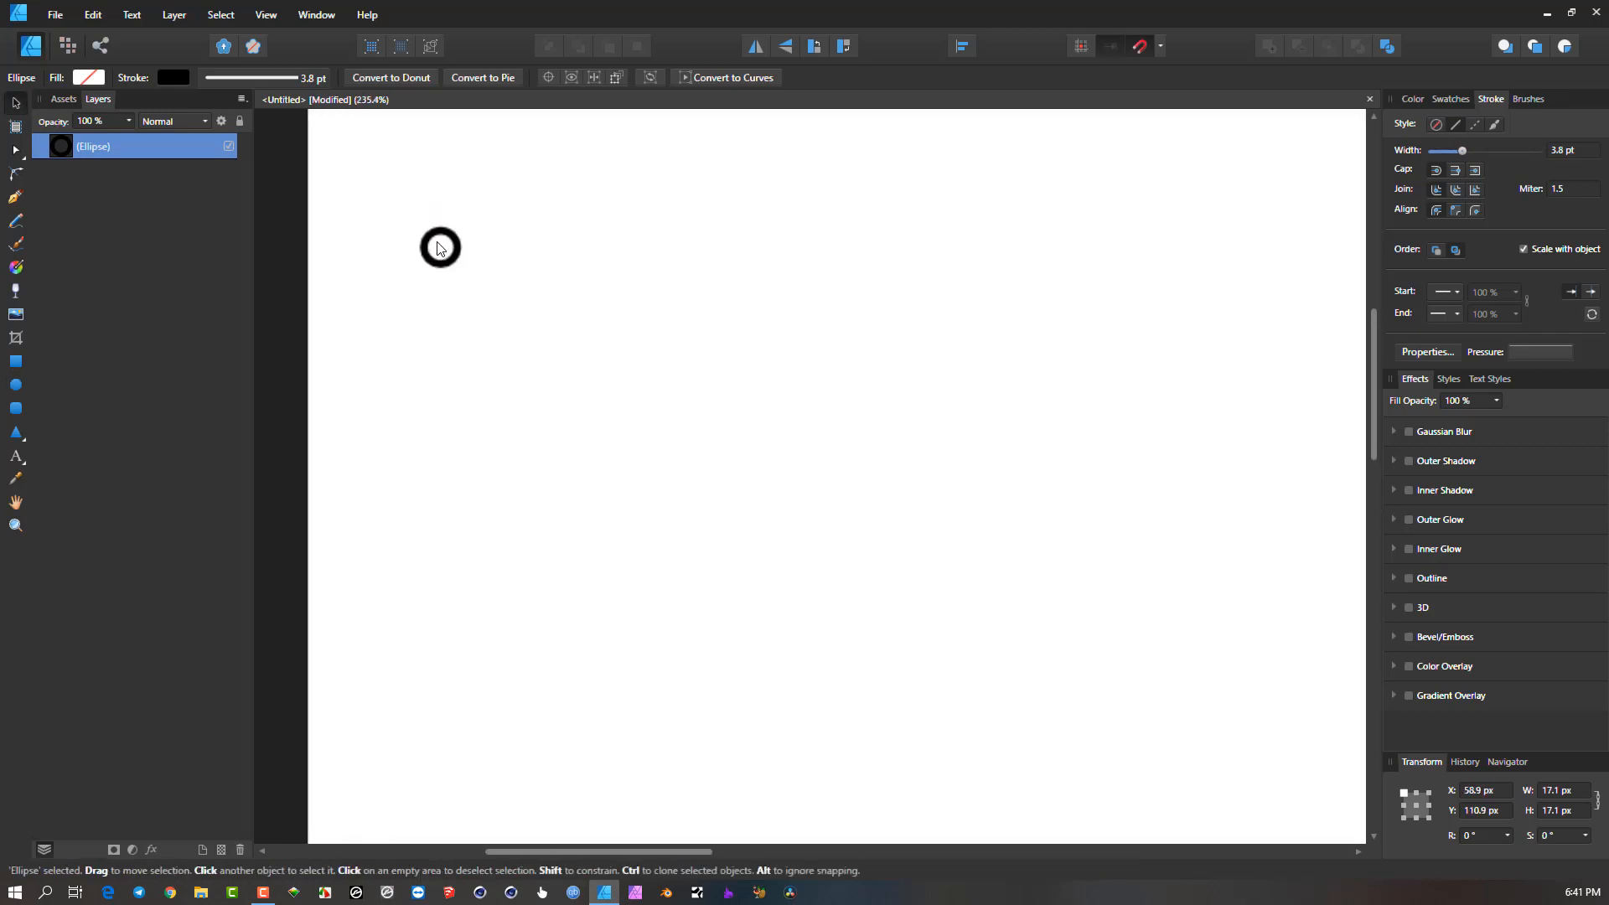
scroll(440, 248, up, 1)
scroll(447, 250, up, 1)
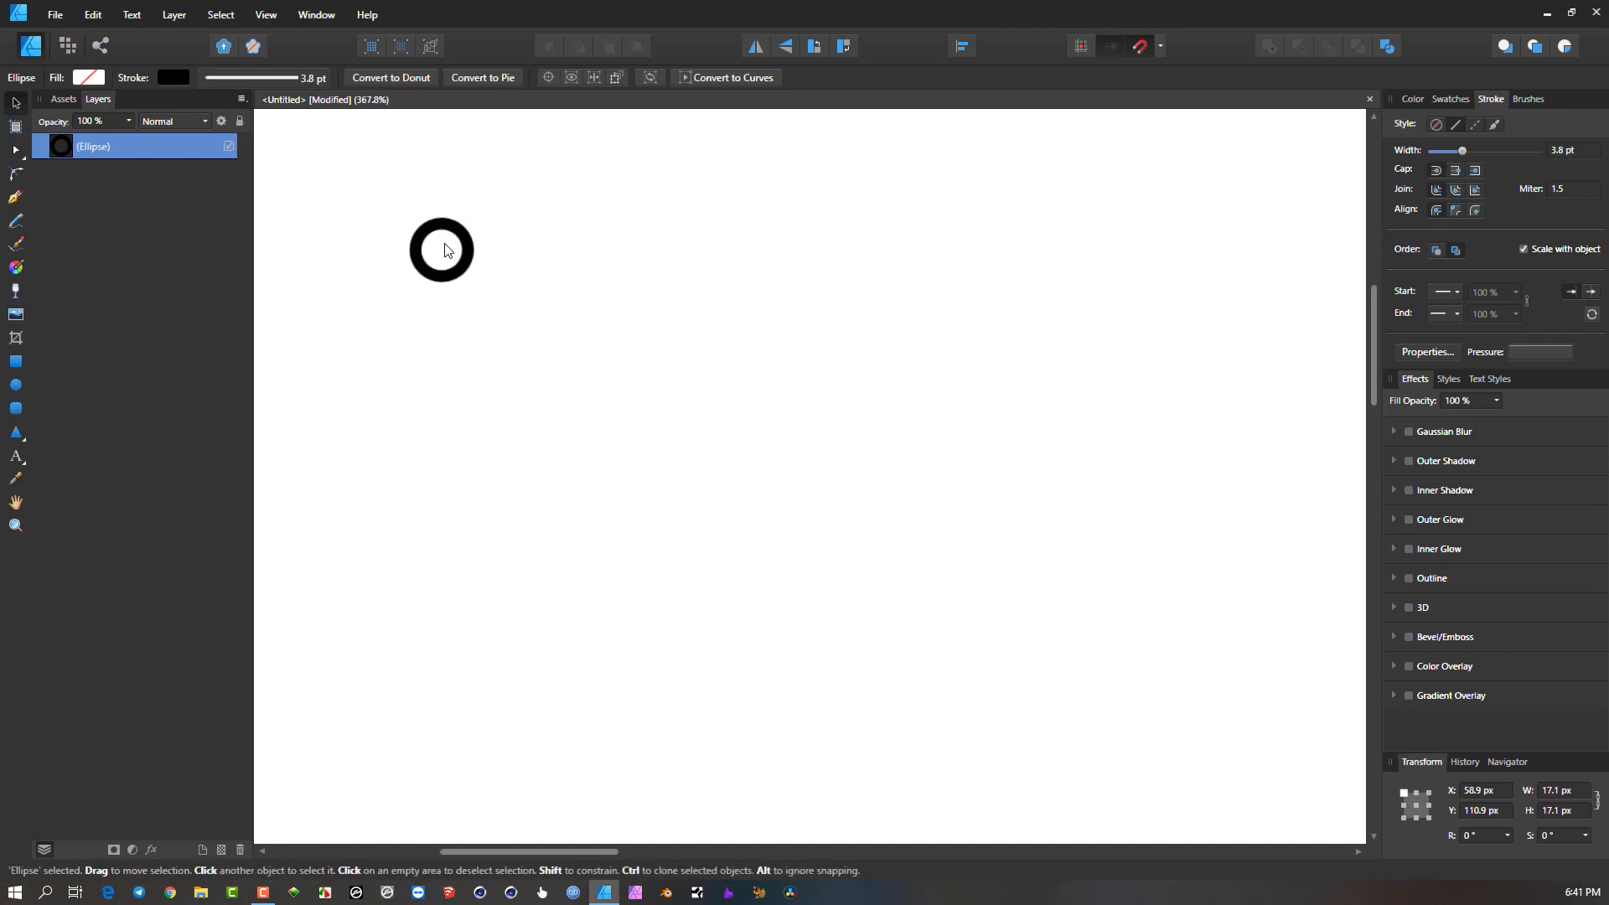
scroll(447, 250, up, 3)
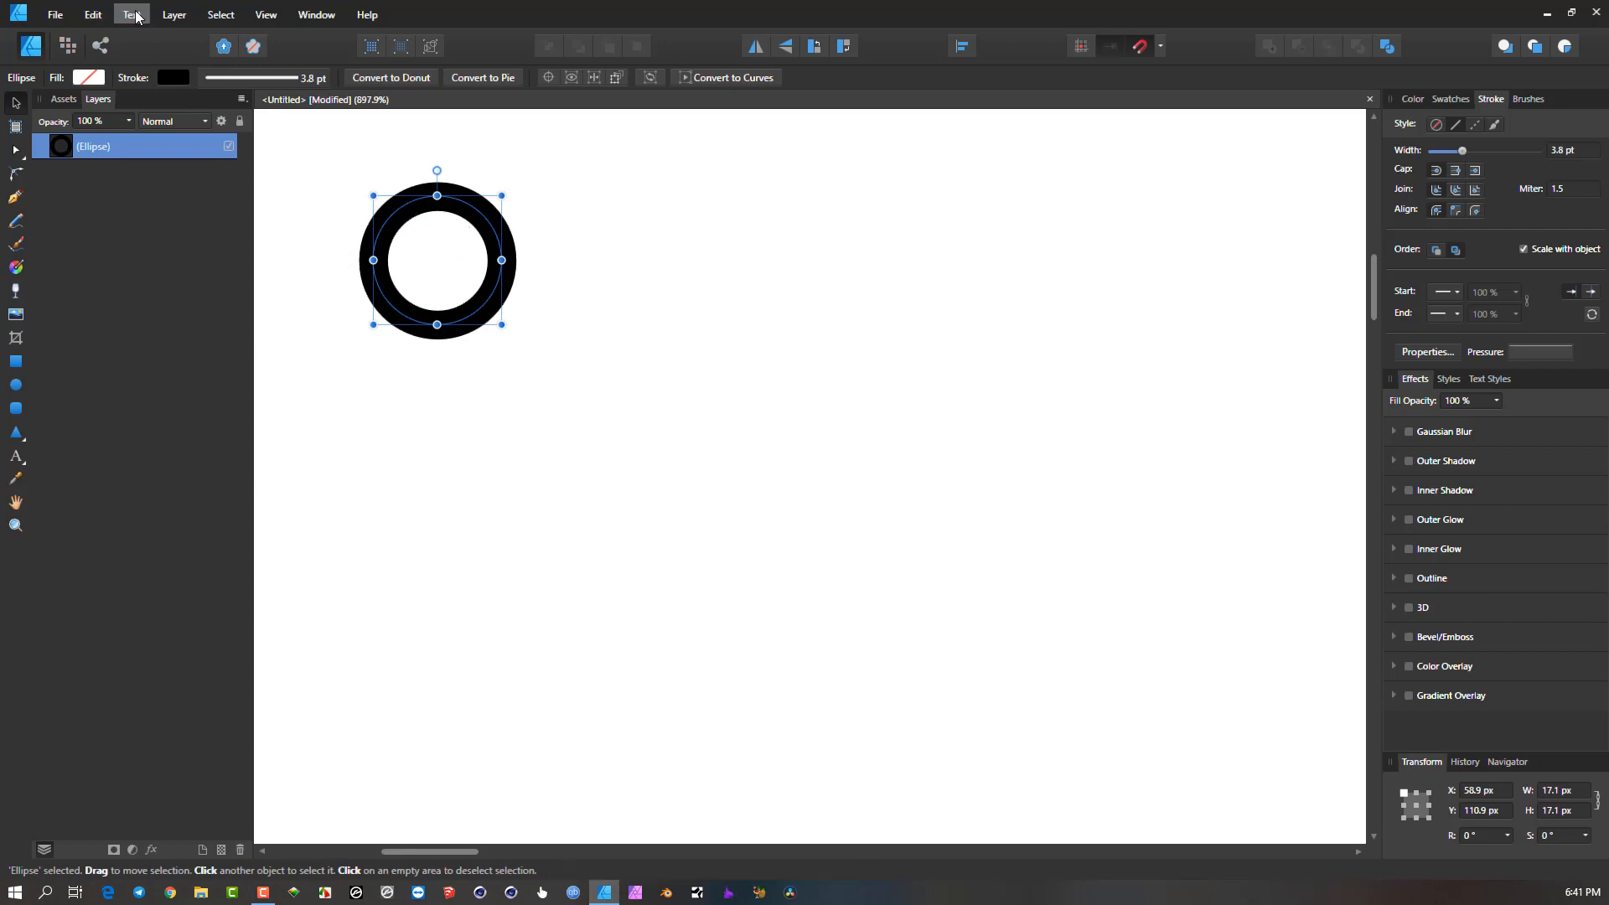
click(175, 16)
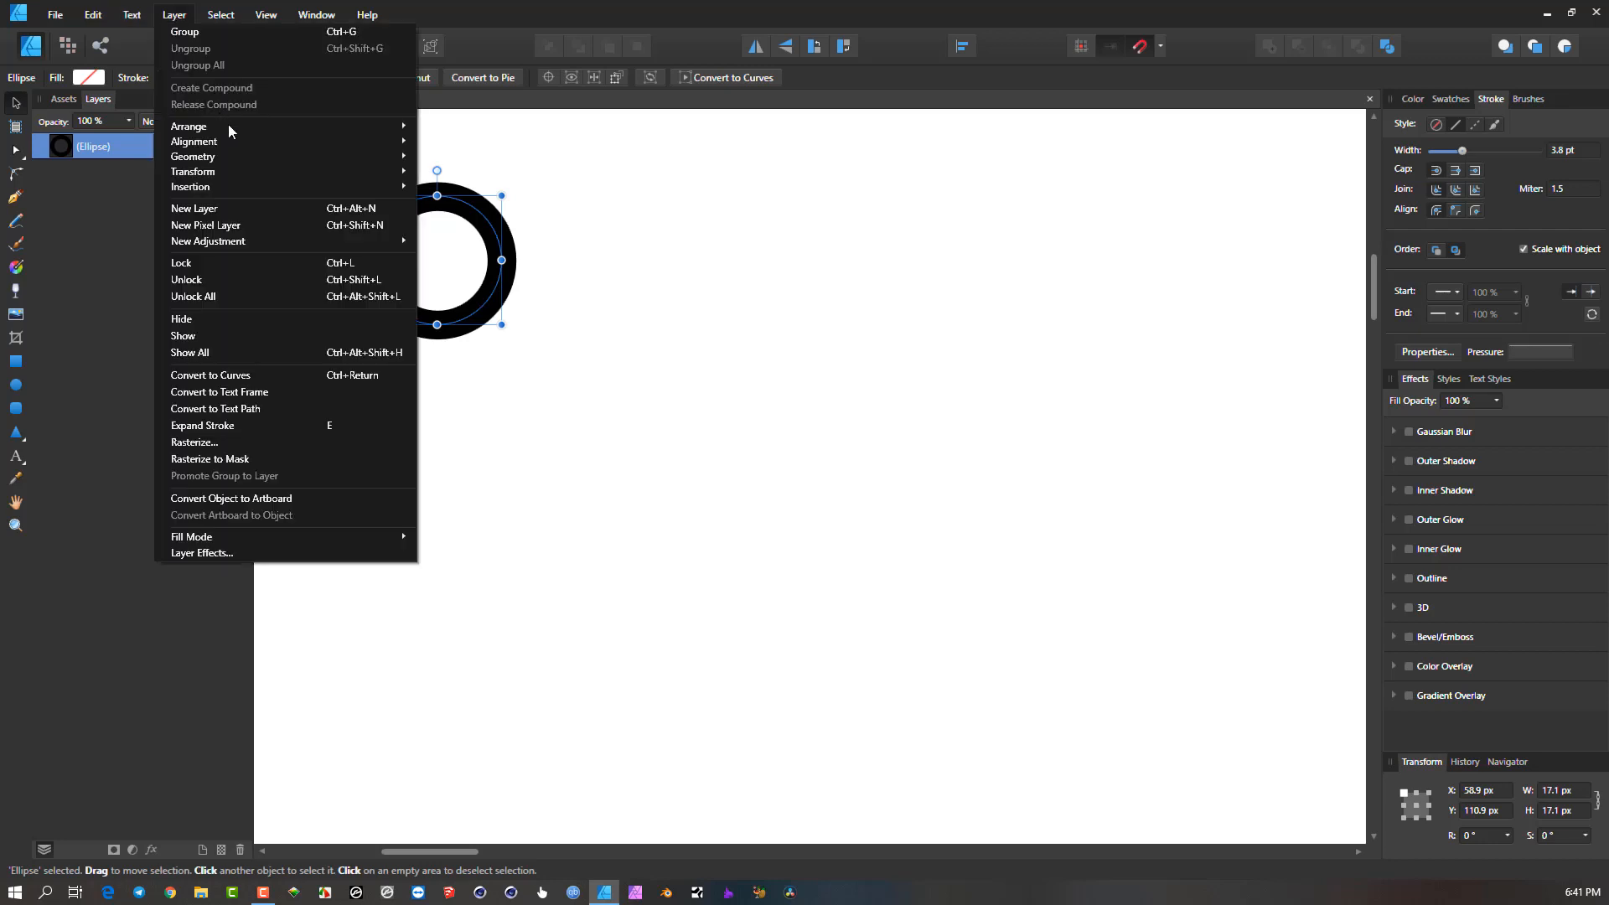
click(357, 426)
scroll(453, 287, up, 4)
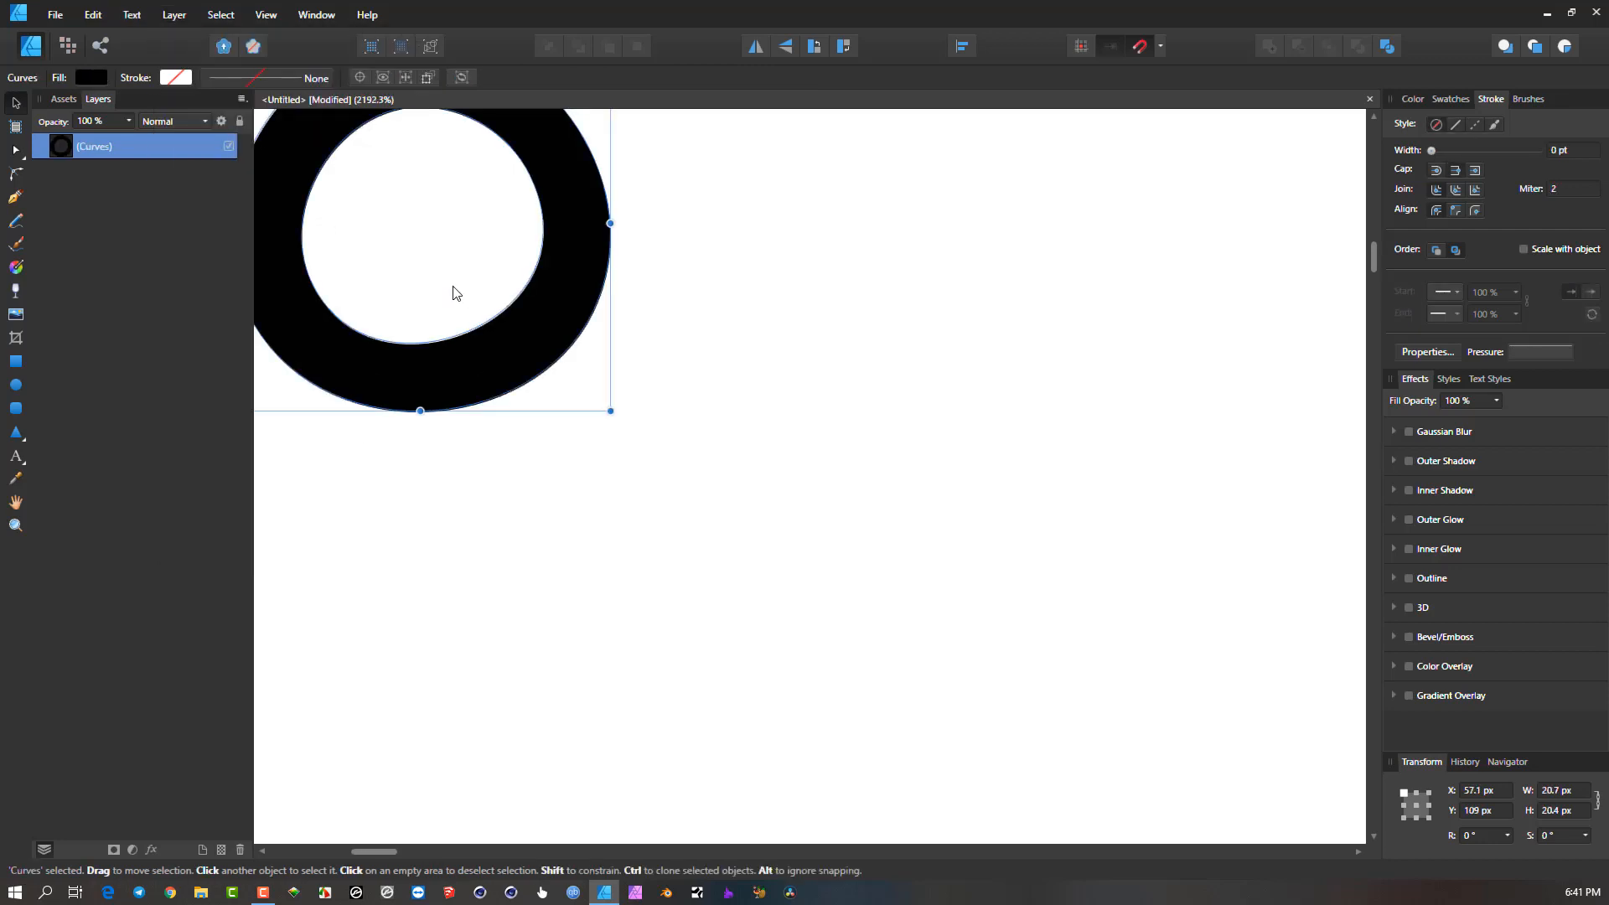
scroll(455, 293, down, 2)
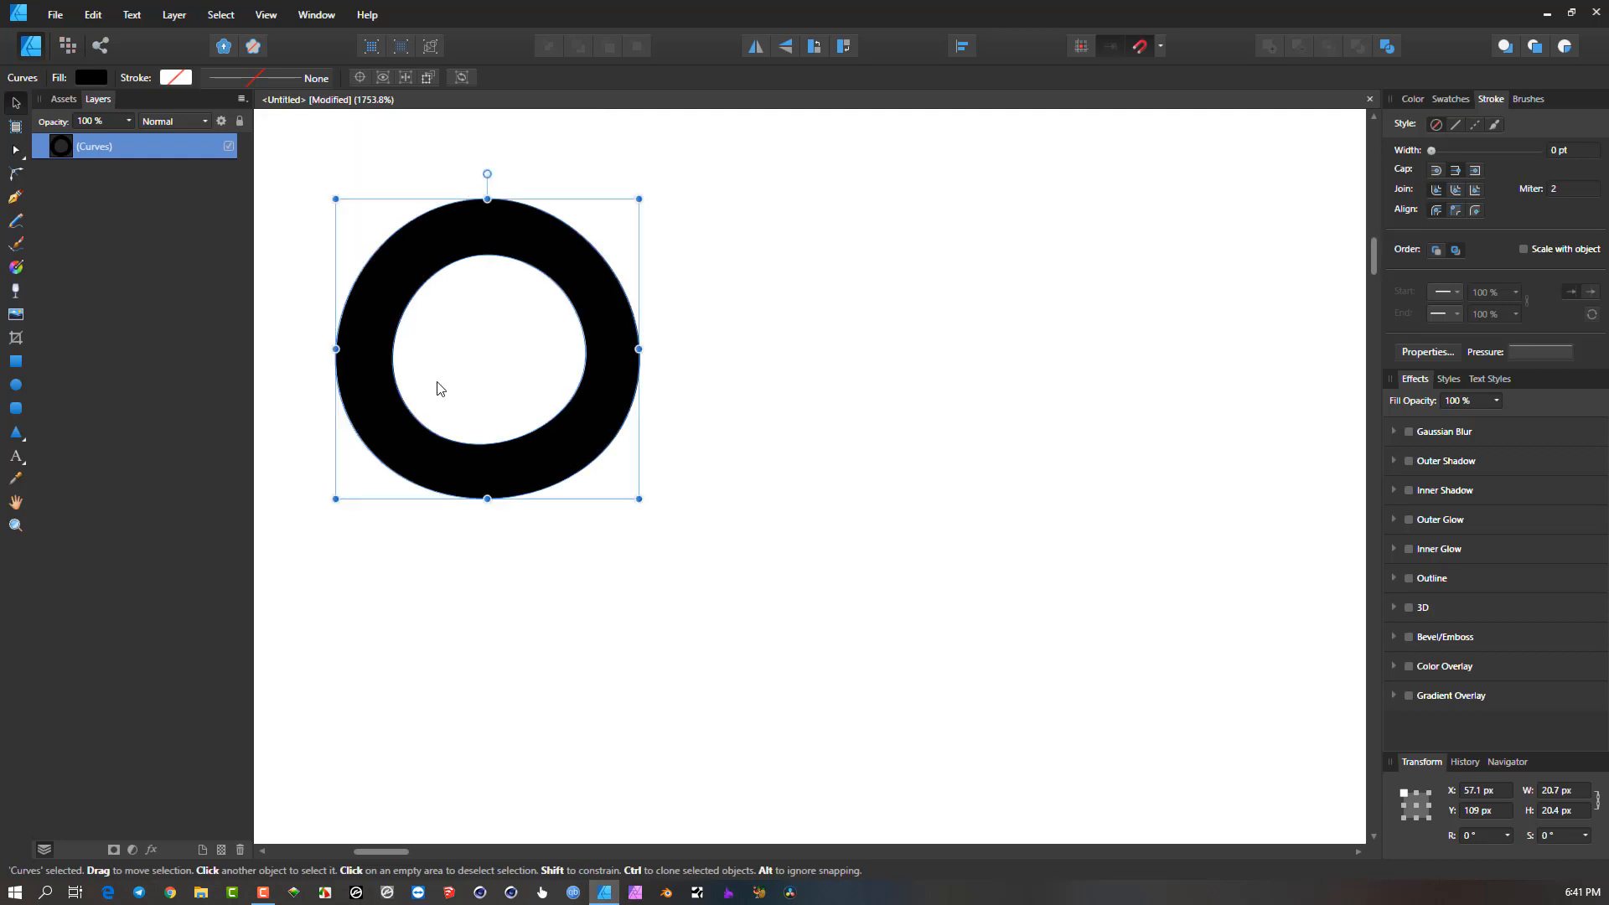
click(16, 152)
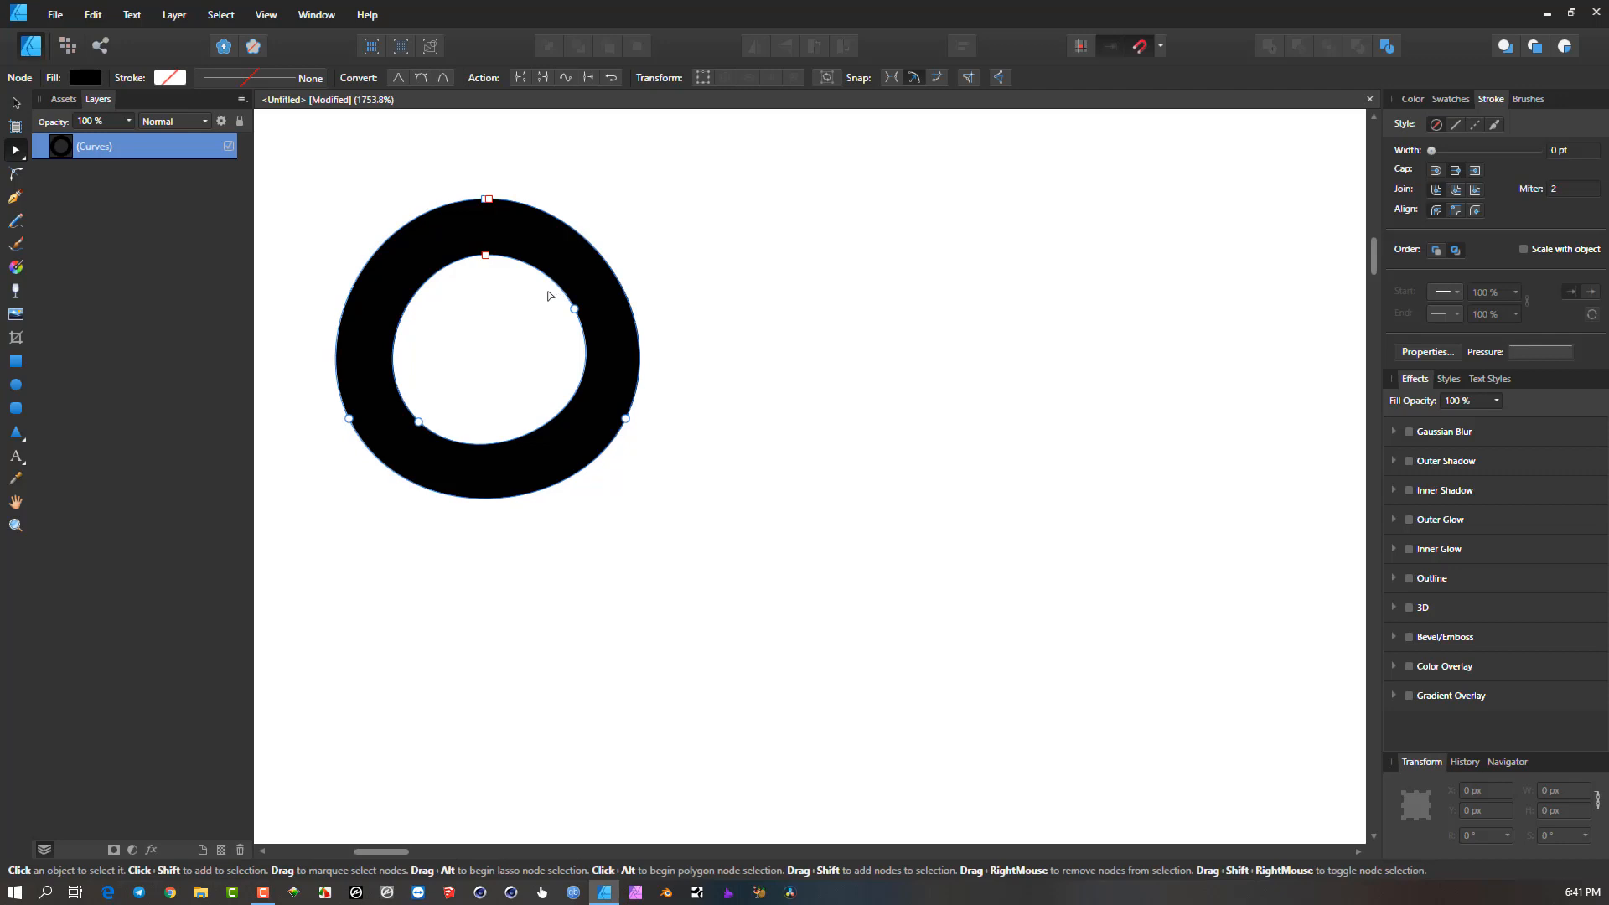
Undo the stroke expansion so the small circle is an editable ellipse again.
key(ctrl+z)
click(15, 103)
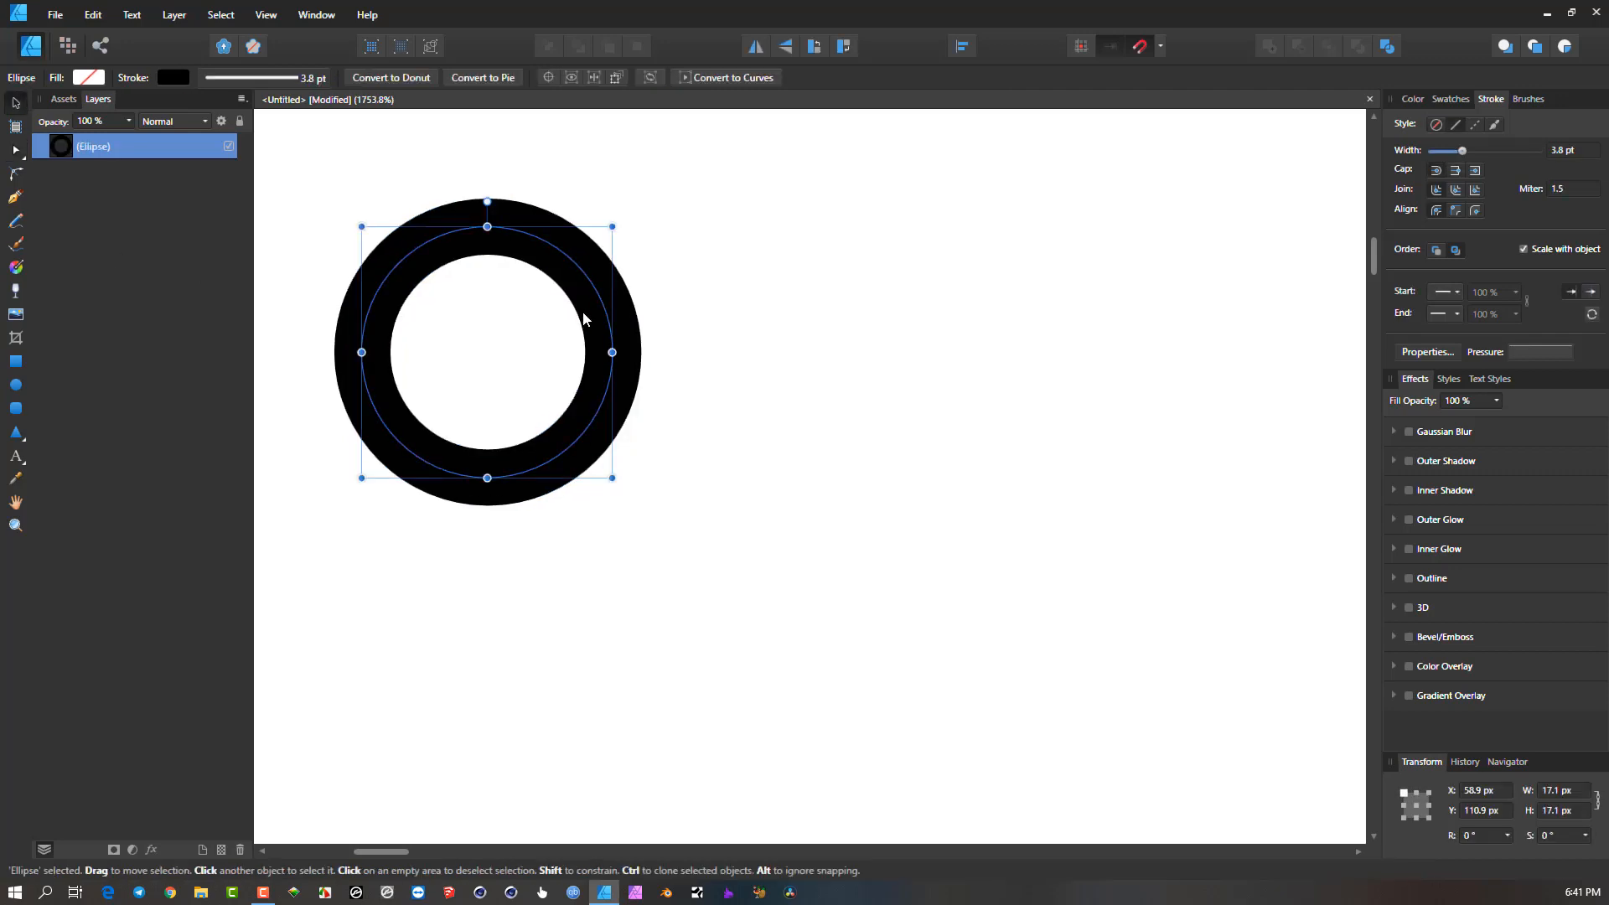
scroll(575, 315, down, 8)
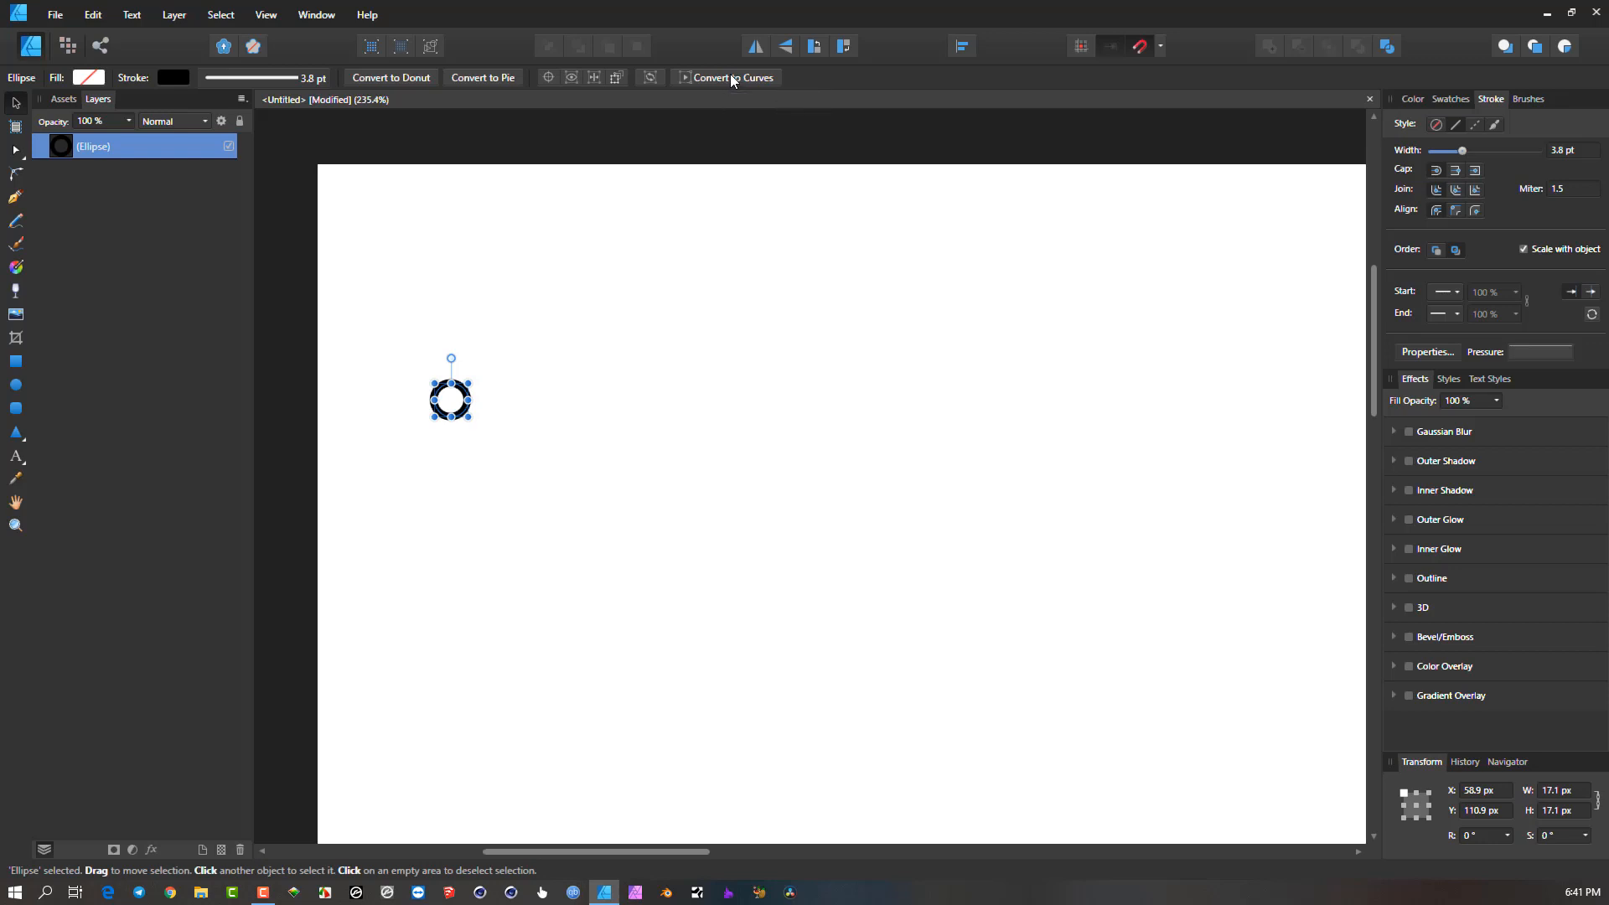
Try expanding the circle's stroke at its small 17.1 px size.
click(131, 14)
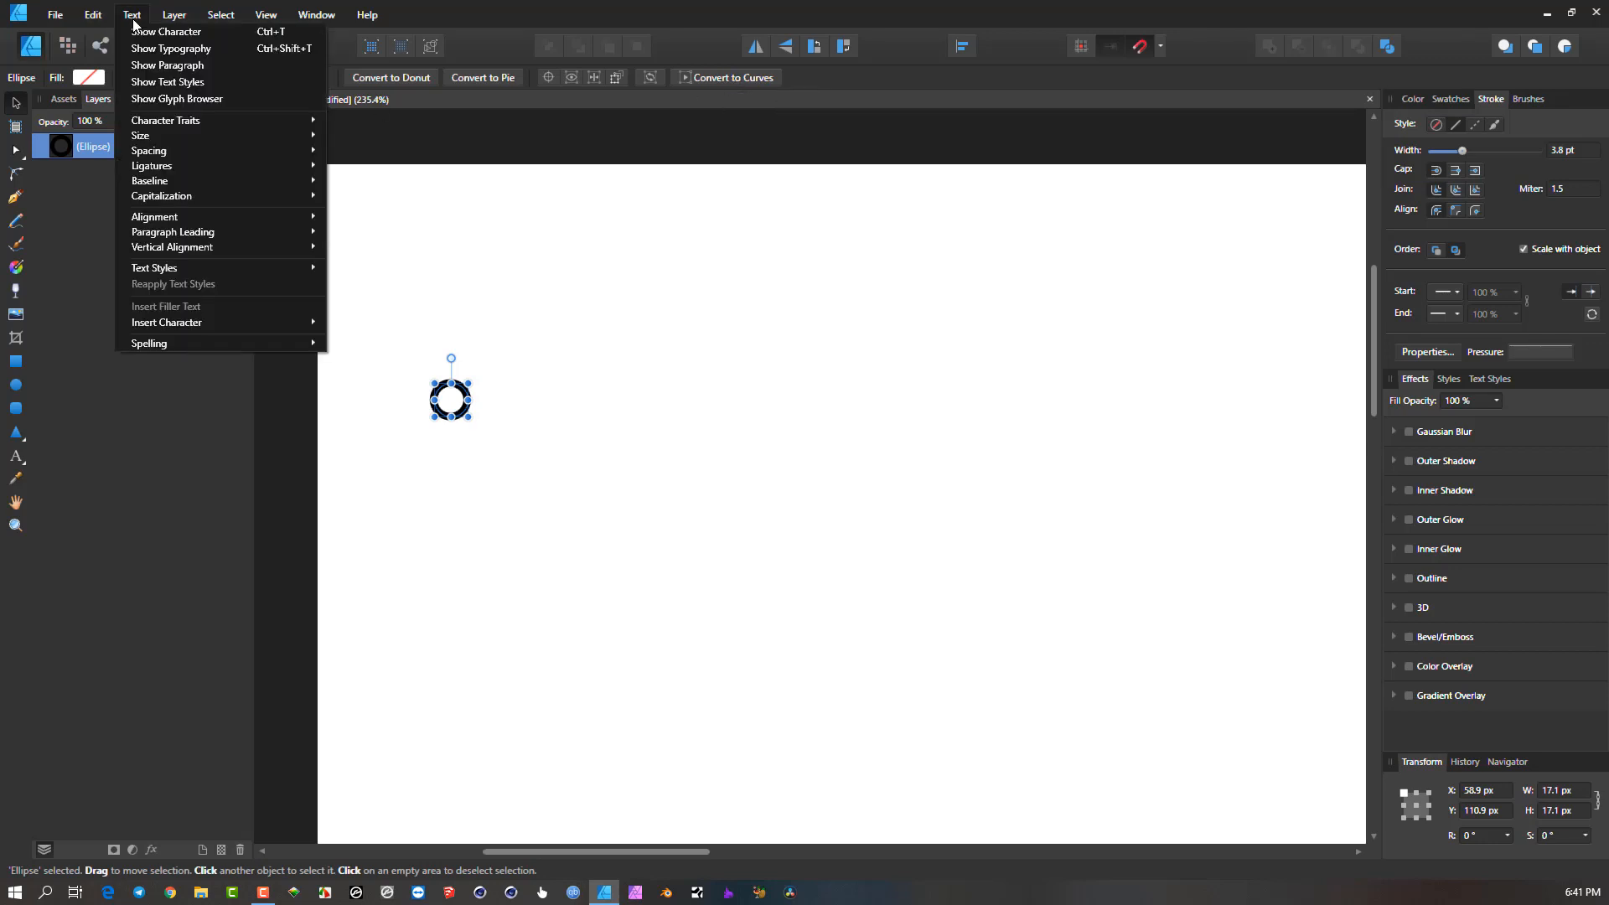
mouse_move(167, 18)
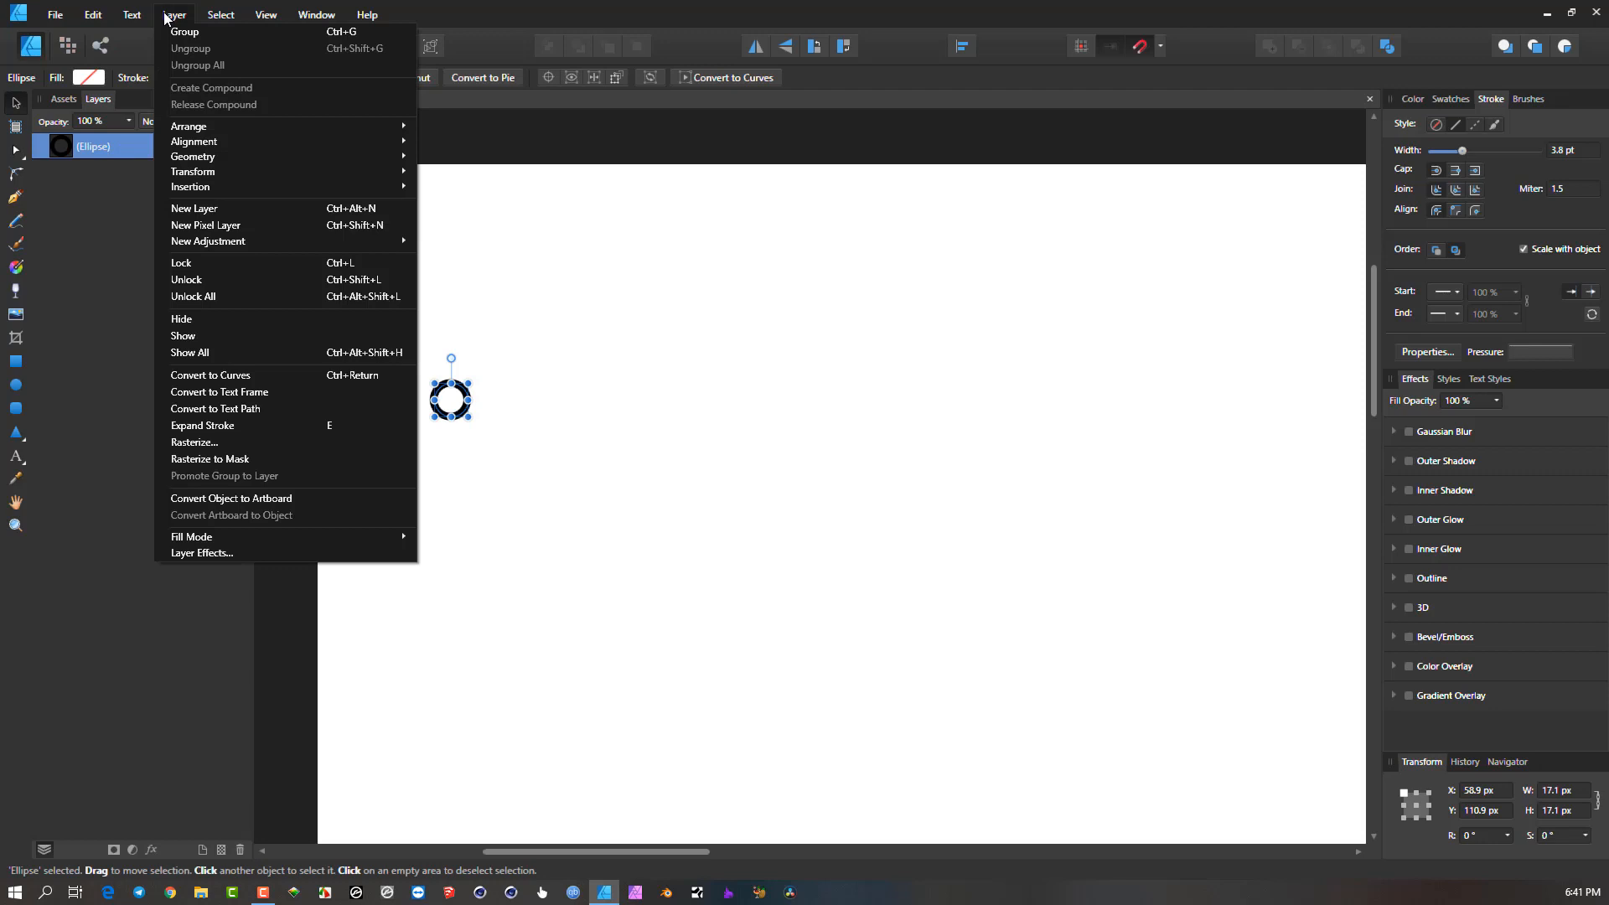
click(302, 426)
scroll(436, 419, up, 3)
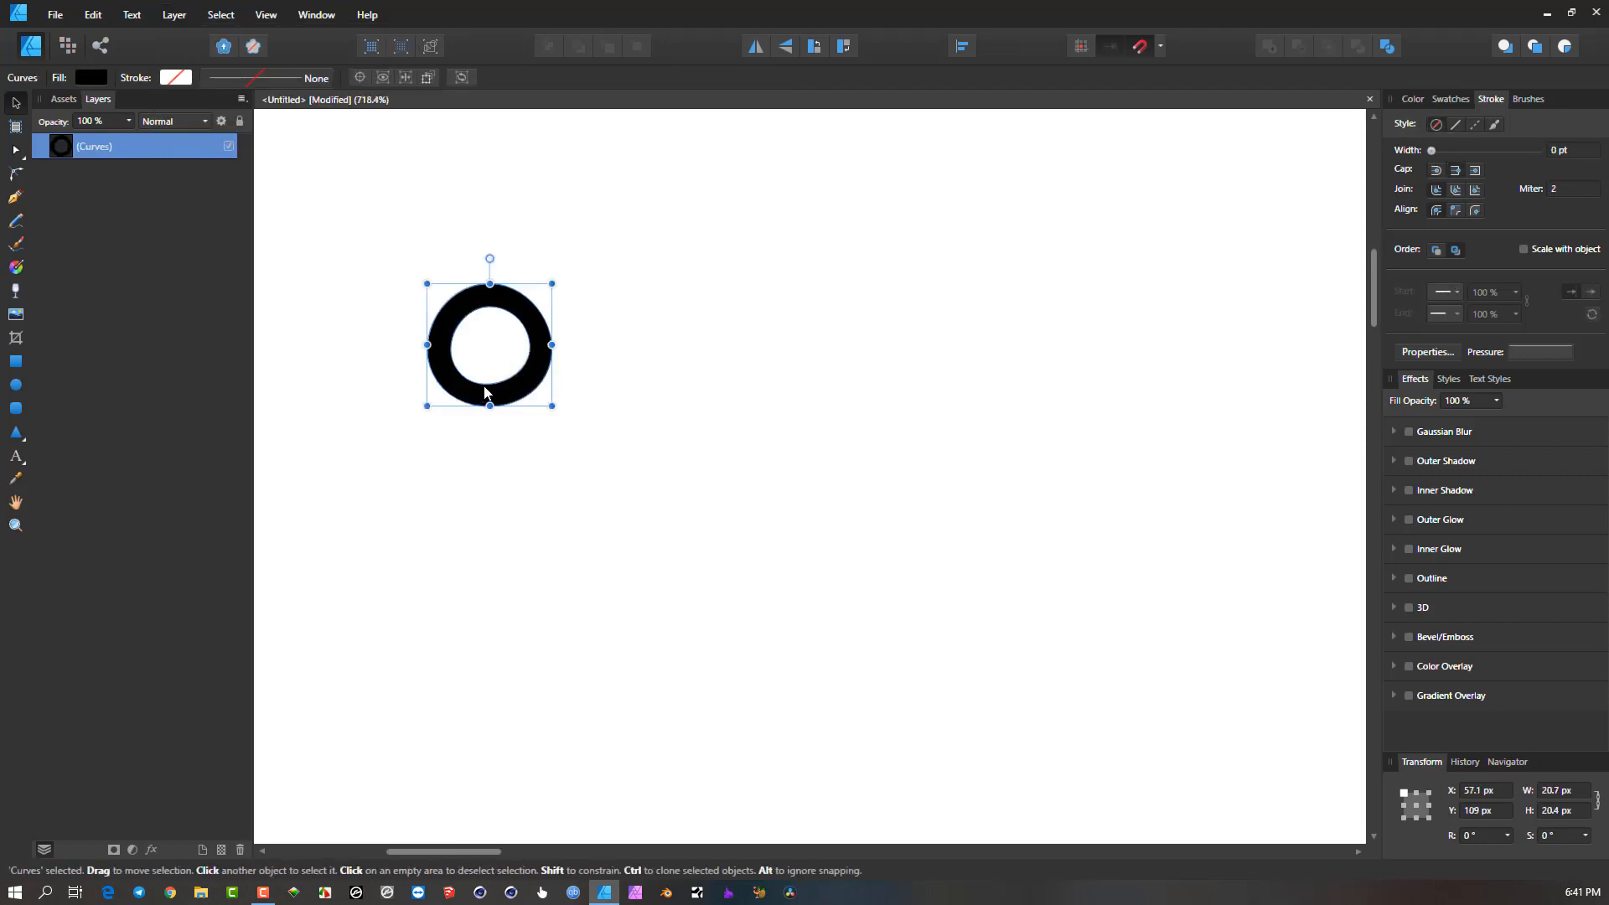
scroll(607, 313, down, 2)
key(ctrl+z)
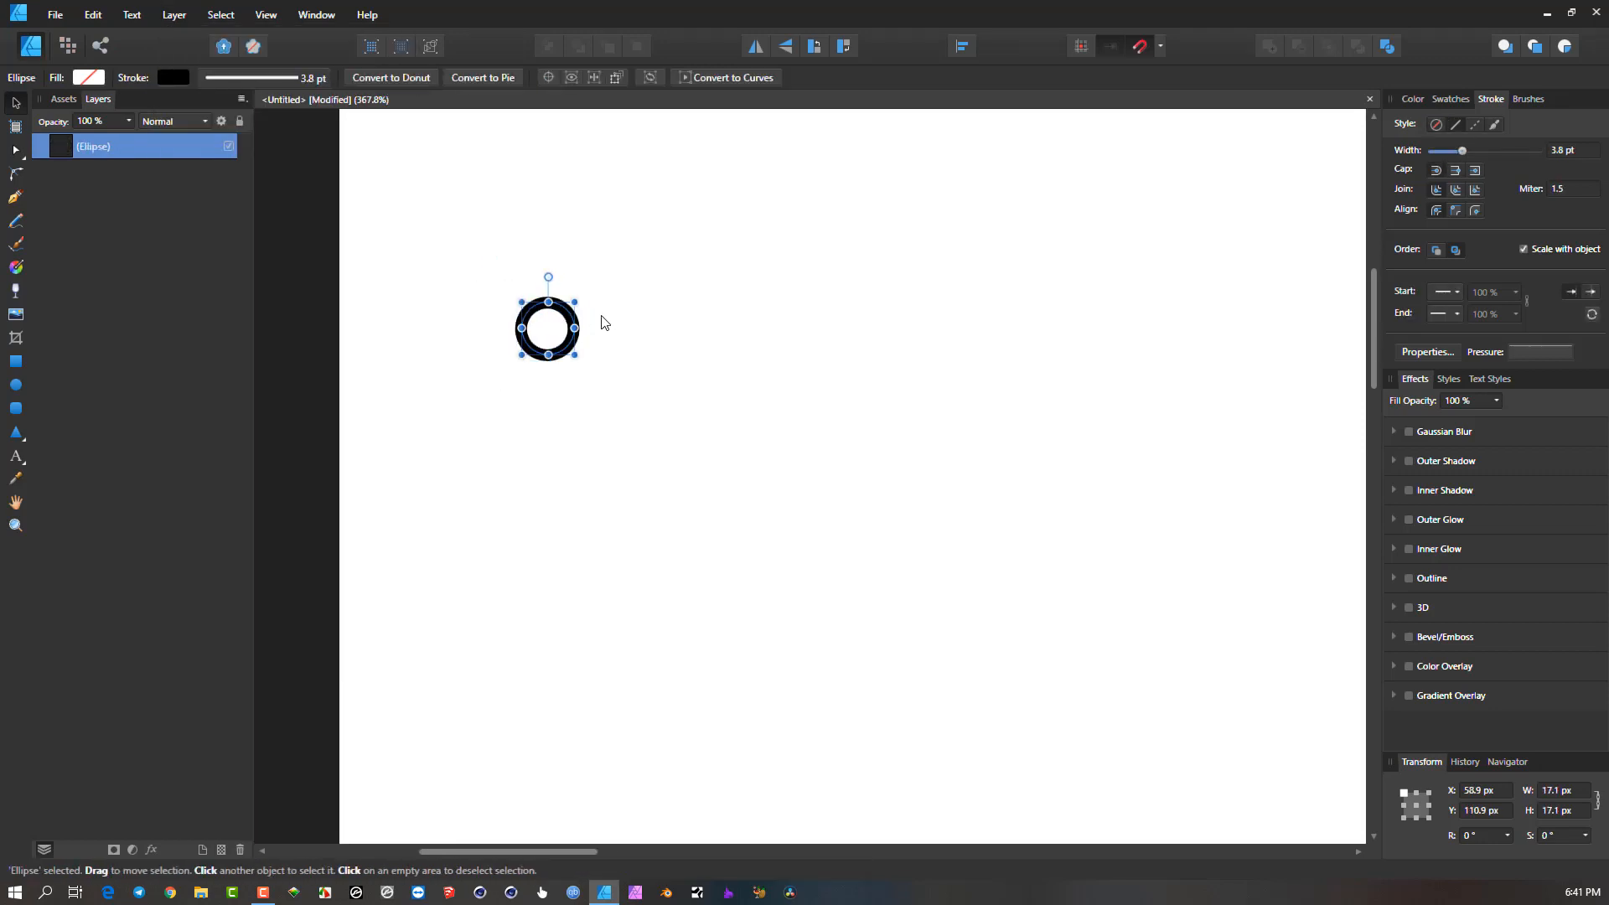
Enlarge the circle proportionally to 2000%, making it 341.6 px wide.
drag(600, 319, 518, 404)
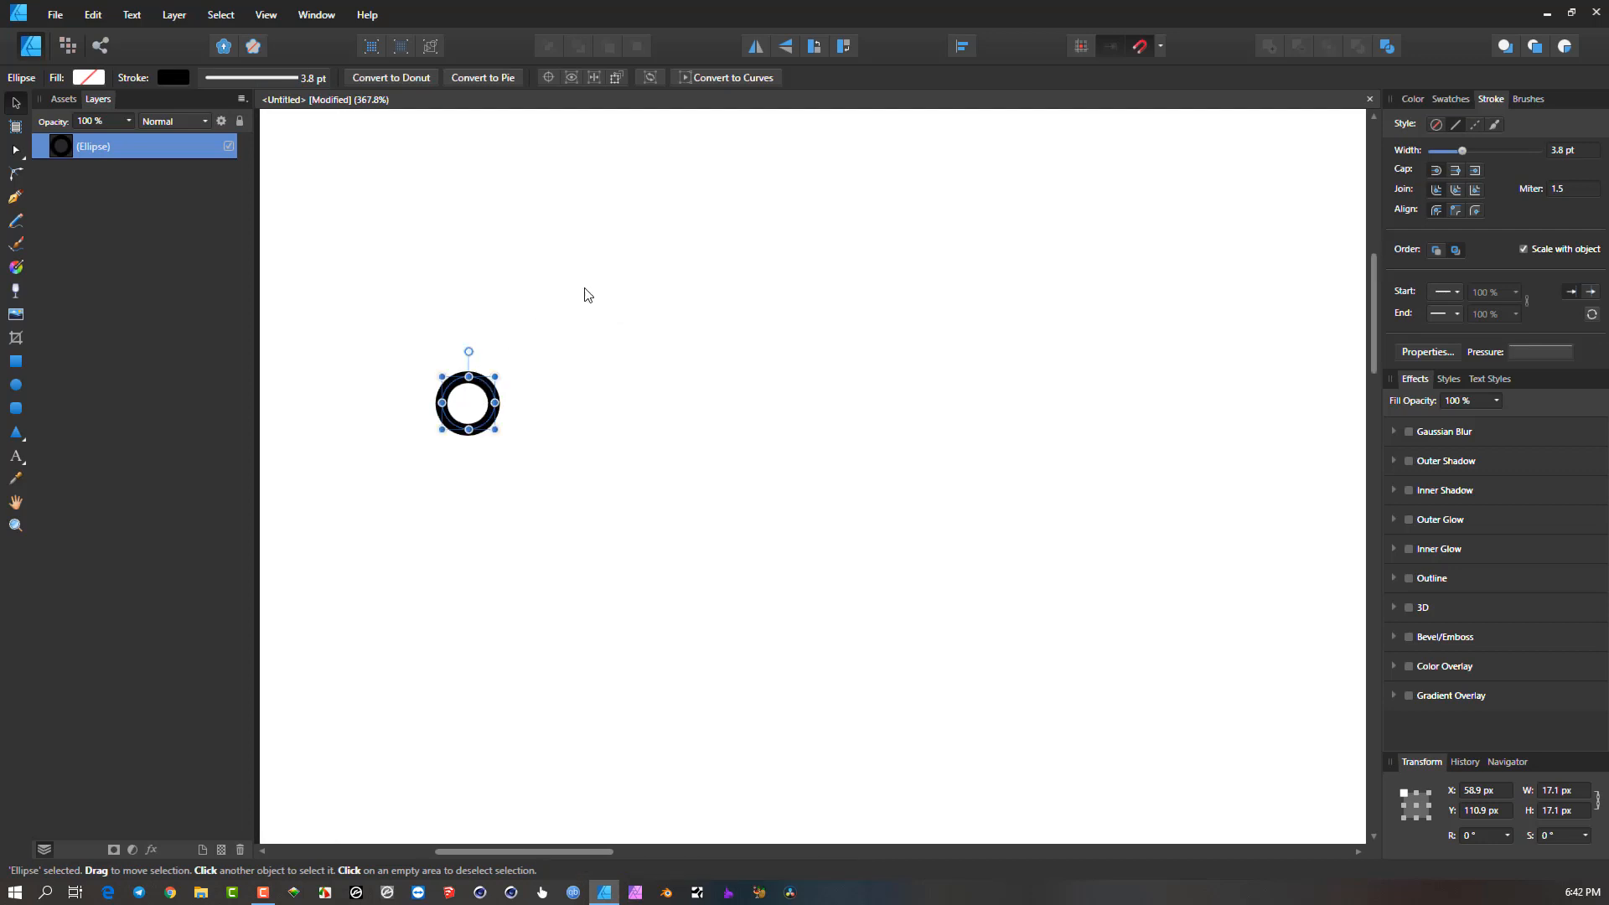
scroll(469, 392, up, 1)
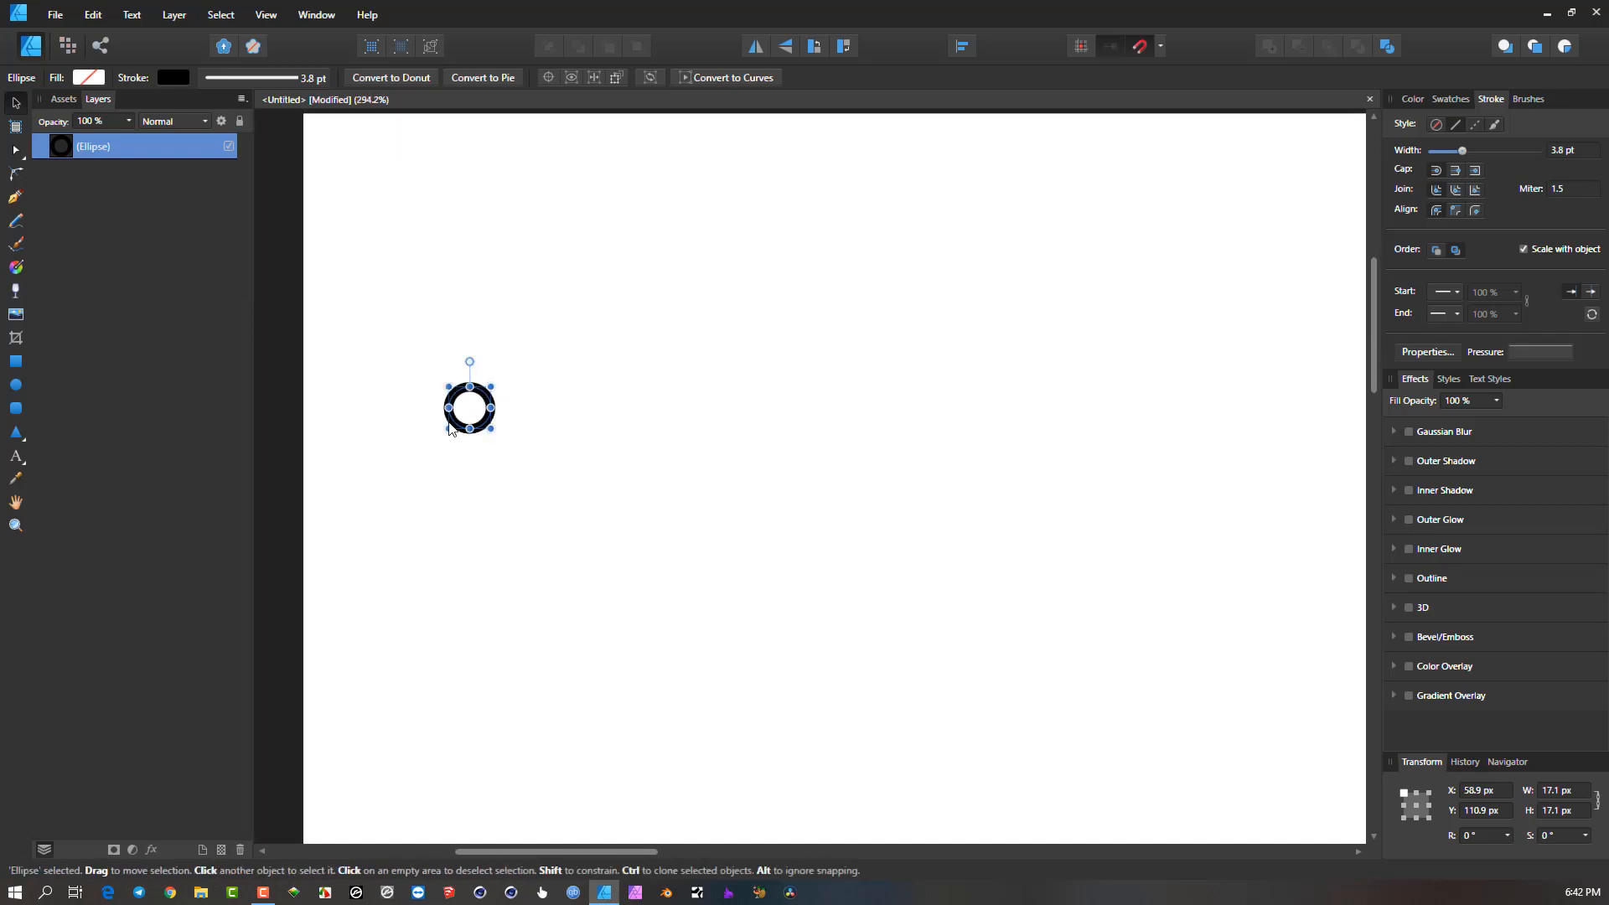
scroll(472, 416, down, 2)
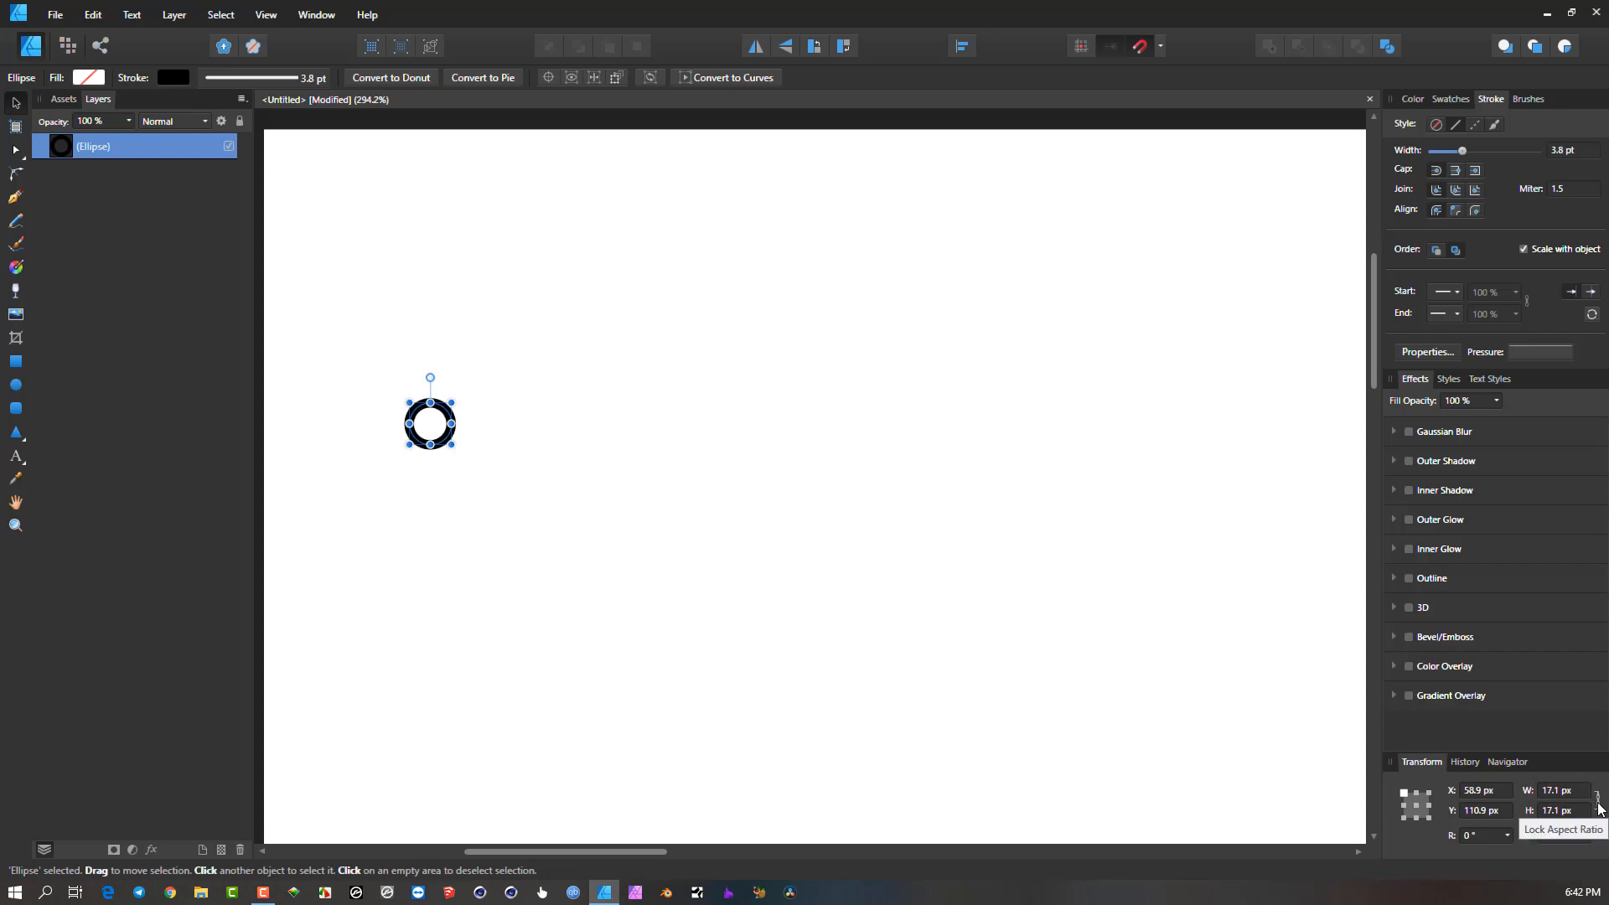
click(1574, 790)
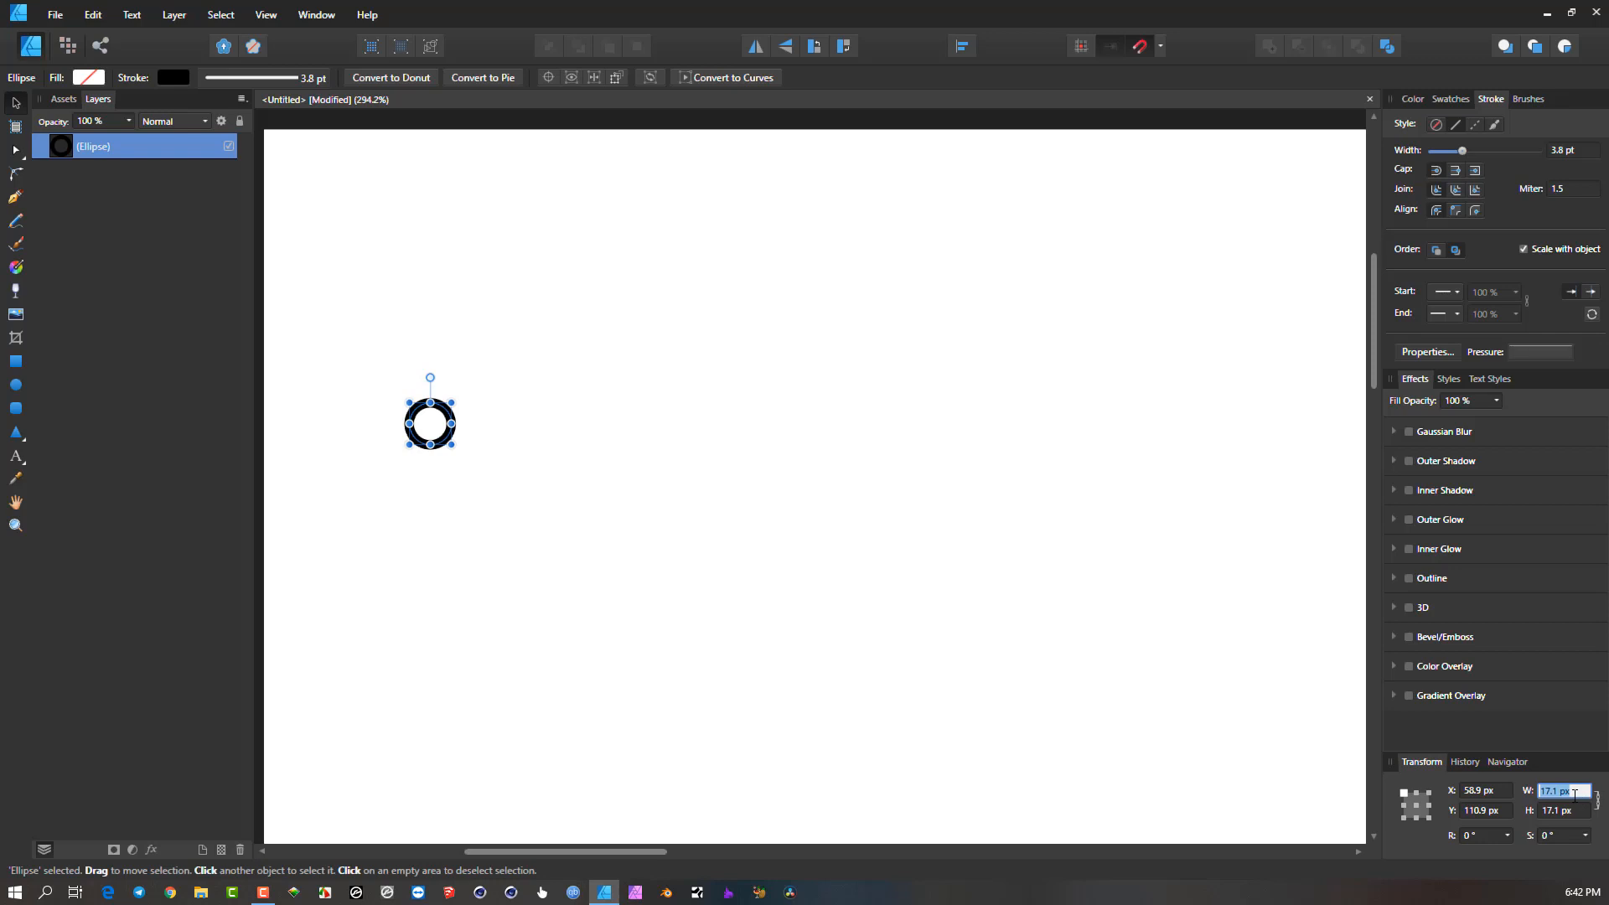
text(2000)
key(Return)
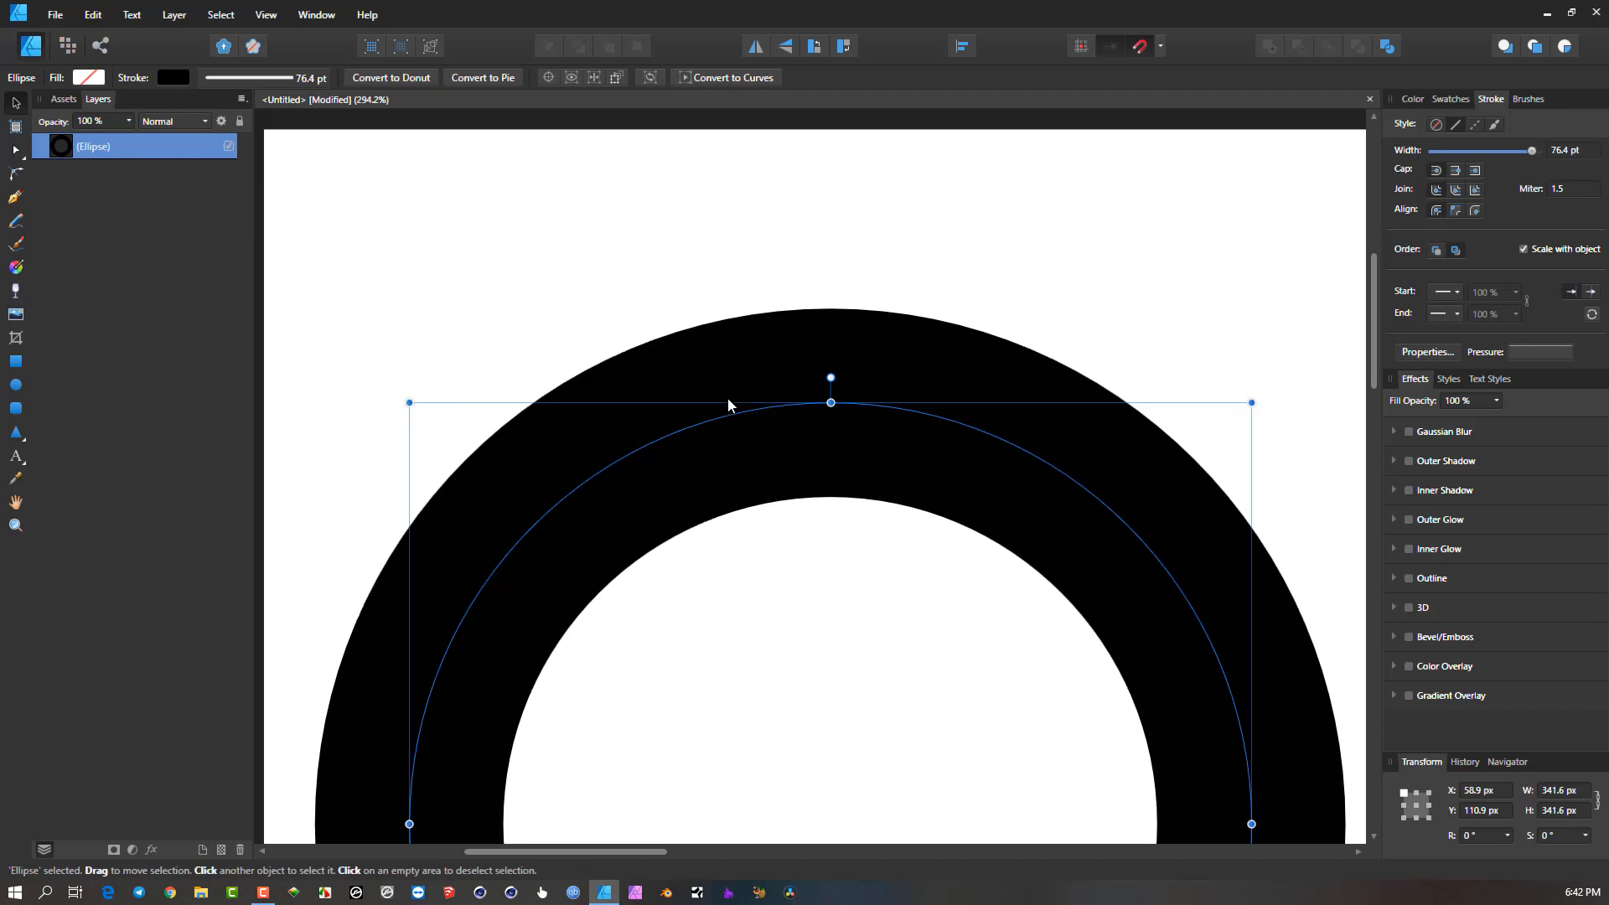
Expand the enlarged circle's stroke and scale the resulting ring proportionally down to a width of 41.8 px.
key(ctrl+alt+s)
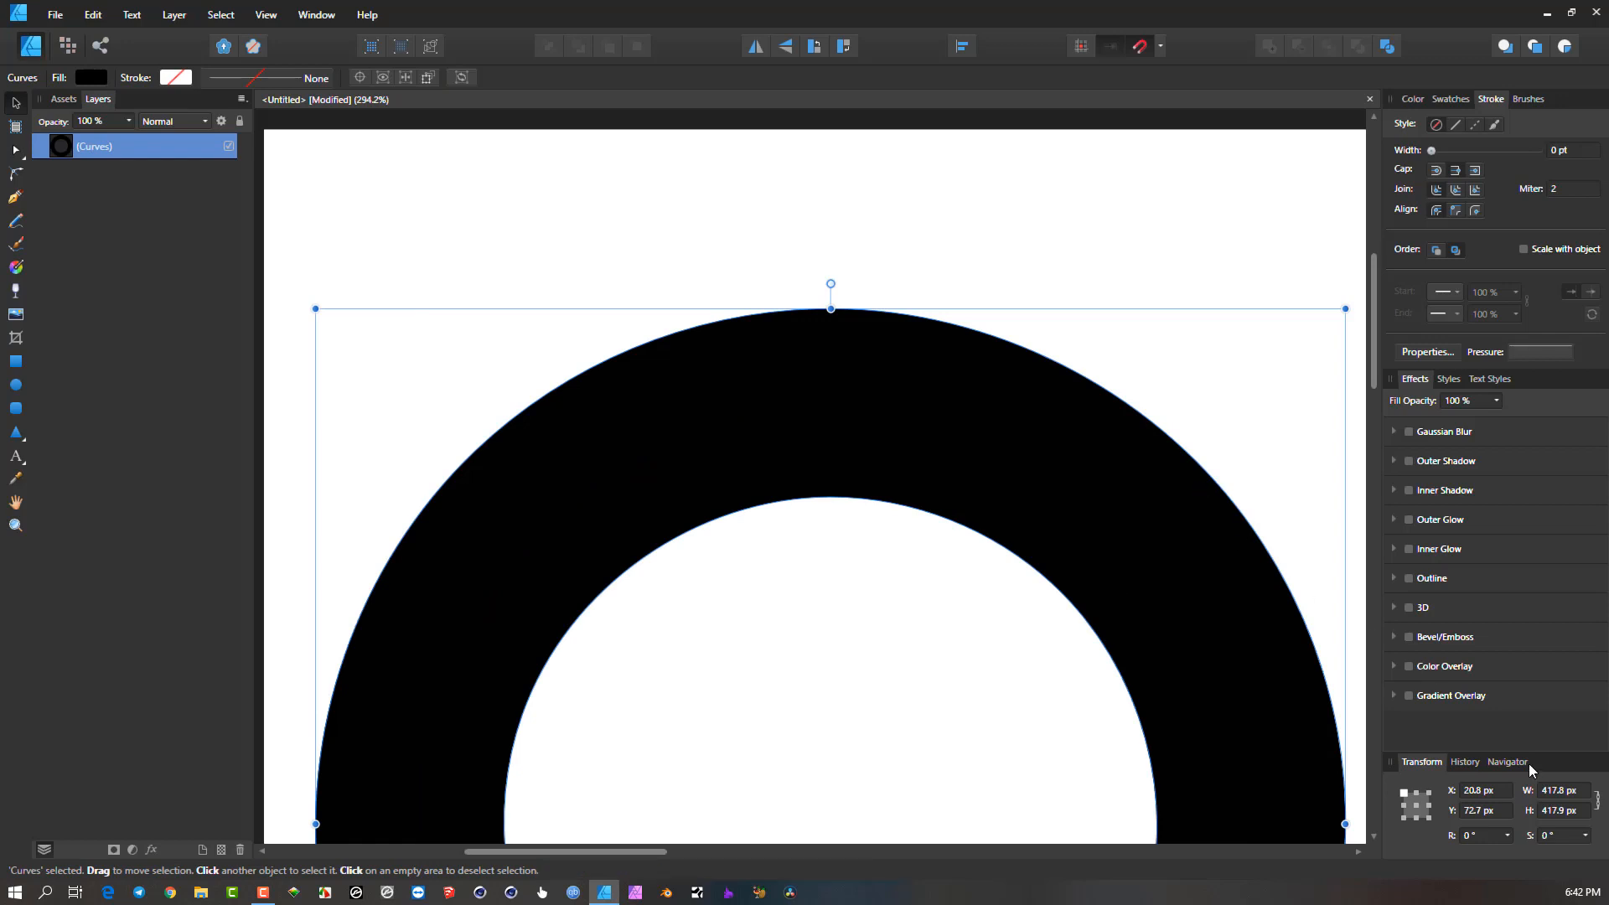
click(1583, 792)
text(1)
text(00 %)
key(Return)
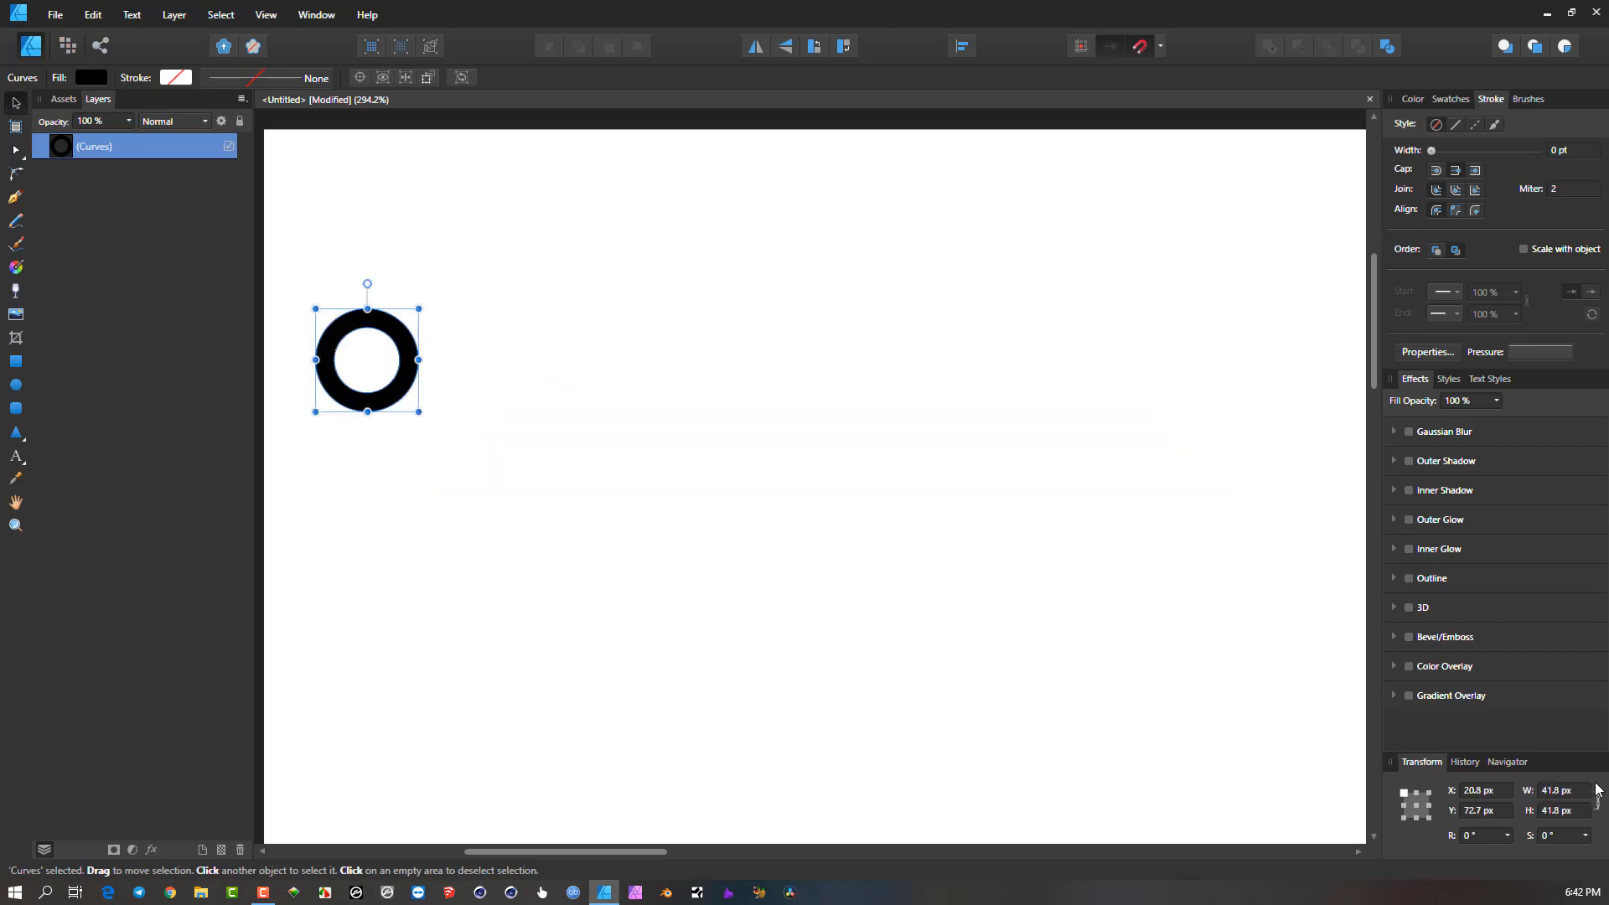
Scale the ring up to about 143.9 px, and reduce it to about 56.3 px wide.
click(434, 423)
click(409, 392)
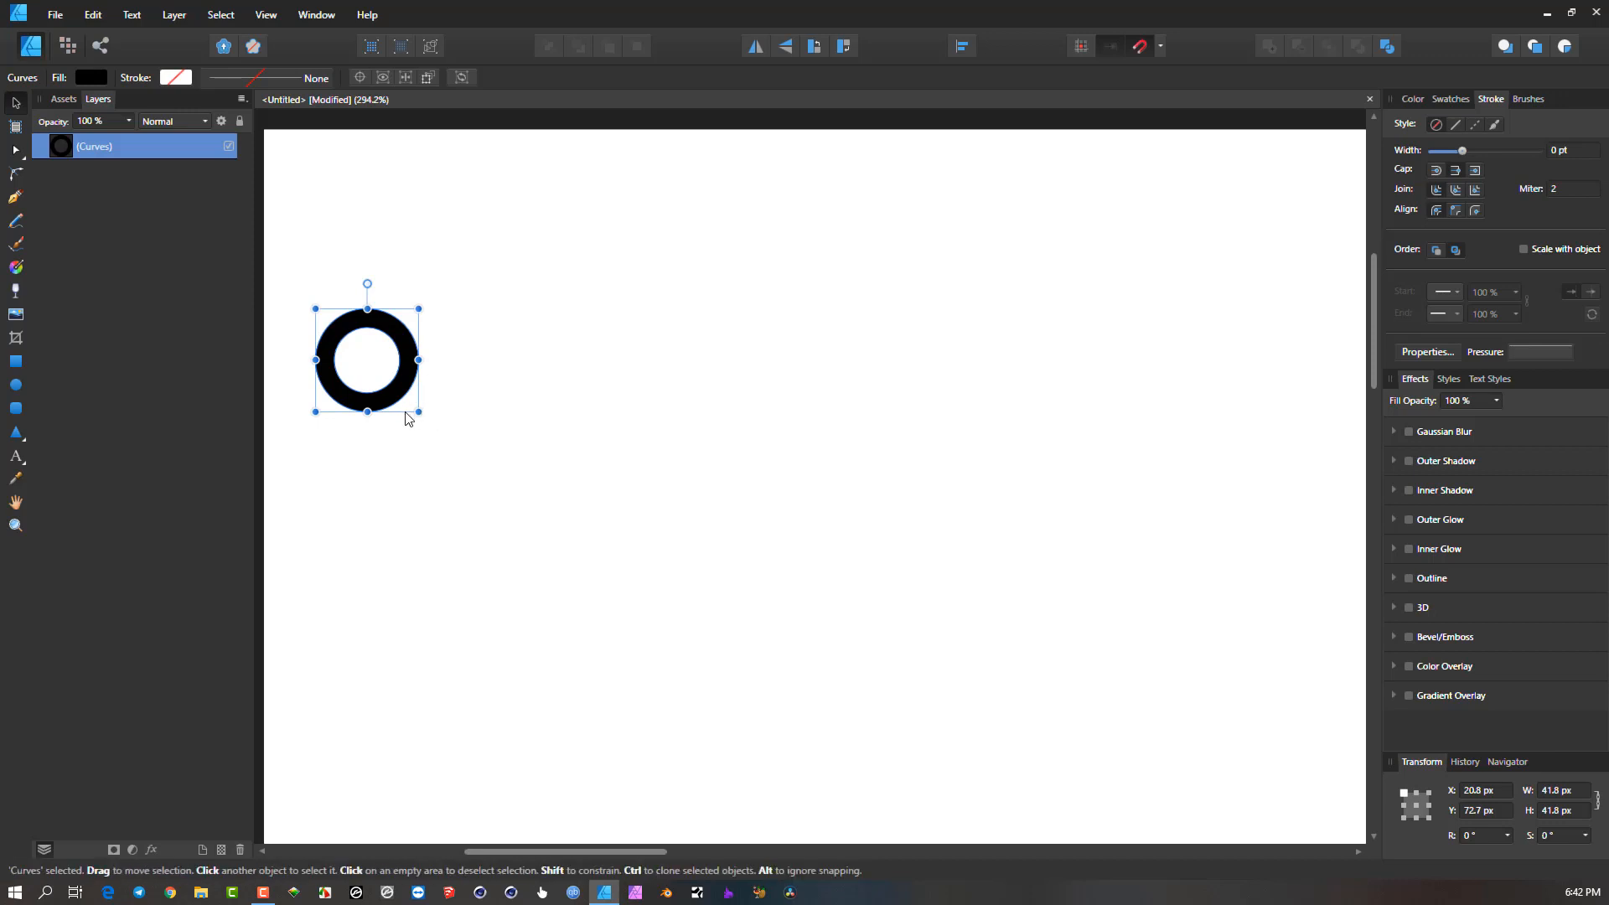
drag(415, 411, 712, 624)
scroll(469, 461, up, 2)
scroll(444, 436, down, 4)
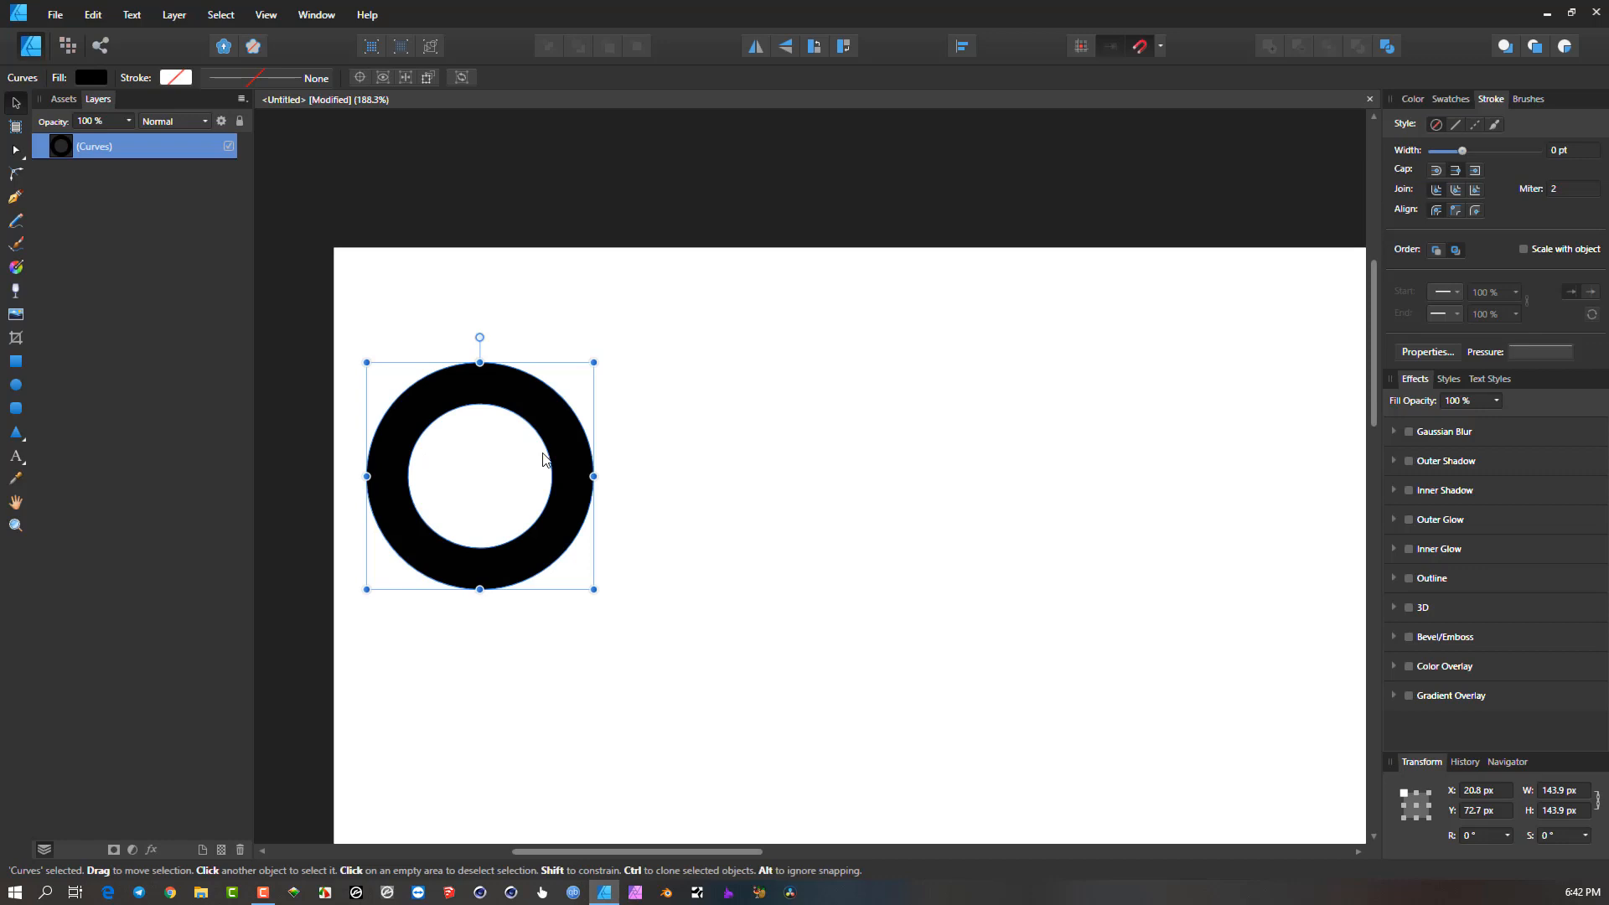
mouse_move(593, 589)
mouse_down()
mouse_move(456, 445)
mouse_move(480, 567)
mouse_move(465, 540)
mouse_up()
Duplicate the ring twice downward to form a column of three, and fill the uppermost ring with bright green.
drag(440, 474, 442, 589)
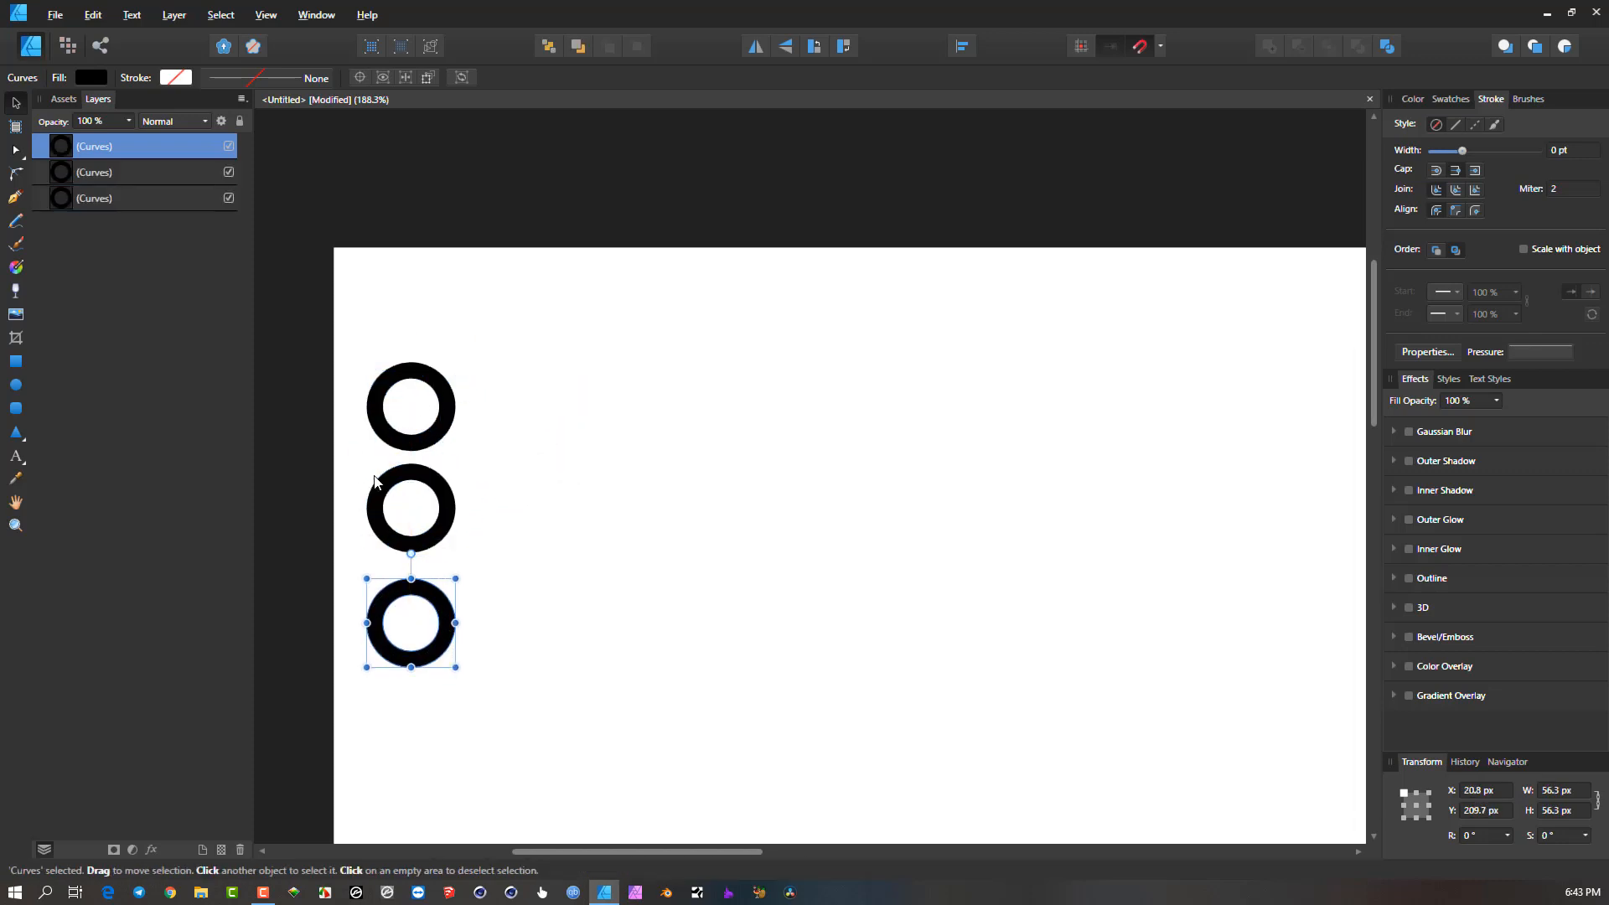
click(439, 394)
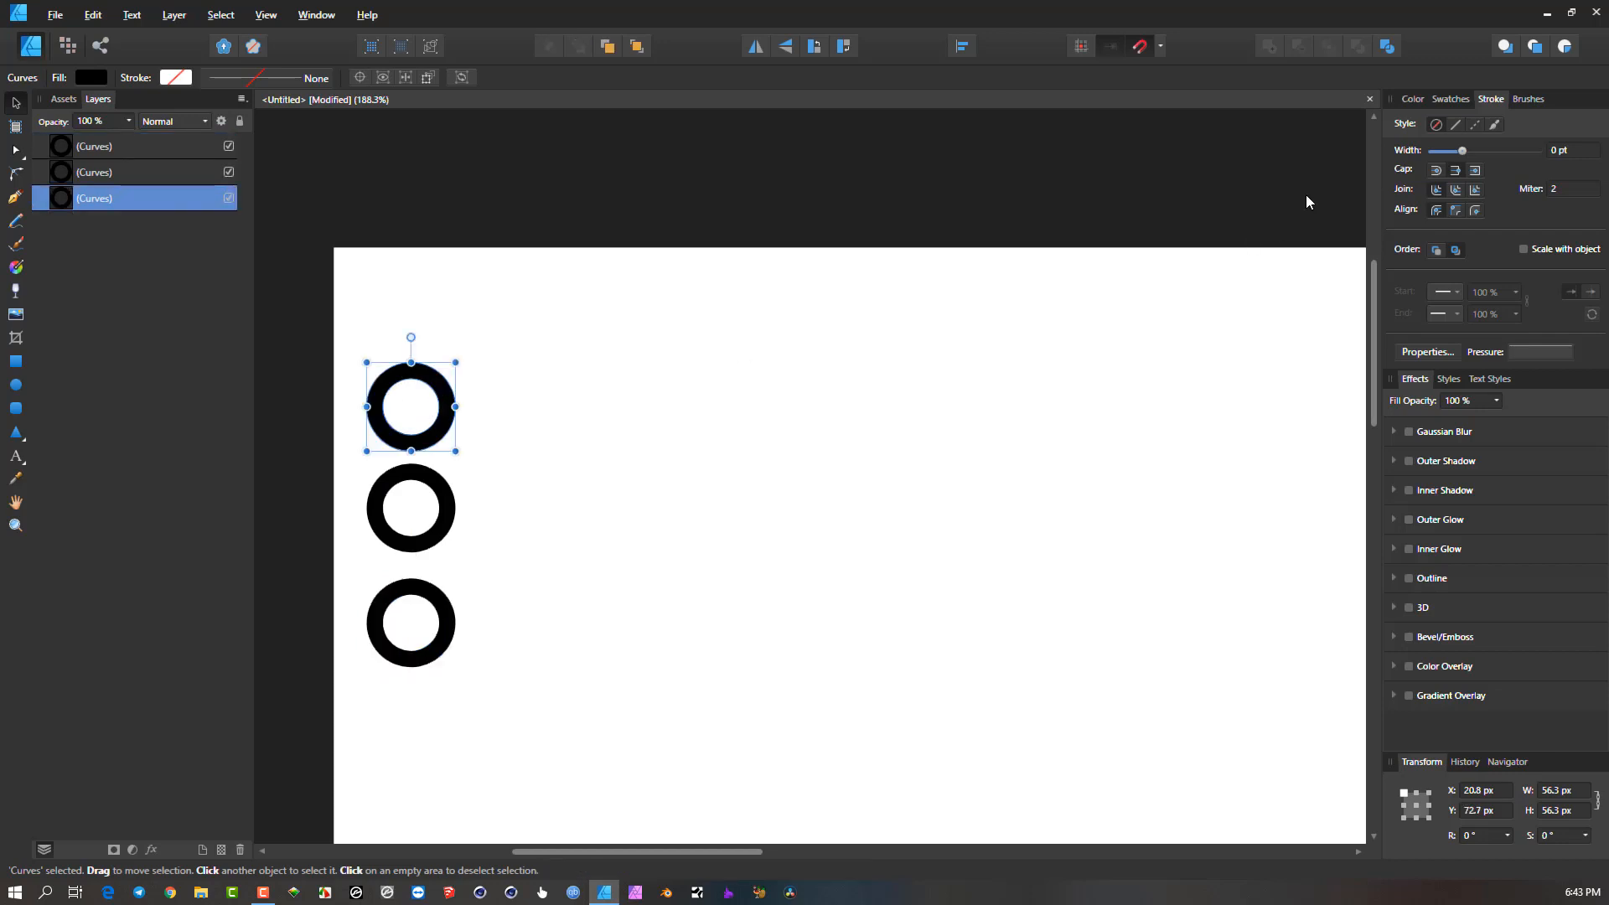
click(1413, 99)
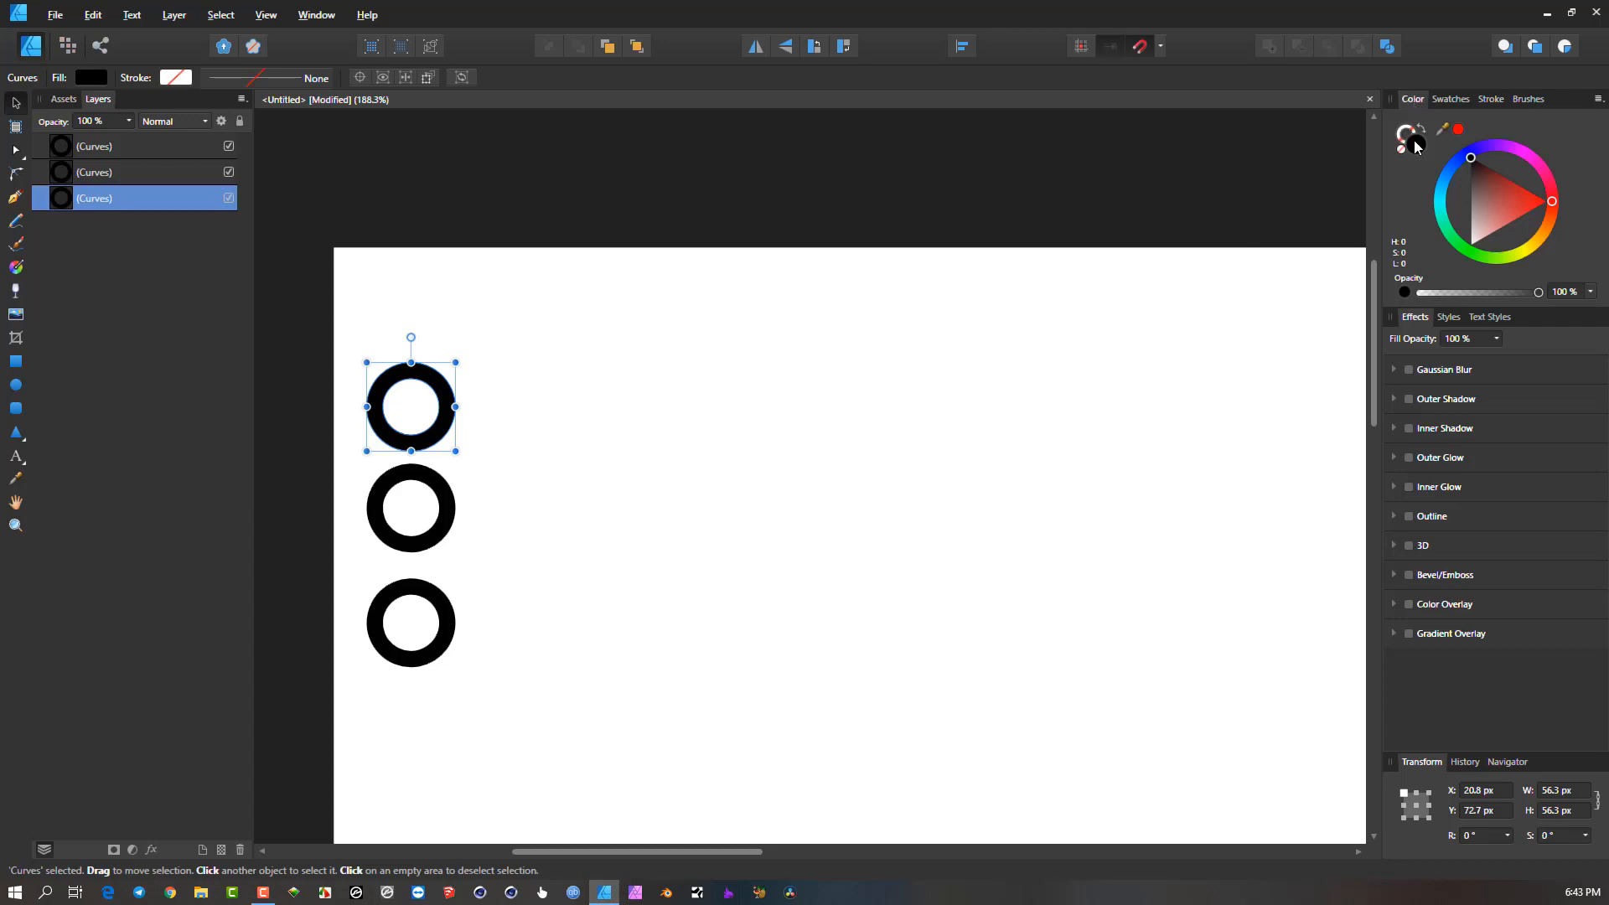
drag(1441, 198, 1447, 278)
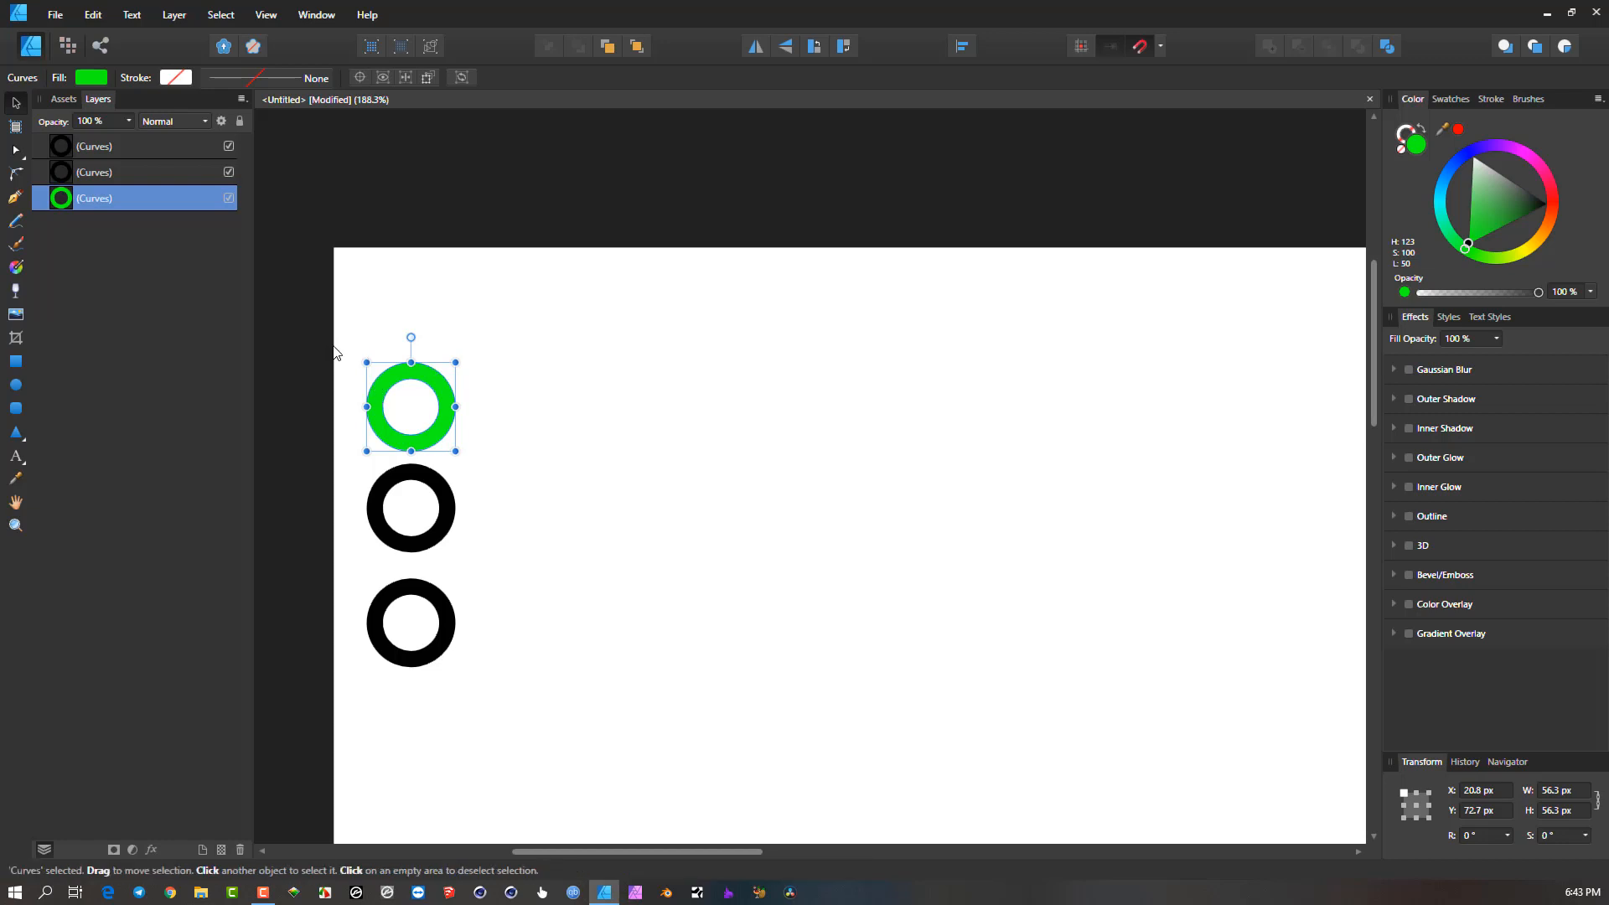
Delete all three rings and draw a circle about 181.6 px in diameter near the page's upper-left area.
drag(307, 334, 514, 723)
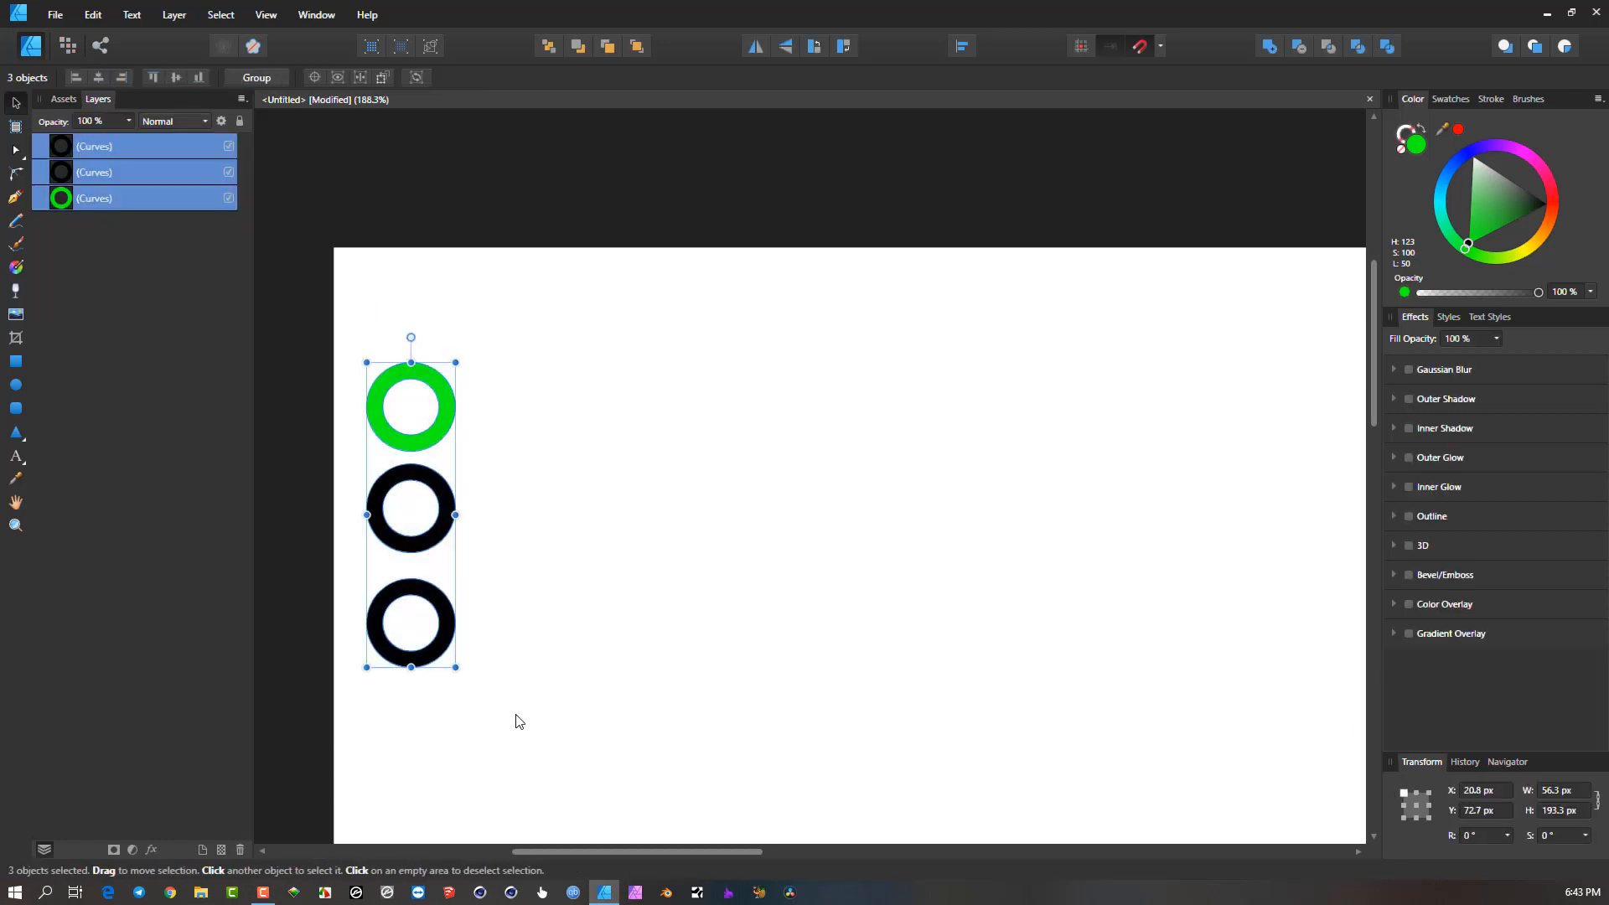
key(Delete)
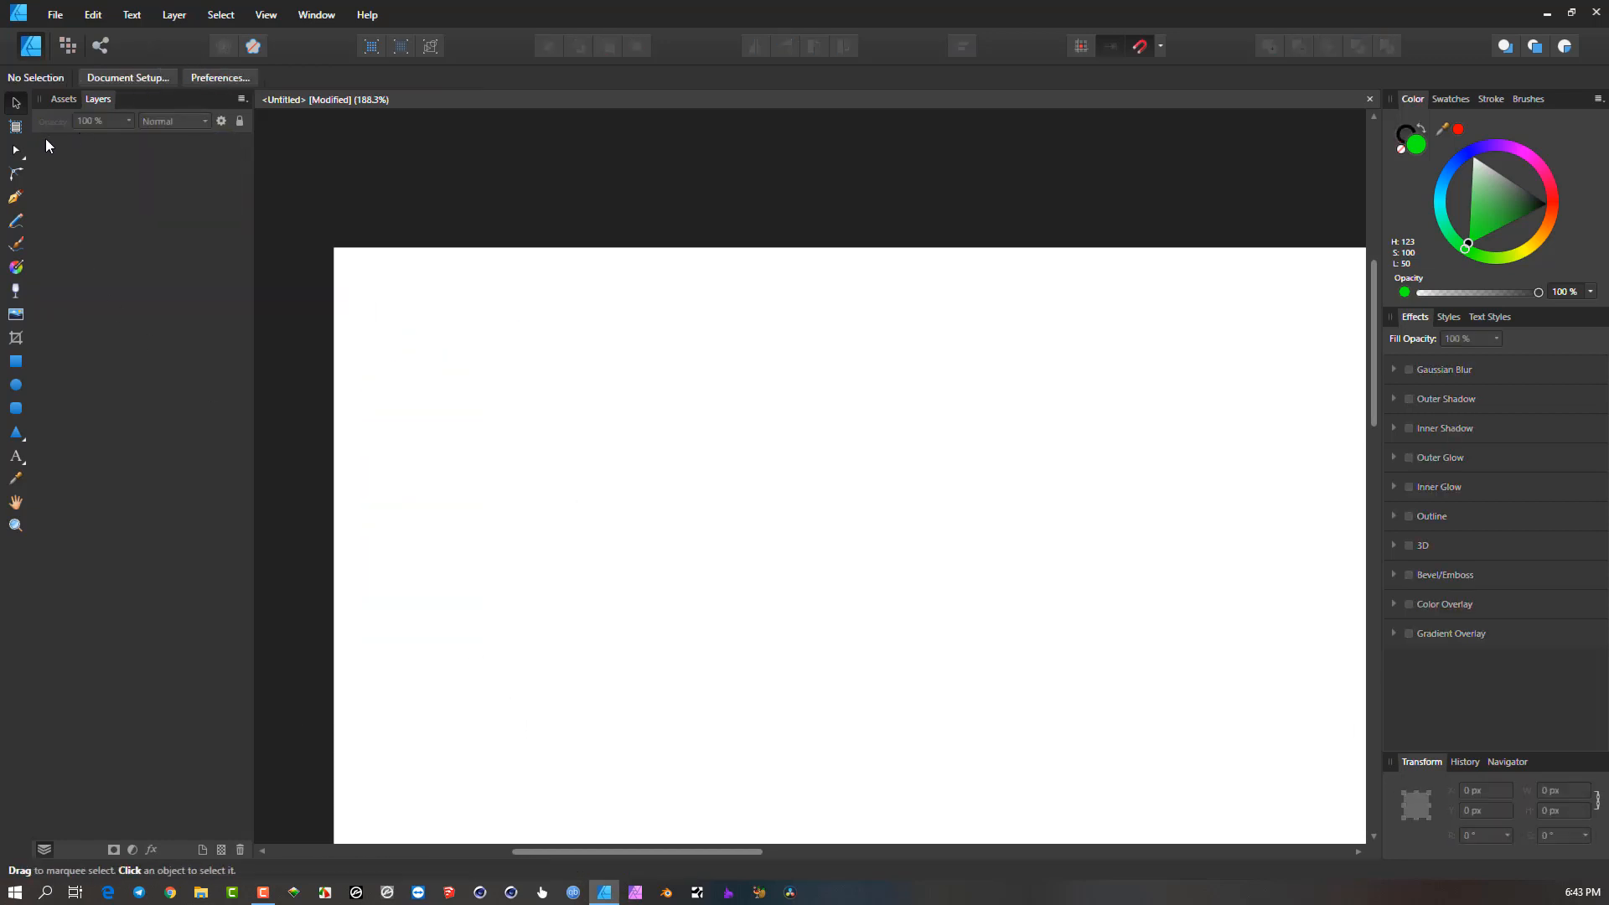
click(15, 384)
drag(480, 383, 767, 669)
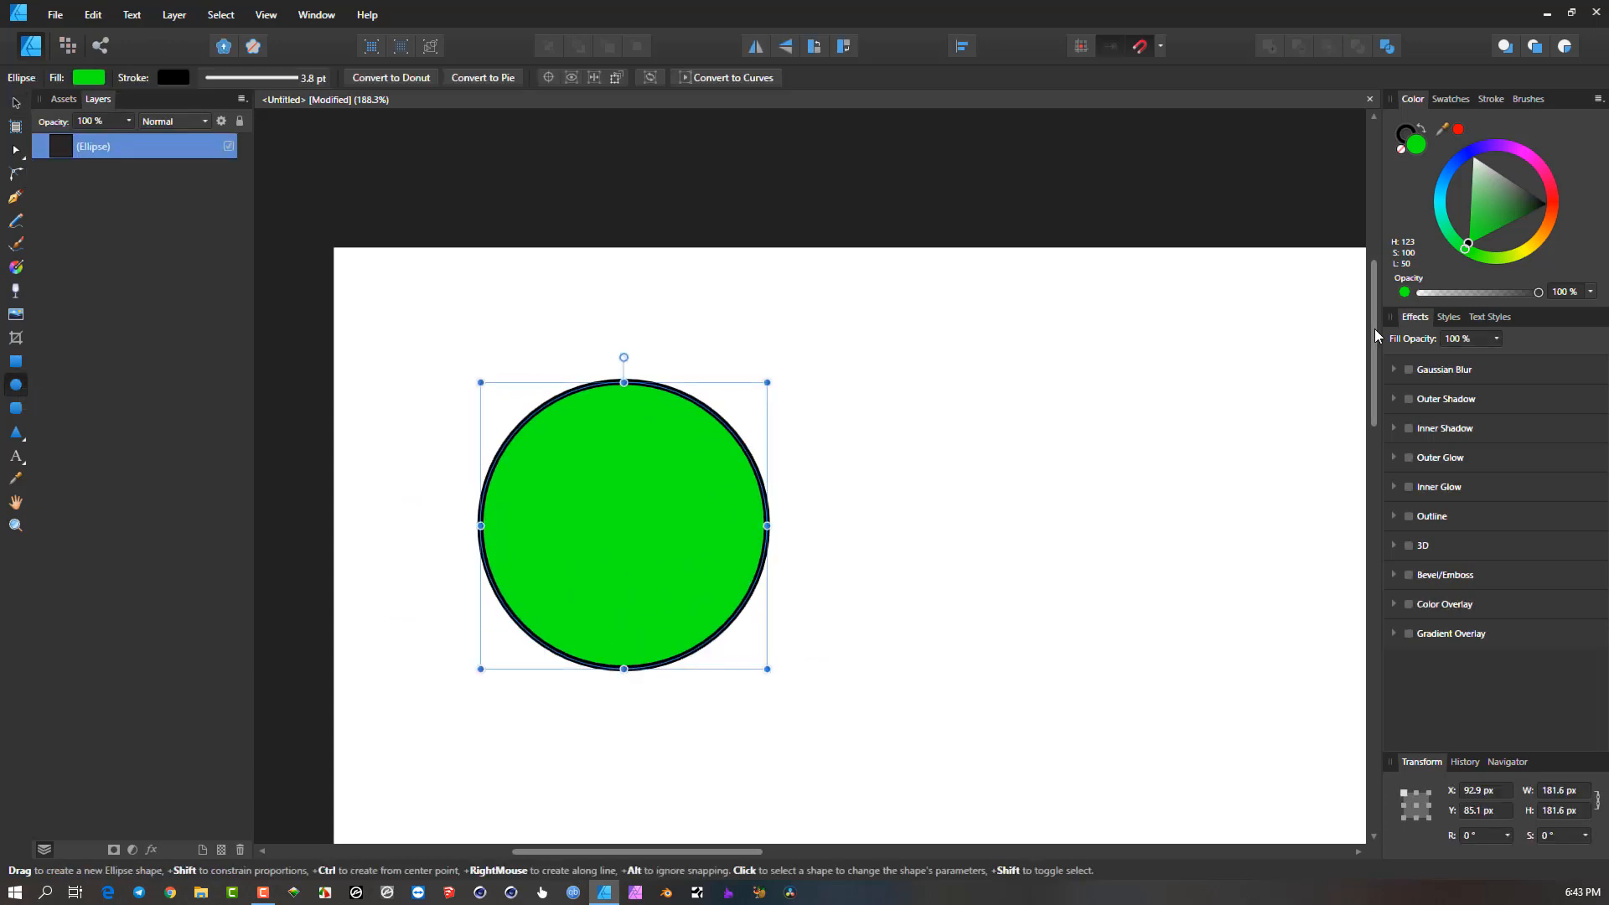
Remove the circle's fill and increase its stroke width to 23.3 pt.
click(1401, 149)
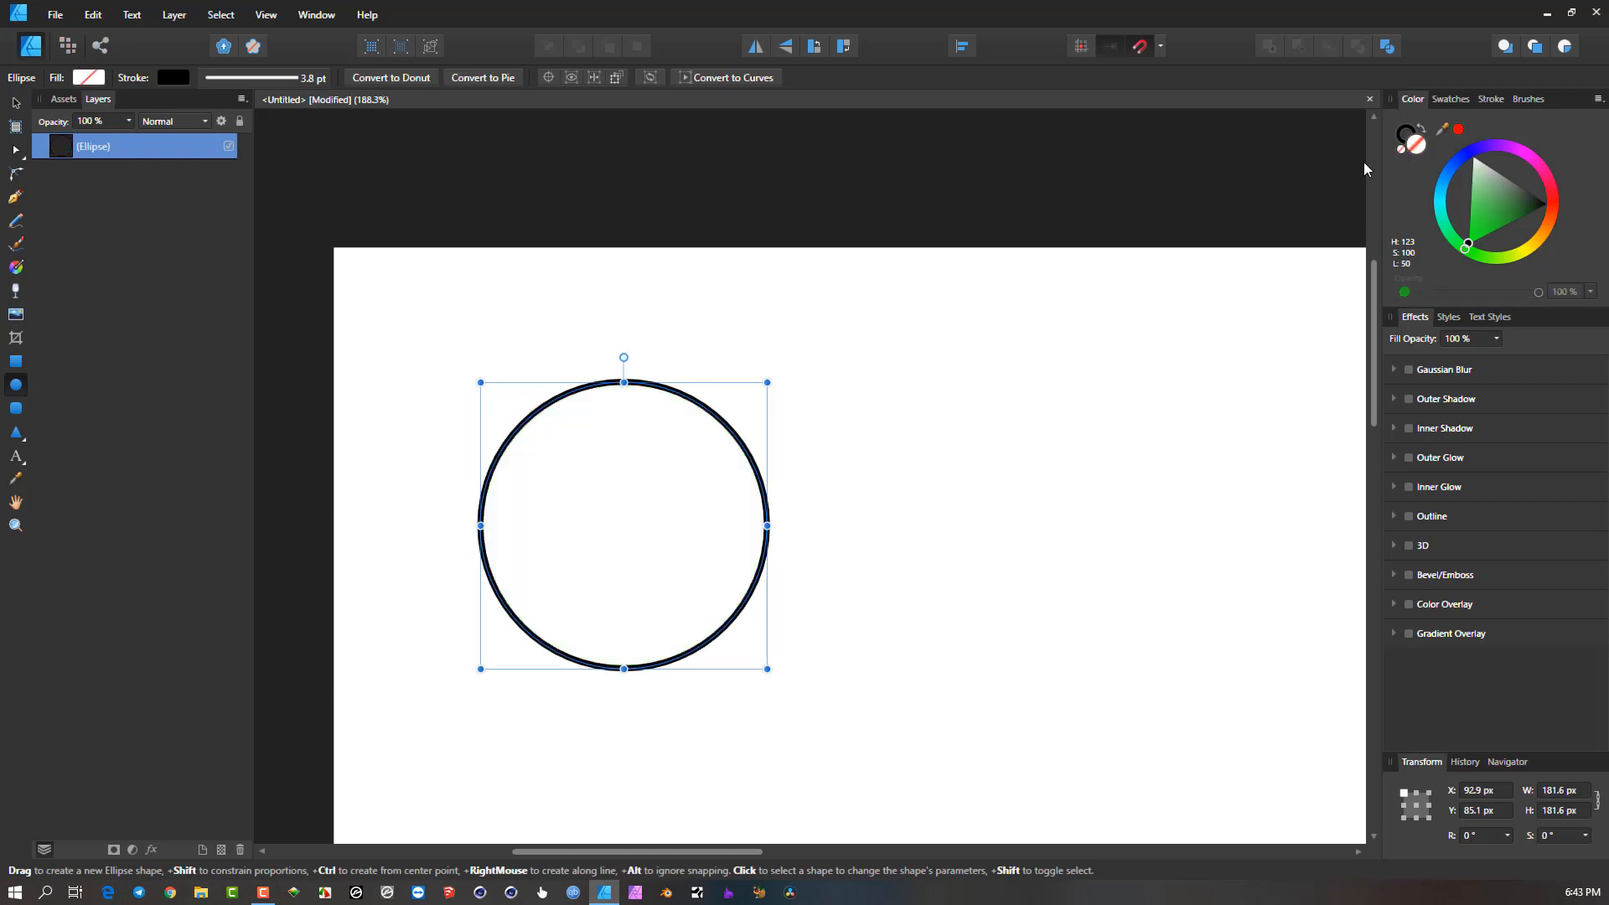
click(1492, 98)
drag(1464, 149, 1493, 149)
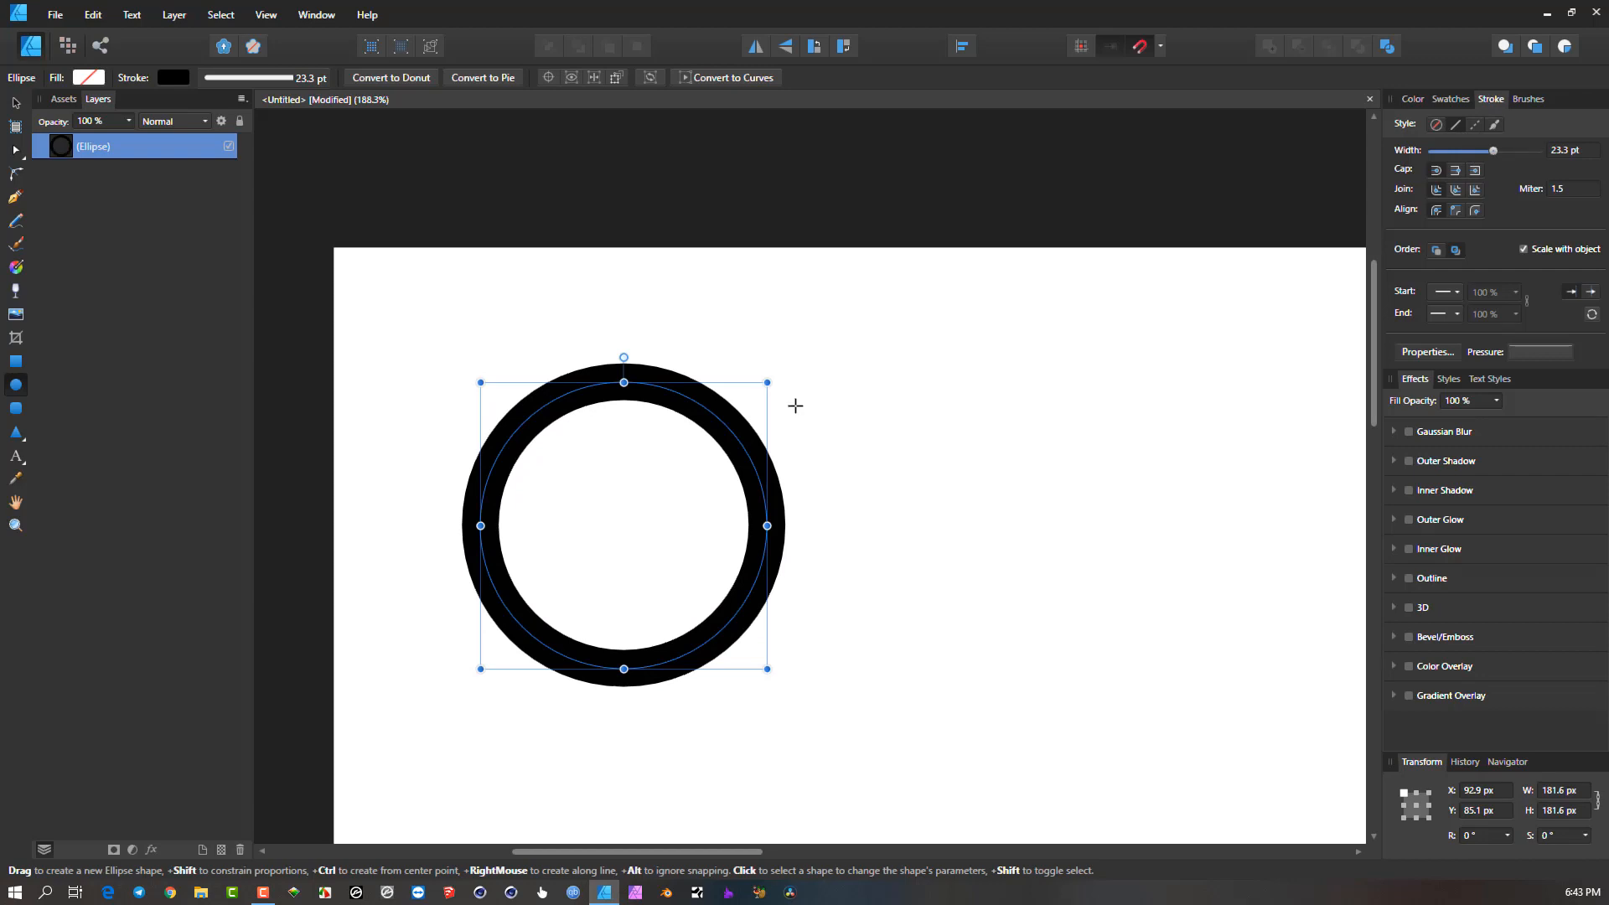
Try expanding the 23.3 pt stroke on the large circle.
key(ctrl+alt+shift+s)
key(ctrl+z)
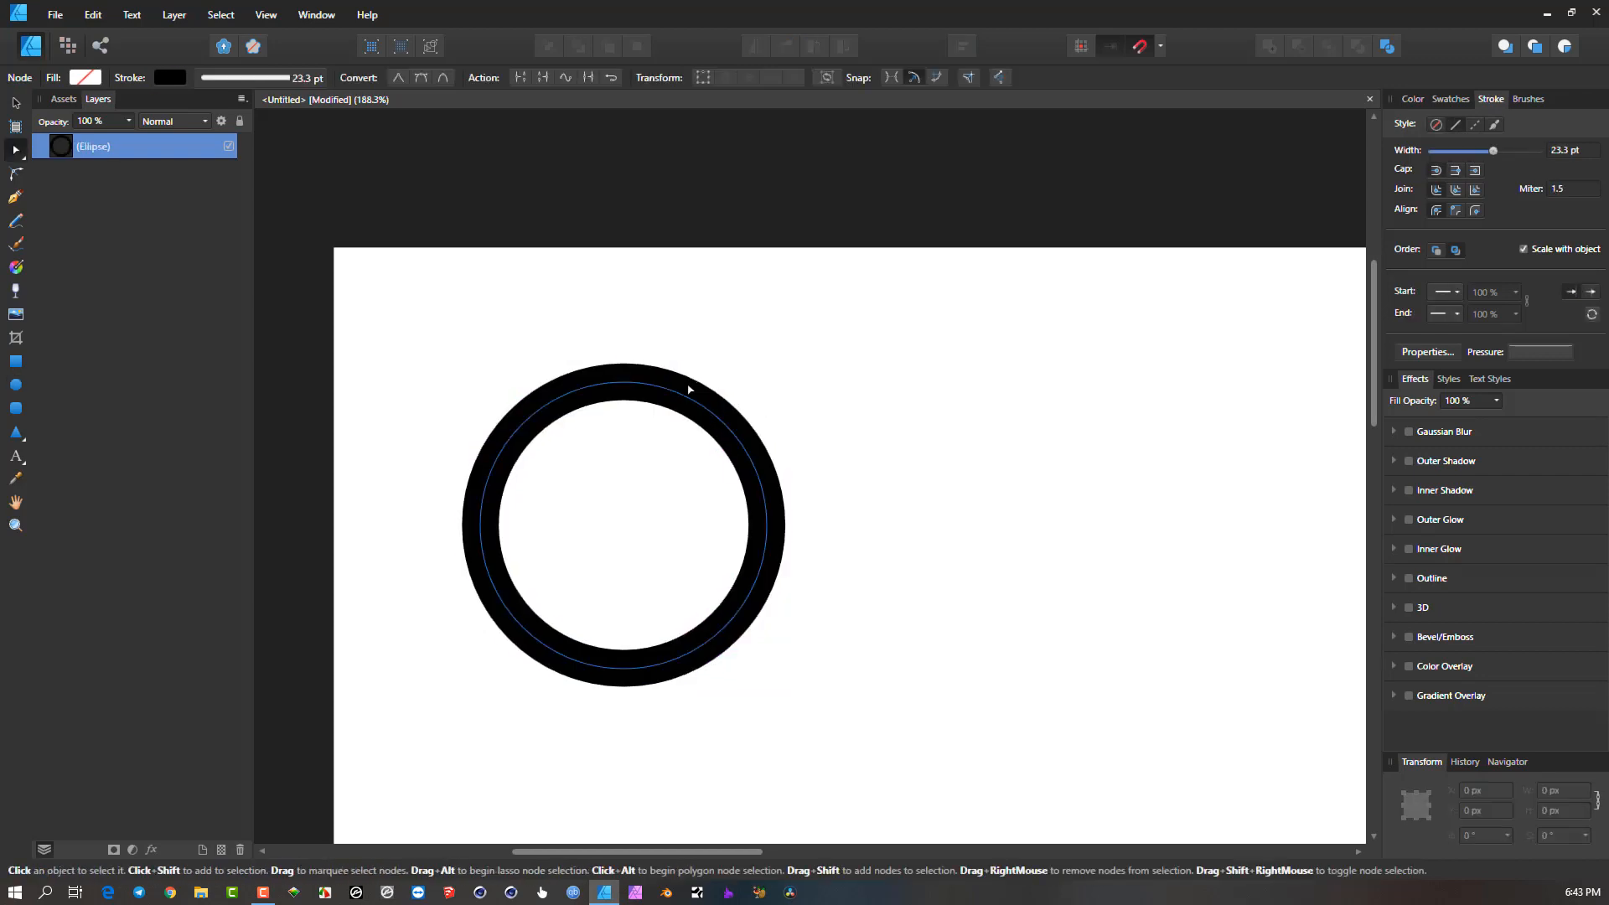
Scale the circle down proportionally to about 32.4 px in diameter, with its stroke scaling along.
click(16, 107)
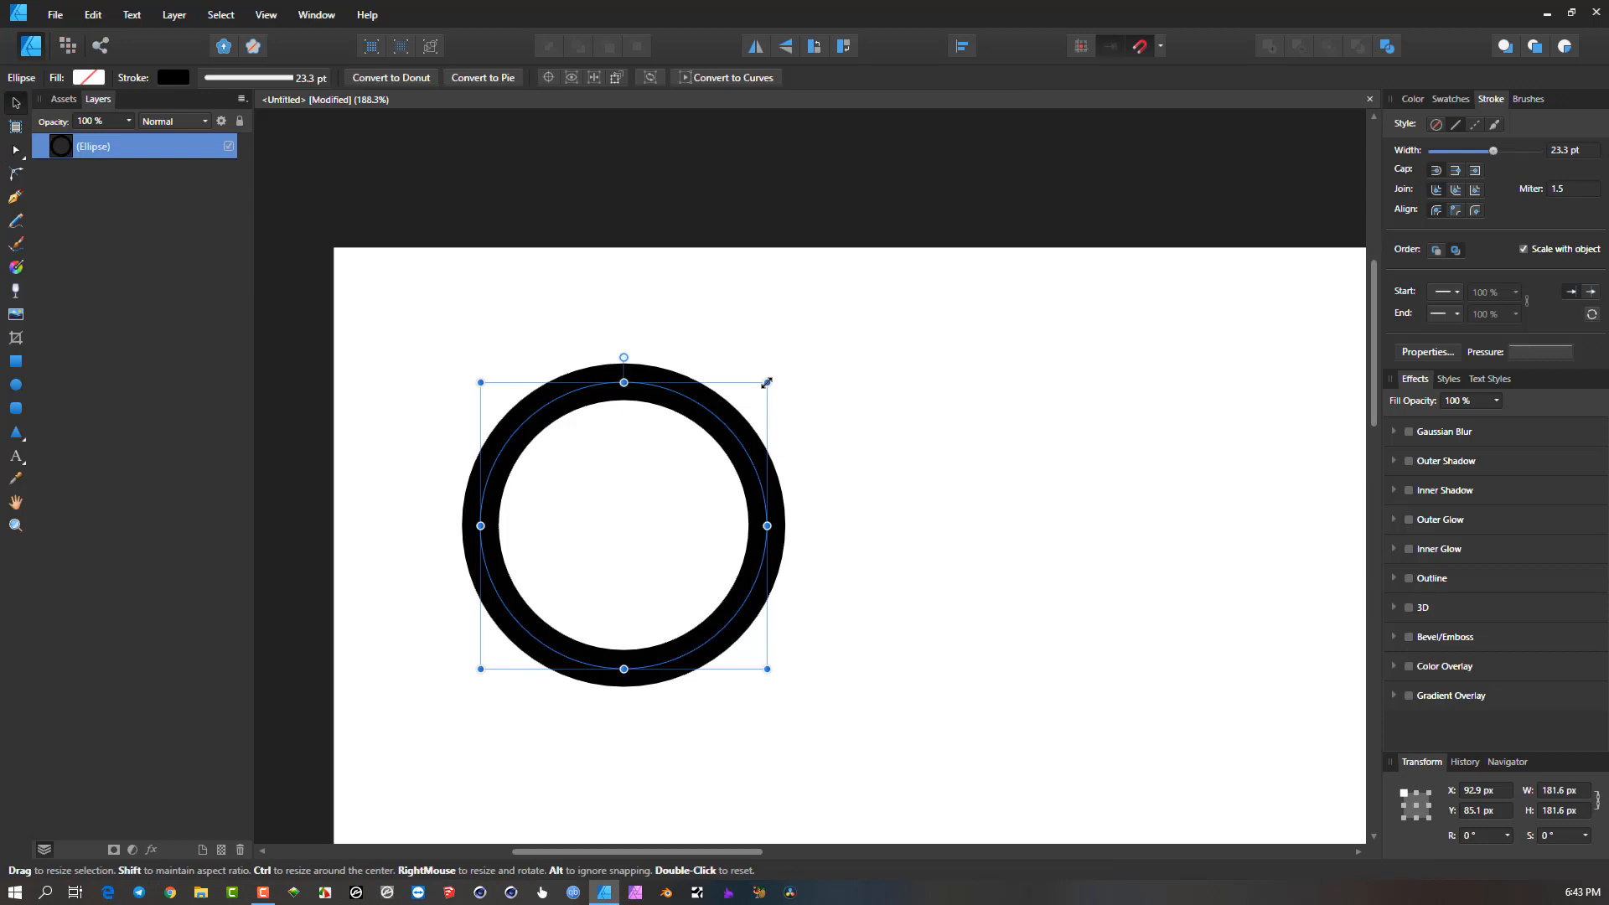
mouse_move(767, 383)
mouse_down()
mouse_move(645, 500)
mouse_move(786, 405)
mouse_move(710, 440)
mouse_move(649, 504)
mouse_up()
scroll(654, 513, up, 8)
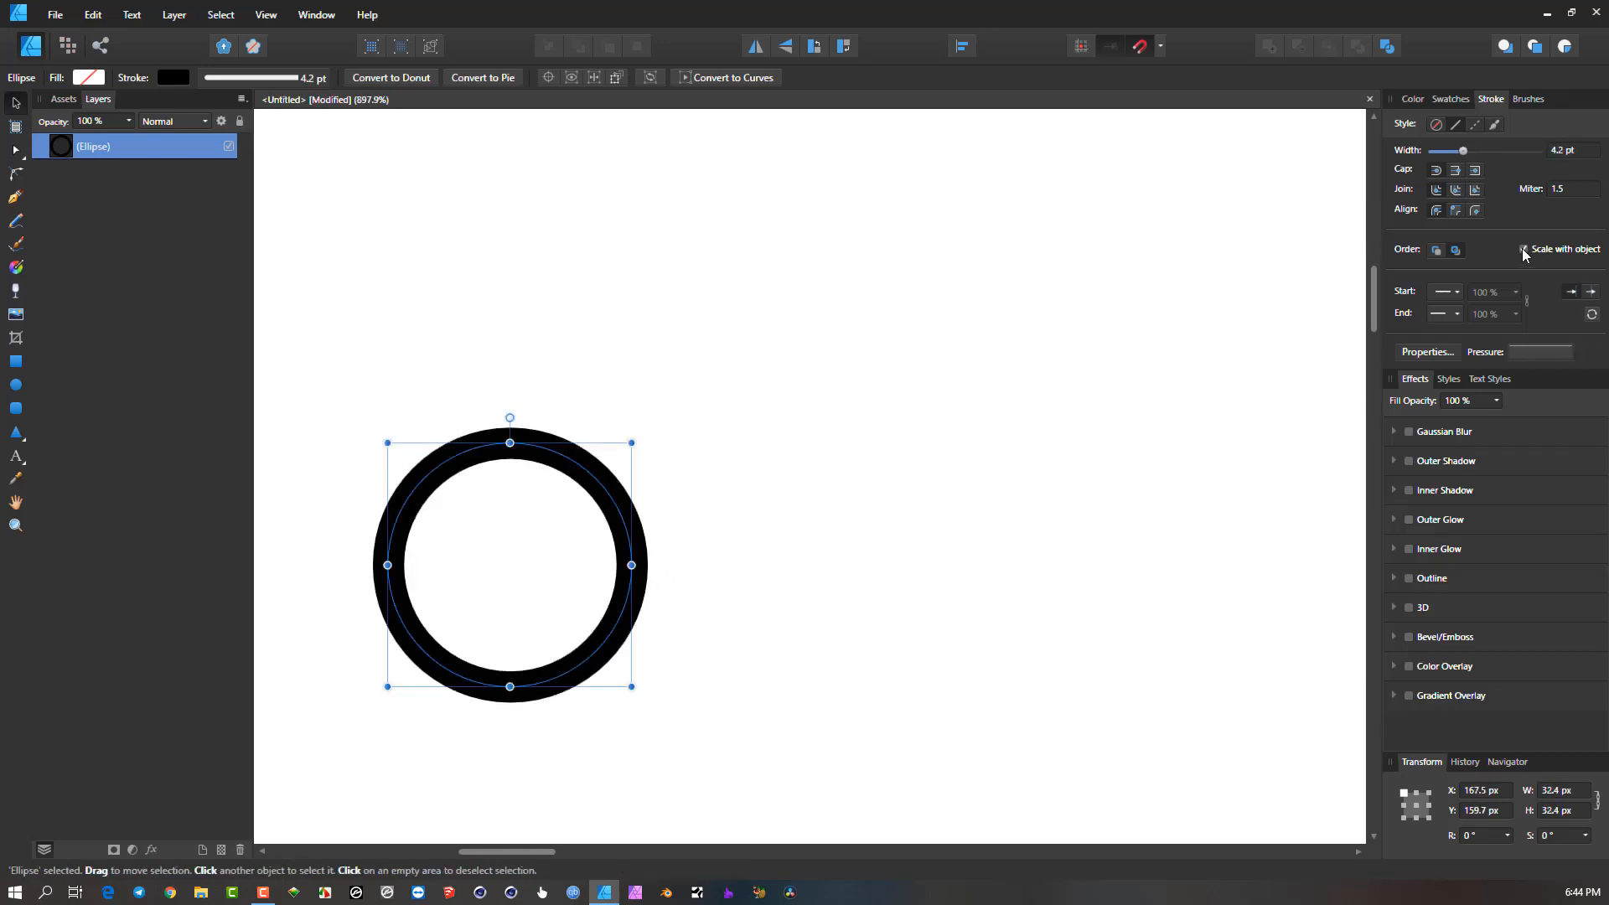
Try expanding the small circle's stroke at widths of 8 pt and 10.8 pt.
drag(1466, 152, 1470, 151)
key(ctrl+alt+shift+s)
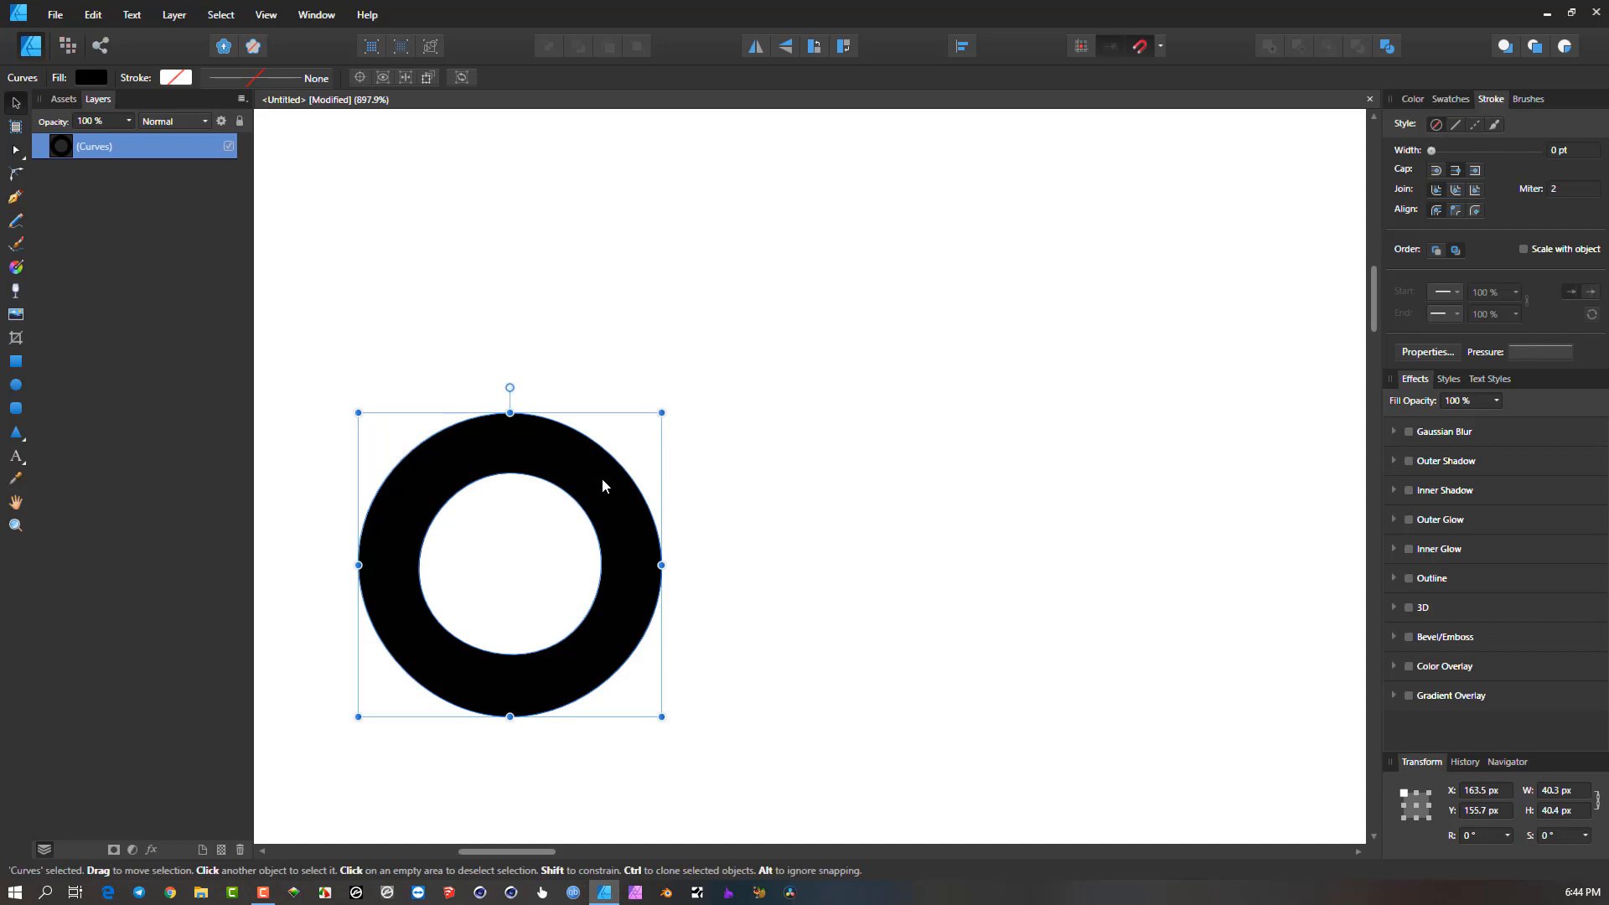
key(ctrl+z)
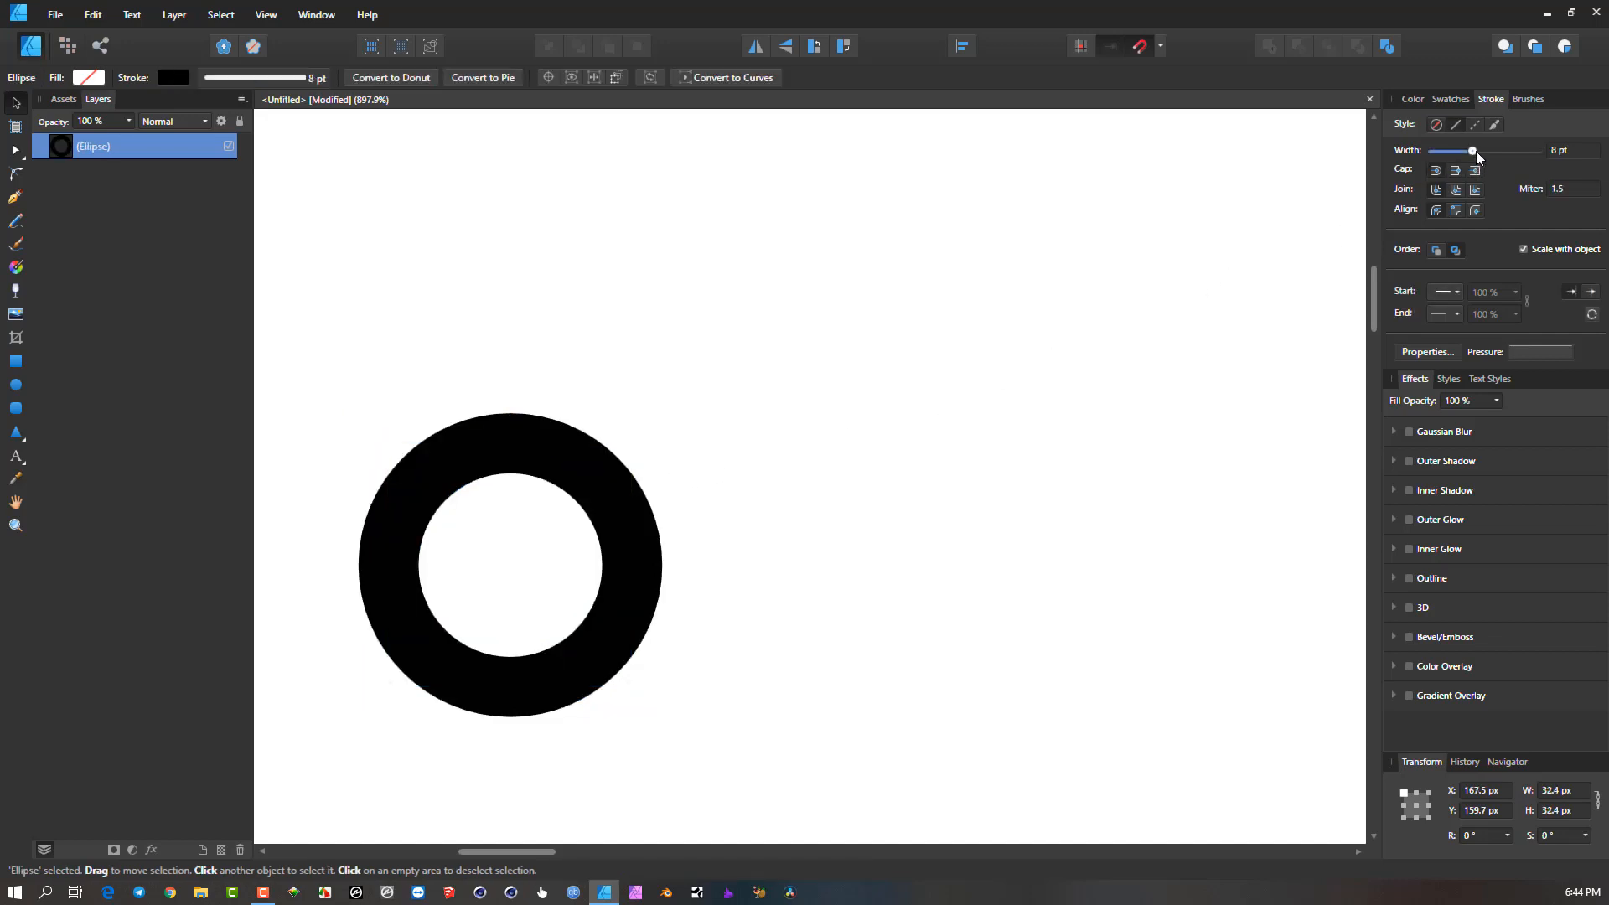
drag(1475, 151, 1479, 151)
key(ctrl+alt+shift+s)
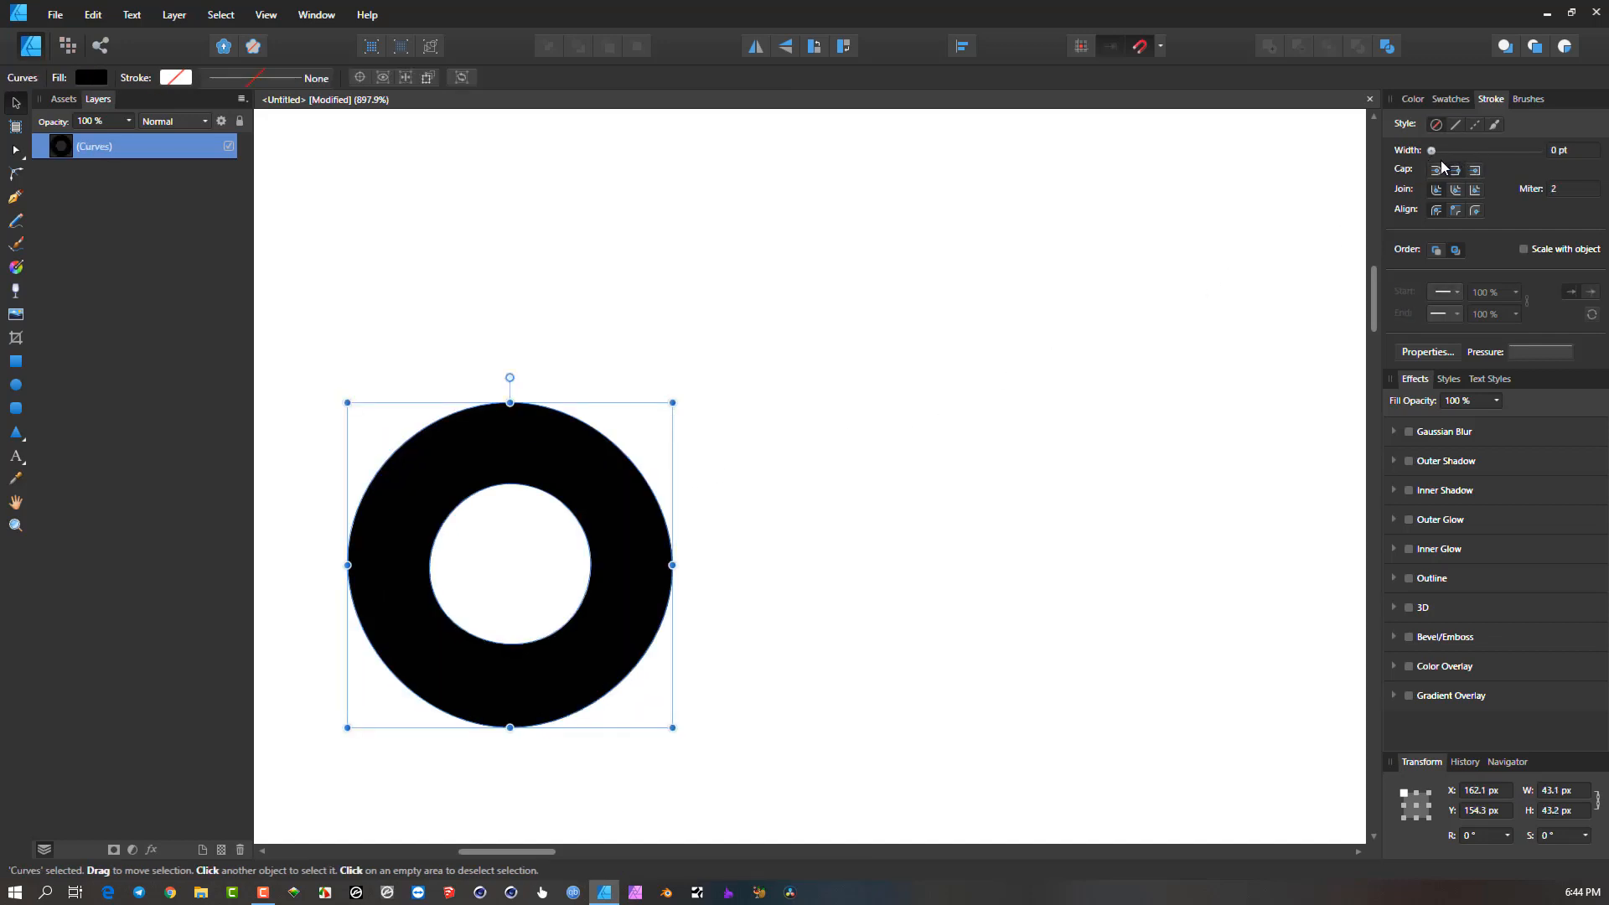
key(ctrl+z)
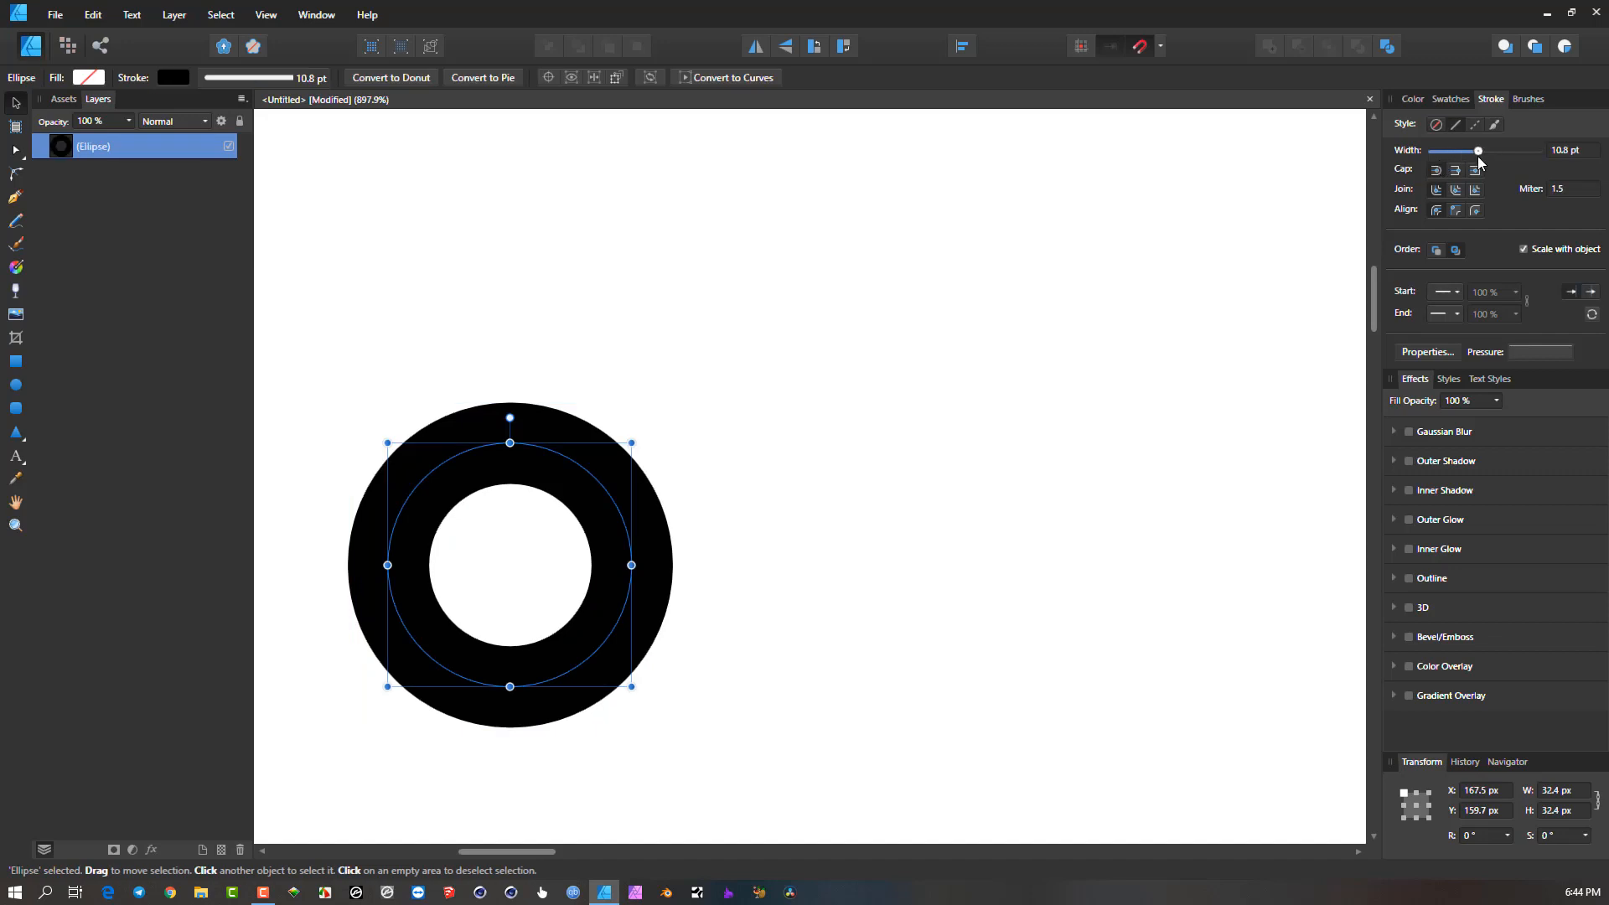
Reduce the small circle's stroke width to 2.1 pt.
drag(1477, 153, 1457, 160)
scroll(550, 539, up, 2)
drag(550, 539, 639, 479)
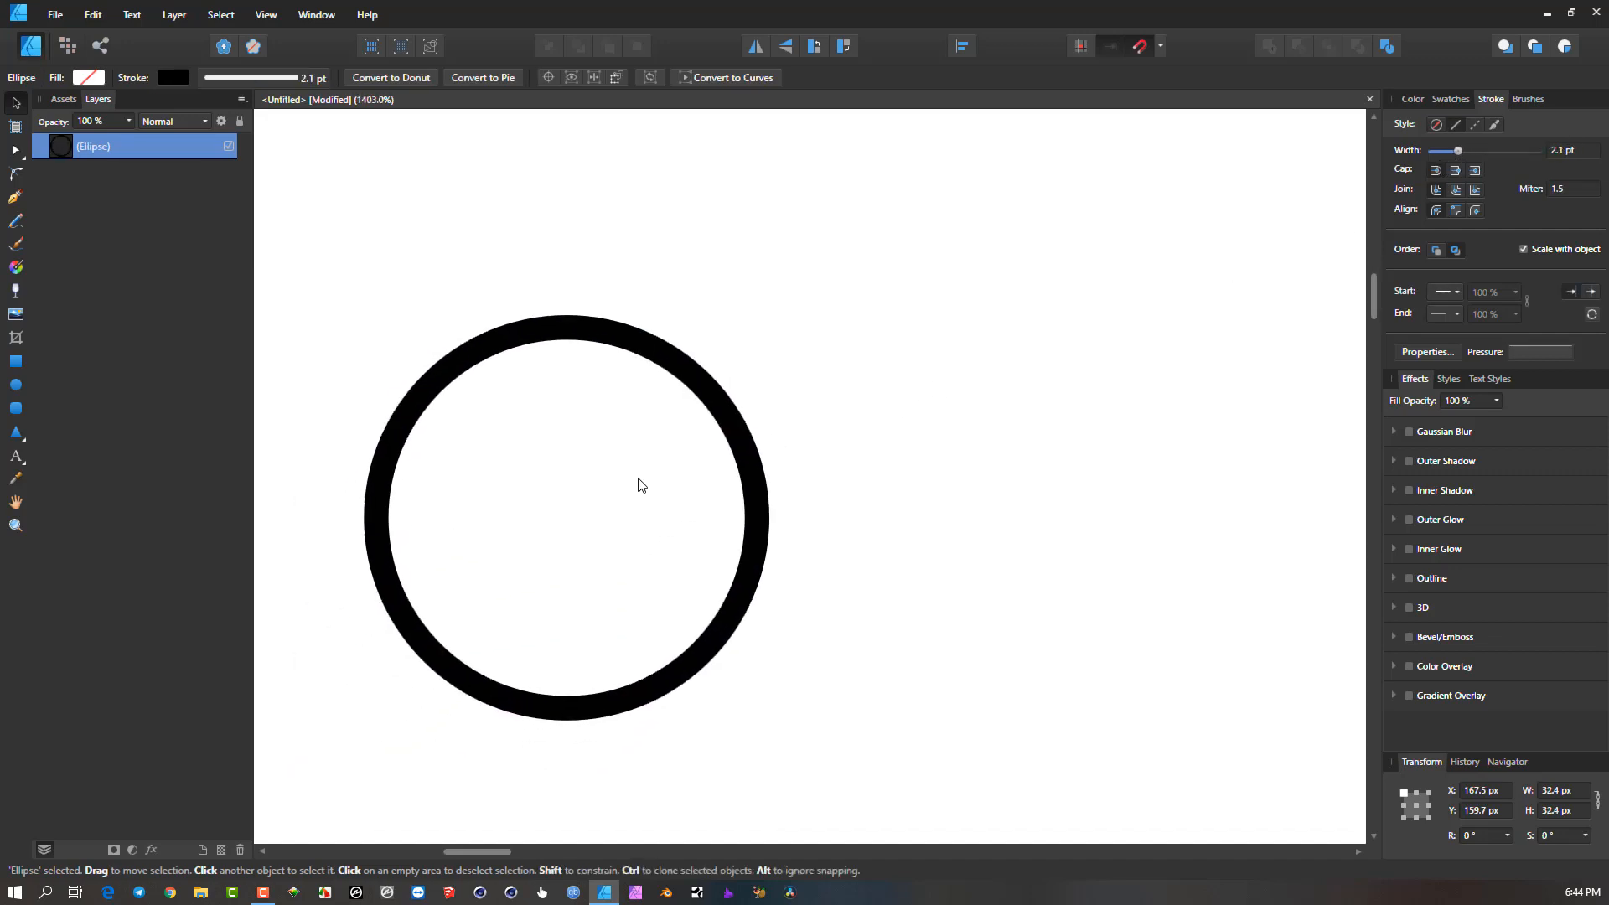
Try expanding the thin 2.1 pt stroke and inspect how evenly the ring keeps its thickness.
key(ctrl+alt+shift+s)
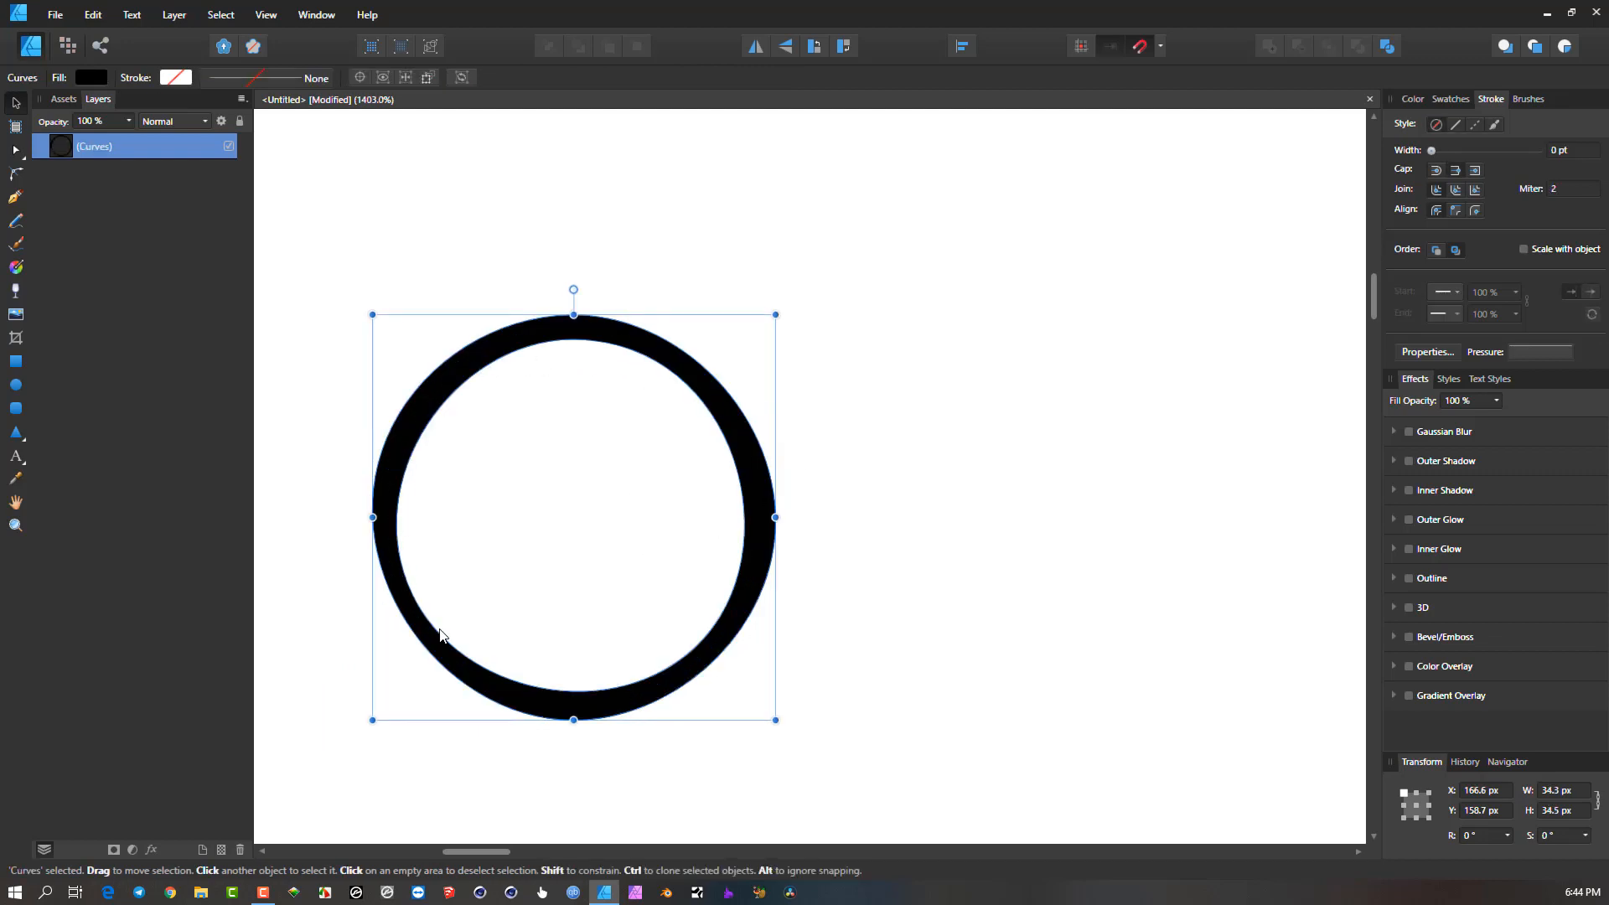
key(ctrl+z)
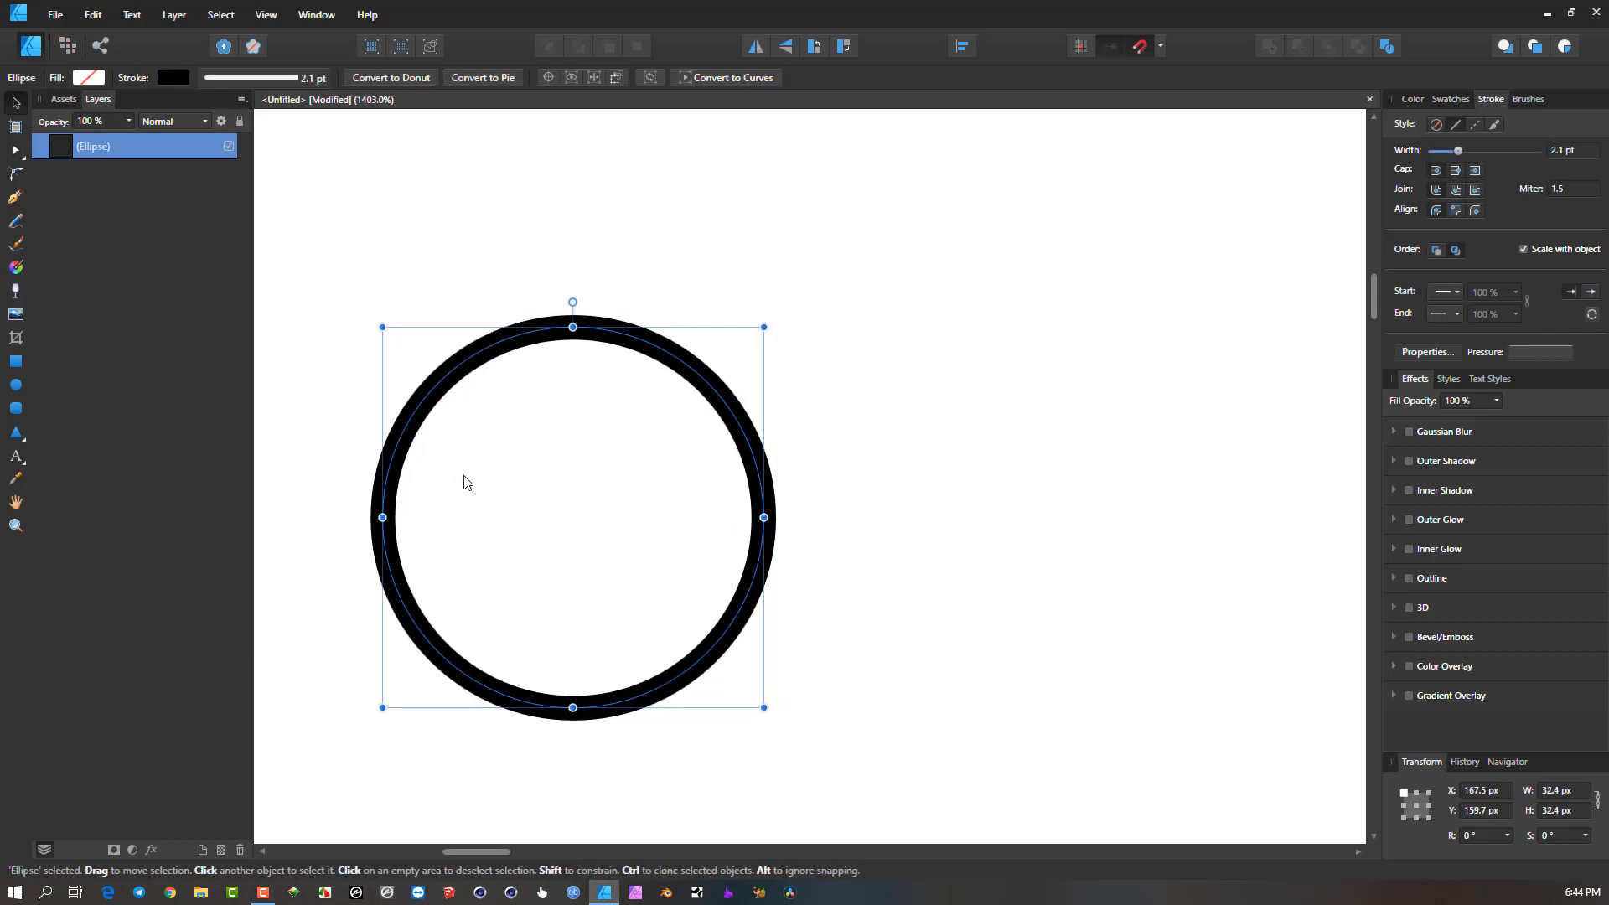
scroll(577, 492, down, 2)
drag(573, 485, 546, 462)
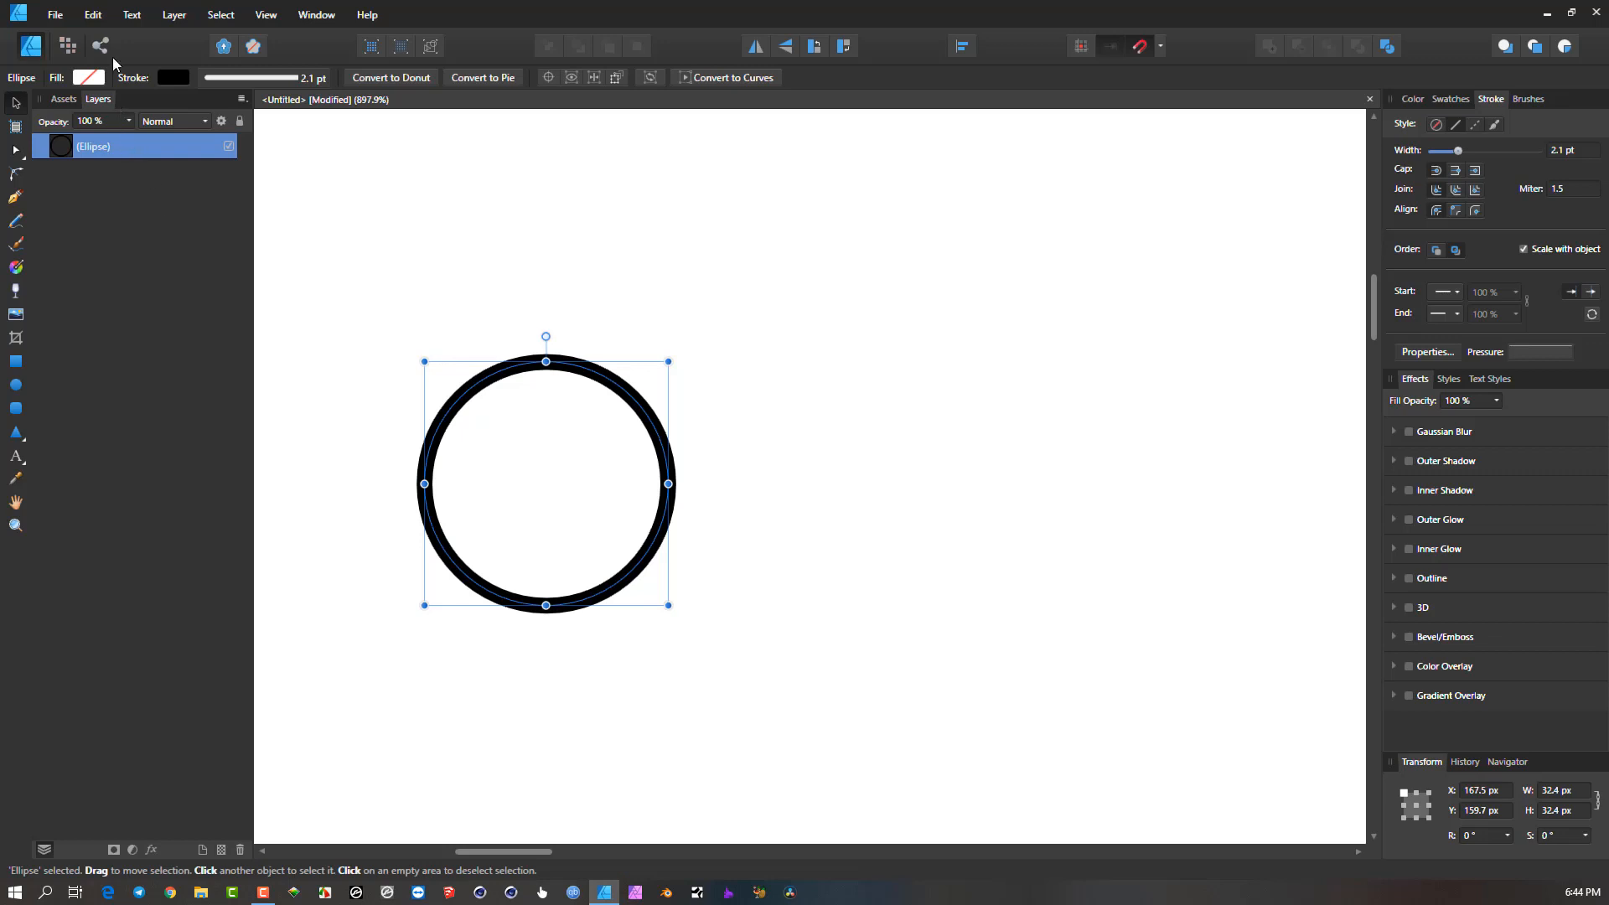
click(172, 16)
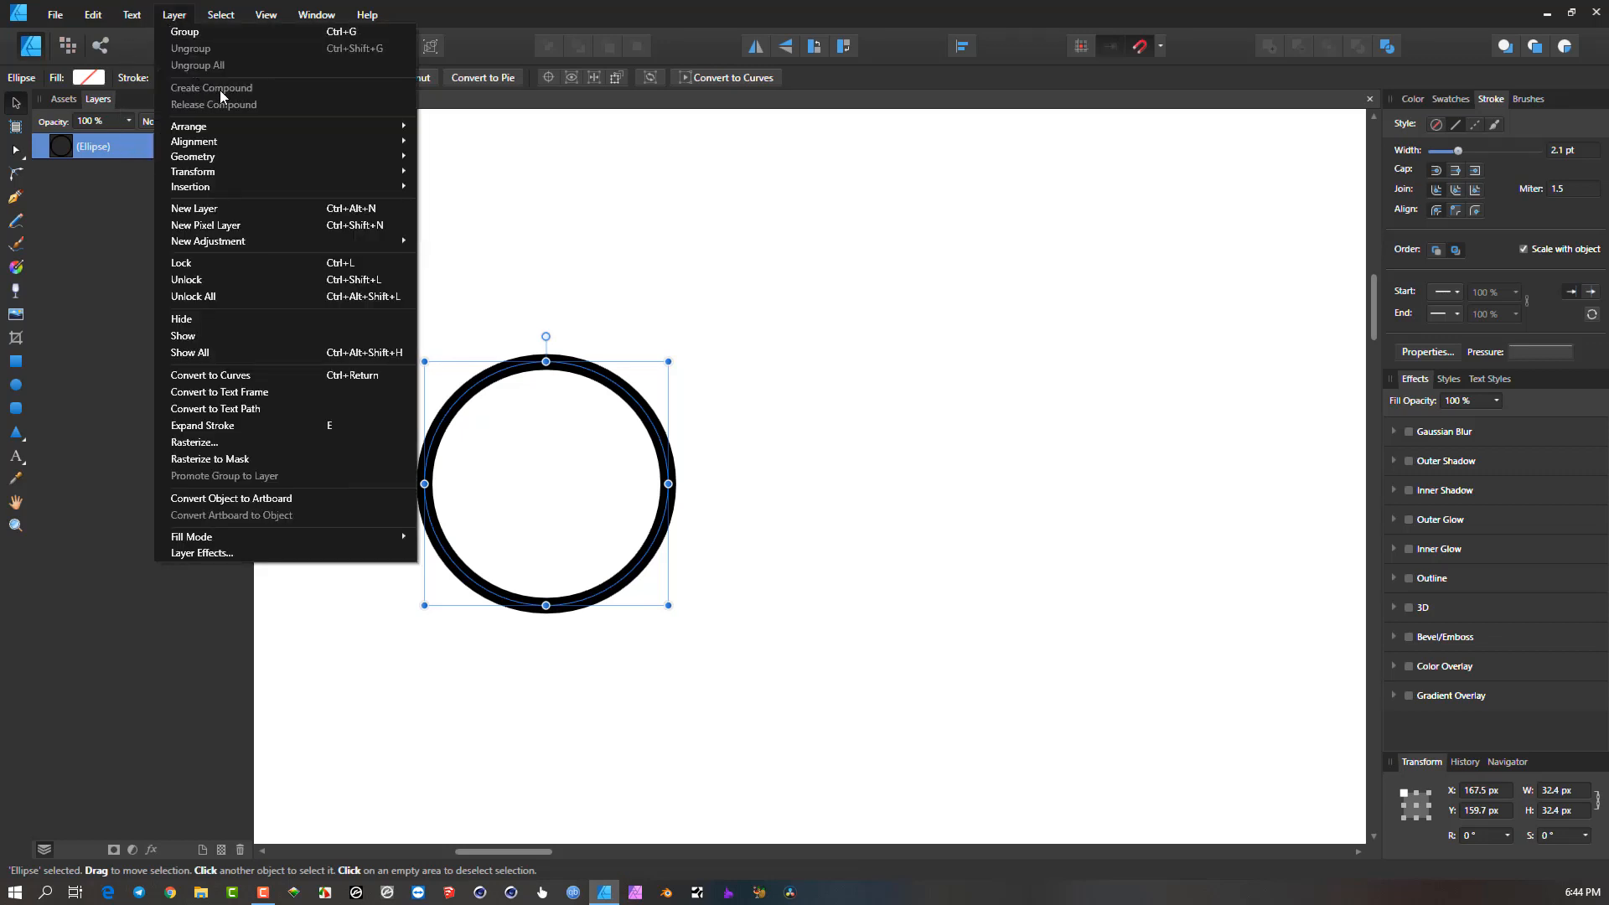
click(530, 13)
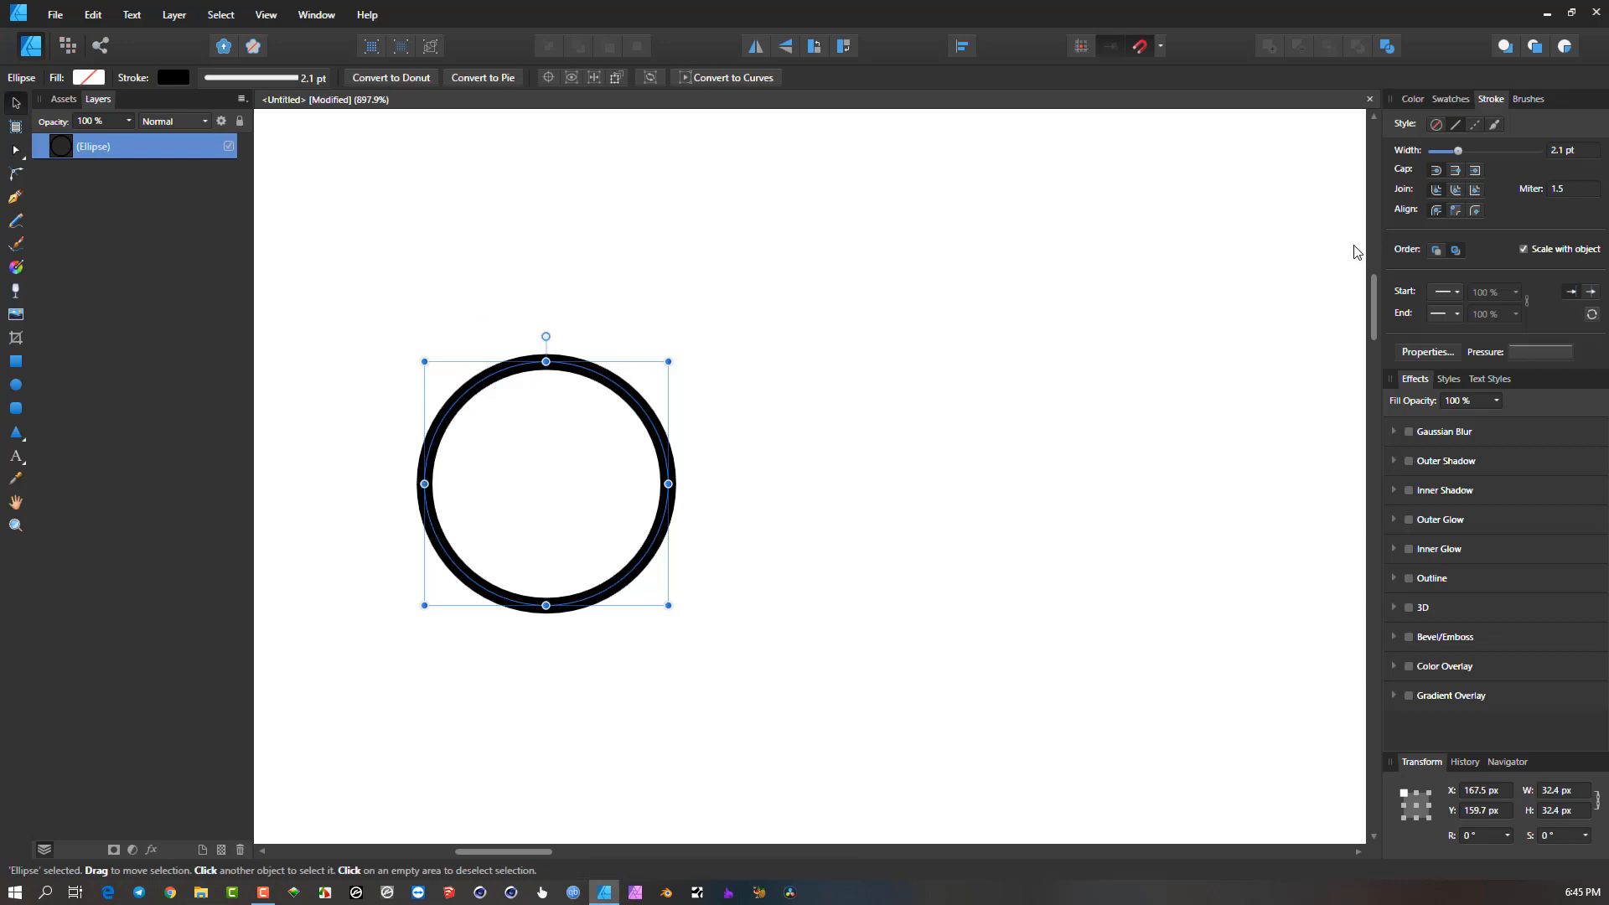
Swap the small circle's stroke and fill colours to make it solid black, and enlarge it proportionally to about 52.2 px.
click(1412, 99)
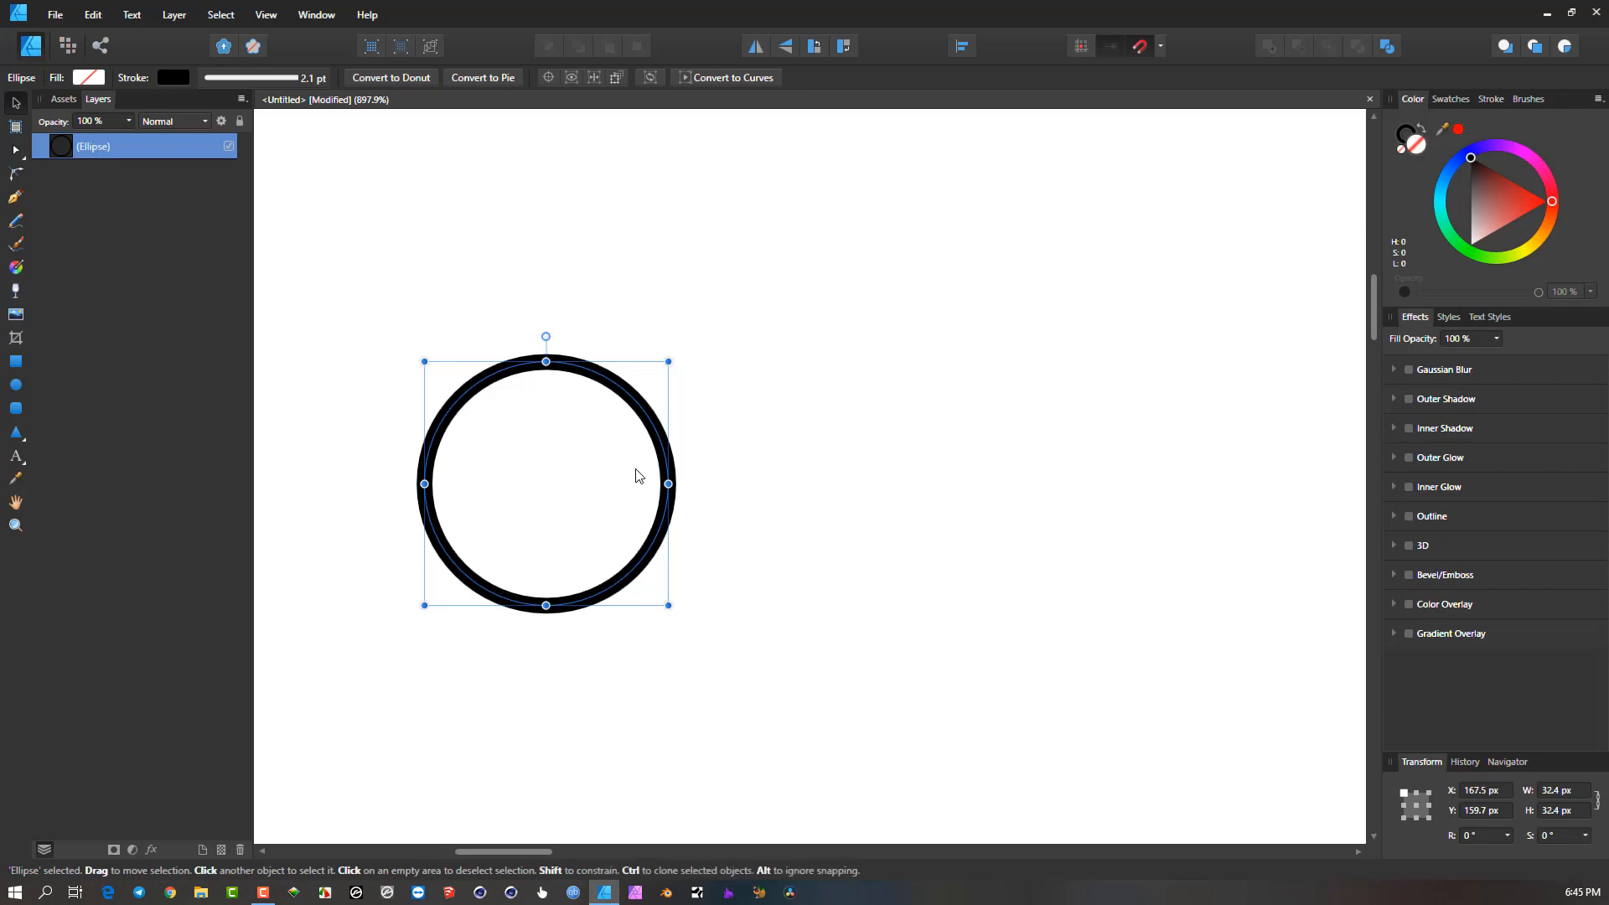
click(1421, 129)
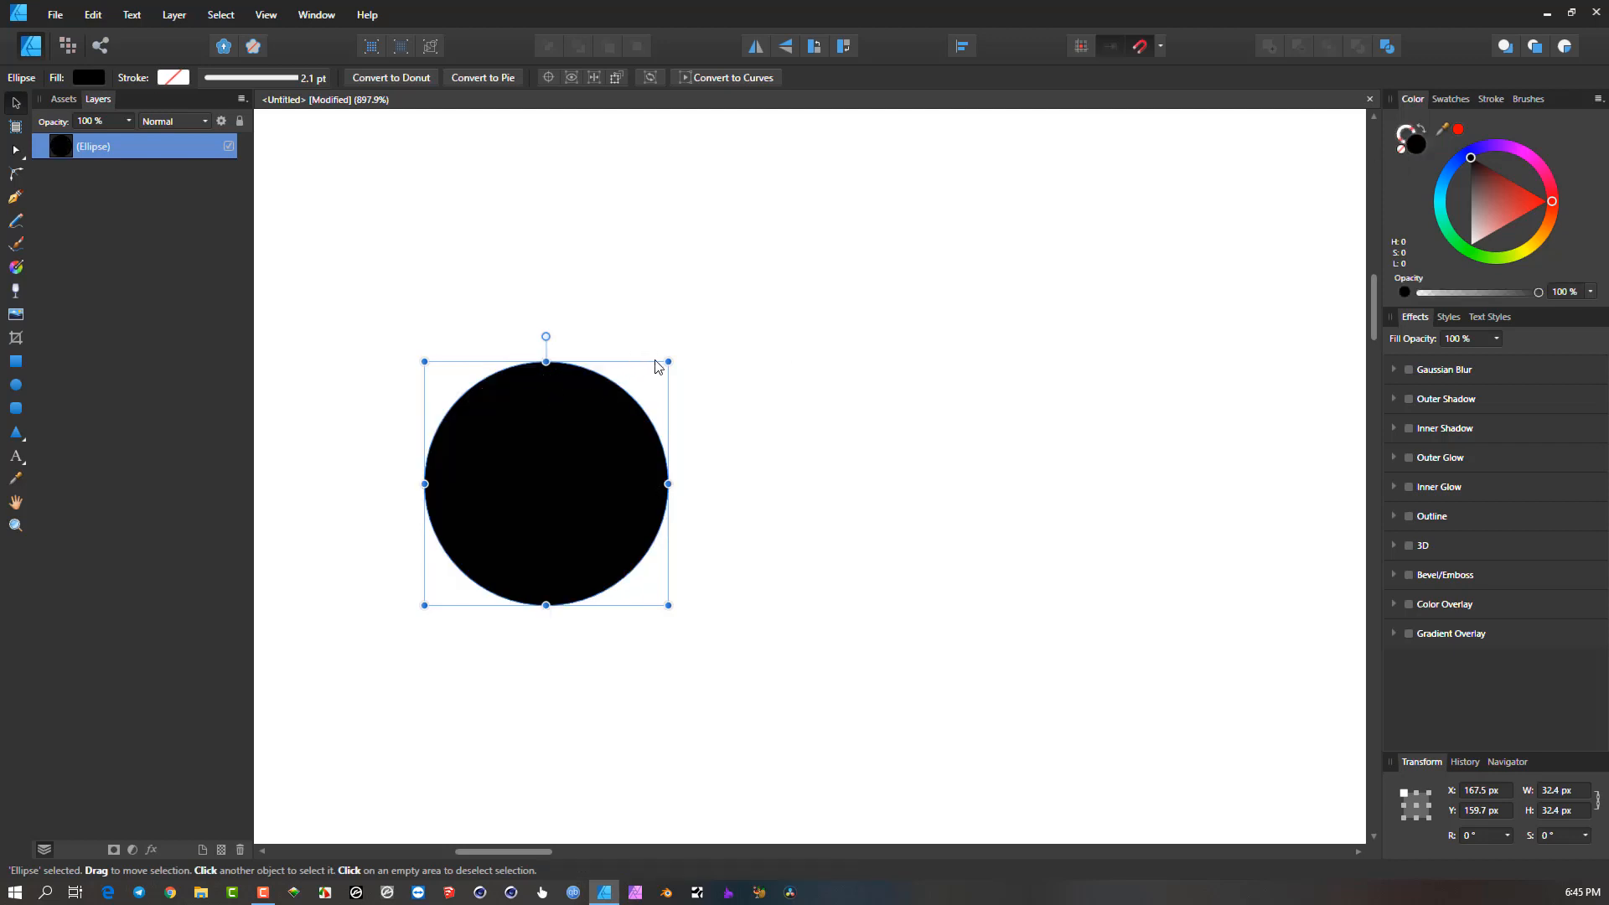
mouse_move(670, 362)
mouse_down()
mouse_move(765, 298)
mouse_move(753, 312)
mouse_up()
drag(631, 388, 662, 375)
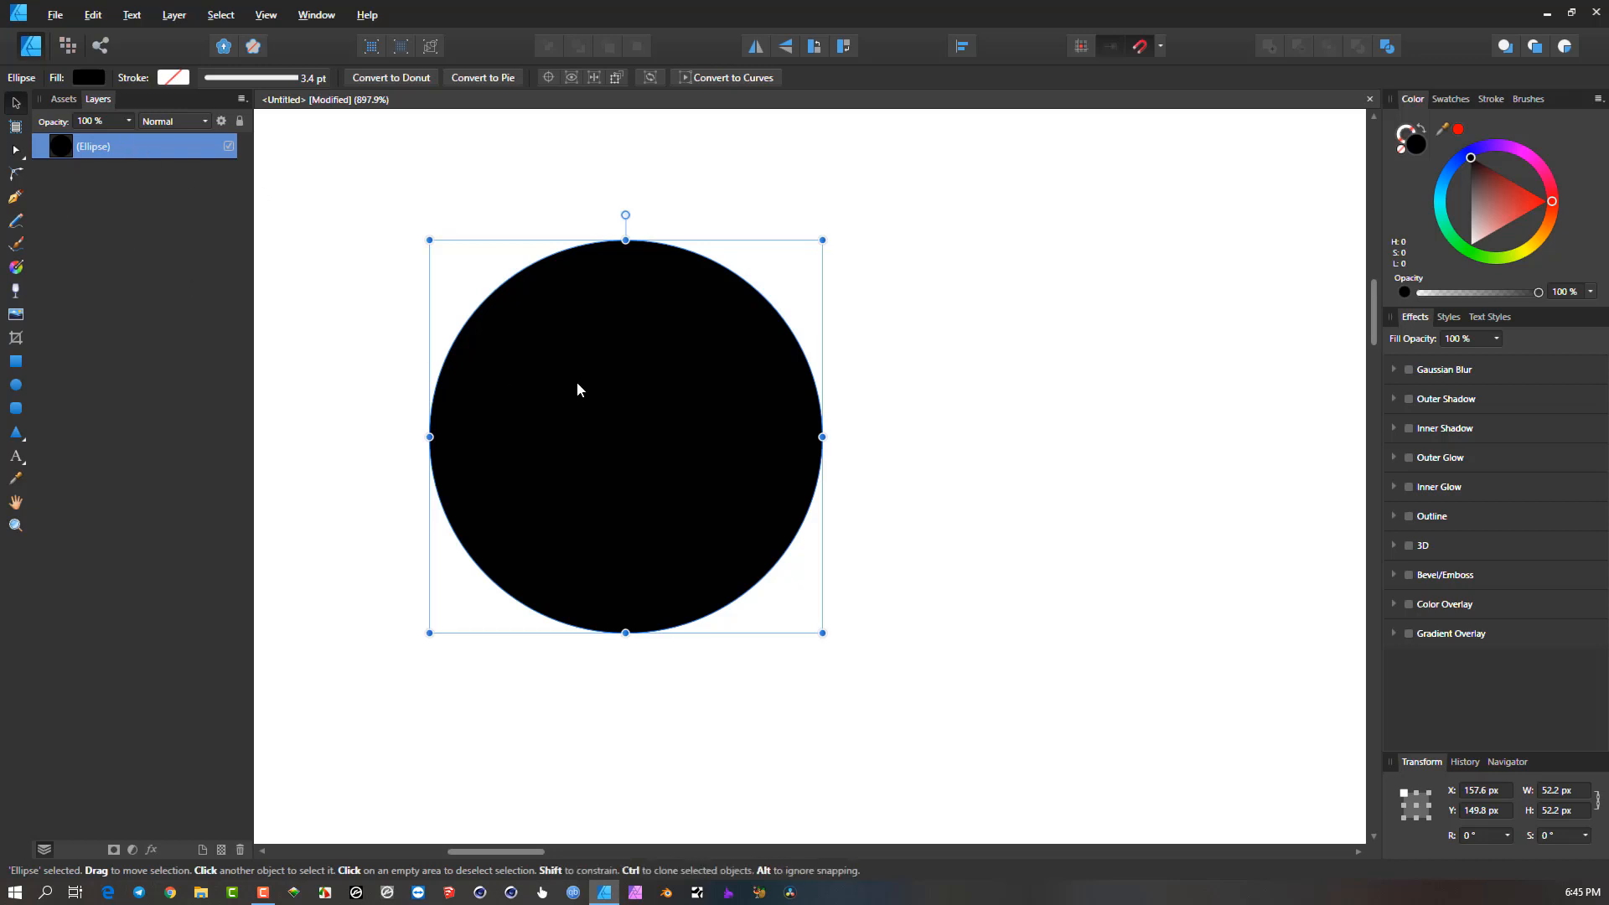
Duplicate the black circle, fill the copy red and shrink it around its centre to about 46.1 px.
key(ctrl+j)
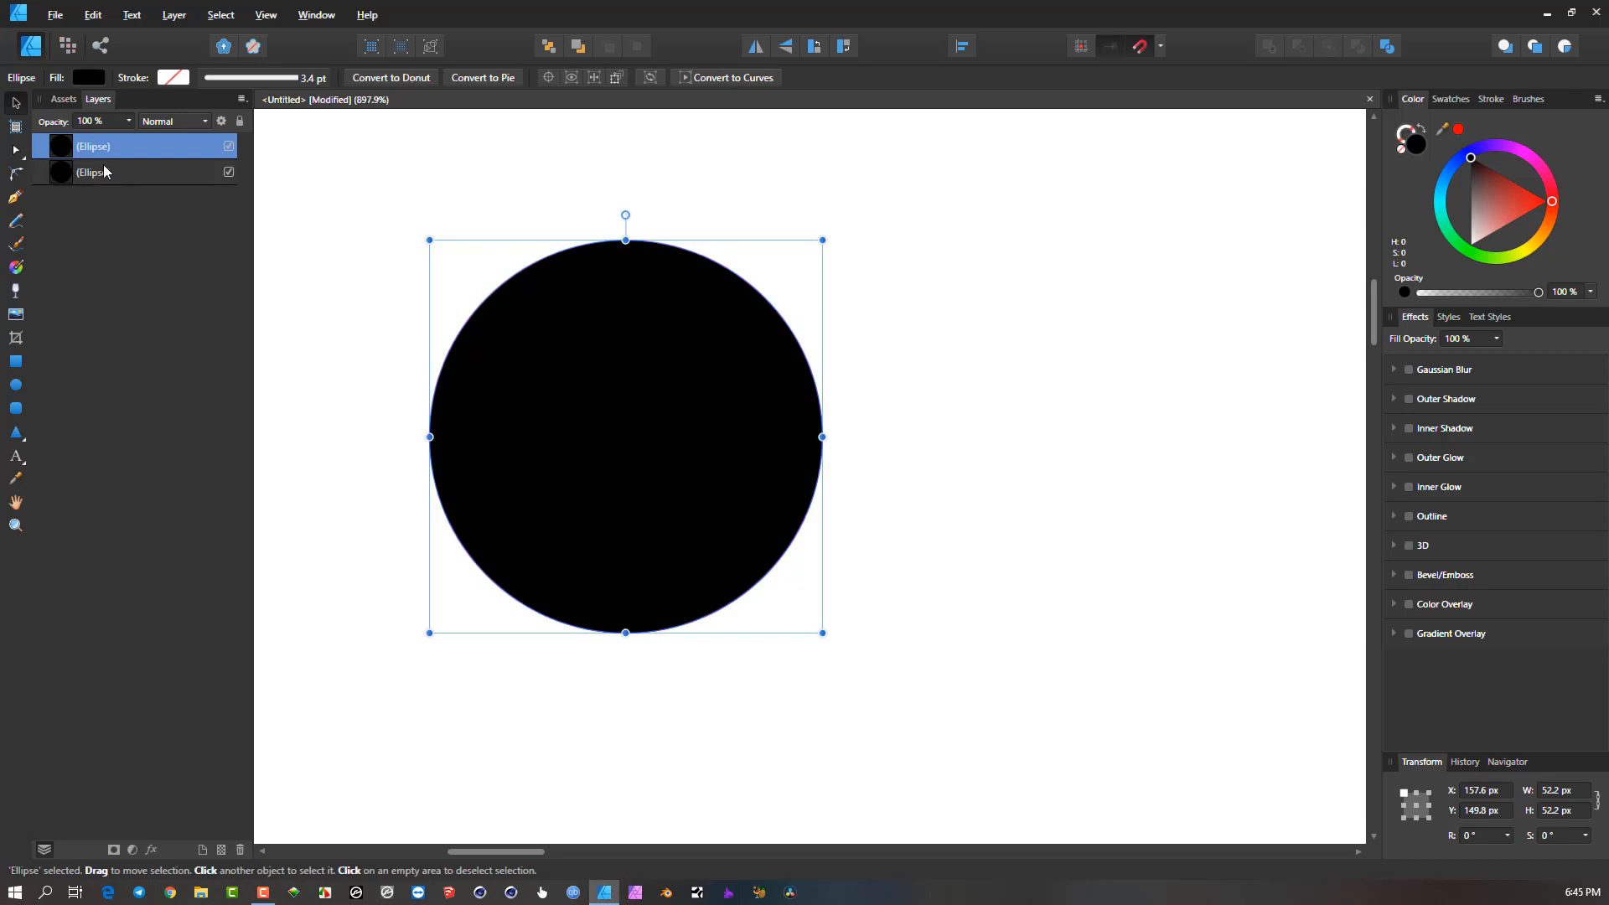
click(1548, 201)
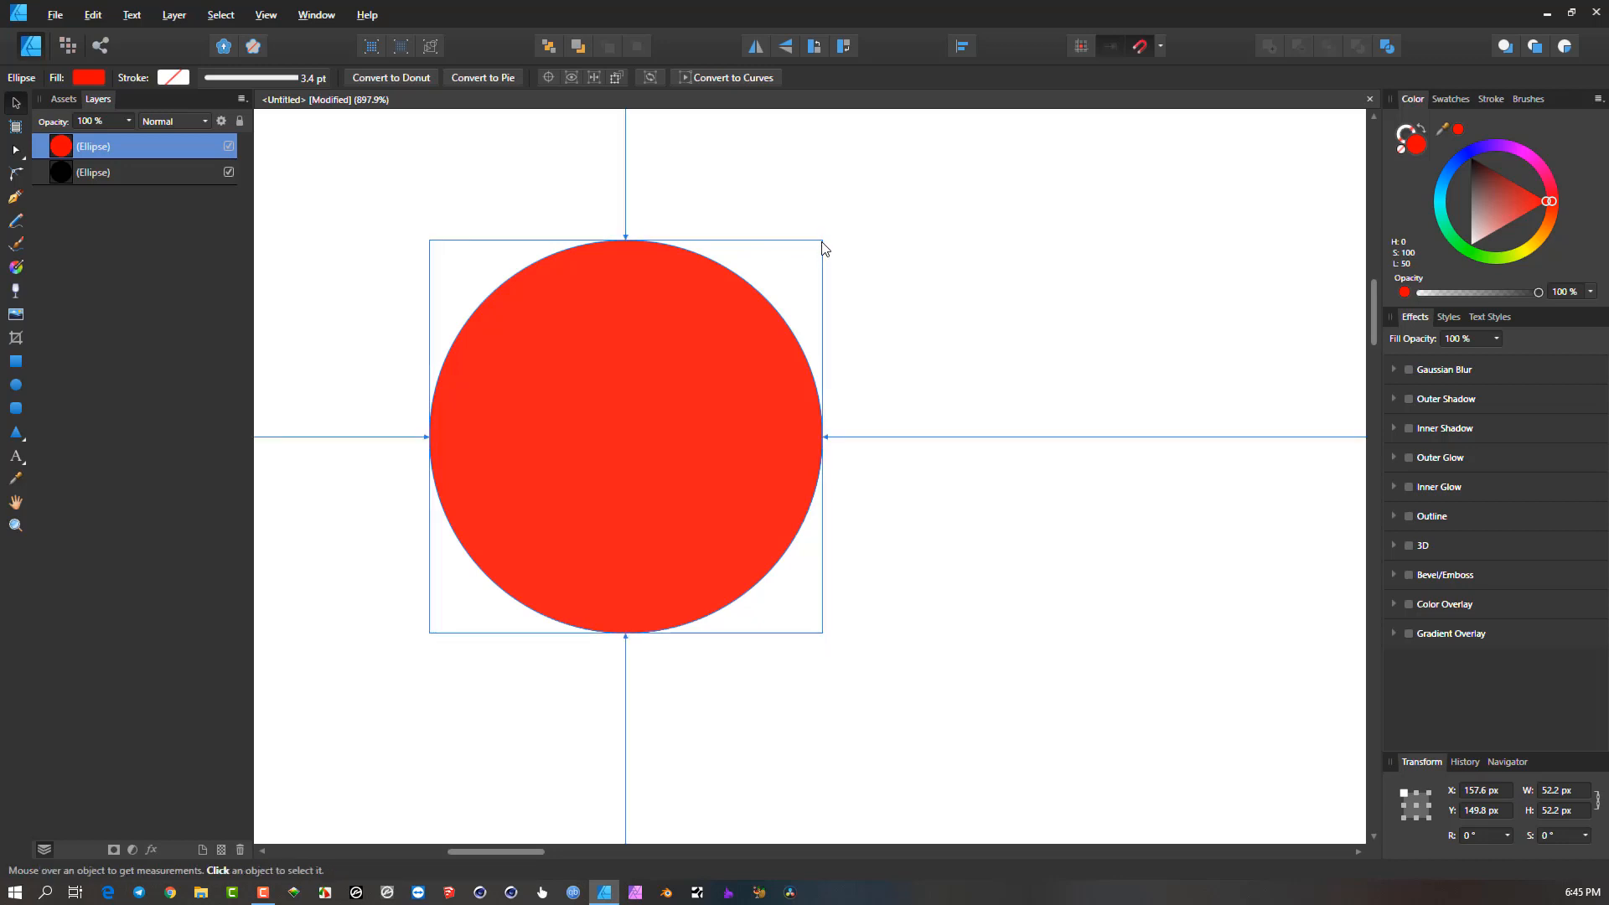
drag(822, 241, 799, 263)
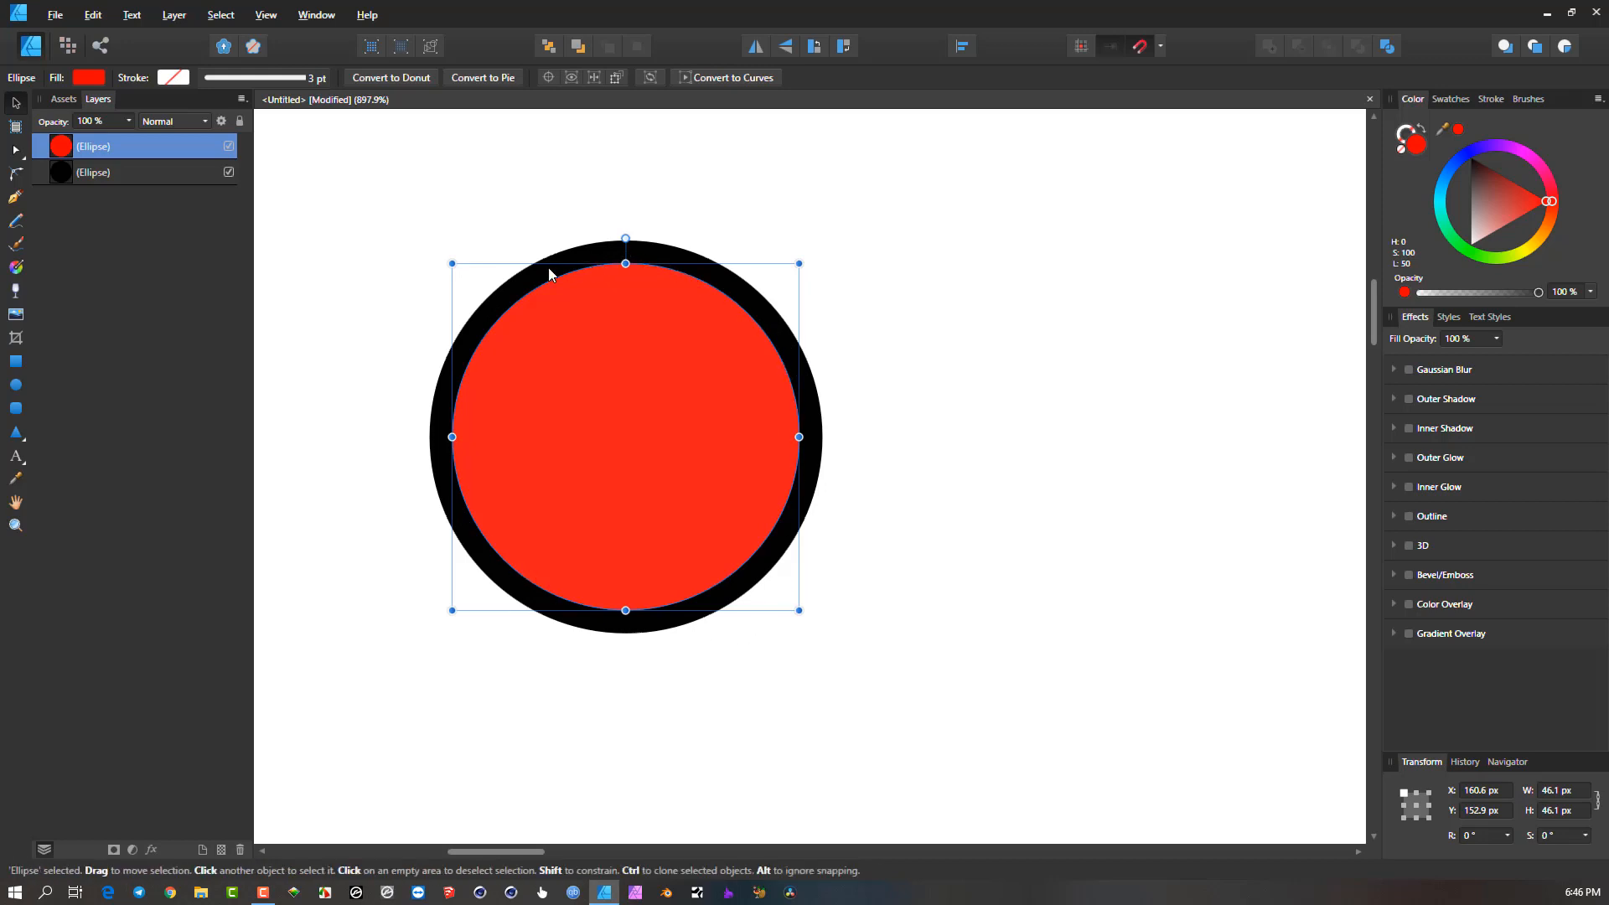
Try subtracting the red circle from the black circle destructively, and undo the operation.
click(109, 167)
shift+click(119, 146)
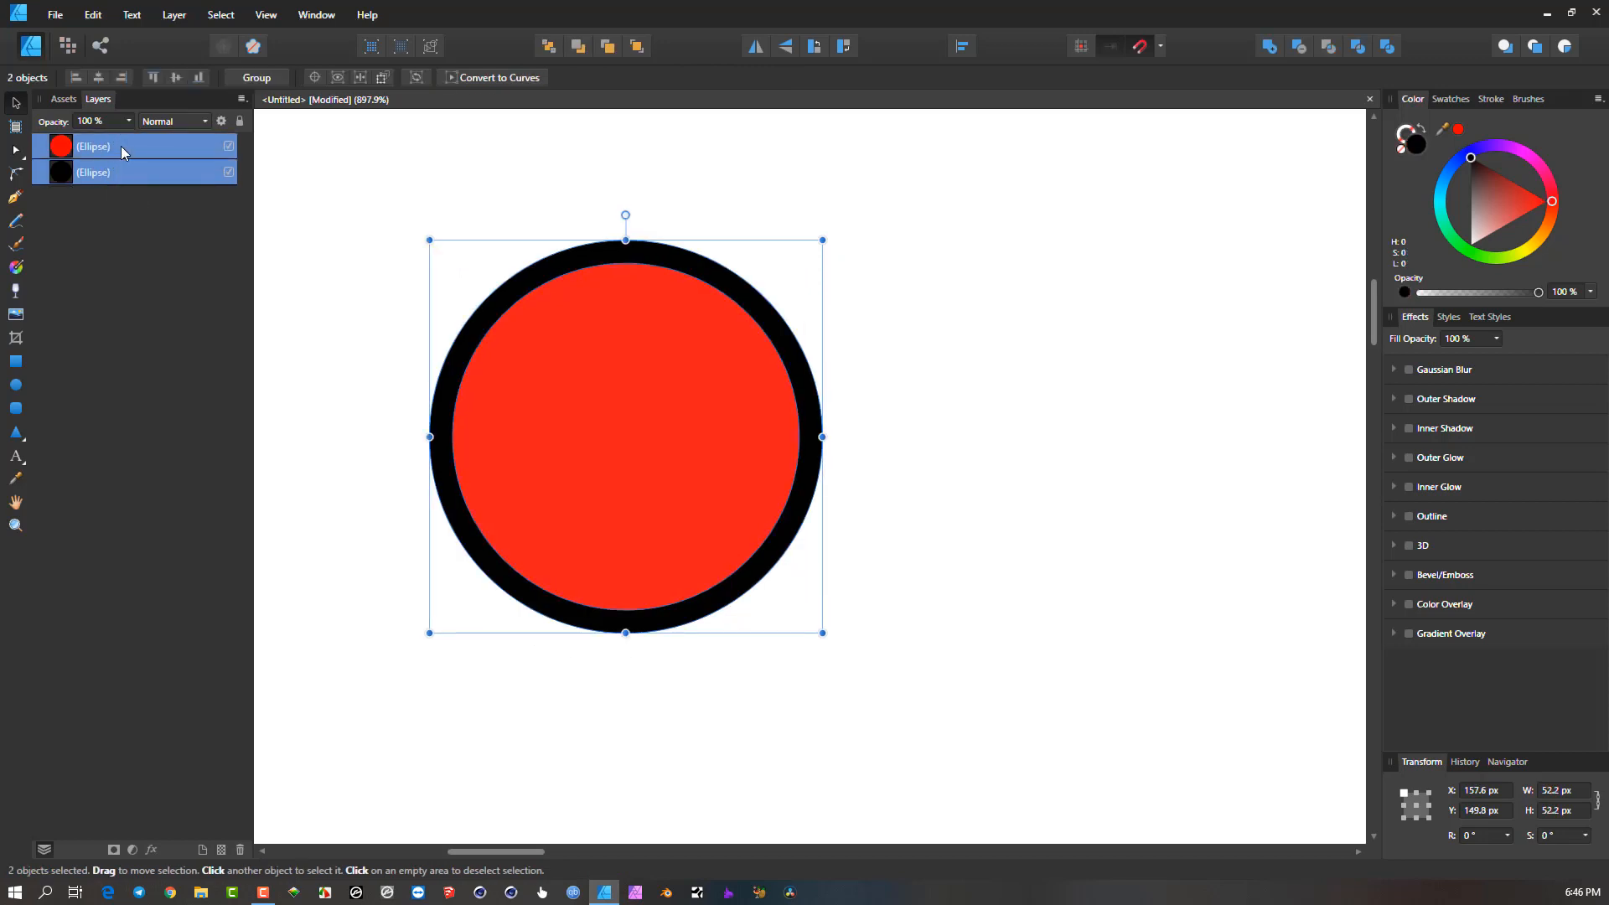
click(1300, 49)
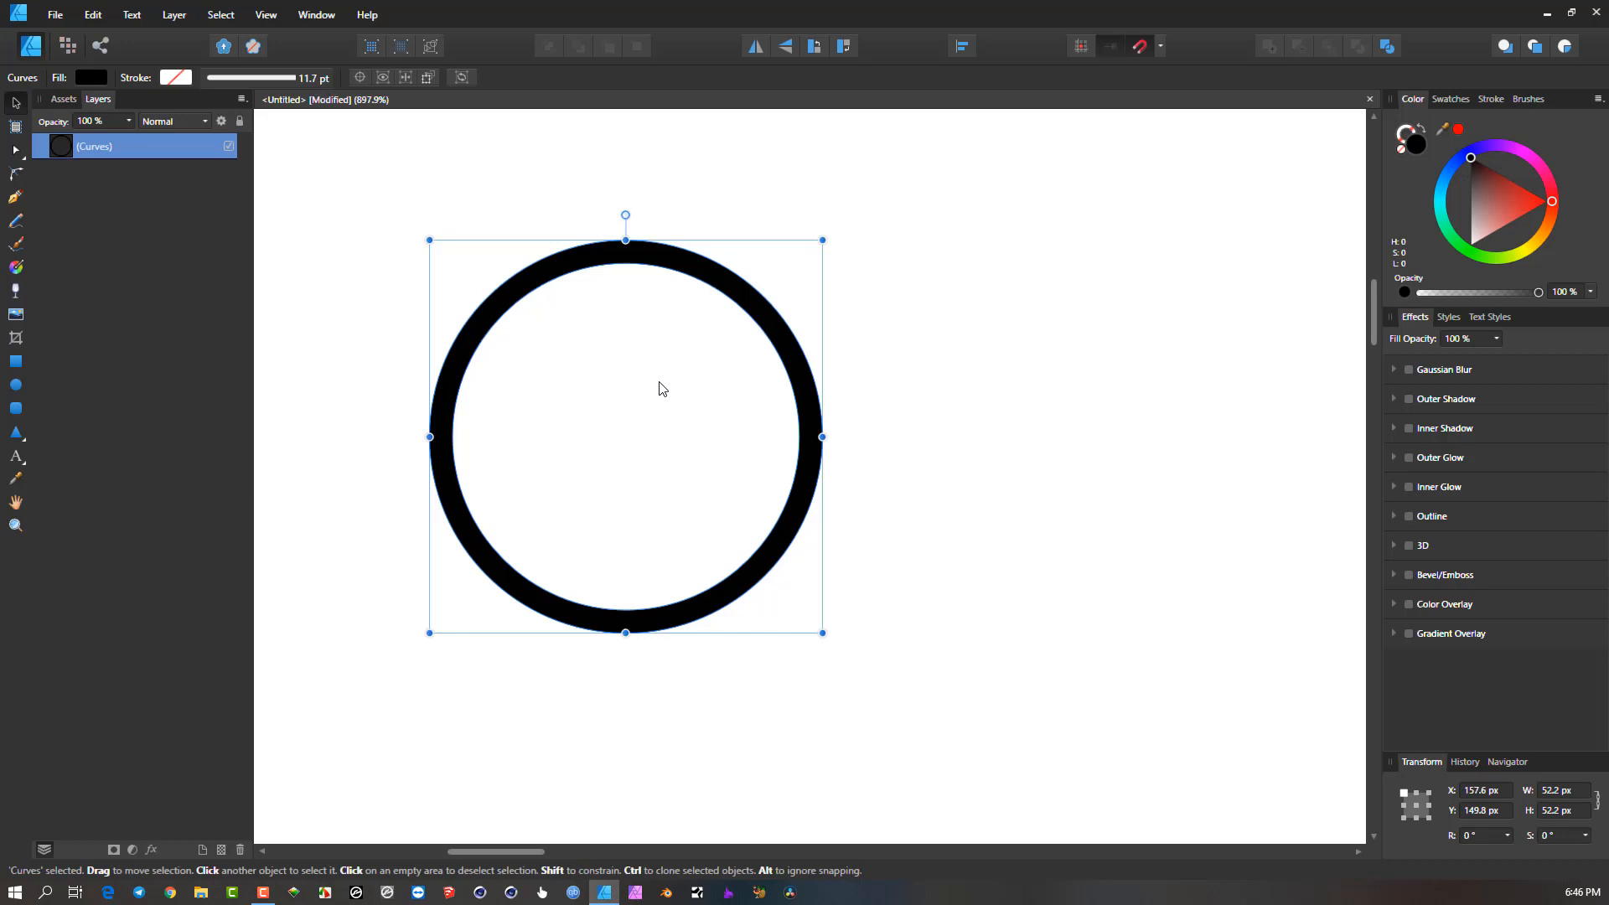
key(ctrl+z)
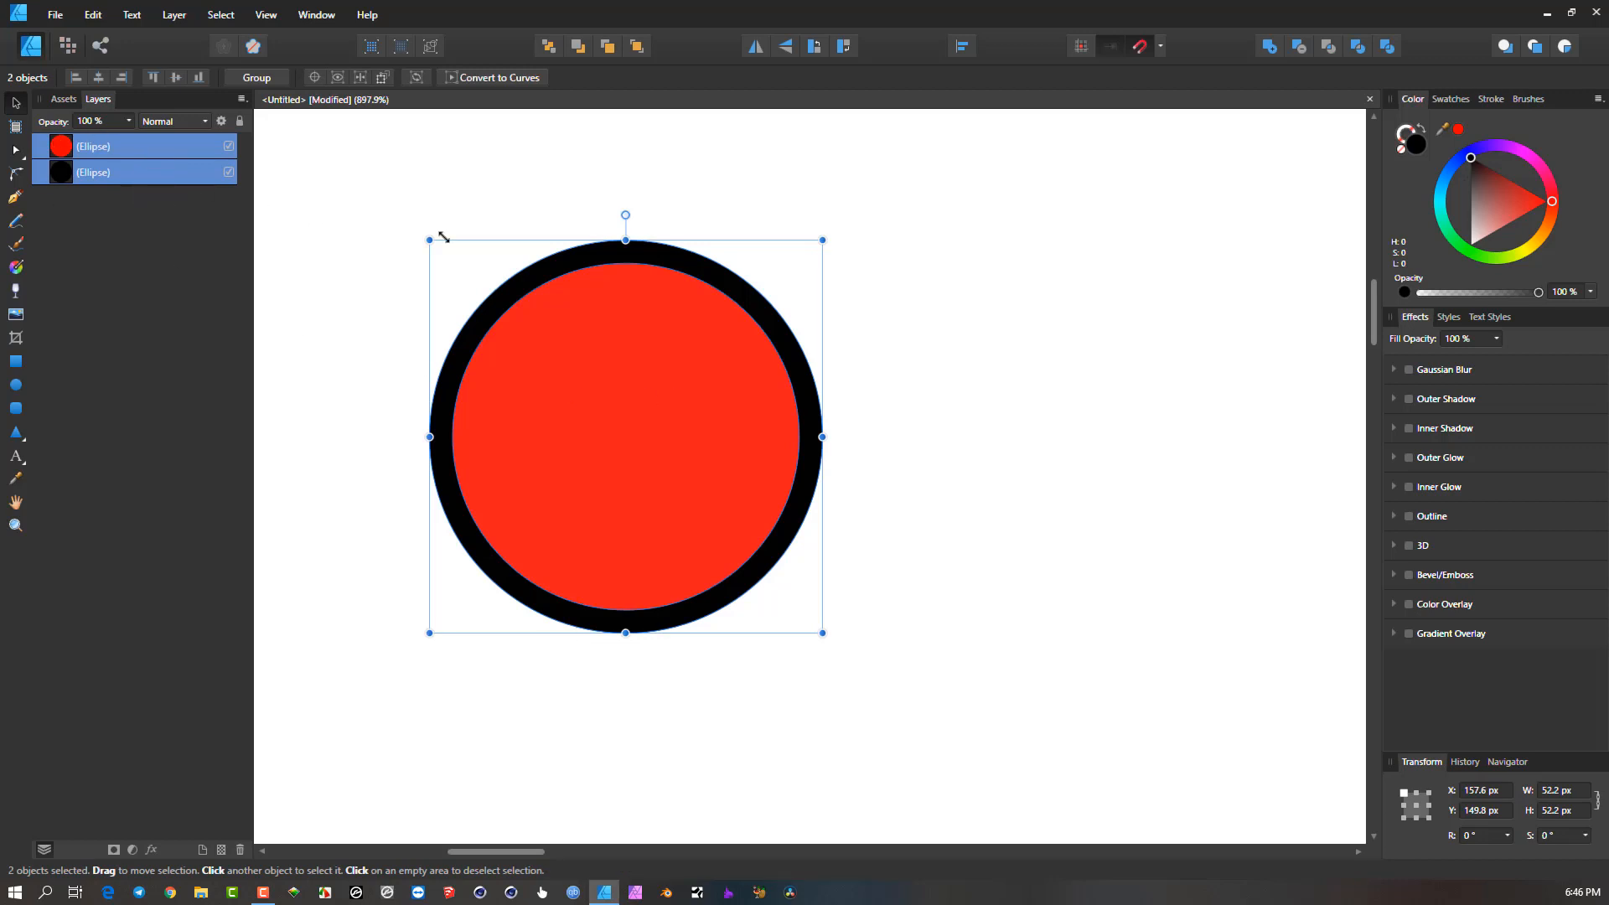
Select both the red and the black circle and combine them into a compound.
click(353, 172)
drag(339, 146, 973, 772)
click(174, 16)
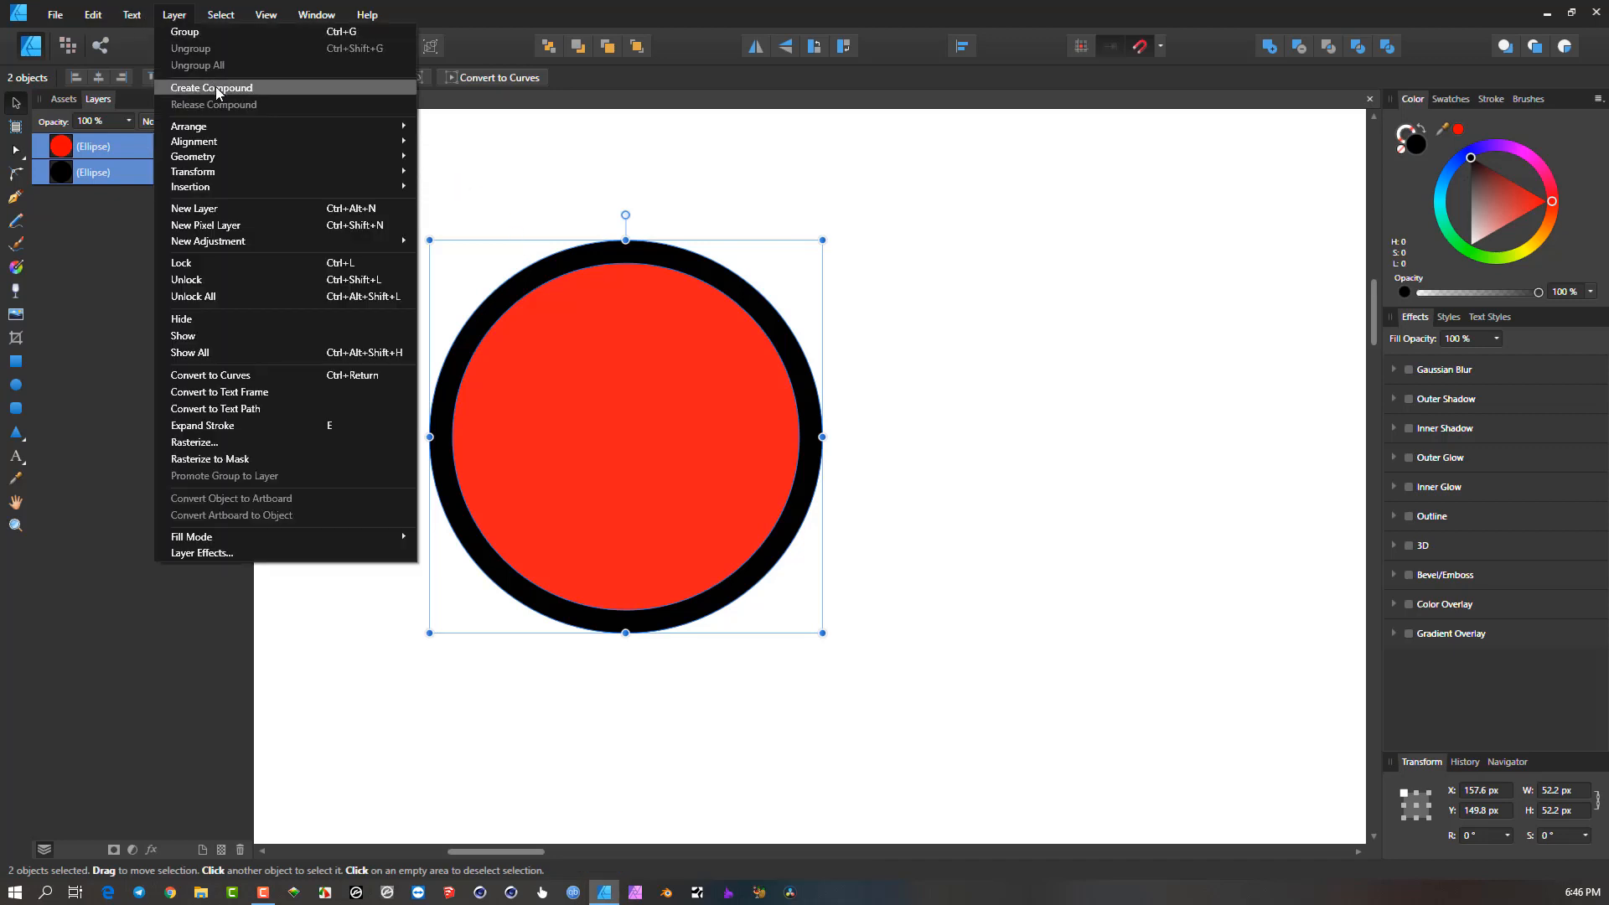
click(509, 4)
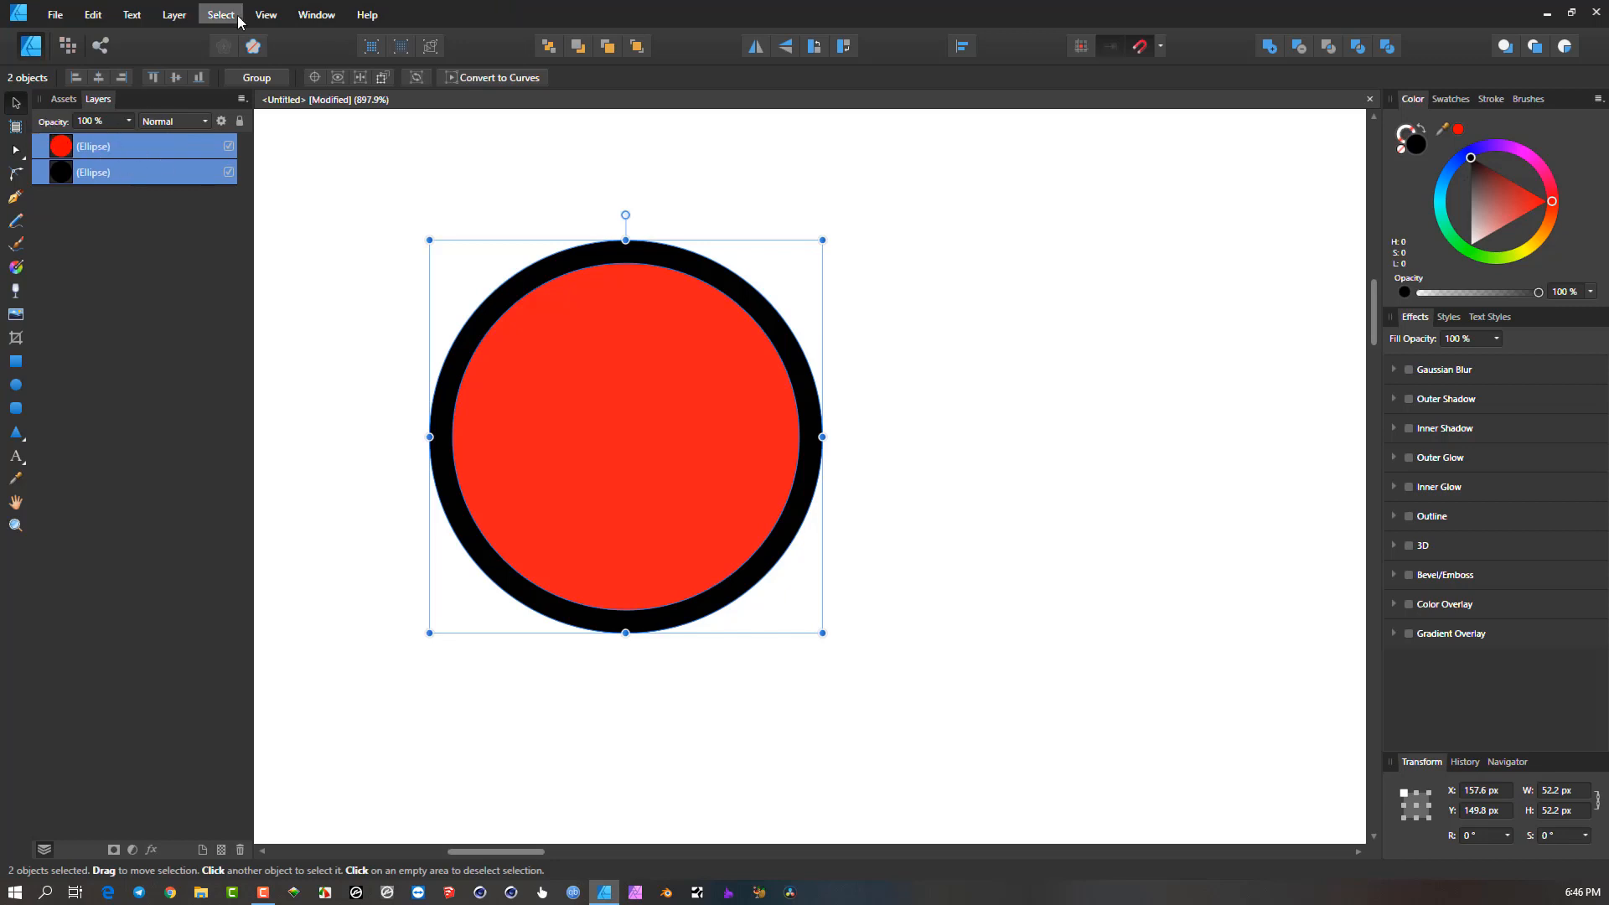
click(174, 14)
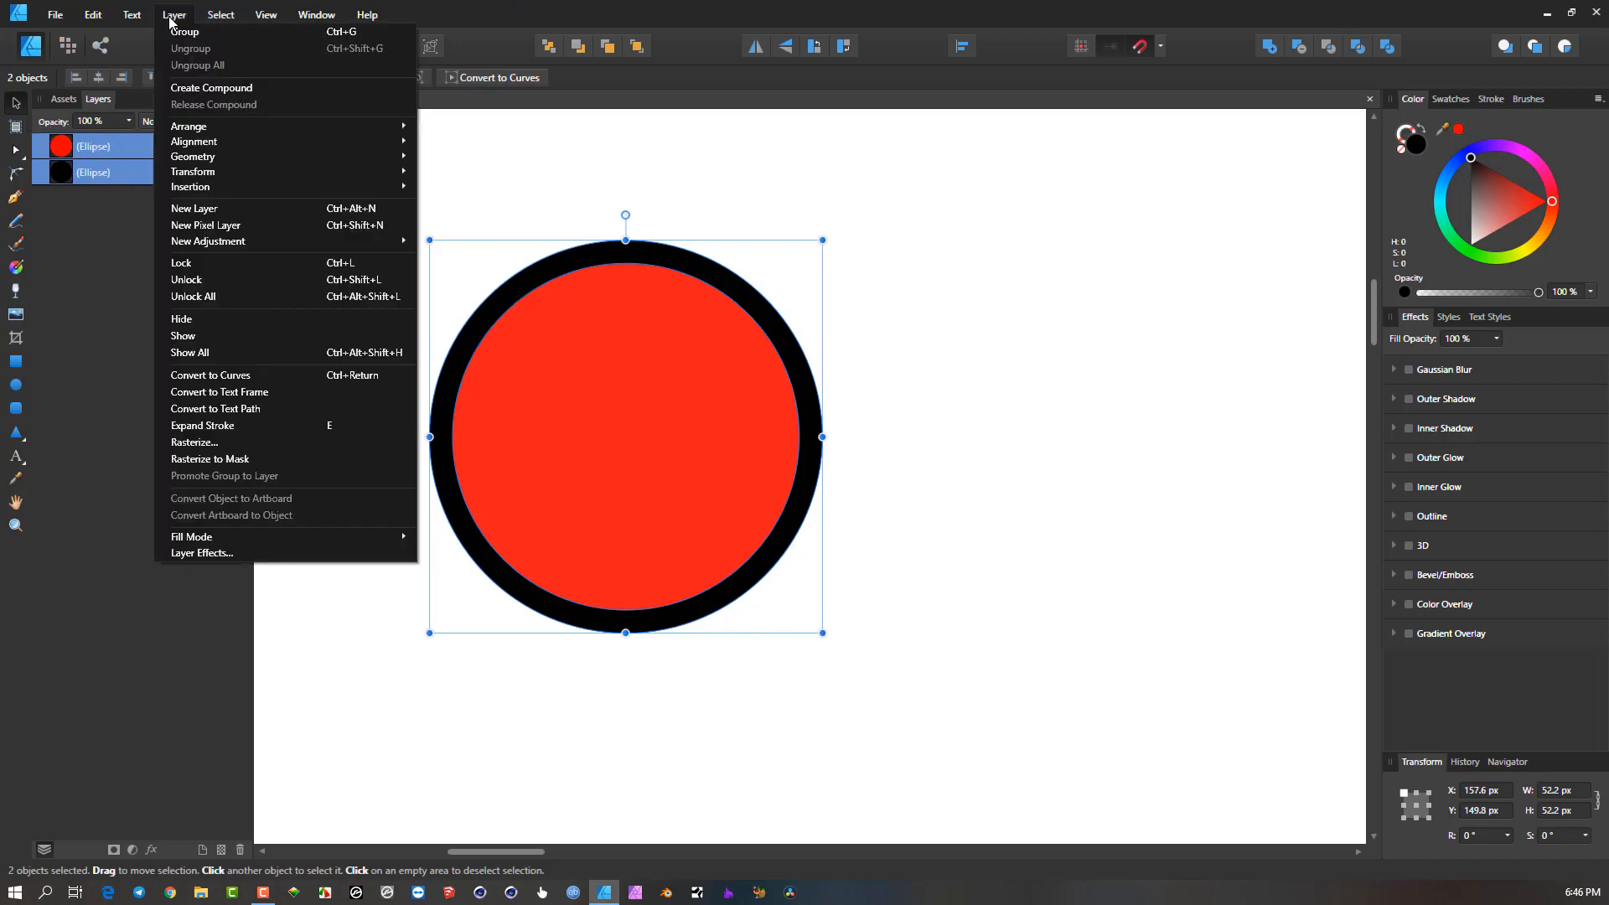
click(215, 89)
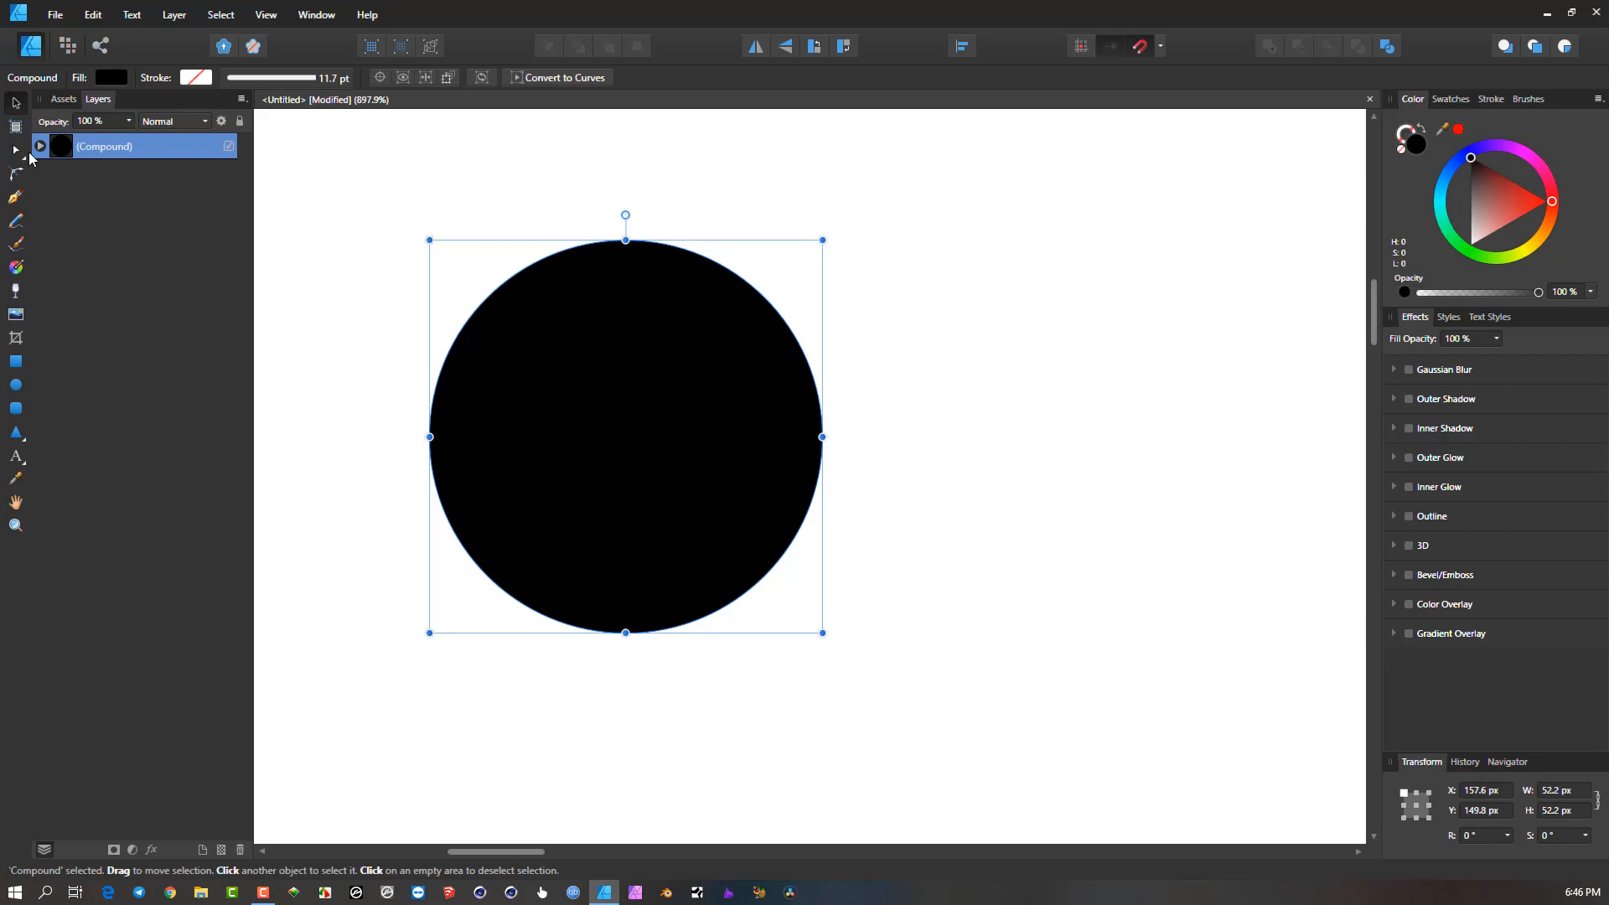
Rename the new compound as "My Compund".
double_click(94, 148)
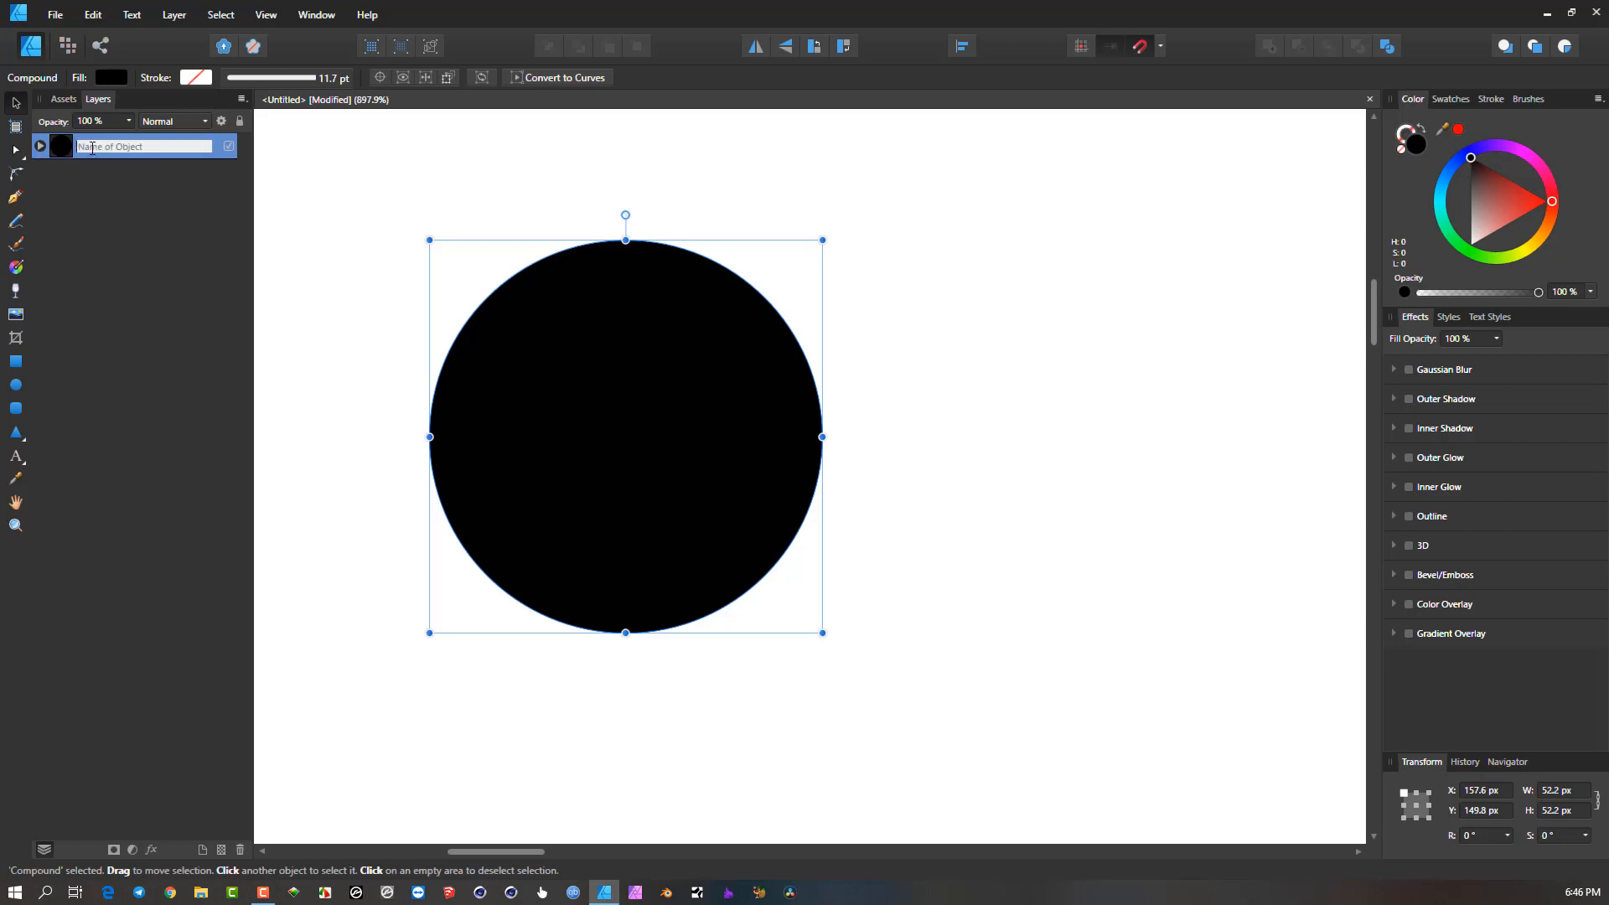
text(My Compound)
key(Return)
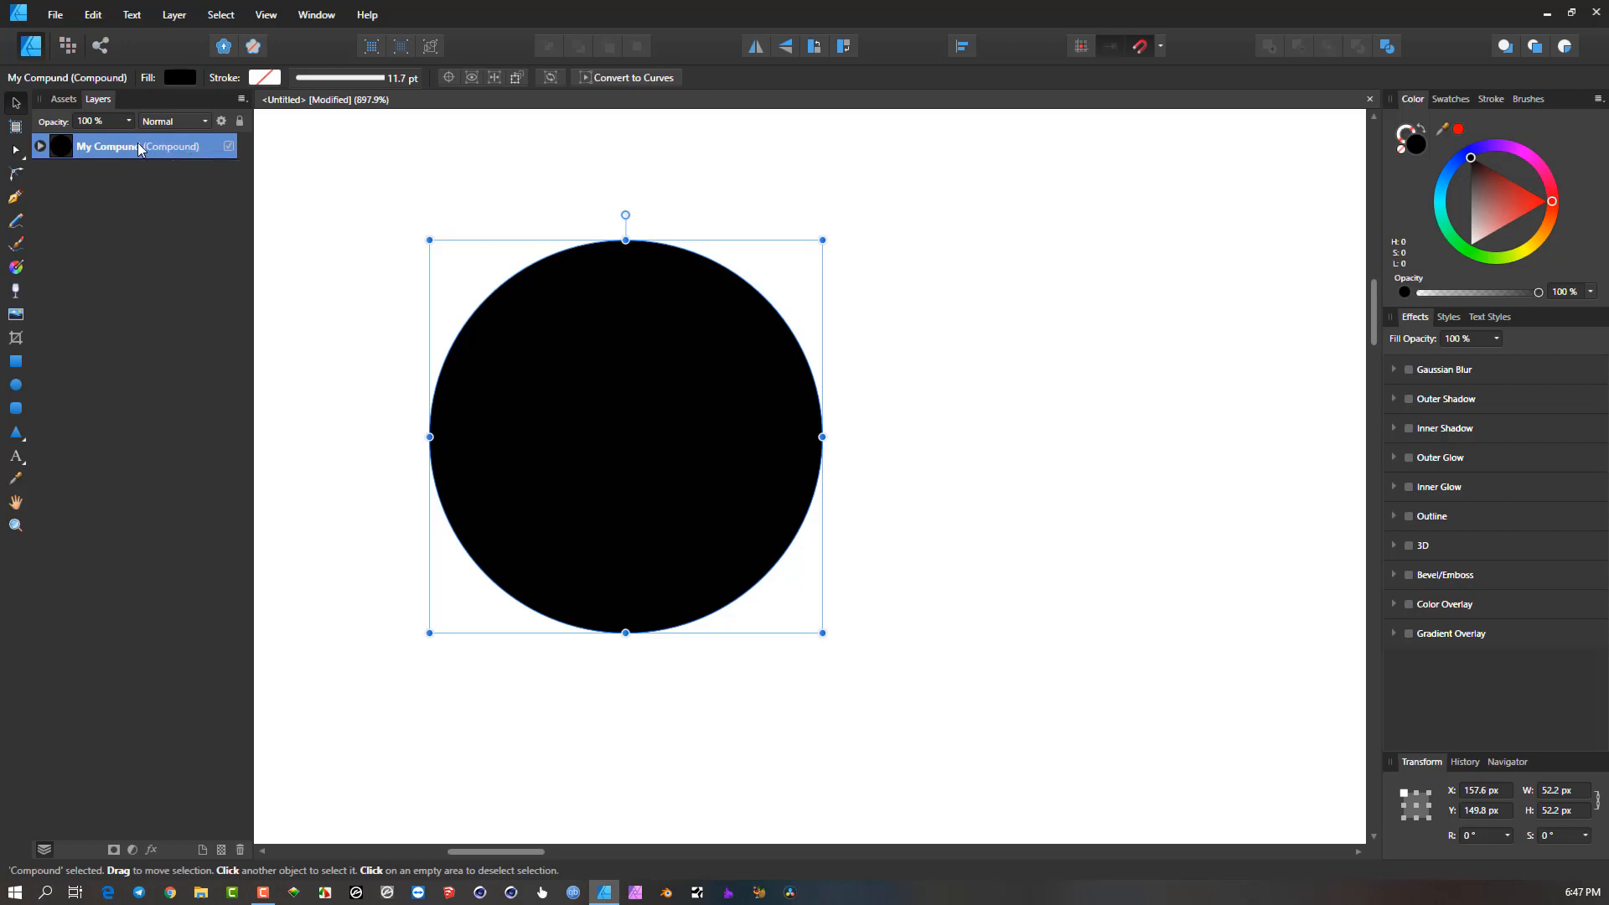
Expand the compound's contents and set the larger ellipse's fill to red and the smaller ellipse's fill to magenta.
click(41, 146)
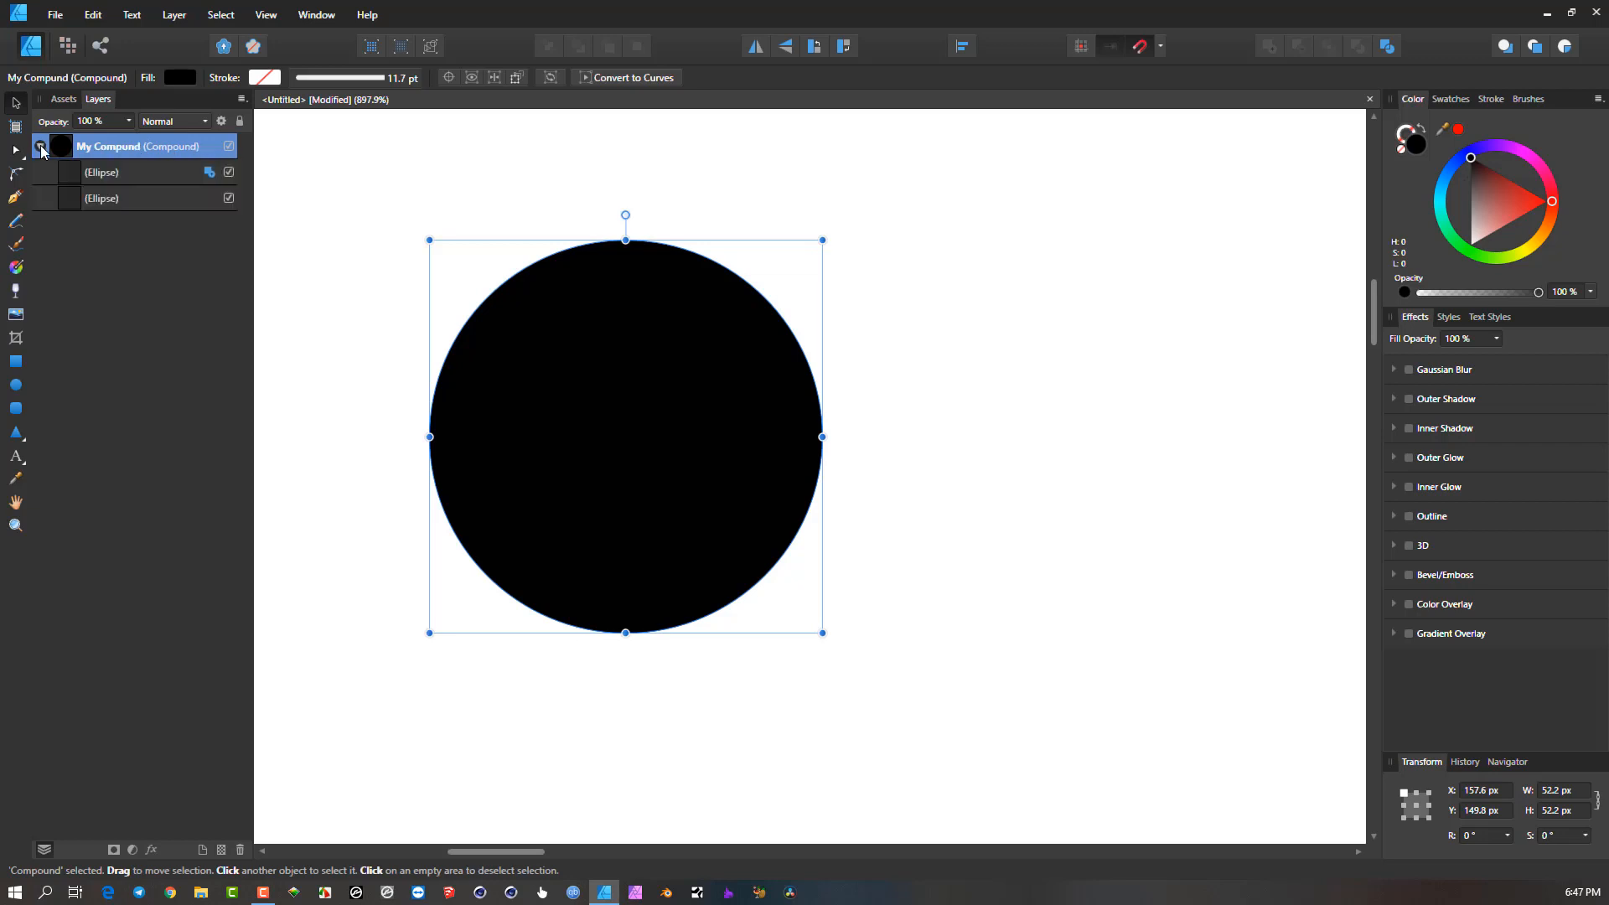
click(124, 174)
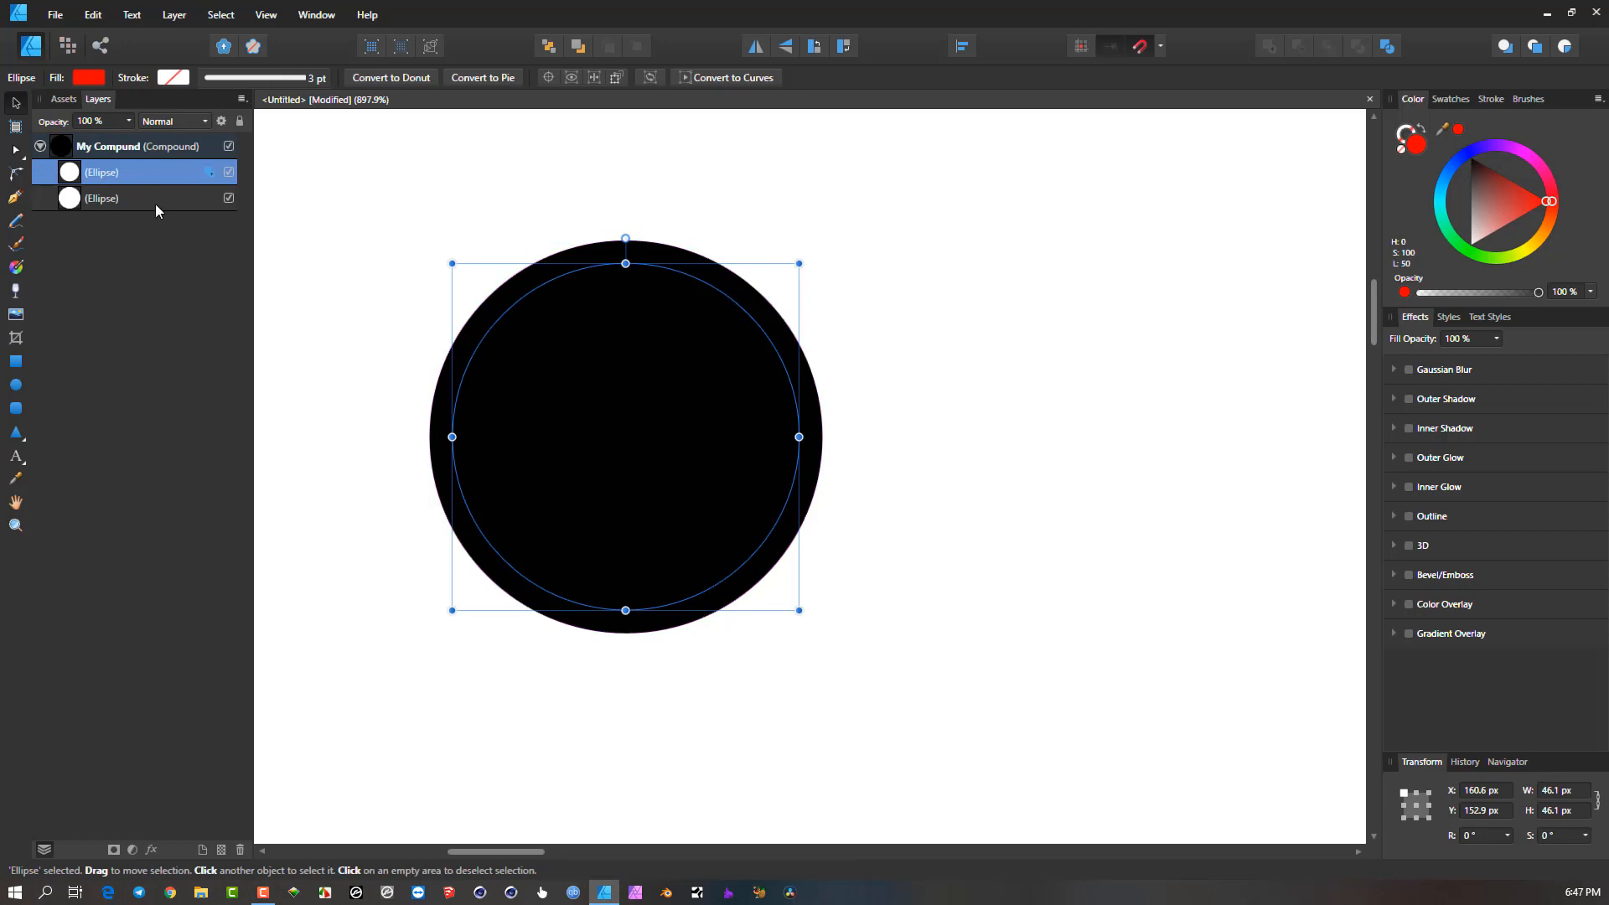
click(150, 198)
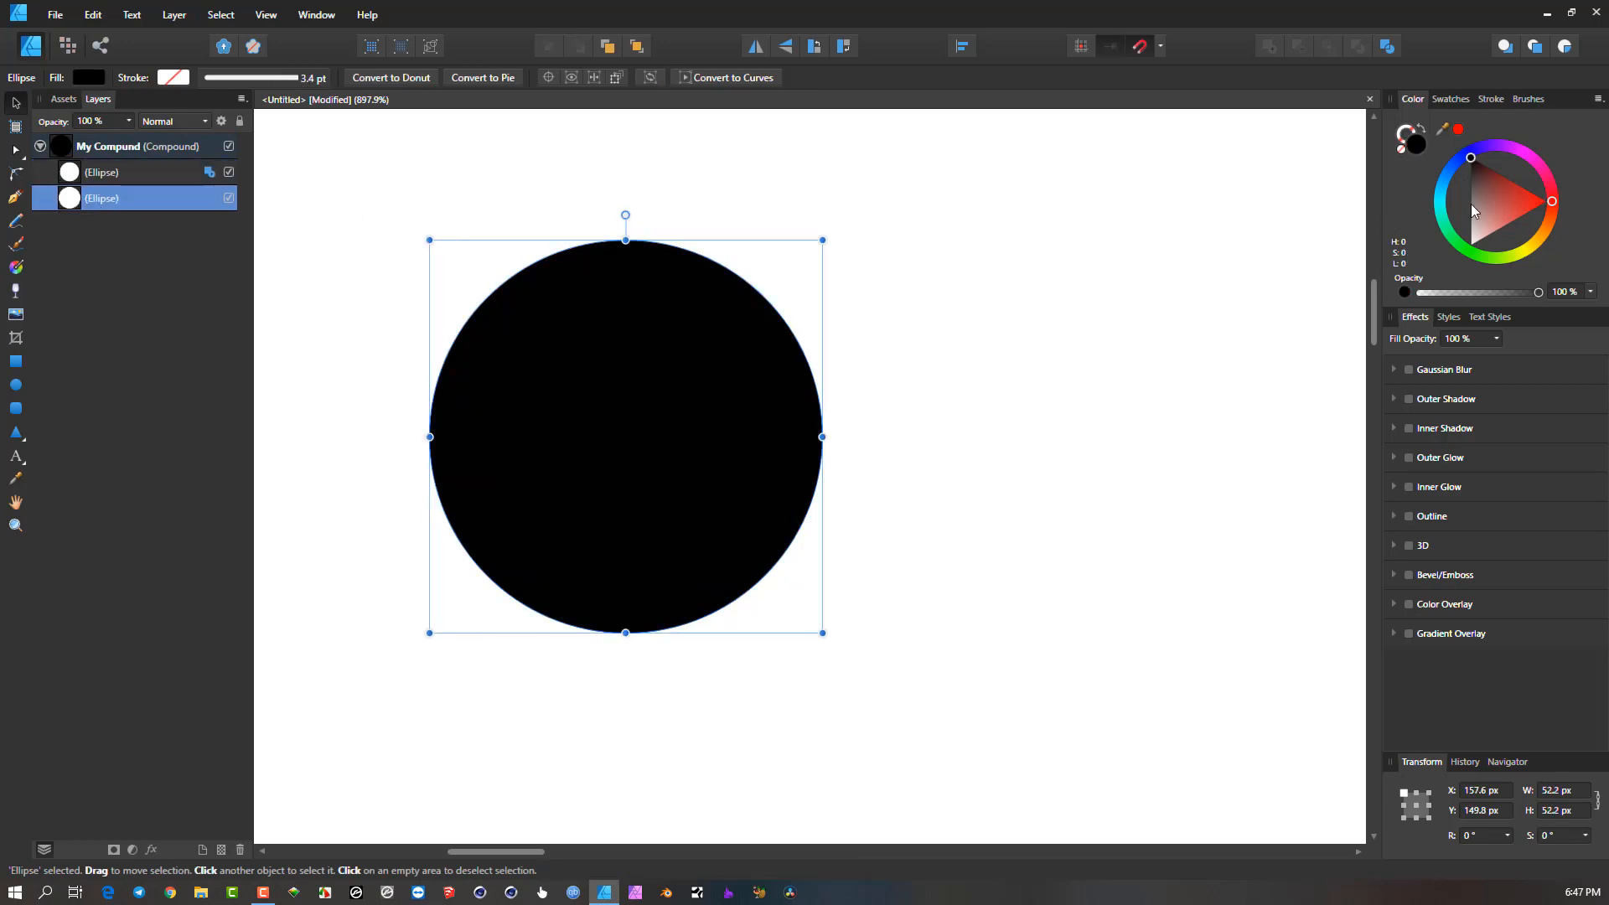
mouse_move(1516, 195)
mouse_down()
mouse_move(1532, 184)
mouse_move(1502, 221)
mouse_up()
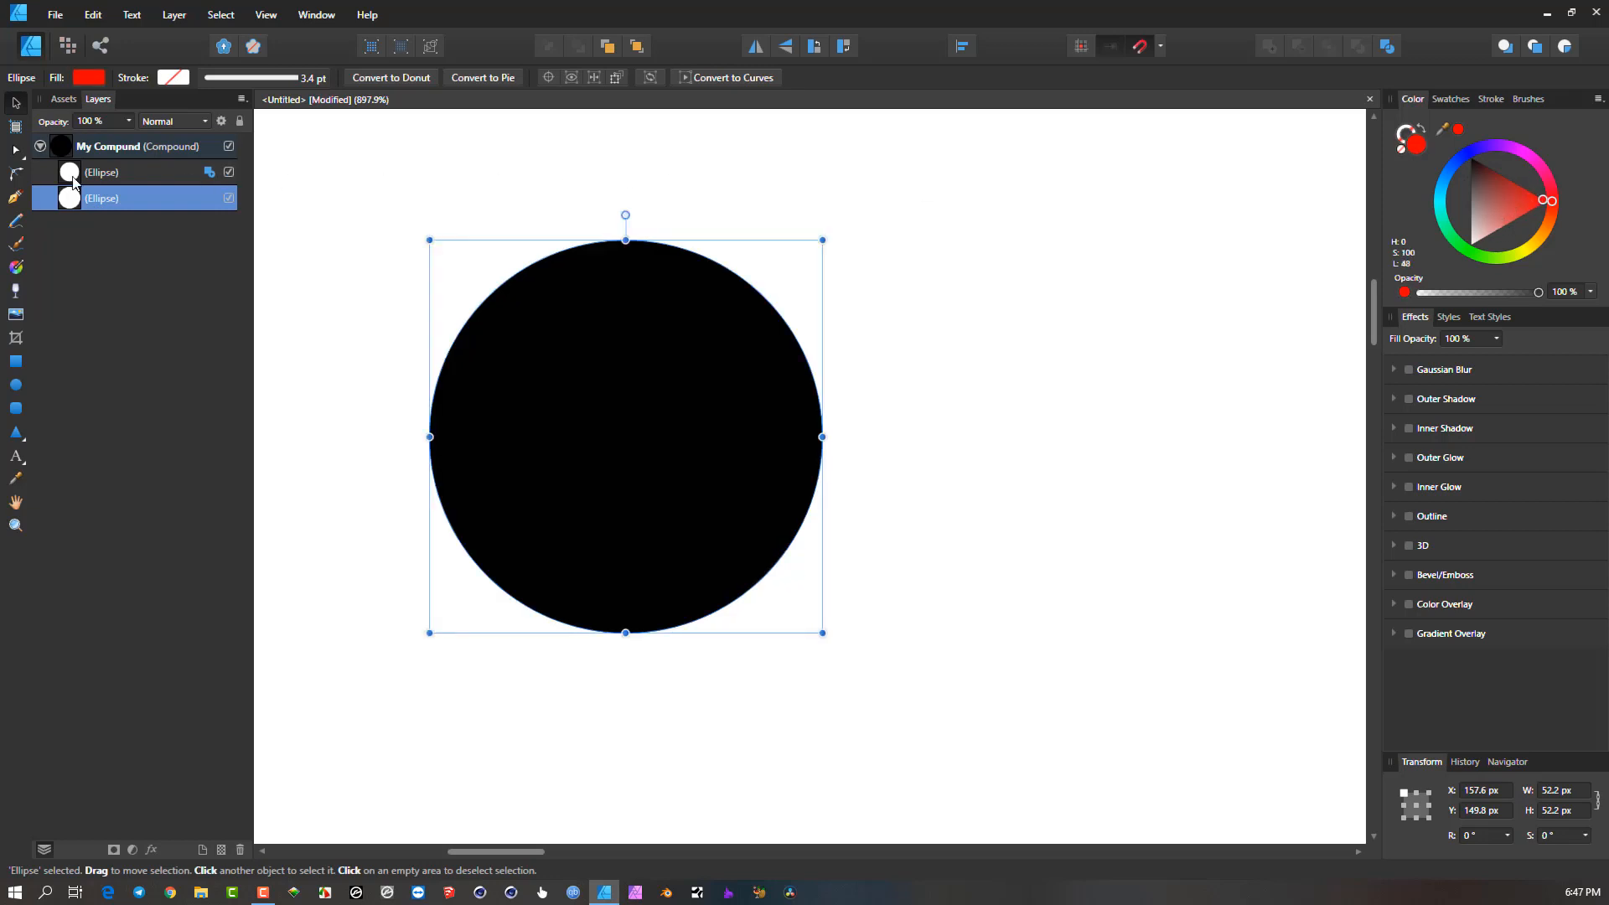
click(119, 172)
drag(1540, 176, 1536, 163)
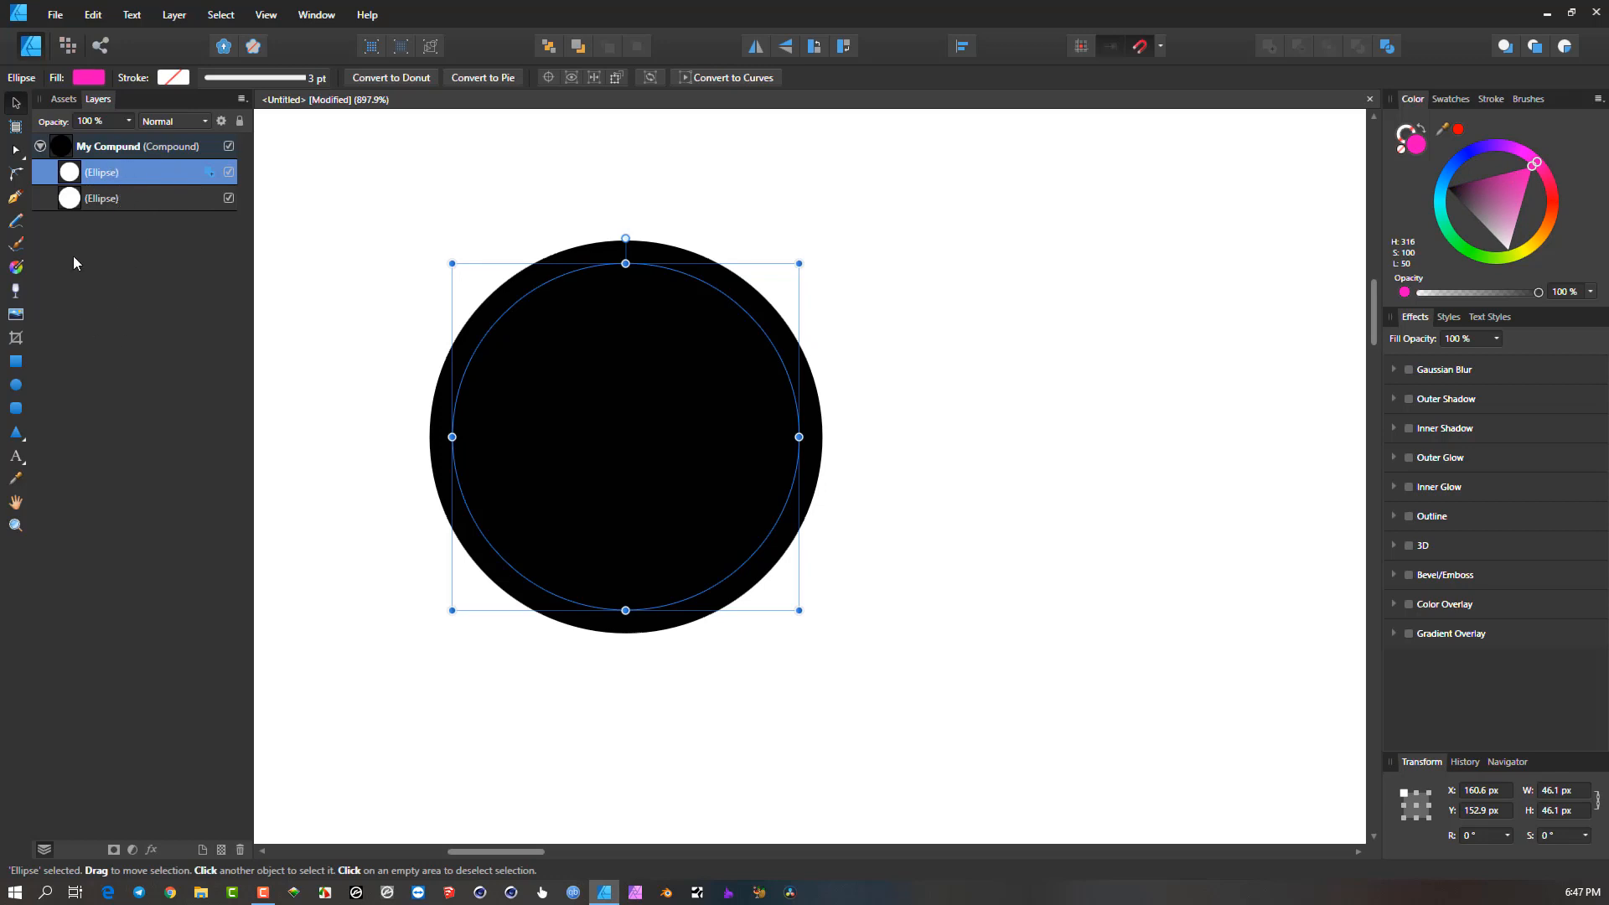
Fill the whole compound with golden yellow at hue 47, saturation 100 and lightness 50.
click(90, 145)
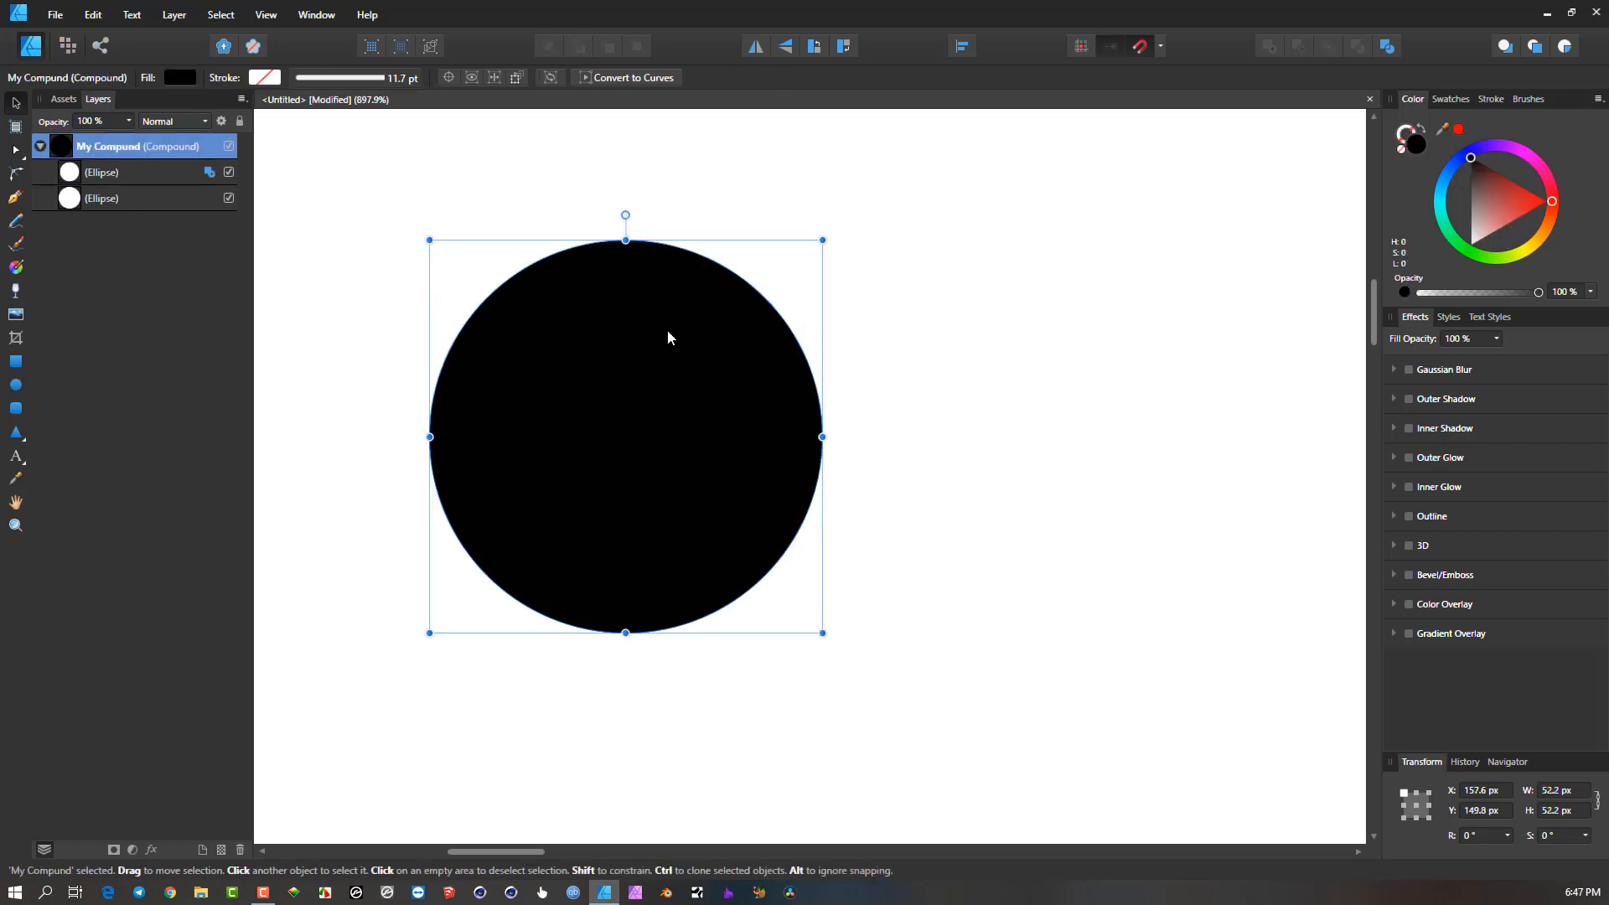
click(1529, 204)
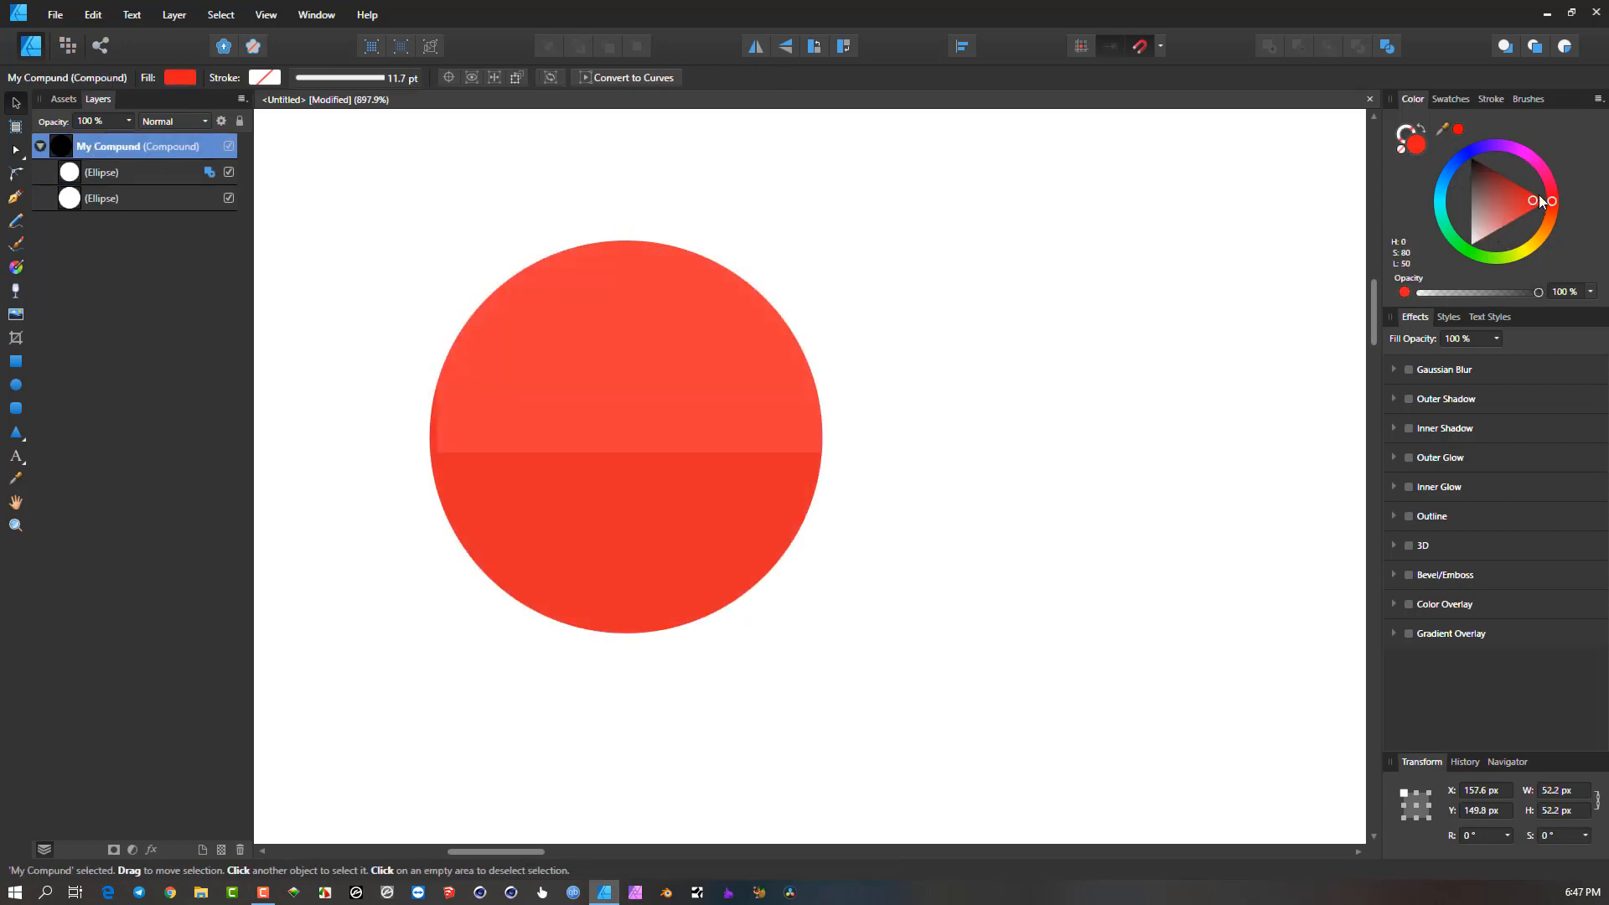
drag(1555, 209, 1537, 245)
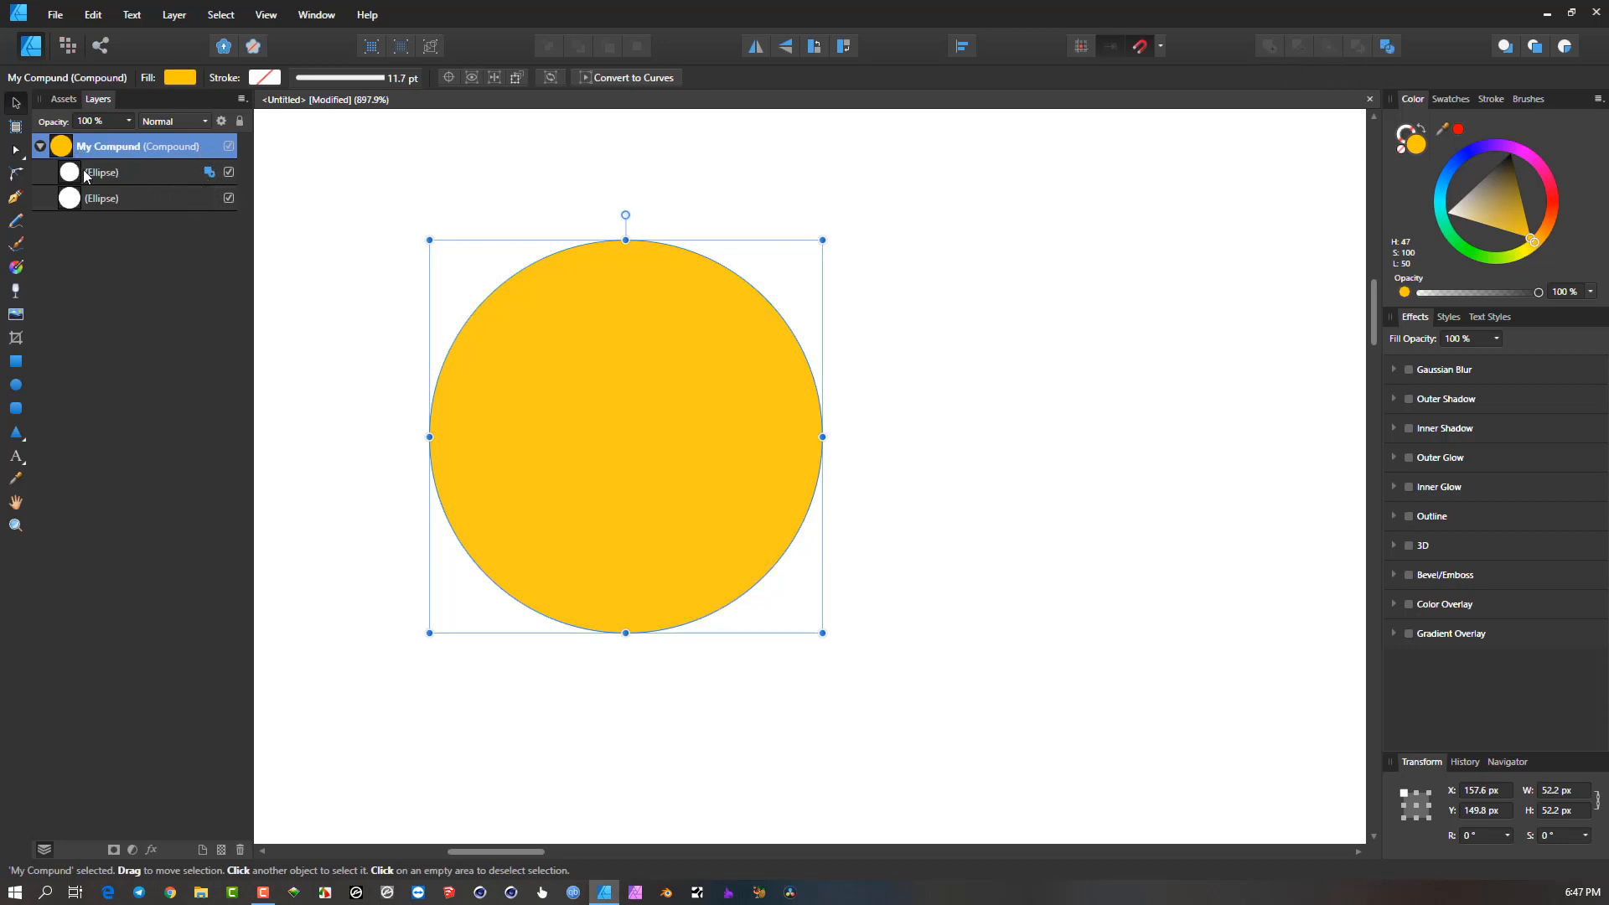
Set the compound's smaller ellipse to Subtract, and toggle its visibility off and on again.
click(210, 173)
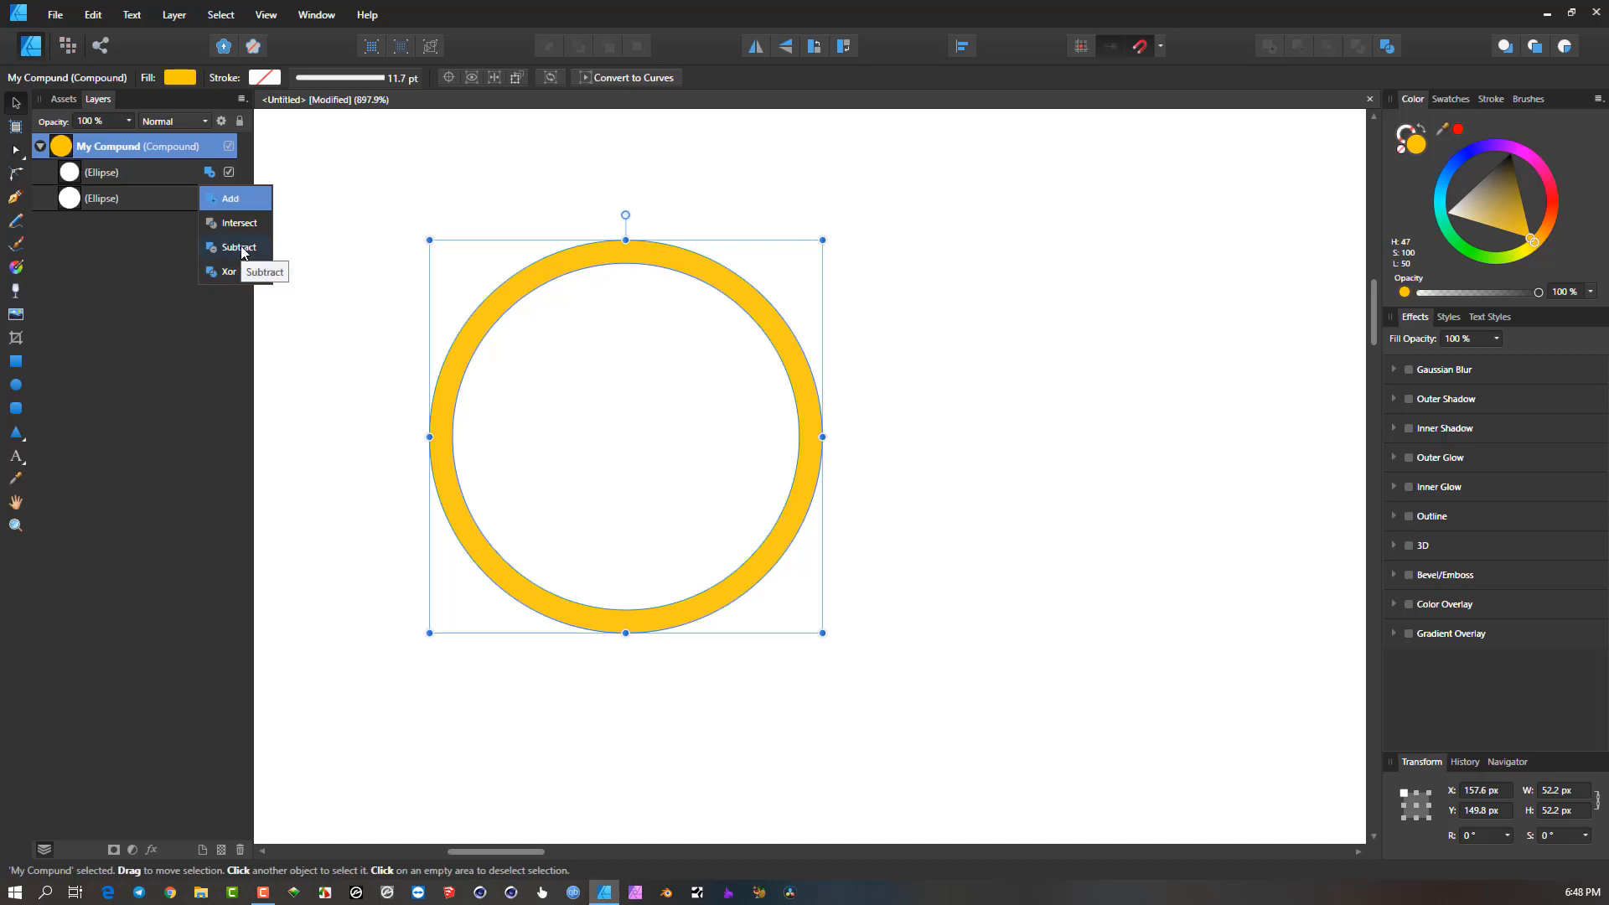
click(240, 248)
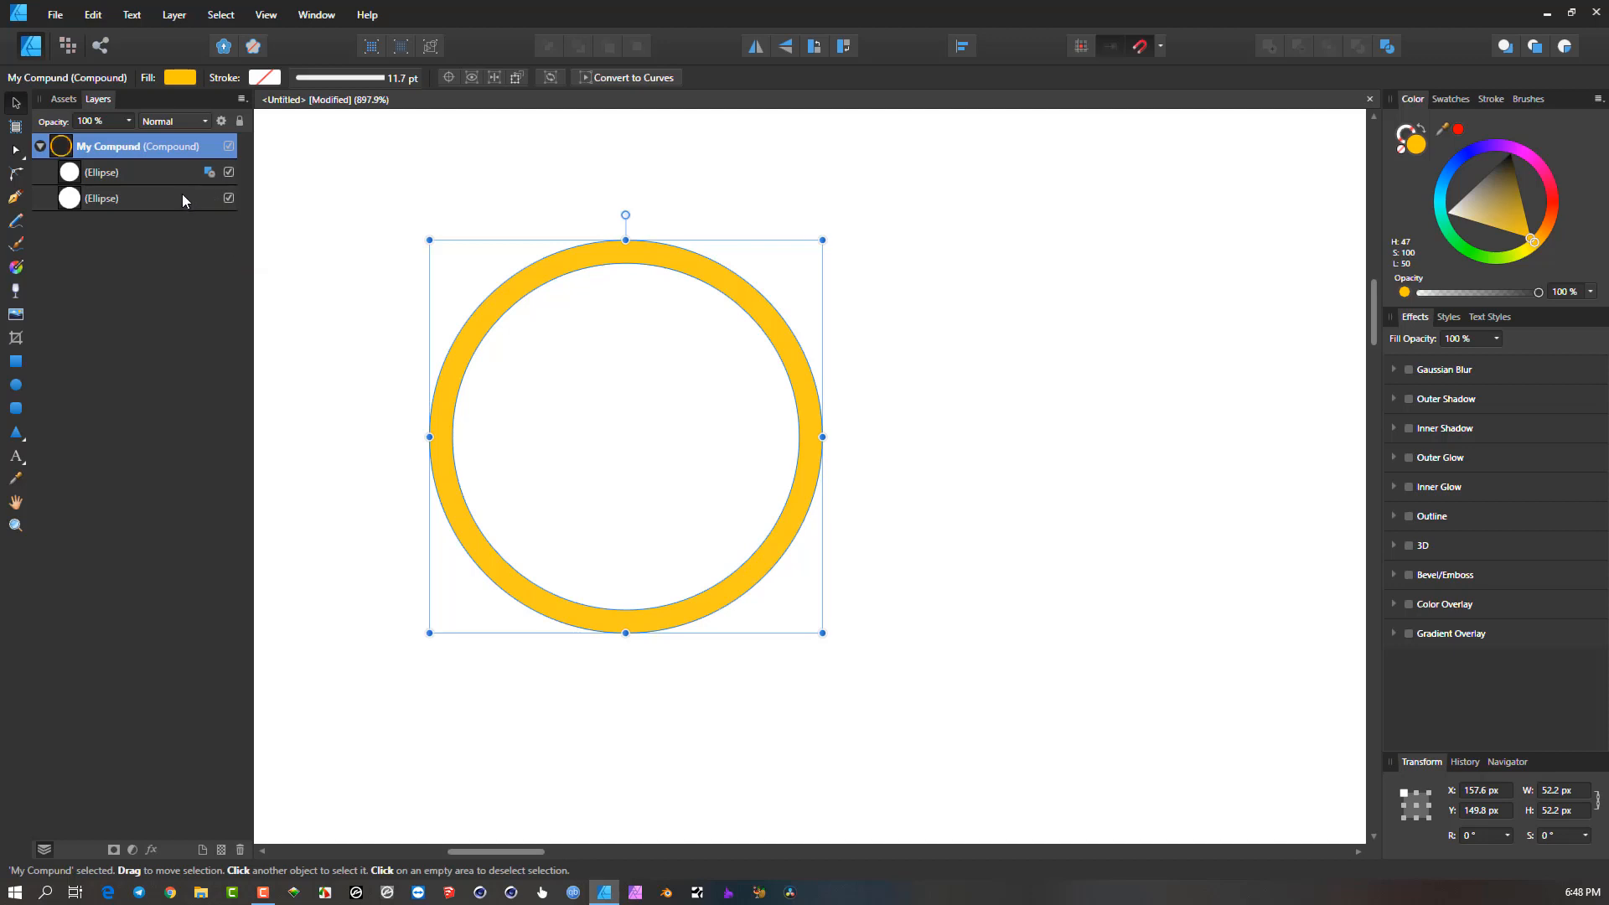
click(229, 173)
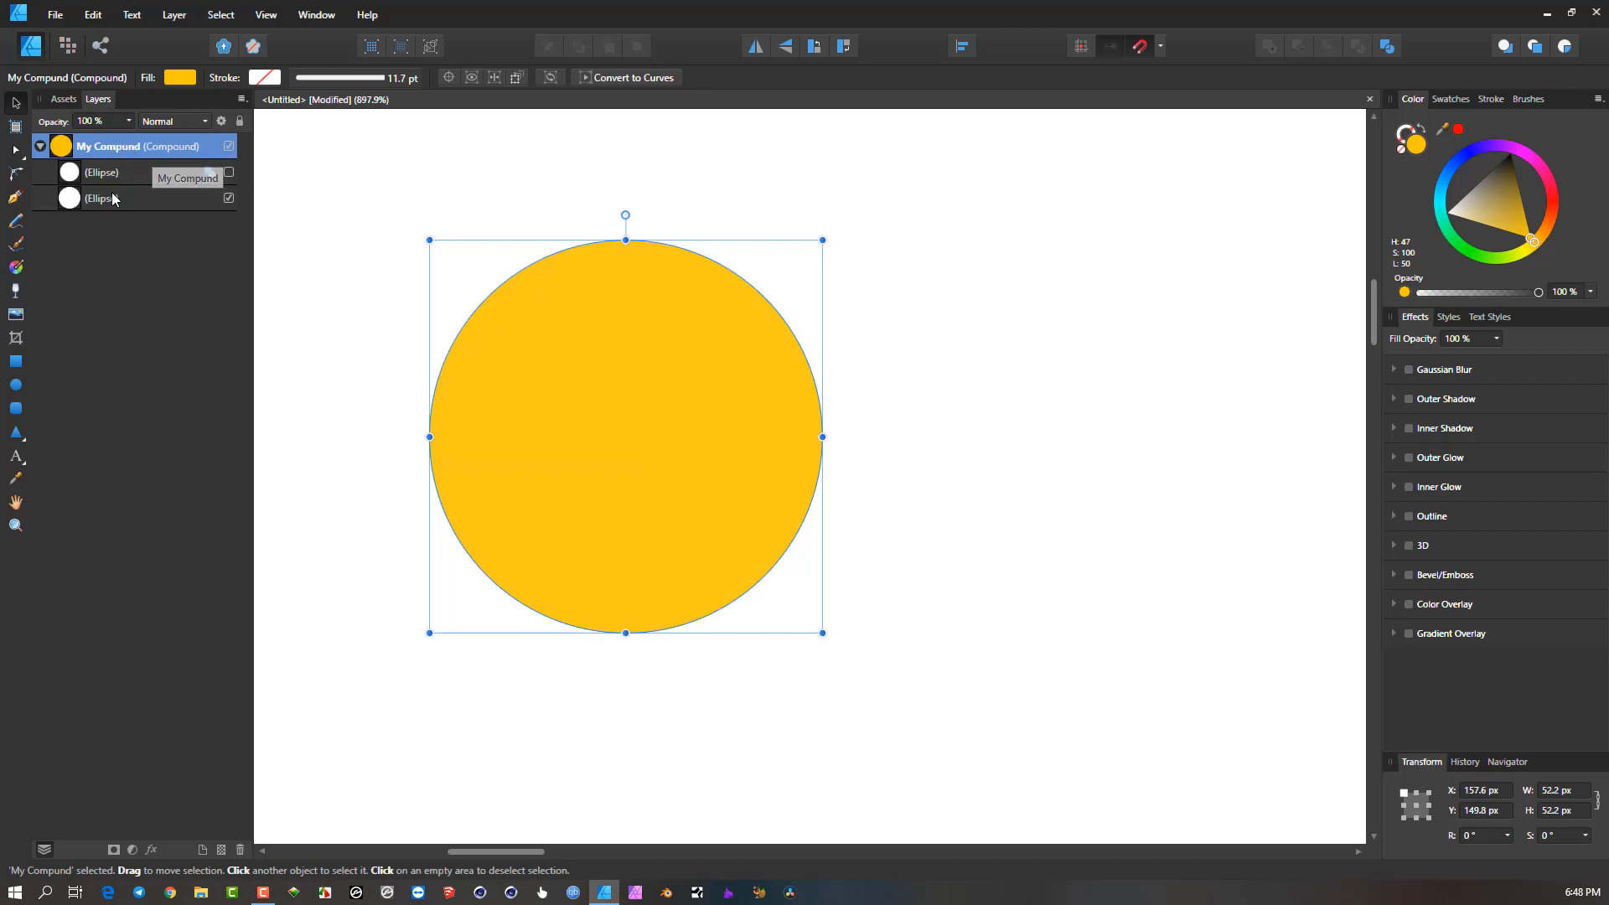
click(228, 172)
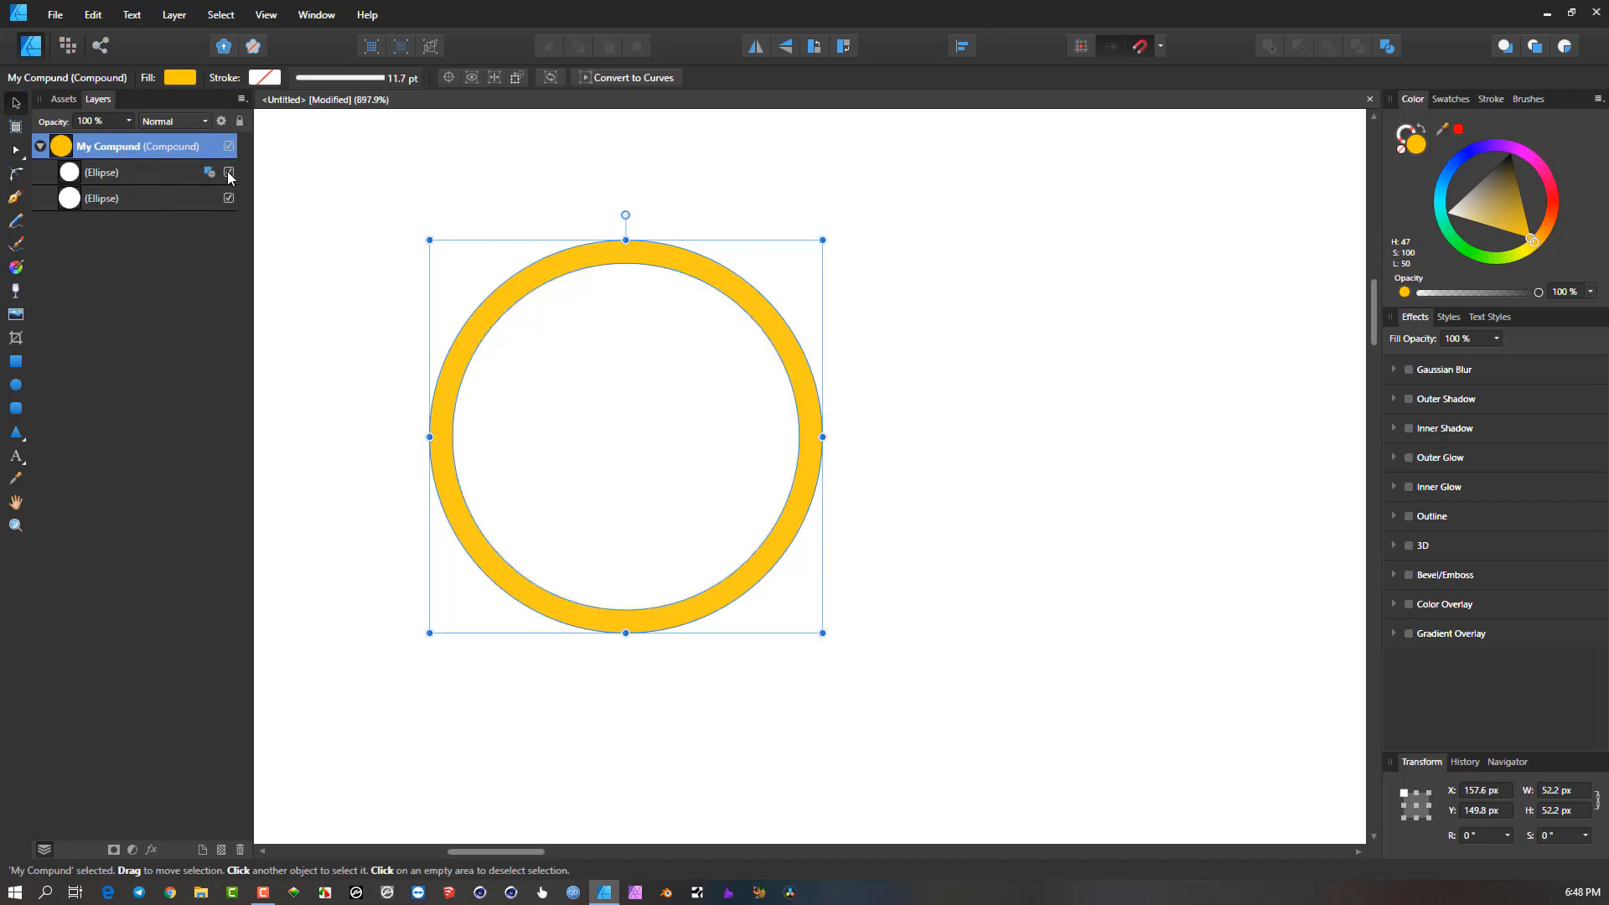
Select the compound ring and each of its ellipses in turn to examine their separate outlines.
click(332, 178)
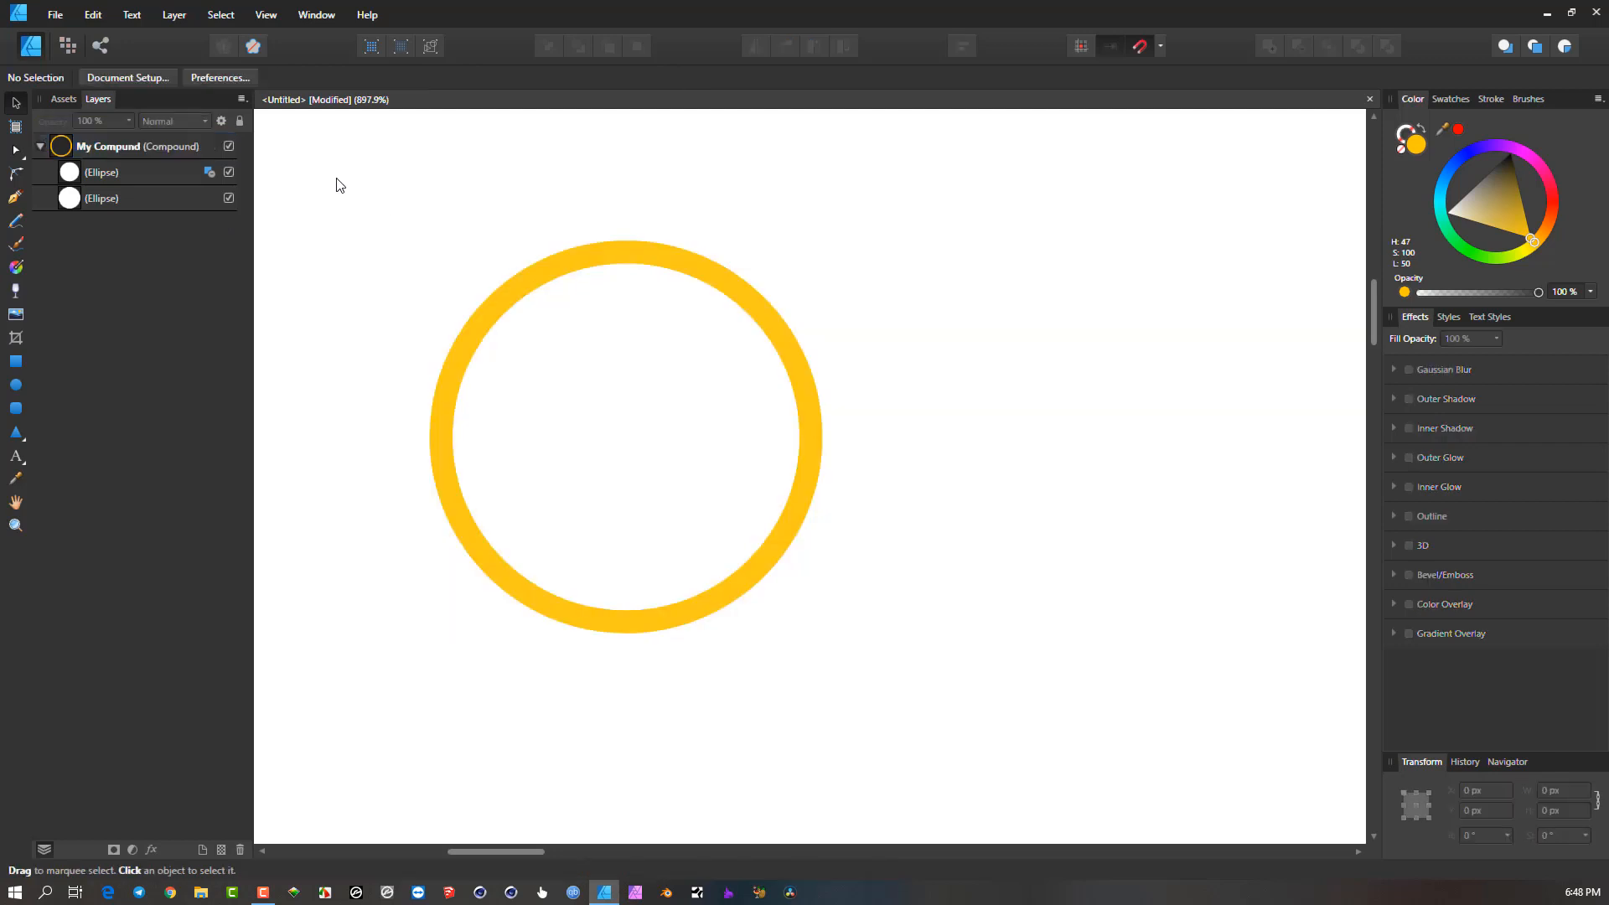
click(646, 267)
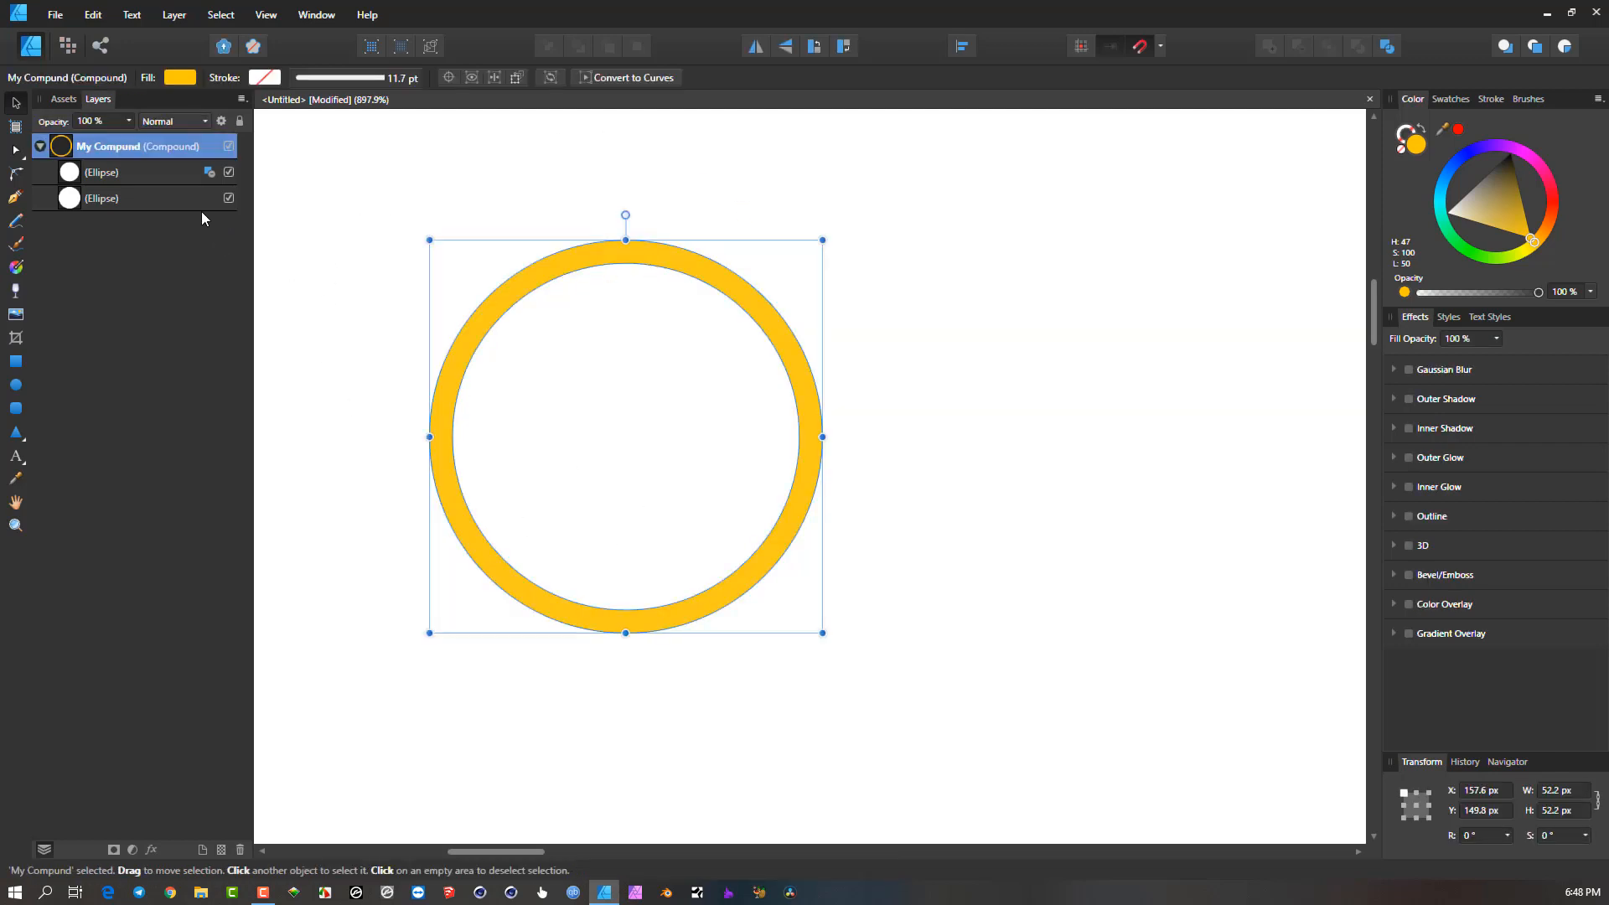
click(114, 171)
click(127, 200)
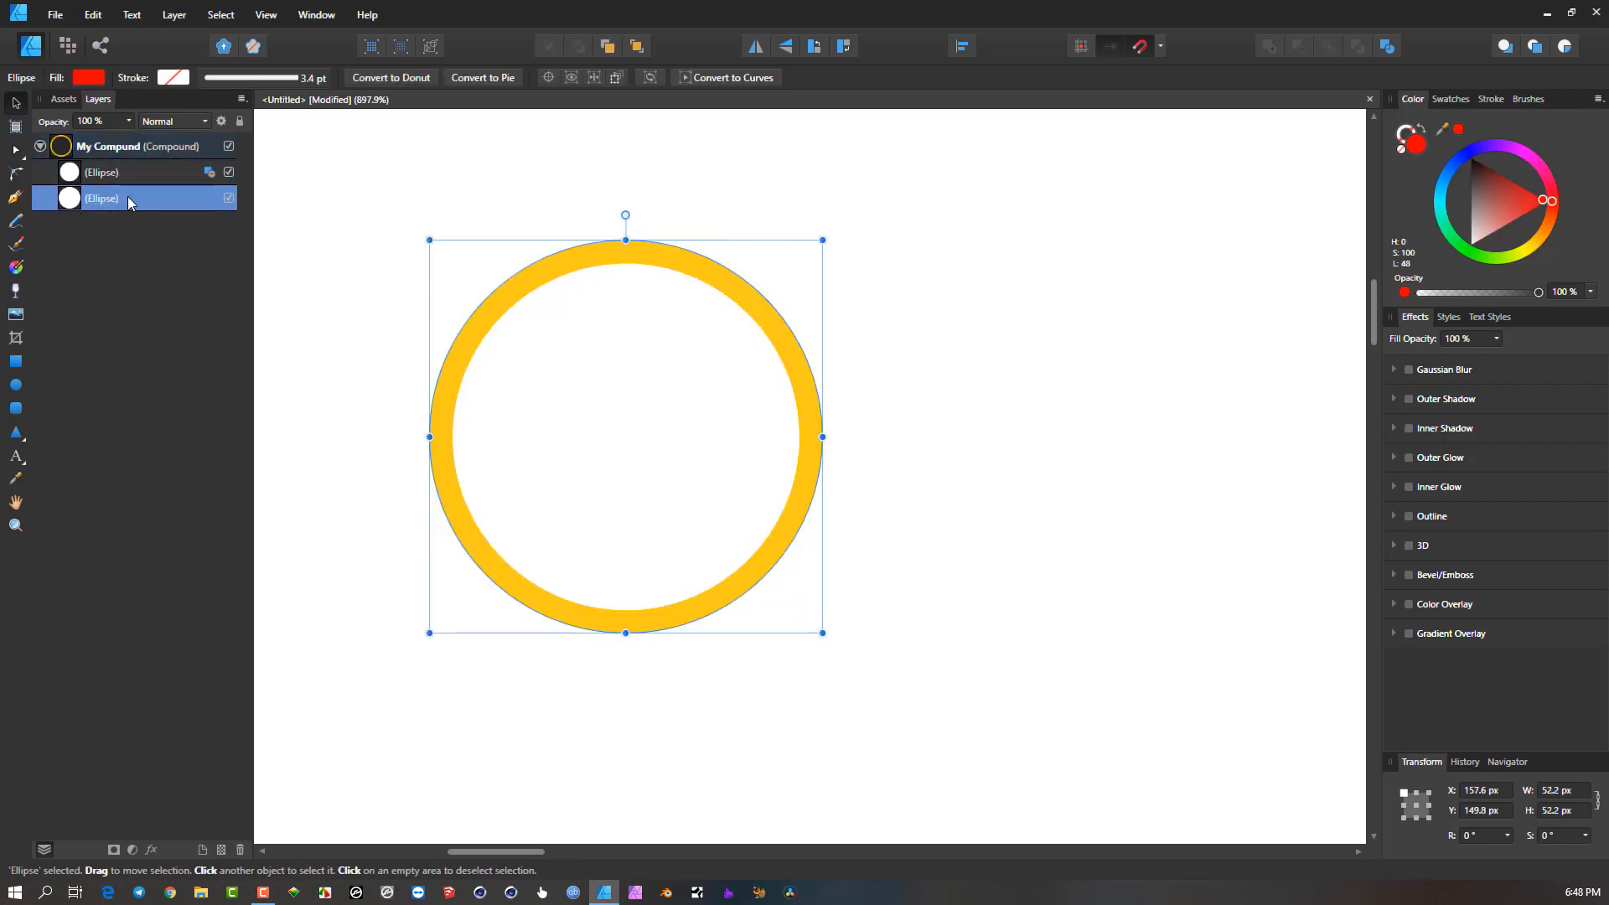
click(137, 172)
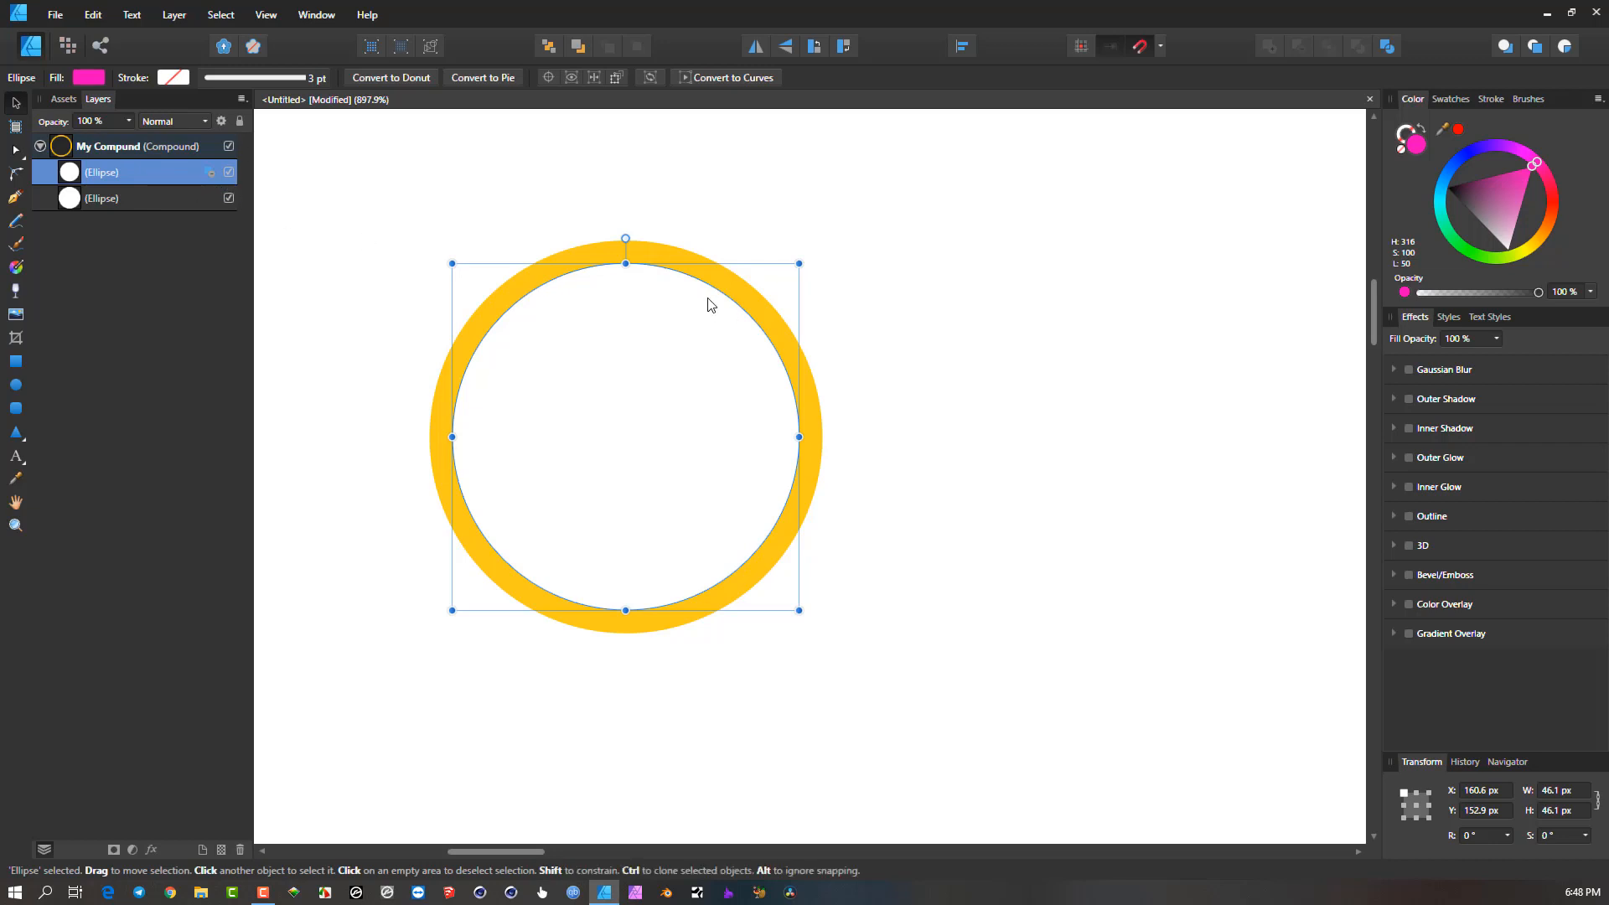
Scale the whole compound ring up proportionally to about 91.5 px in diameter.
click(141, 147)
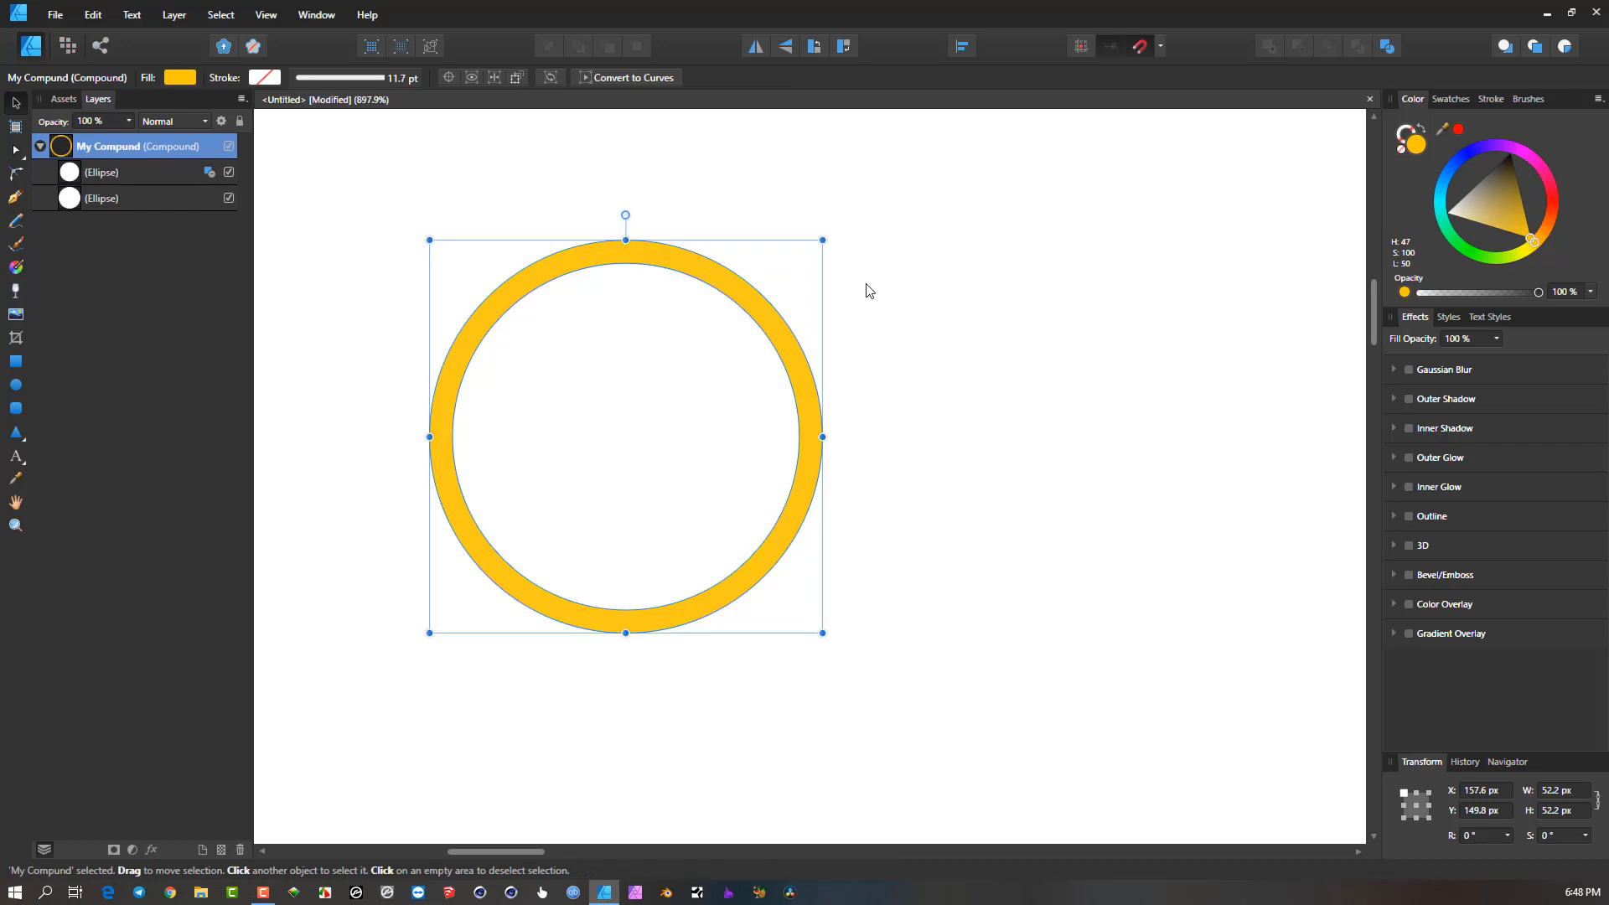
drag(821, 242, 529, 322)
scroll(733, 312, down, 8)
scroll(551, 281, up, 2)
scroll(551, 282, down, 2)
scroll(537, 316, up, 1)
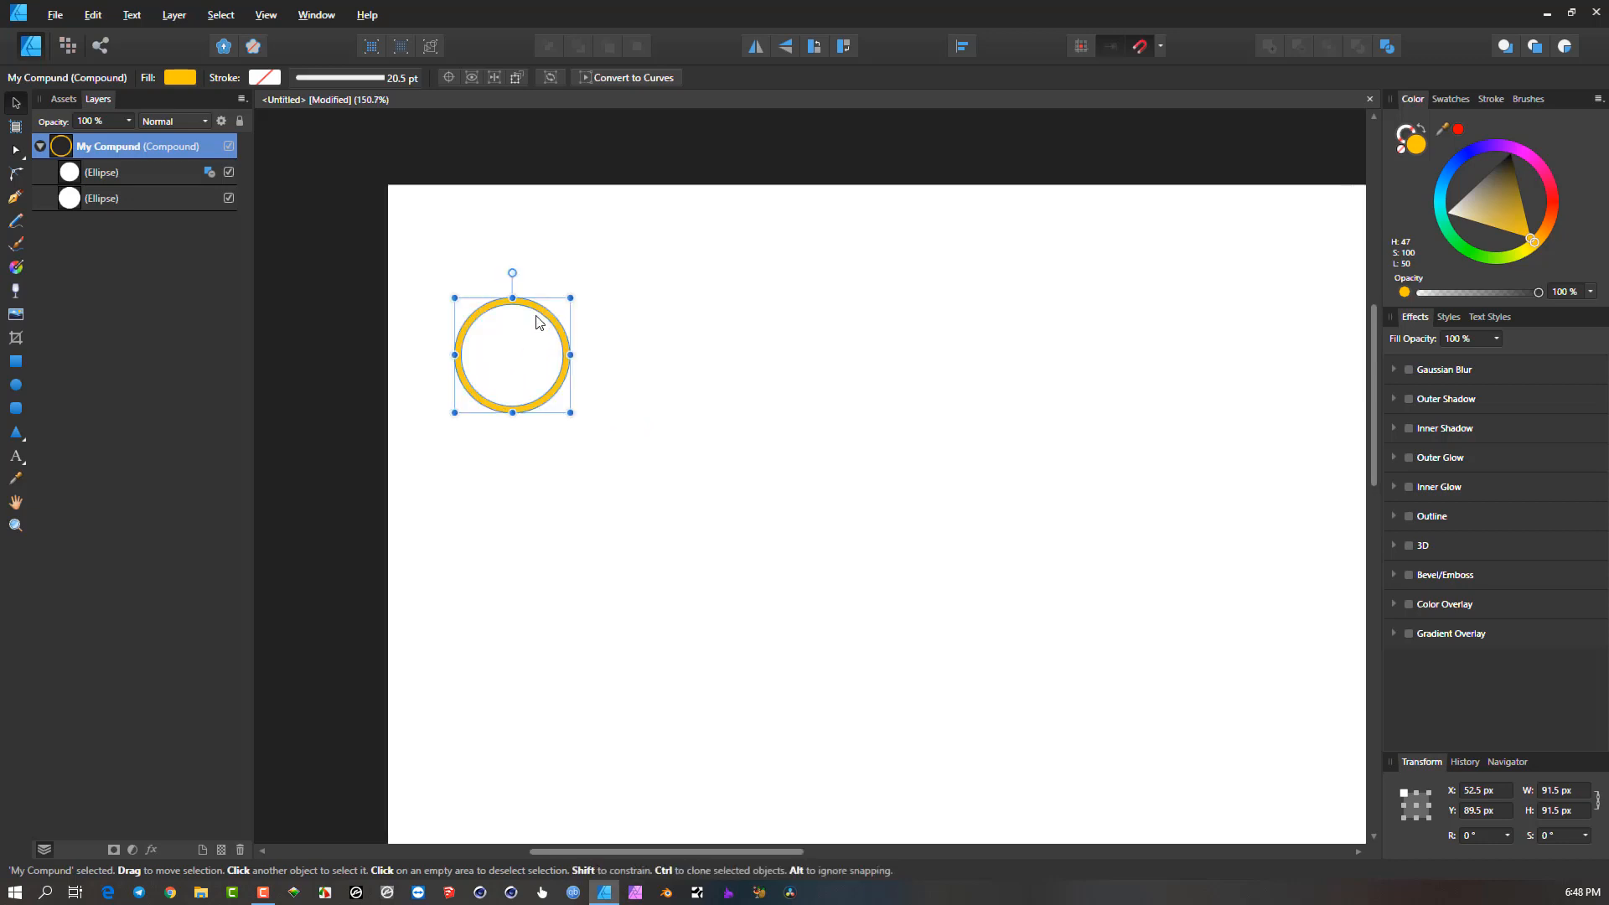
Shrink the subtracted inner ellipse to about 58.3 px and enlarge the outer ellipse to about 143.1 px, both scaled around their centres.
click(121, 174)
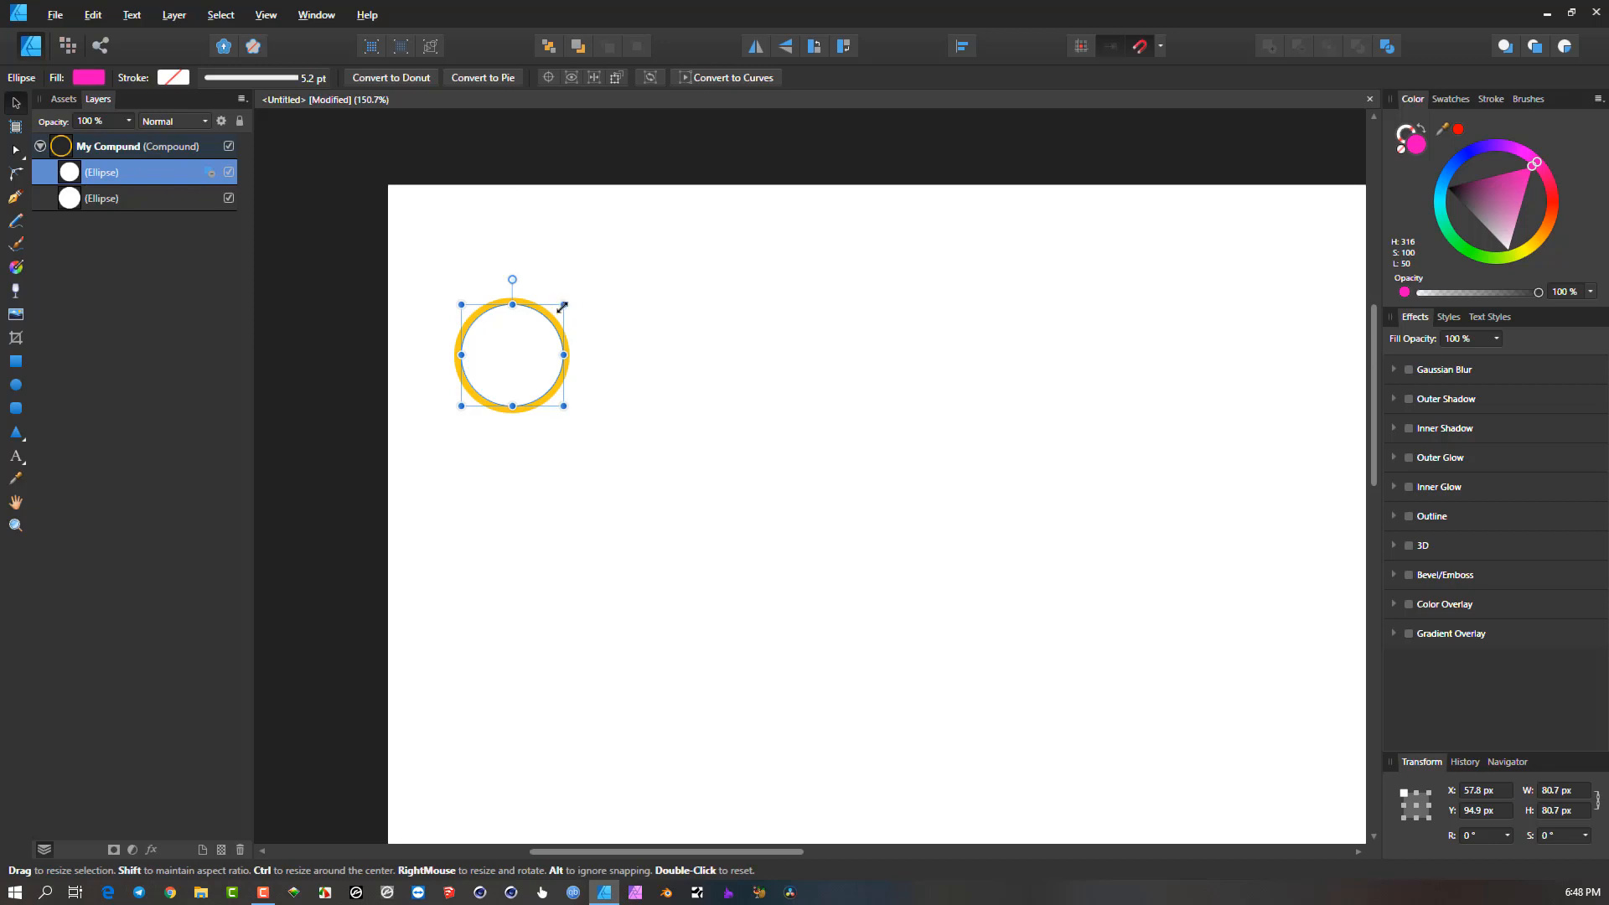
mouse_move(561, 307)
mouse_down()
mouse_move(545, 321)
mouse_move(570, 343)
mouse_move(632, 269)
mouse_move(593, 326)
mouse_move(626, 306)
mouse_up()
scroll(533, 350, up, 3)
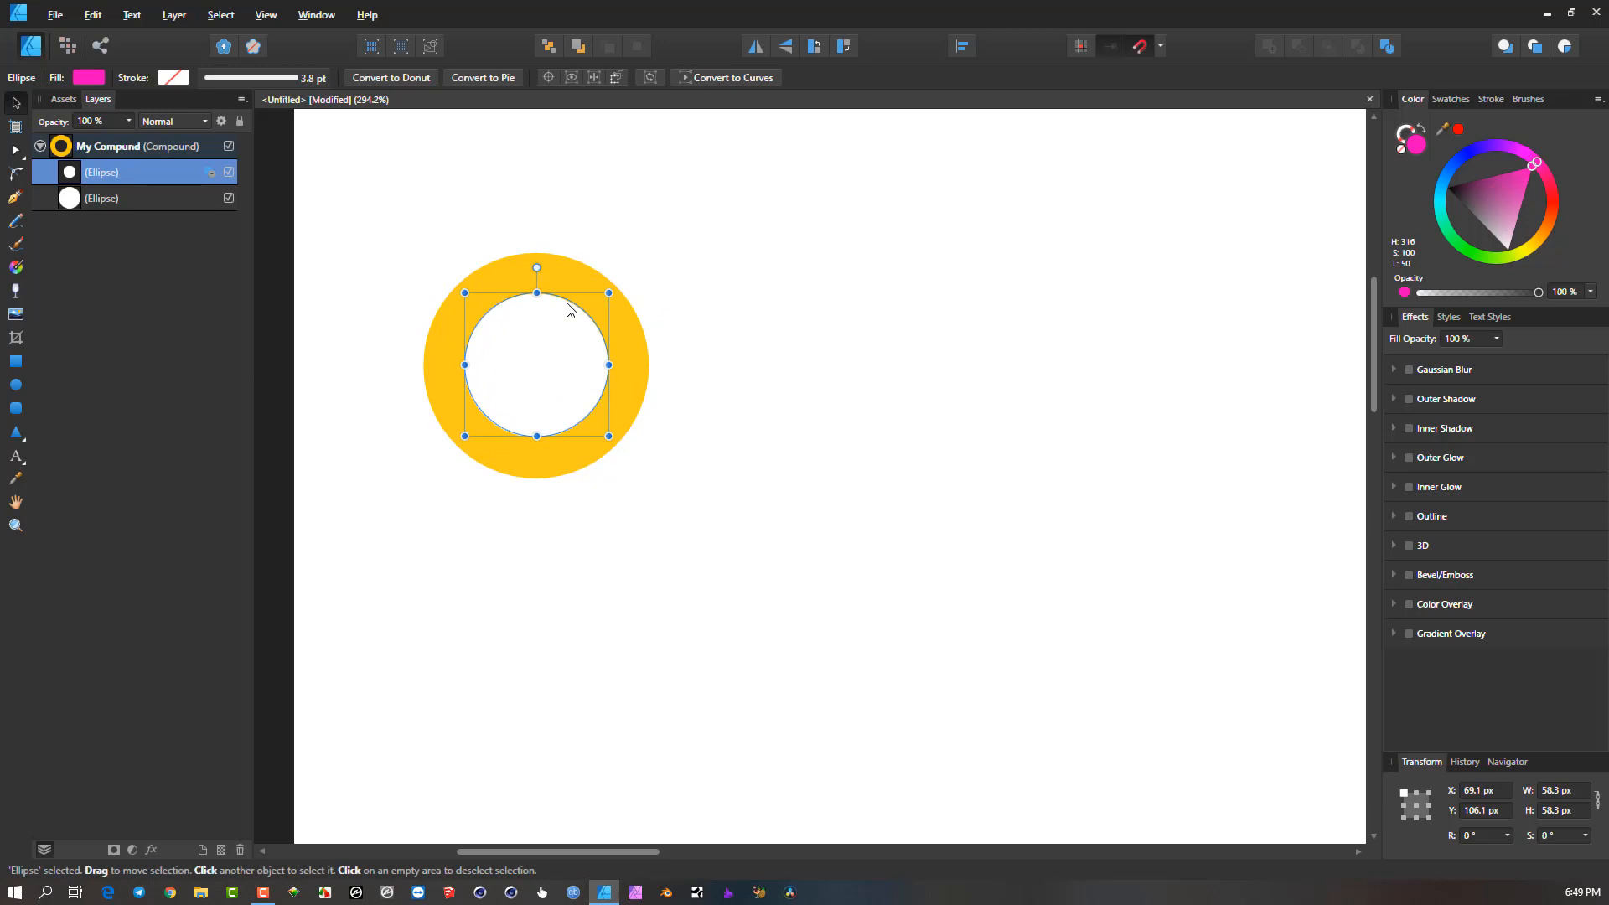
click(169, 198)
drag(649, 252, 726, 197)
Enlarge the subtracted inner ellipse around its centre to about 114.1 px in diameter.
click(173, 171)
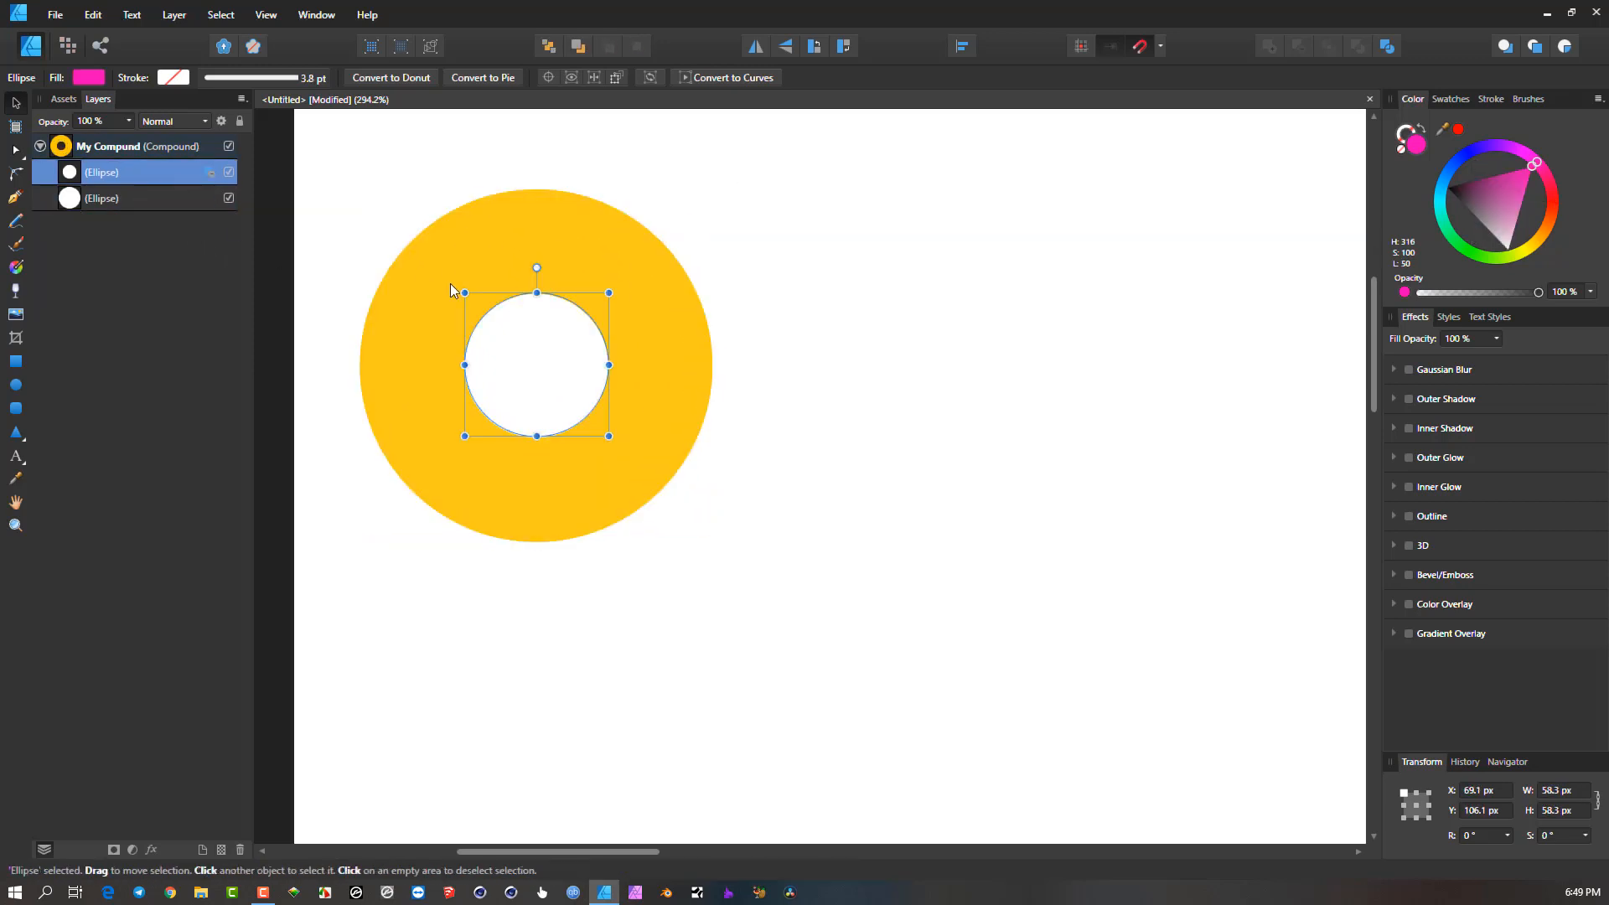
drag(613, 293, 690, 225)
scroll(593, 327, down, 5)
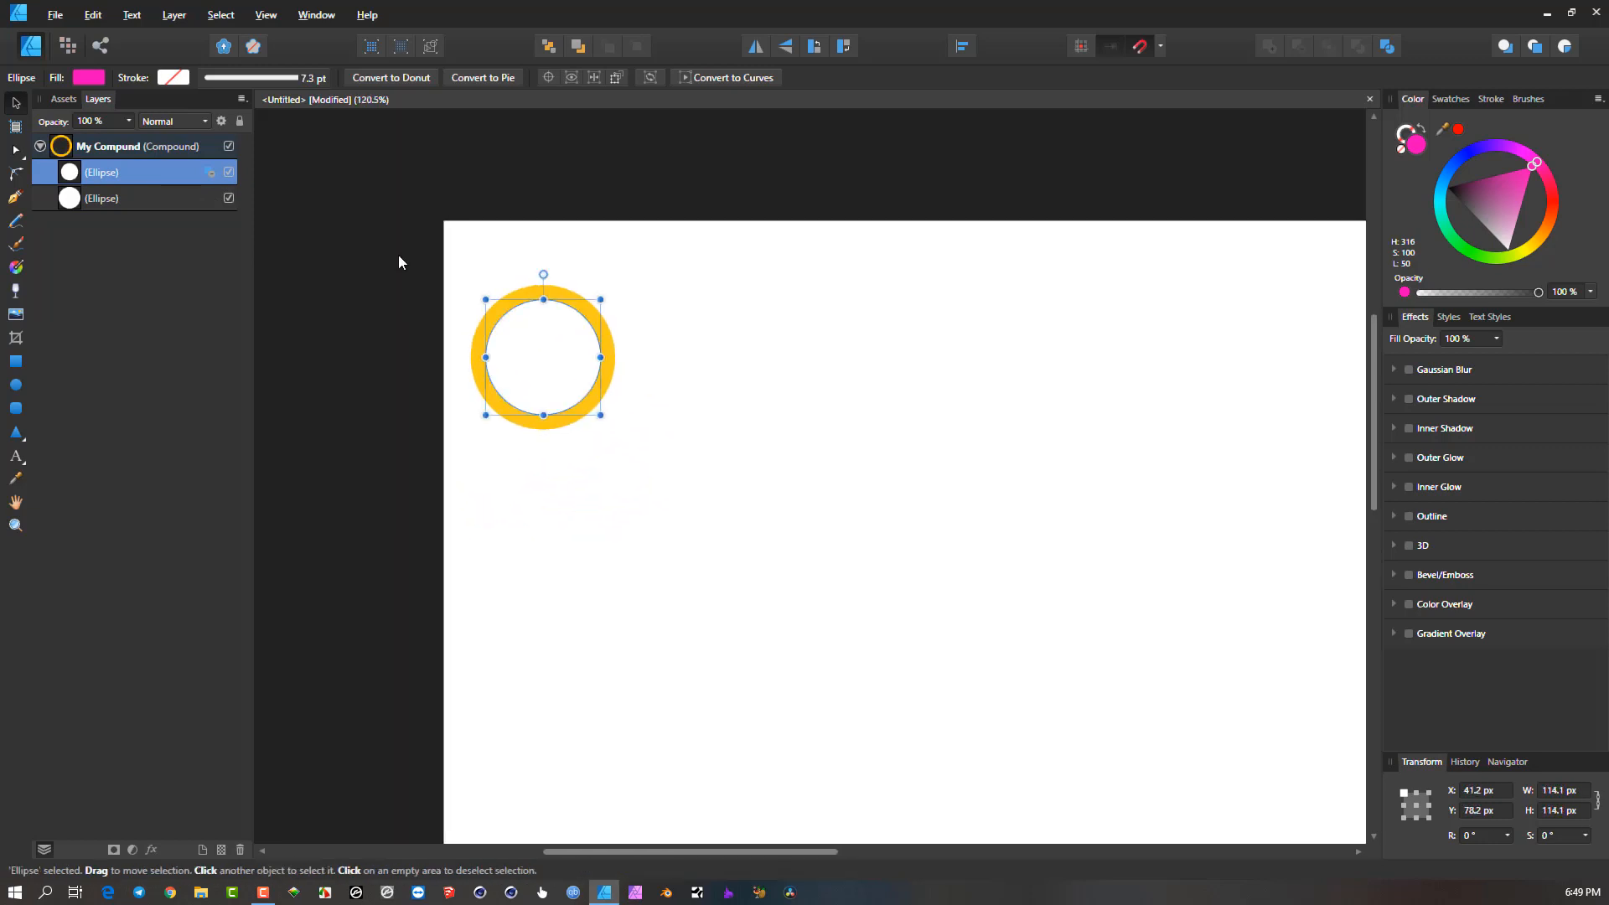
click(453, 292)
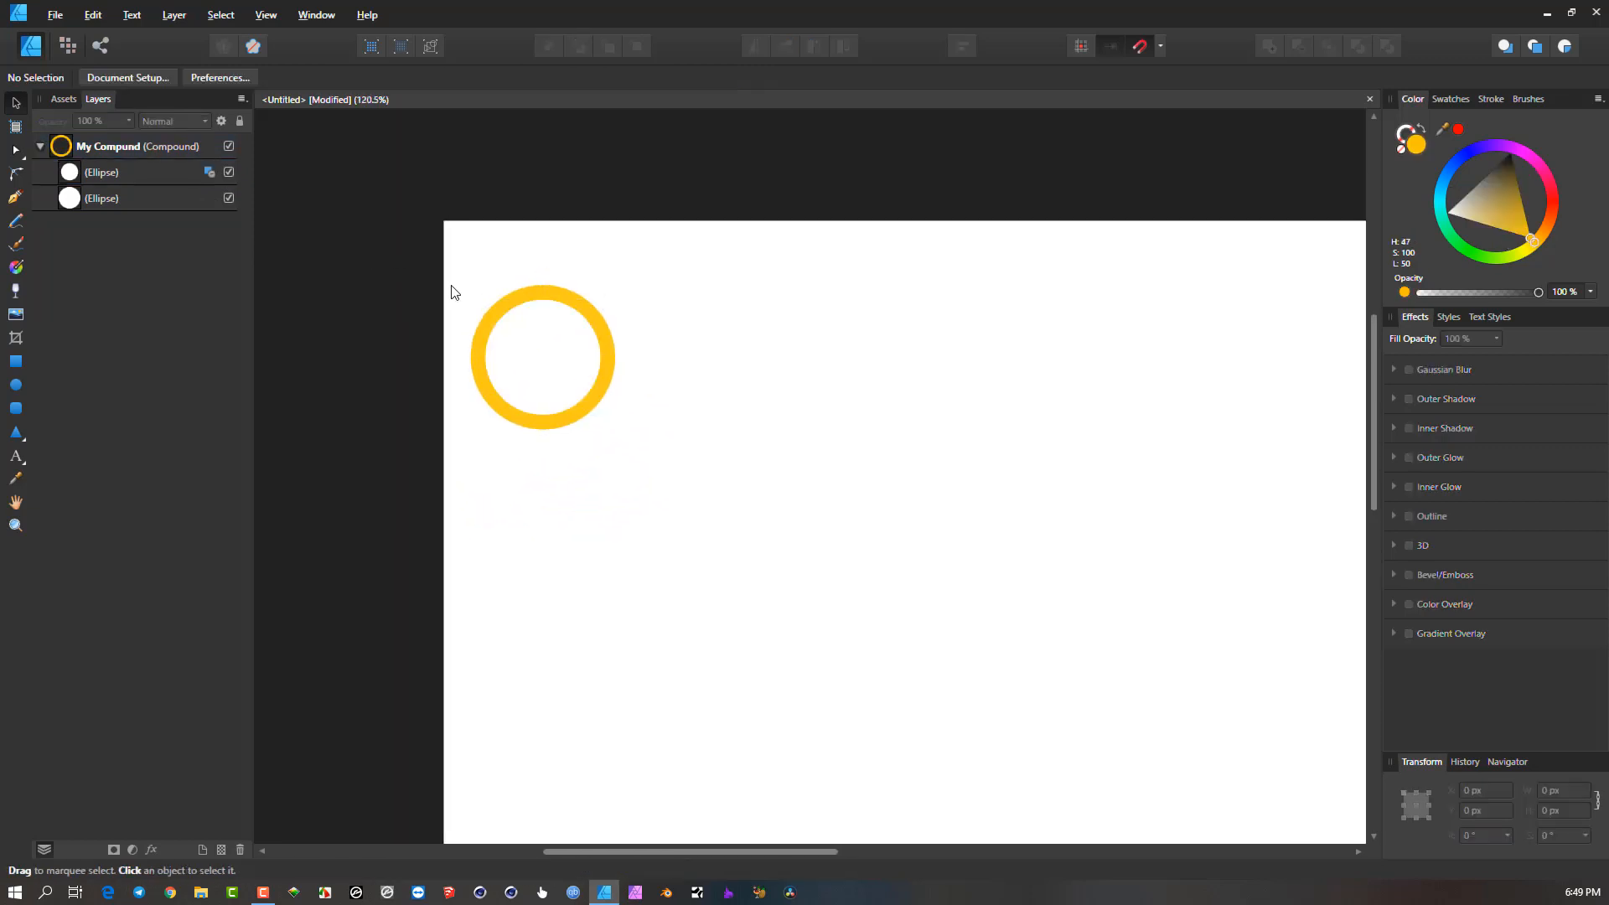
Recolour the whole compound ring to orange at hue 43, saturation 100 and lightness 50.
click(546, 302)
scroll(514, 323, right, 2)
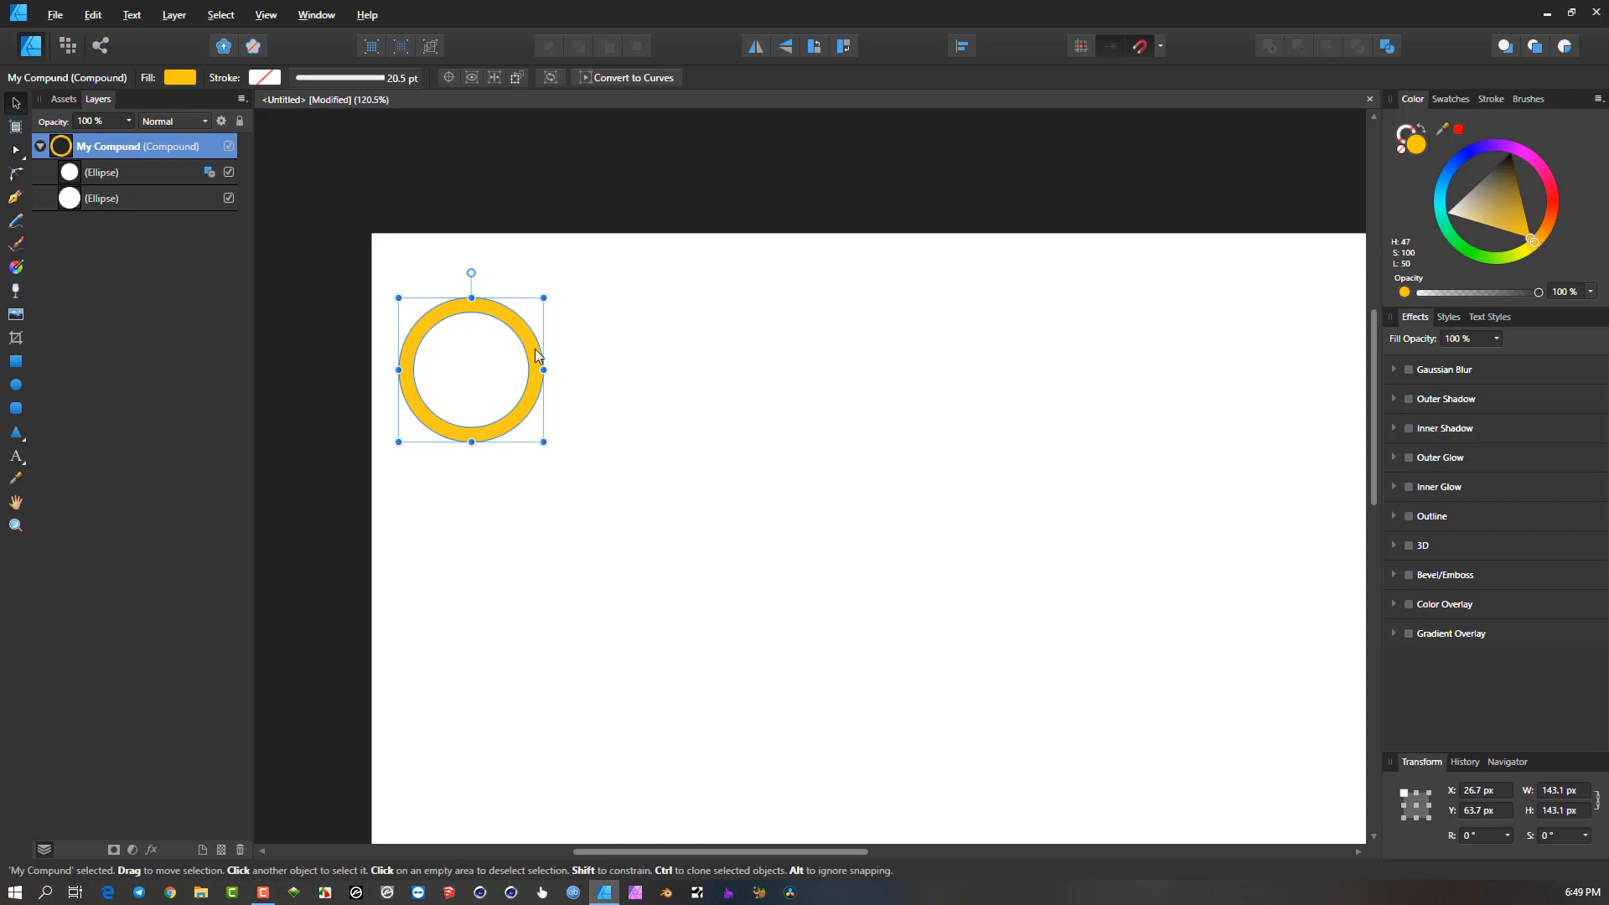
scroll(490, 357, up, 3)
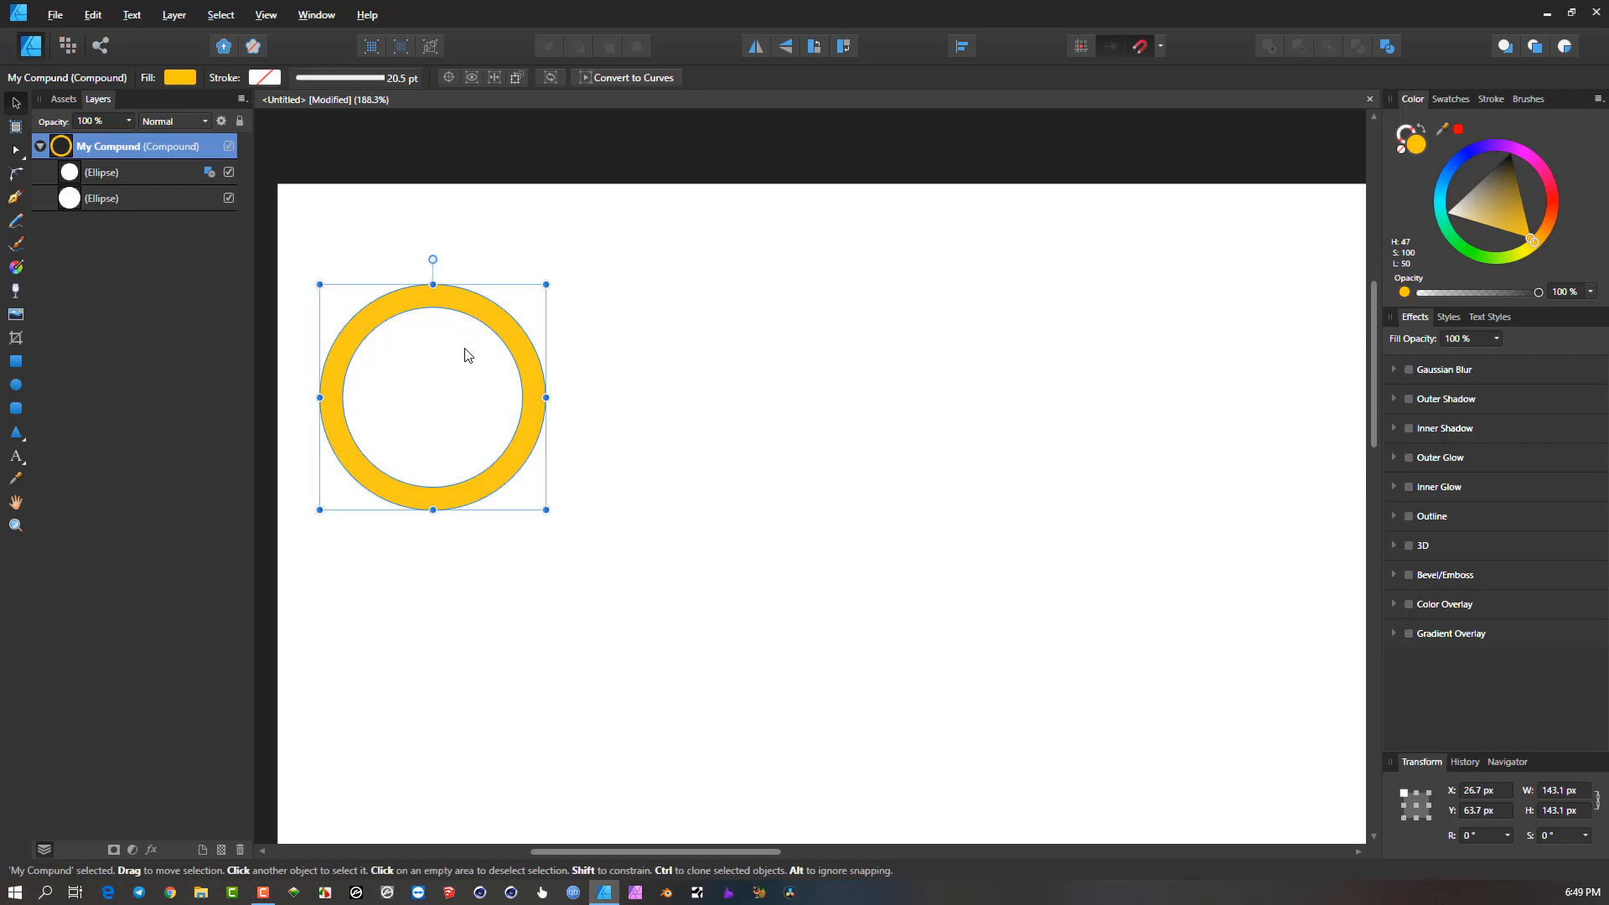
drag(491, 349, 605, 376)
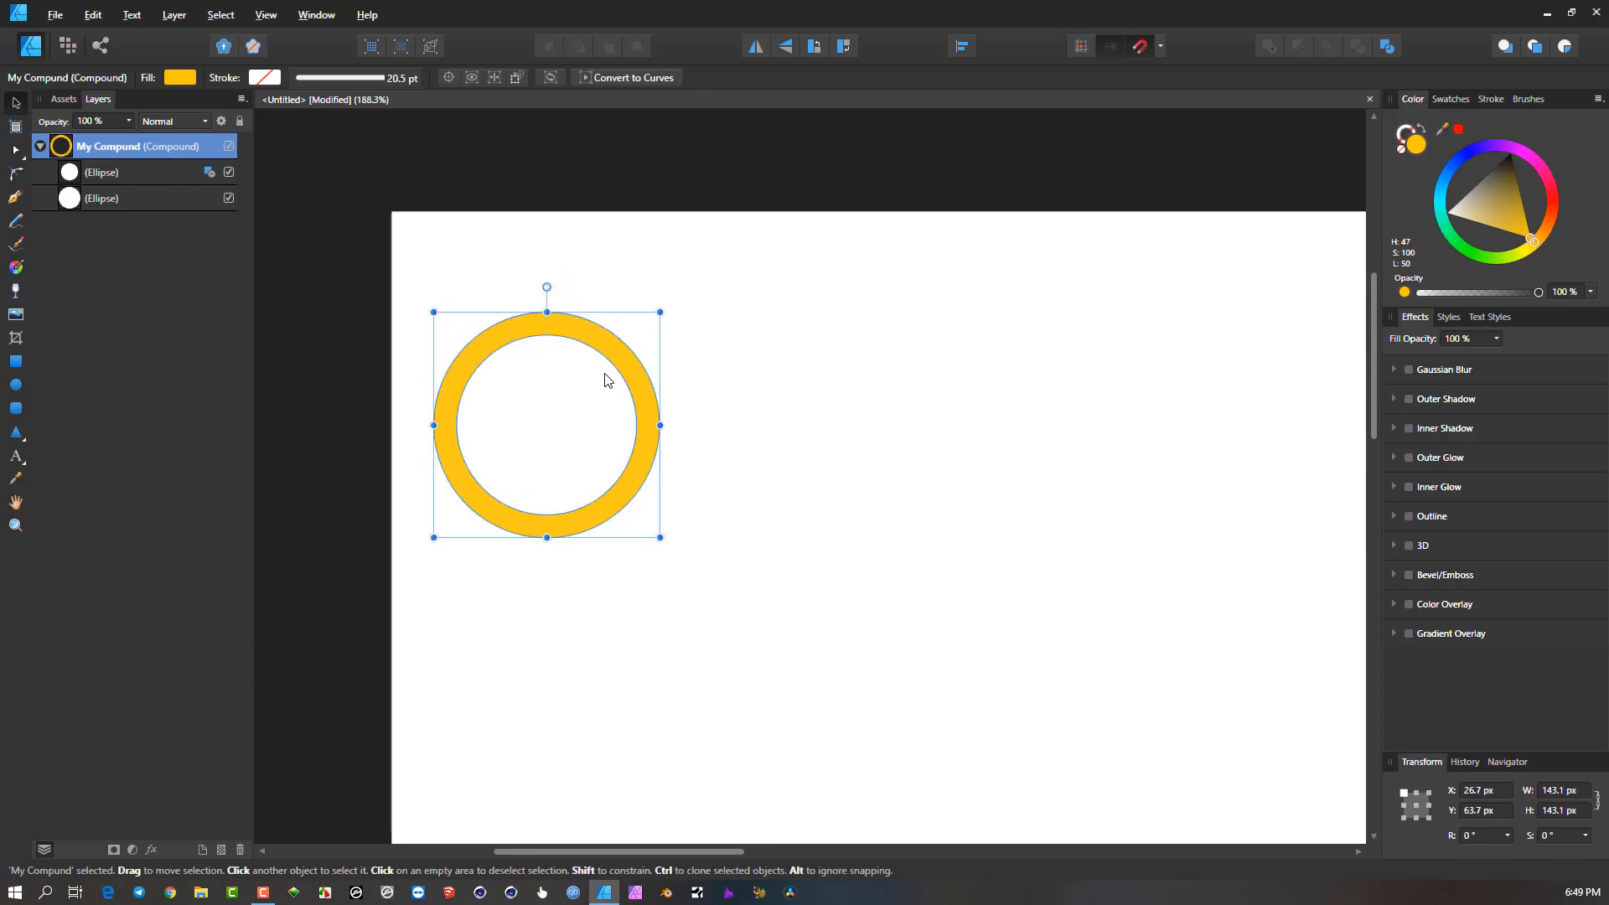
click(147, 174)
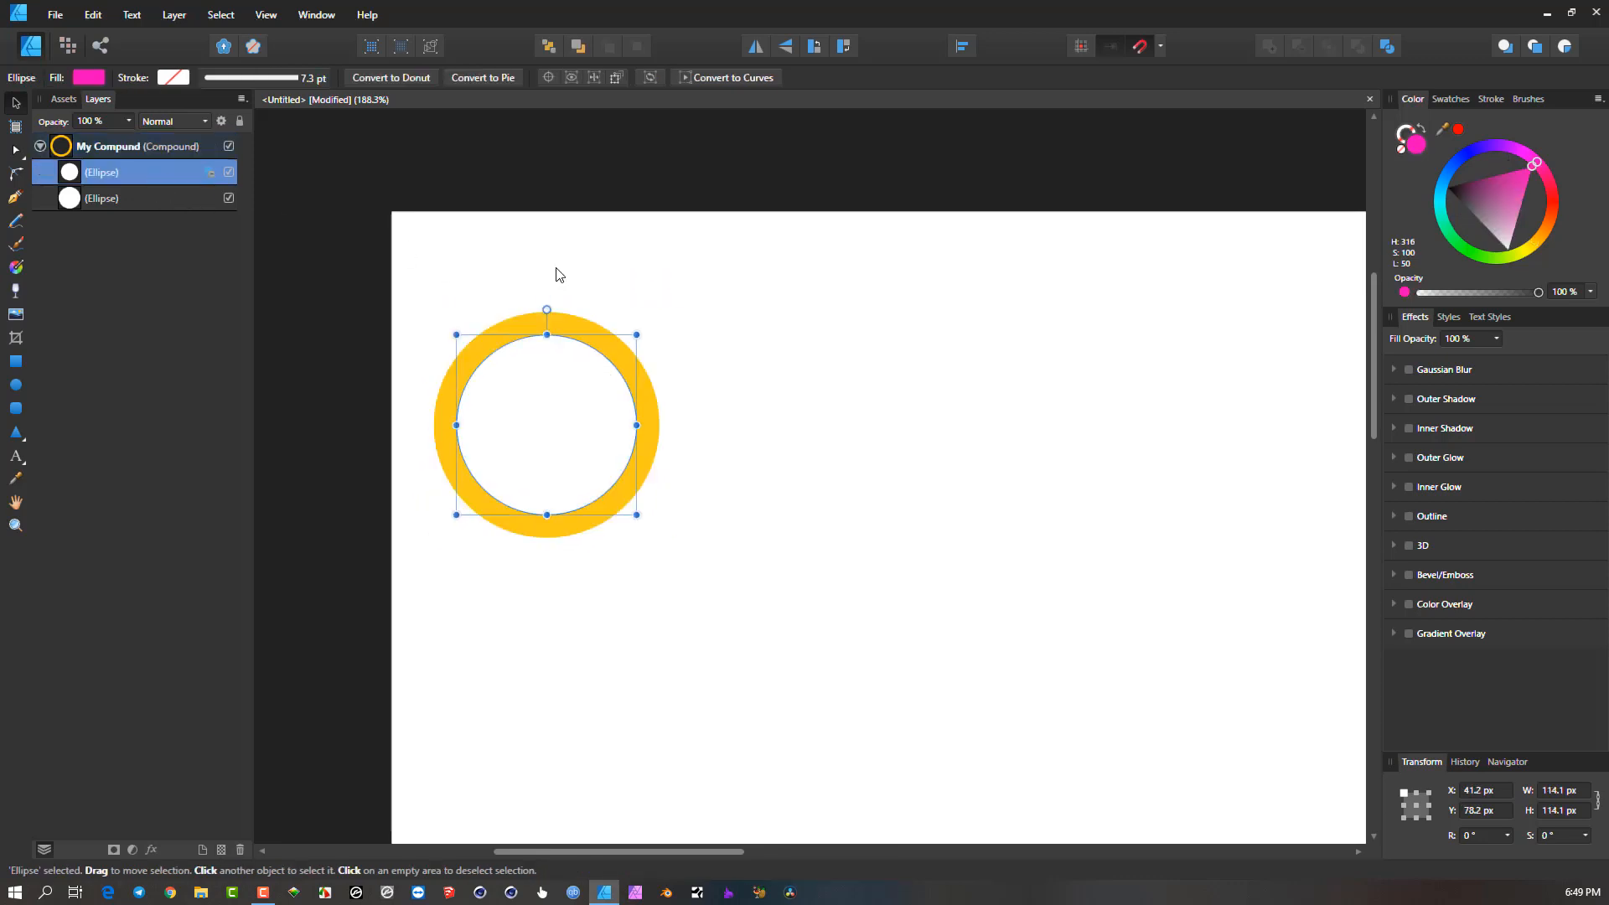
click(553, 307)
click(555, 320)
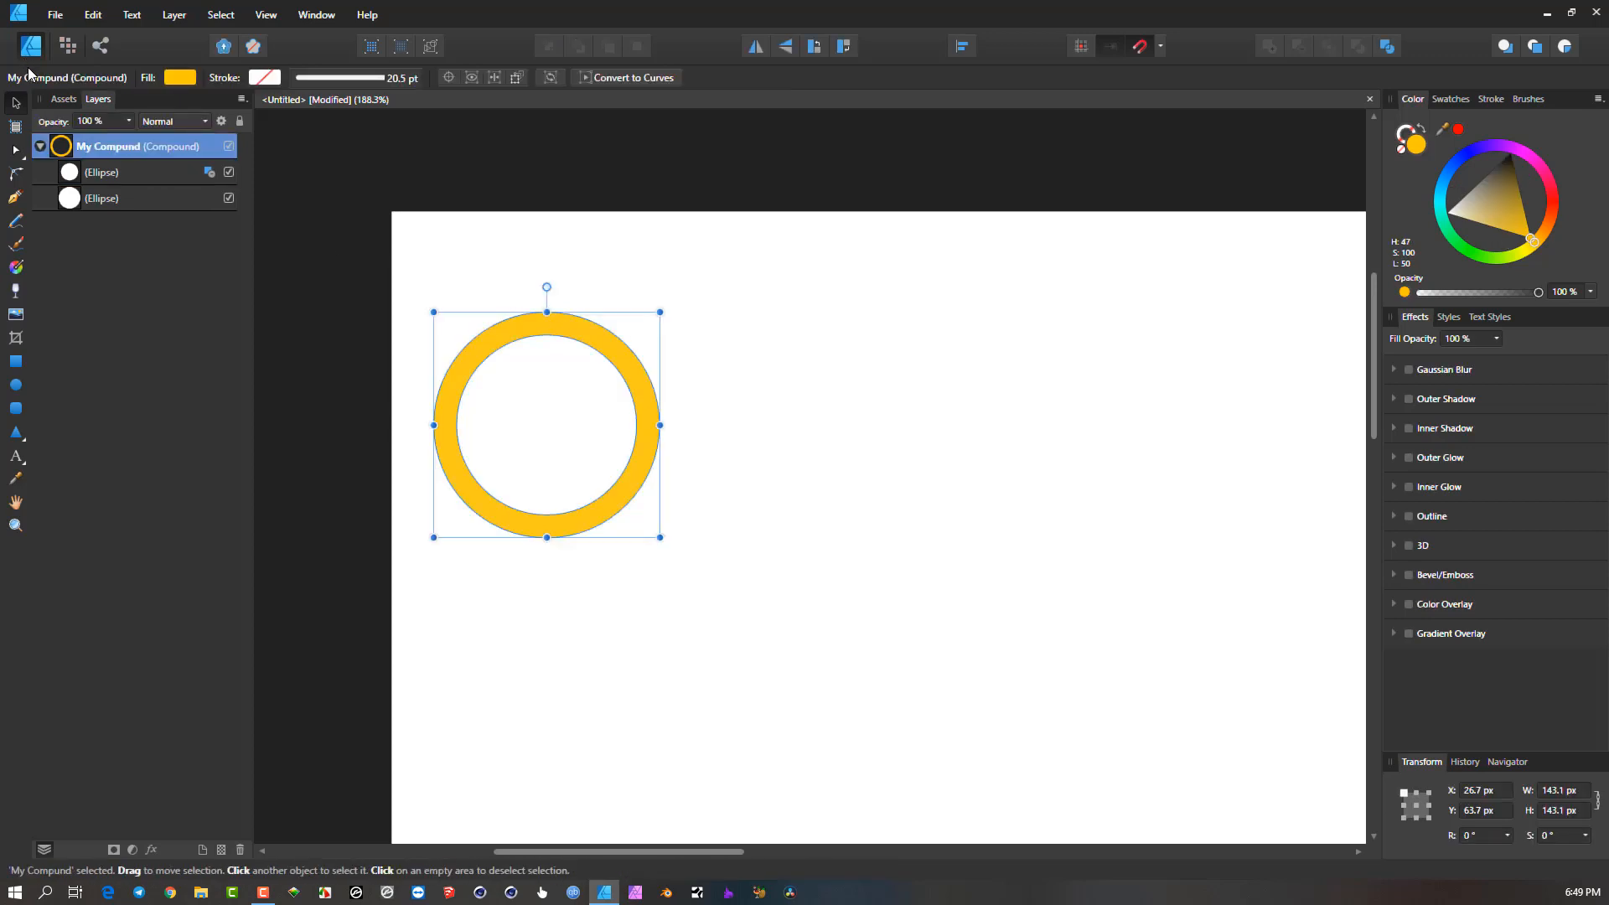
drag(1540, 171, 1538, 239)
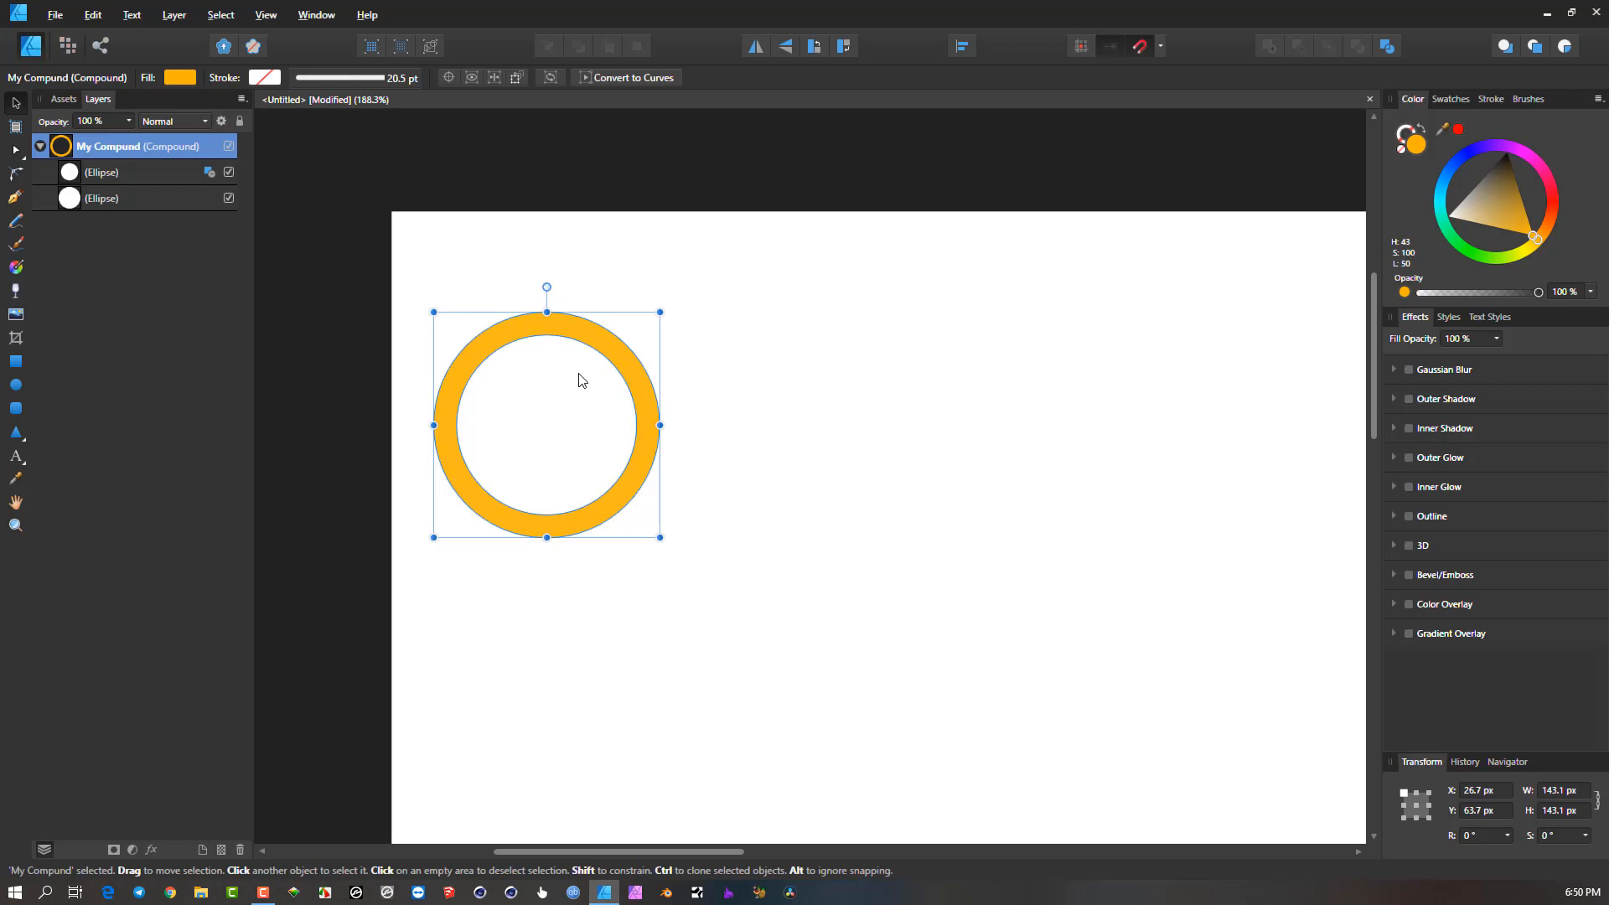
Select the inner and outer ellipses in turn and measure the gap between them on every side.
key(alt)
key(alt)
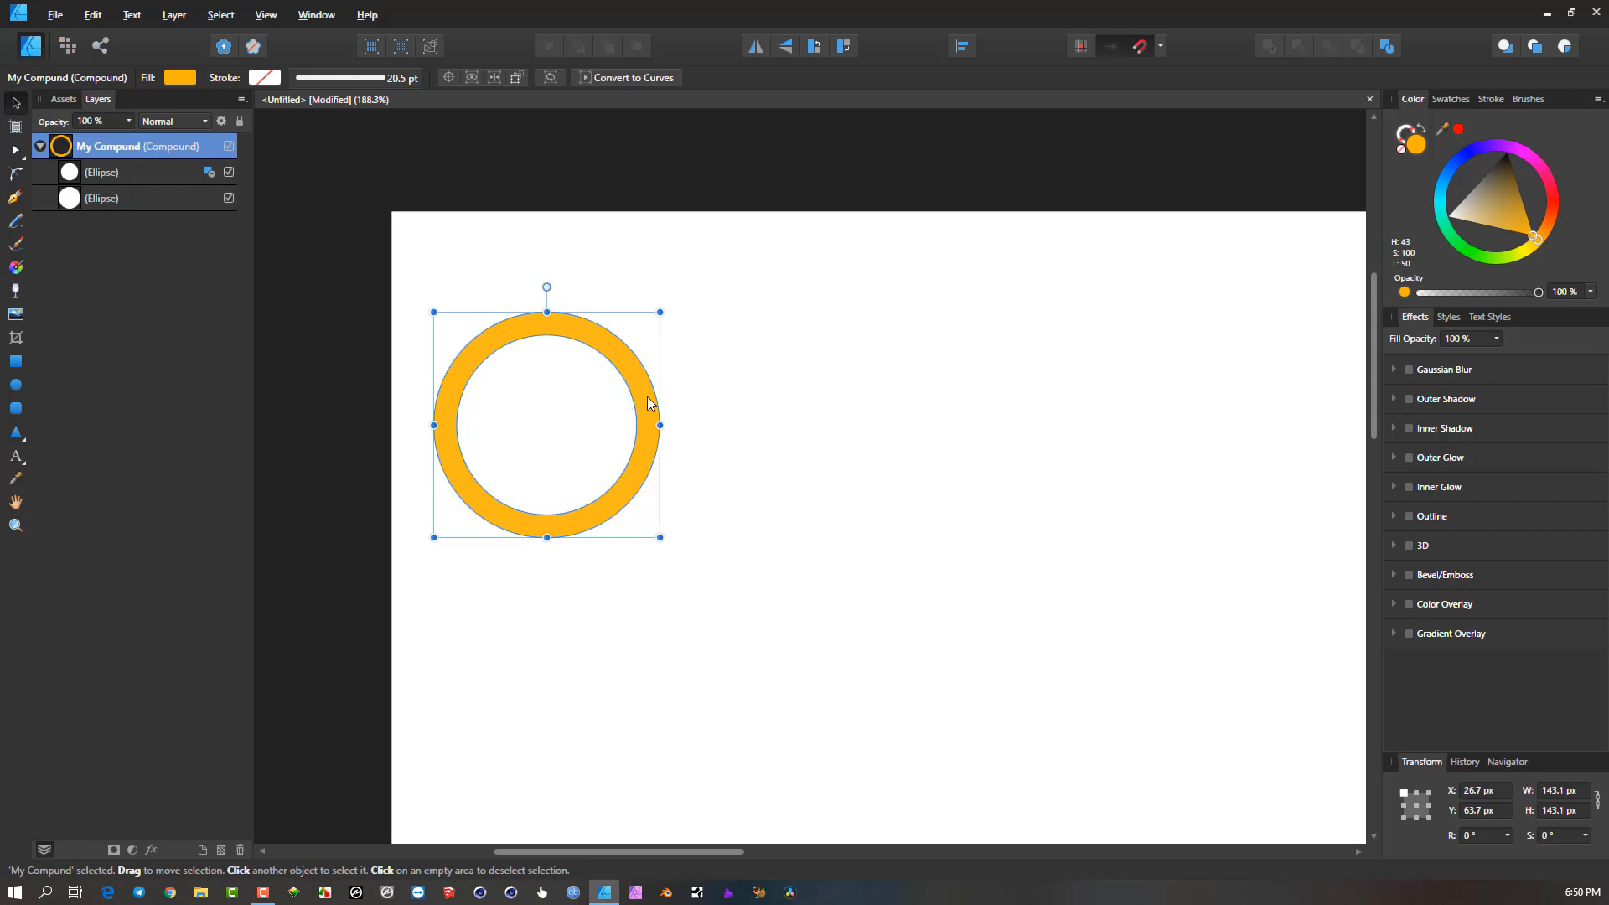
double_click(554, 416)
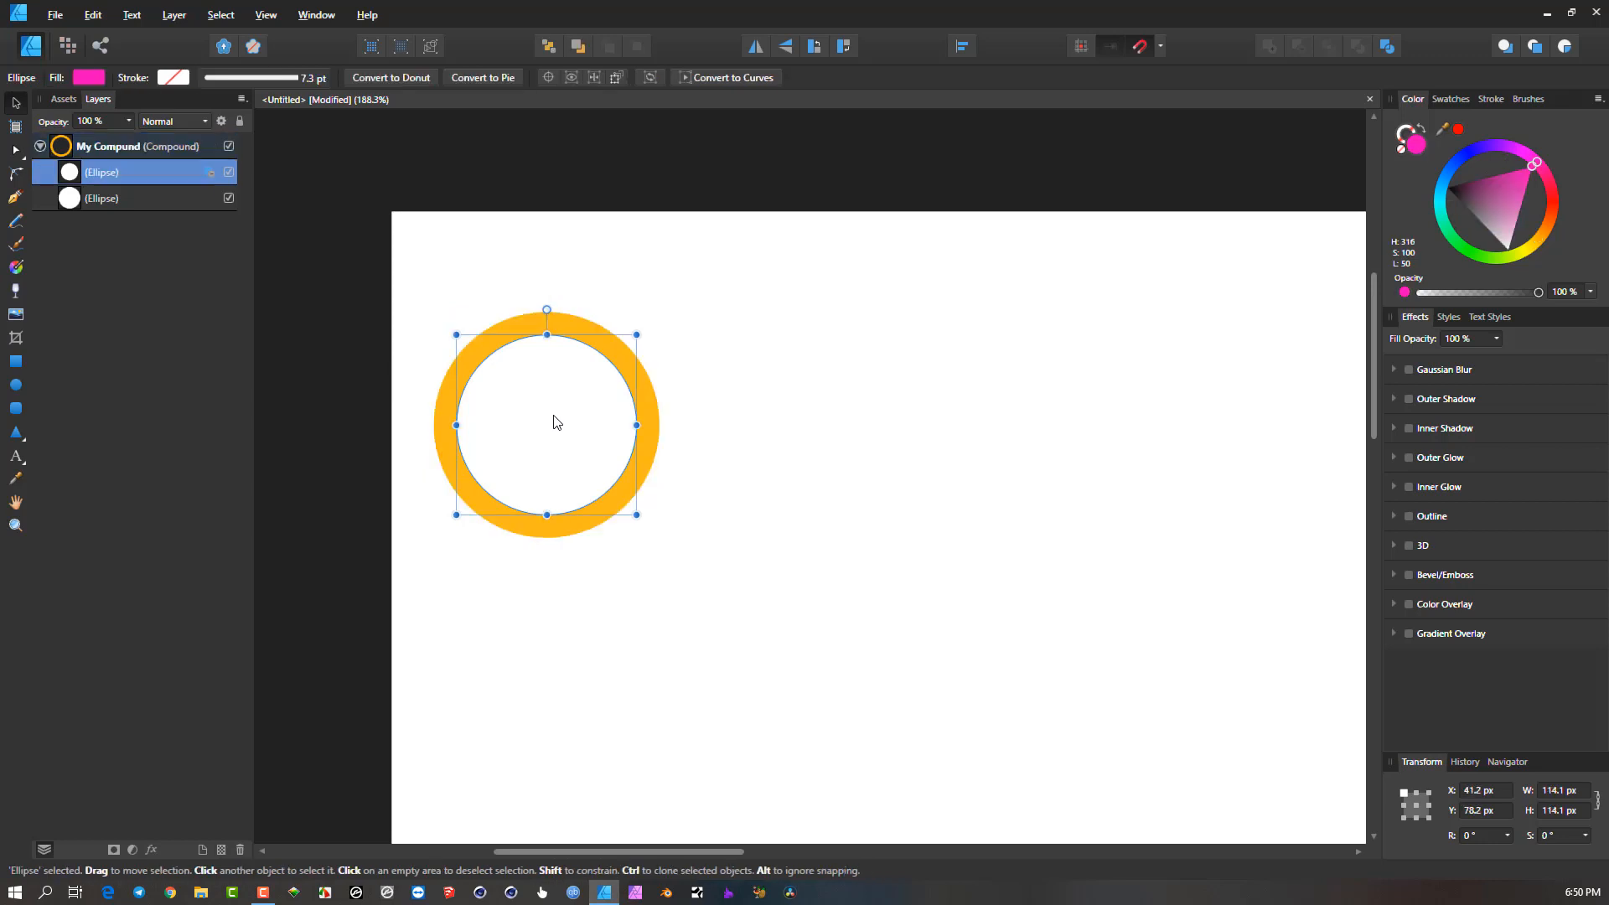
ctrl+click(580, 329)
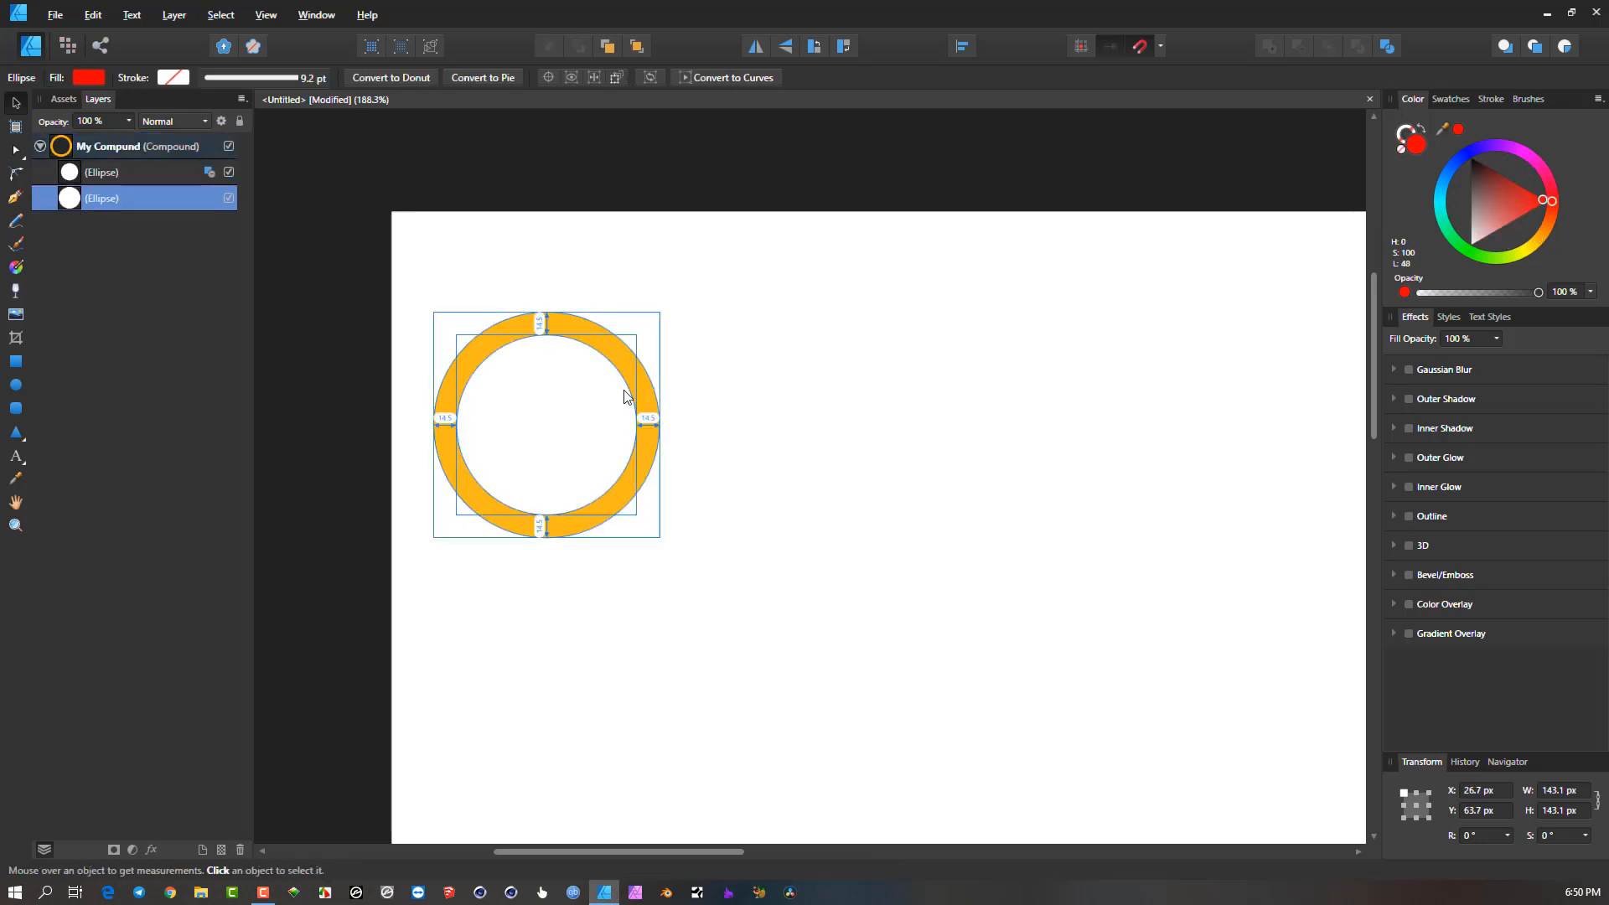
click(734, 421)
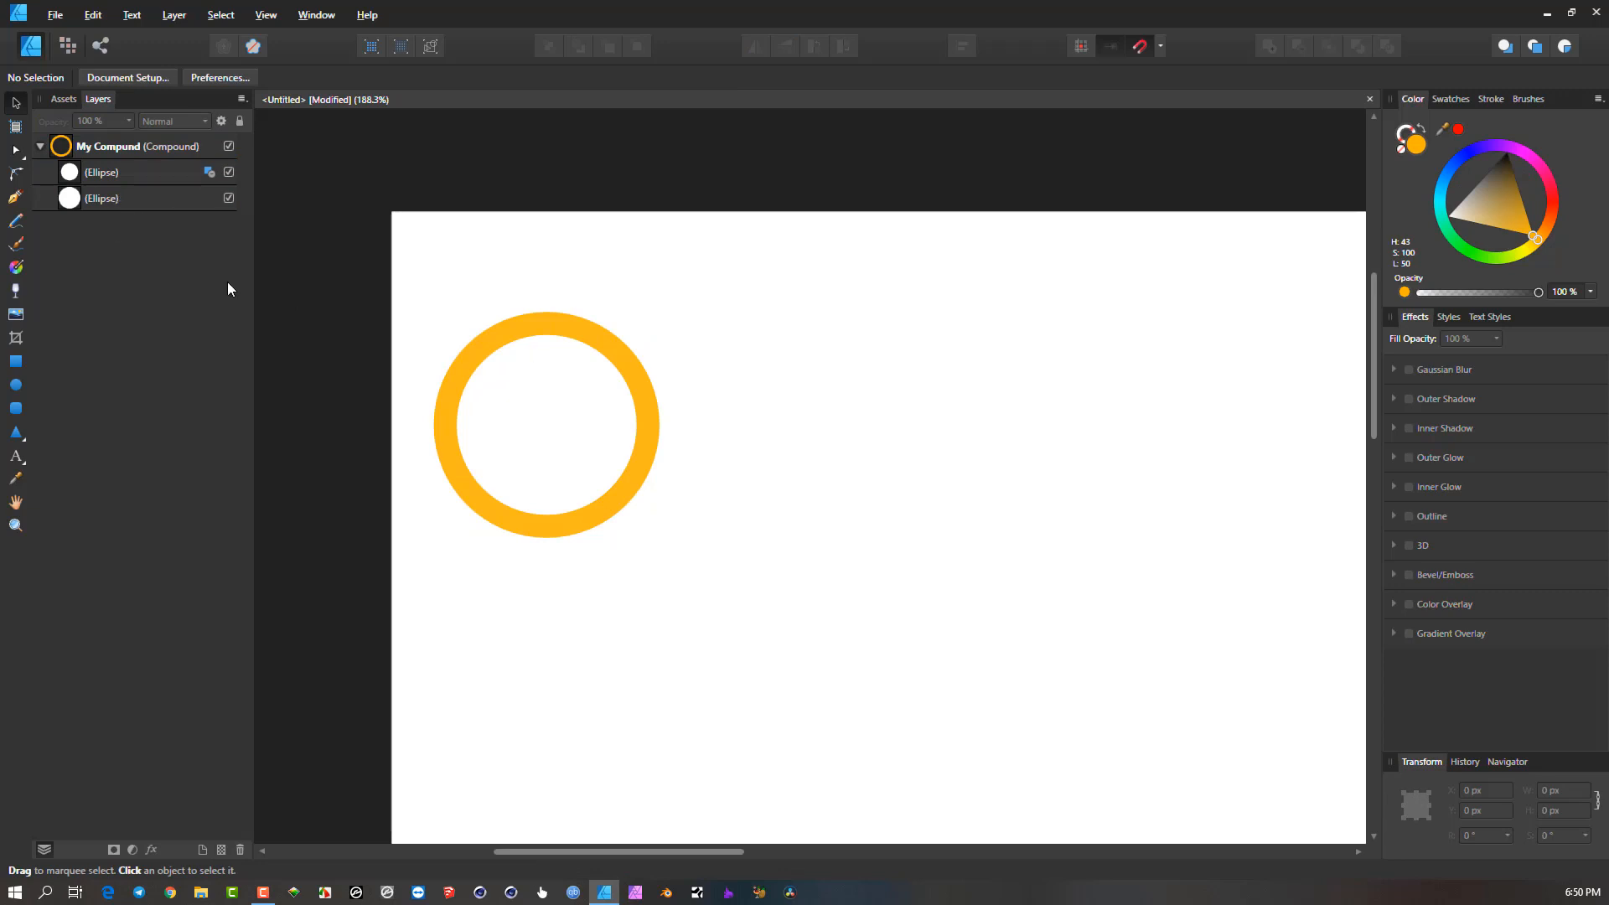
Shrink the subtracted ellipse to about 20.6 px and place it in the upper-left part of the orange circle.
double_click(537, 390)
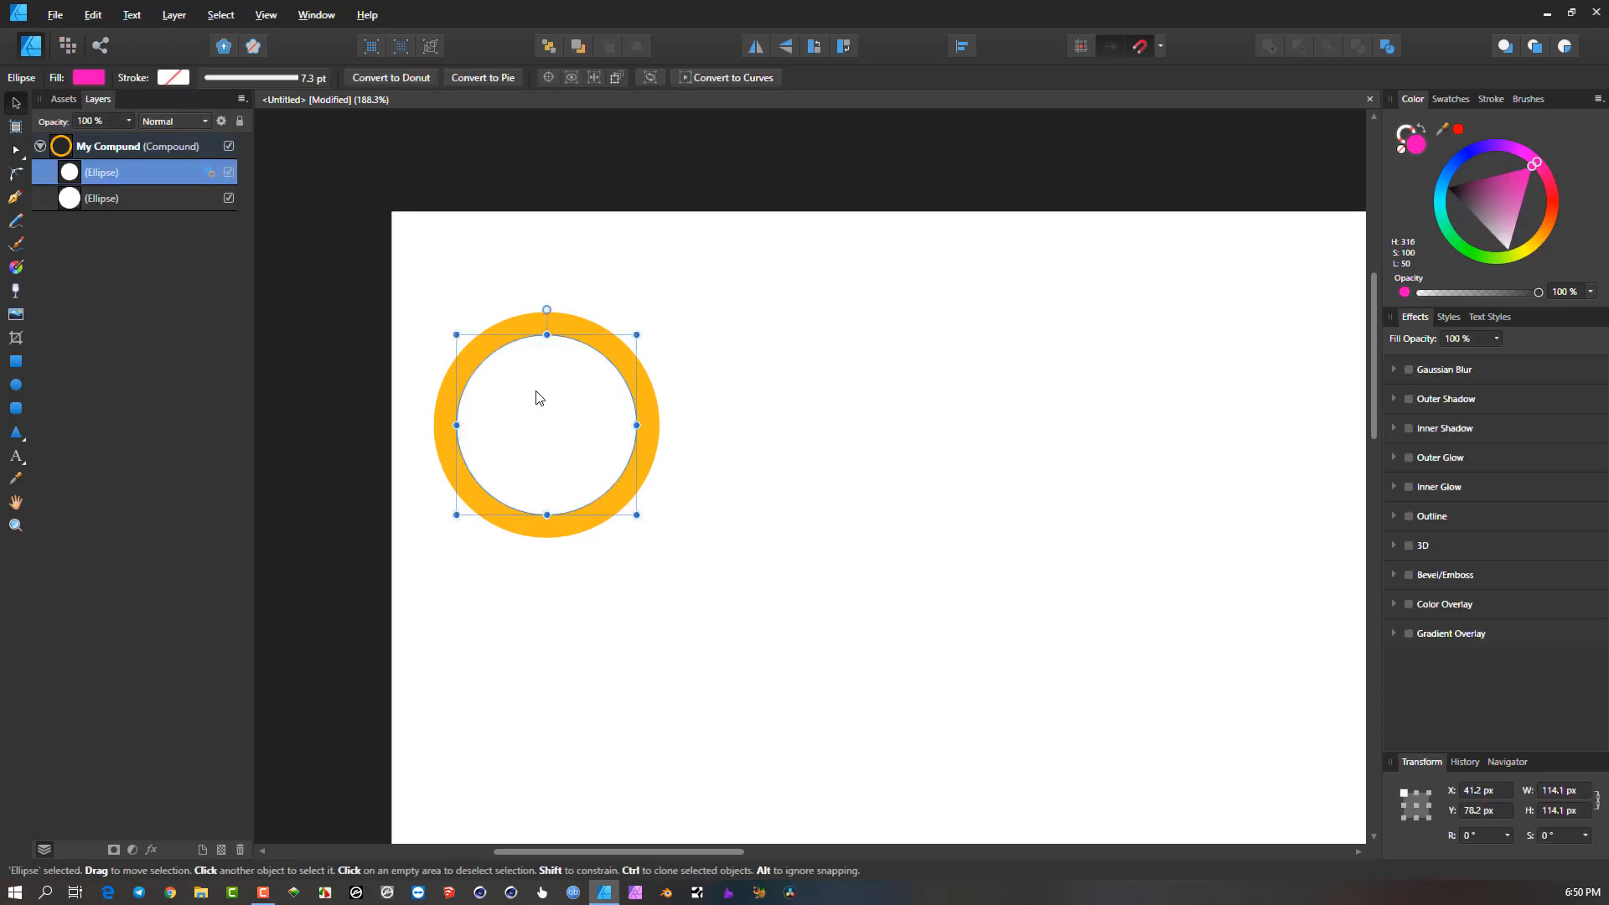
drag(628, 346, 504, 380)
scroll(503, 381, up, 2)
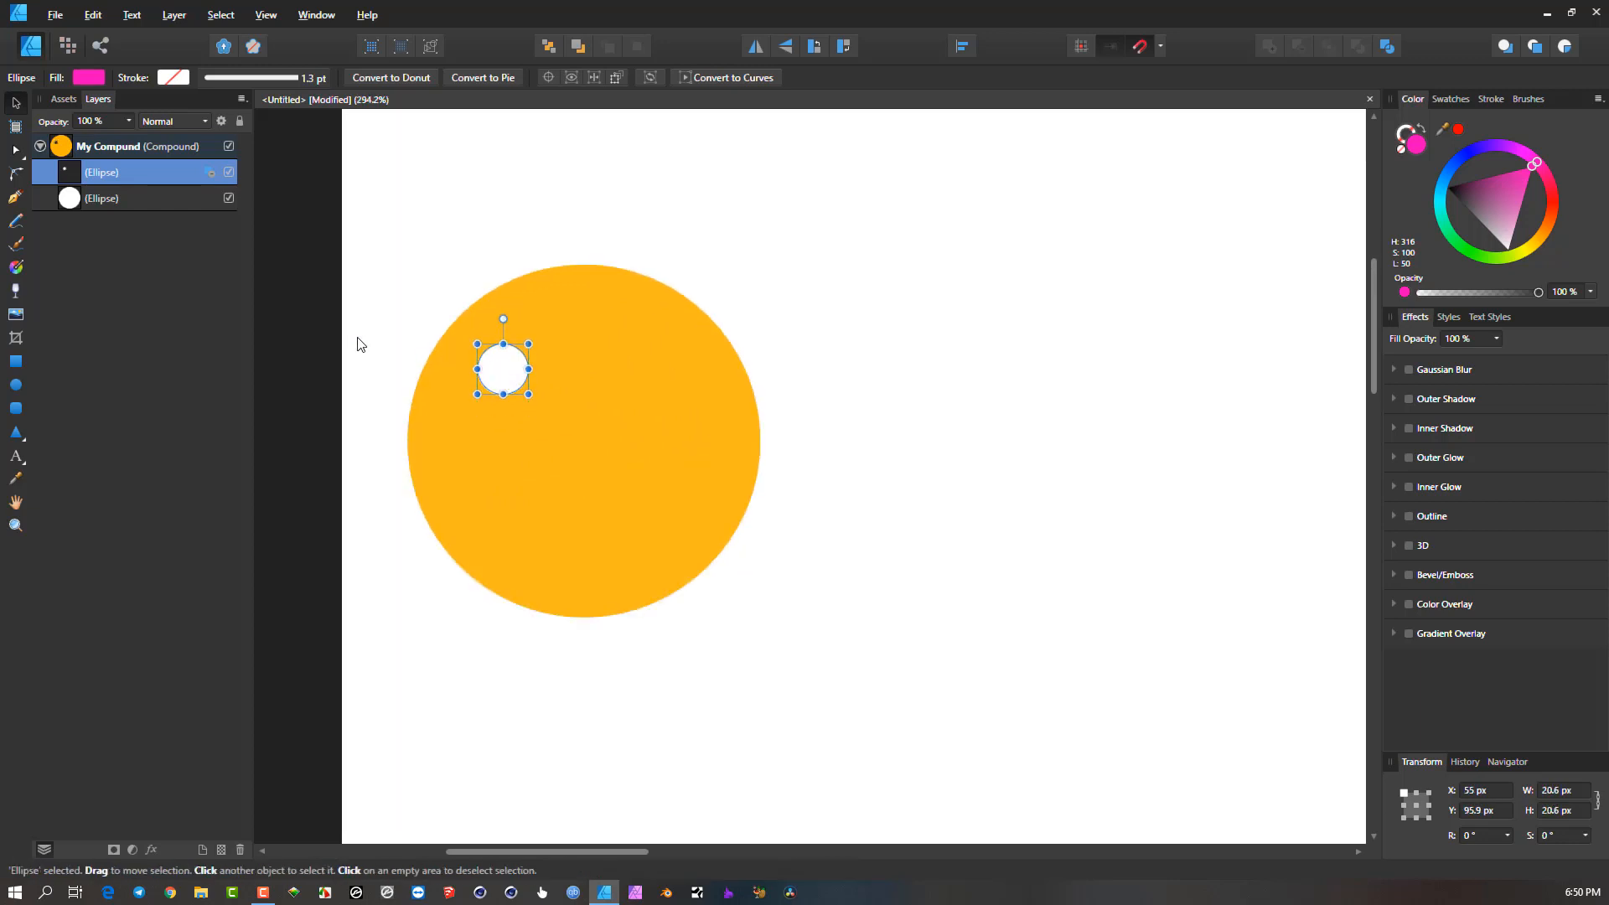
Draw a rectangle about 135.9 by 120.3 px beside the circle and set its fill to crimson at hue 344.
click(15, 361)
drag(874, 293, 1210, 589)
mouse_move(1555, 208)
mouse_down()
mouse_move(1555, 164)
mouse_move(1548, 192)
mouse_up()
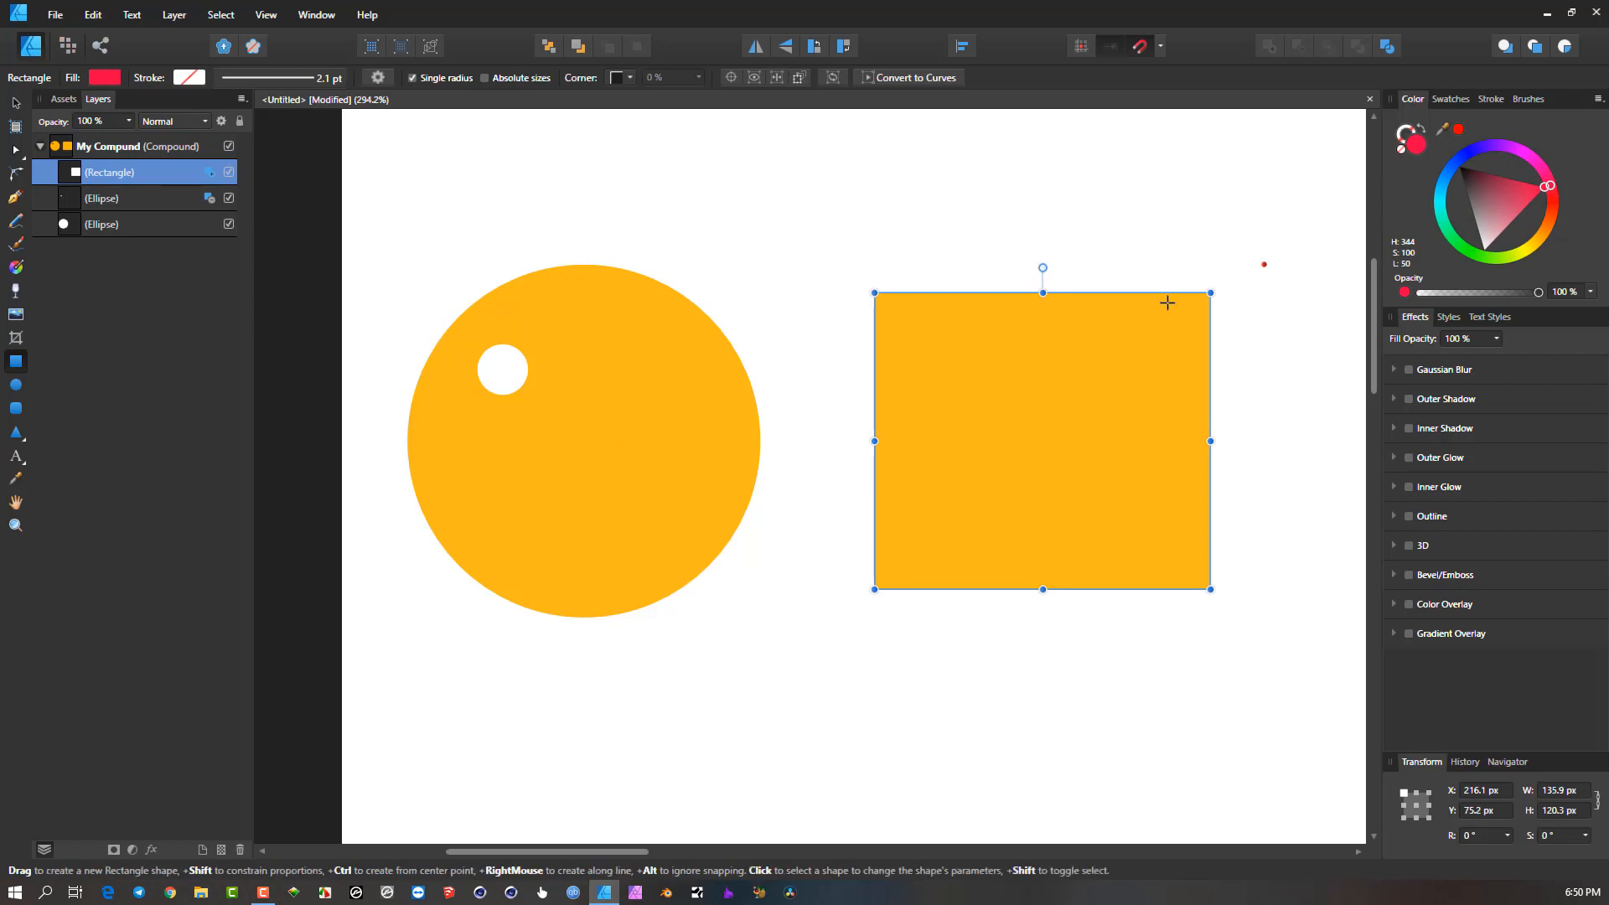
Take the rectangle out of the compound to below it in the layer order, and position it behind the orange circle.
click(16, 104)
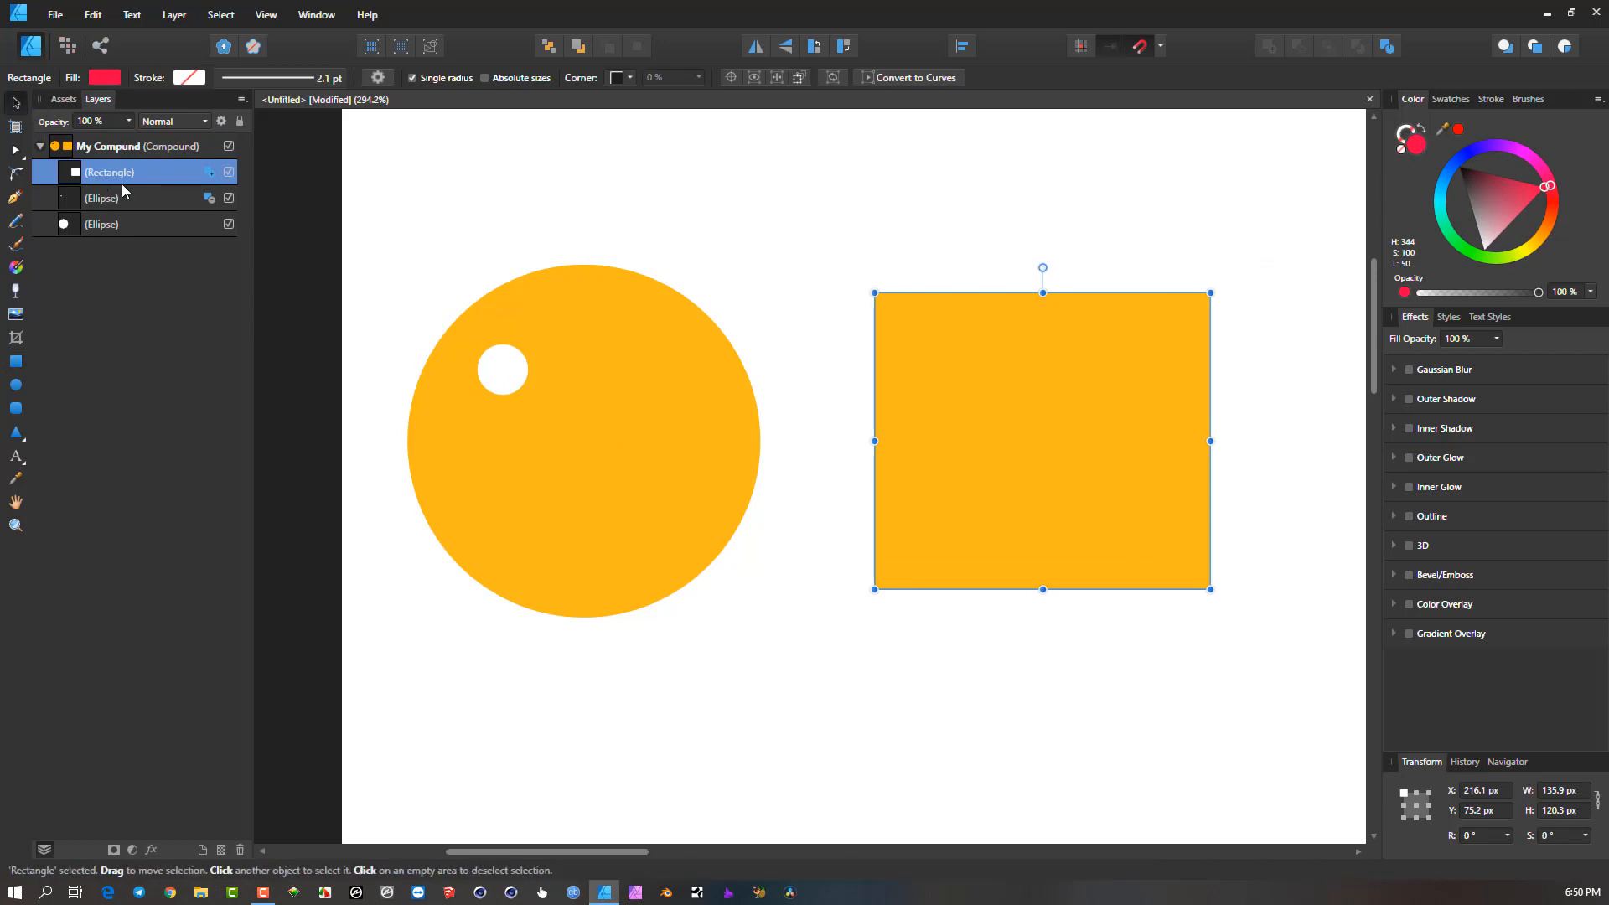
drag(122, 183, 108, 327)
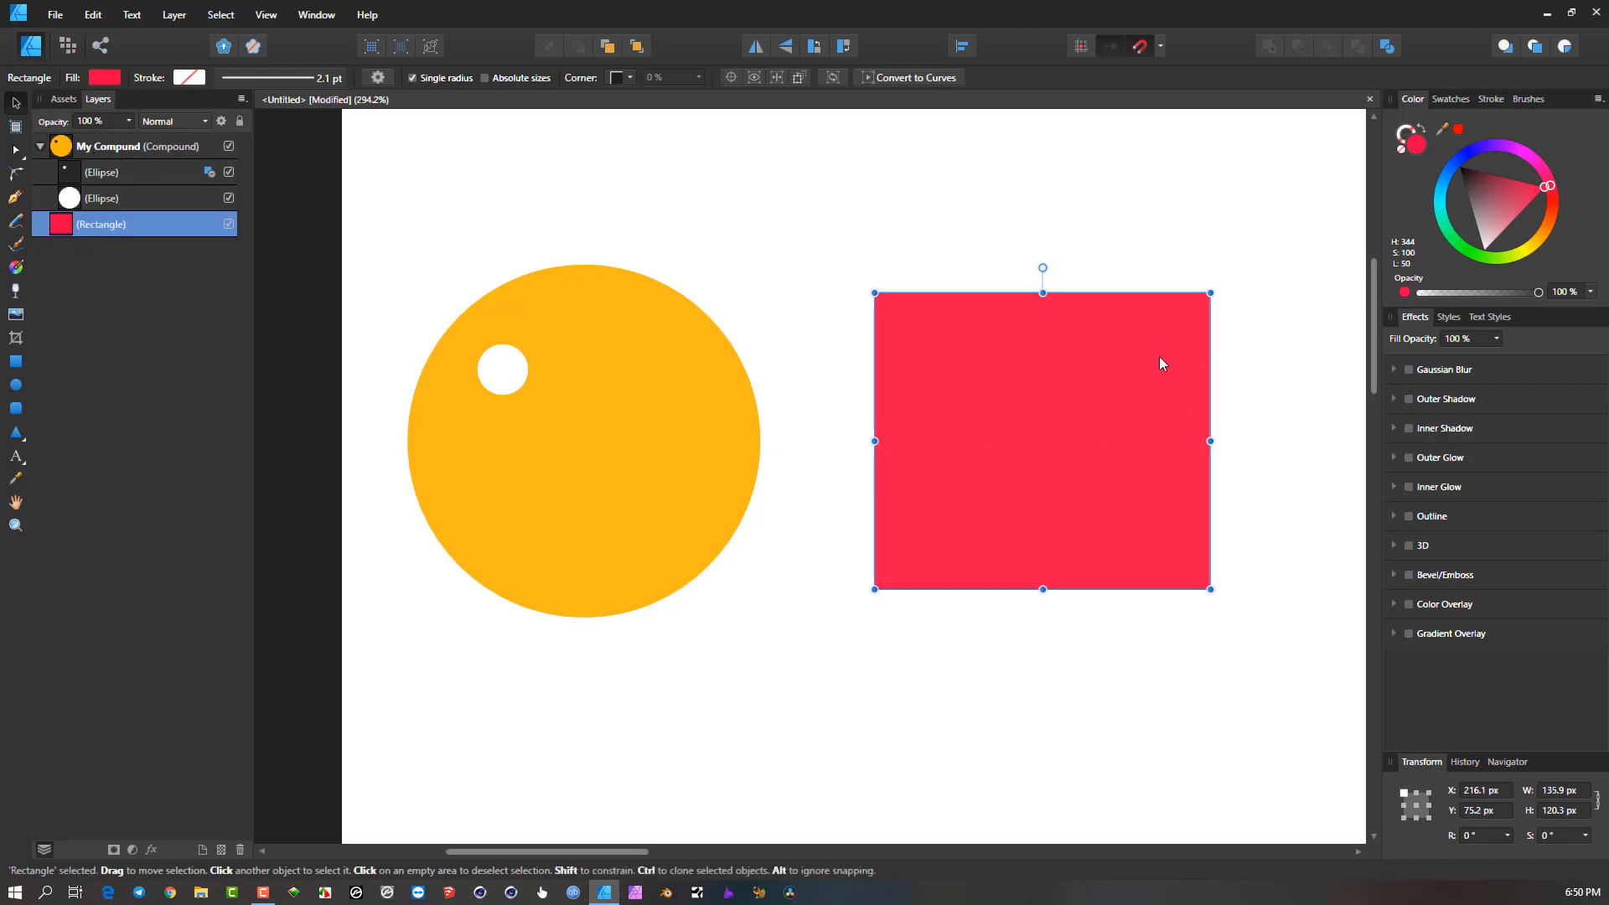
drag(1138, 362, 692, 337)
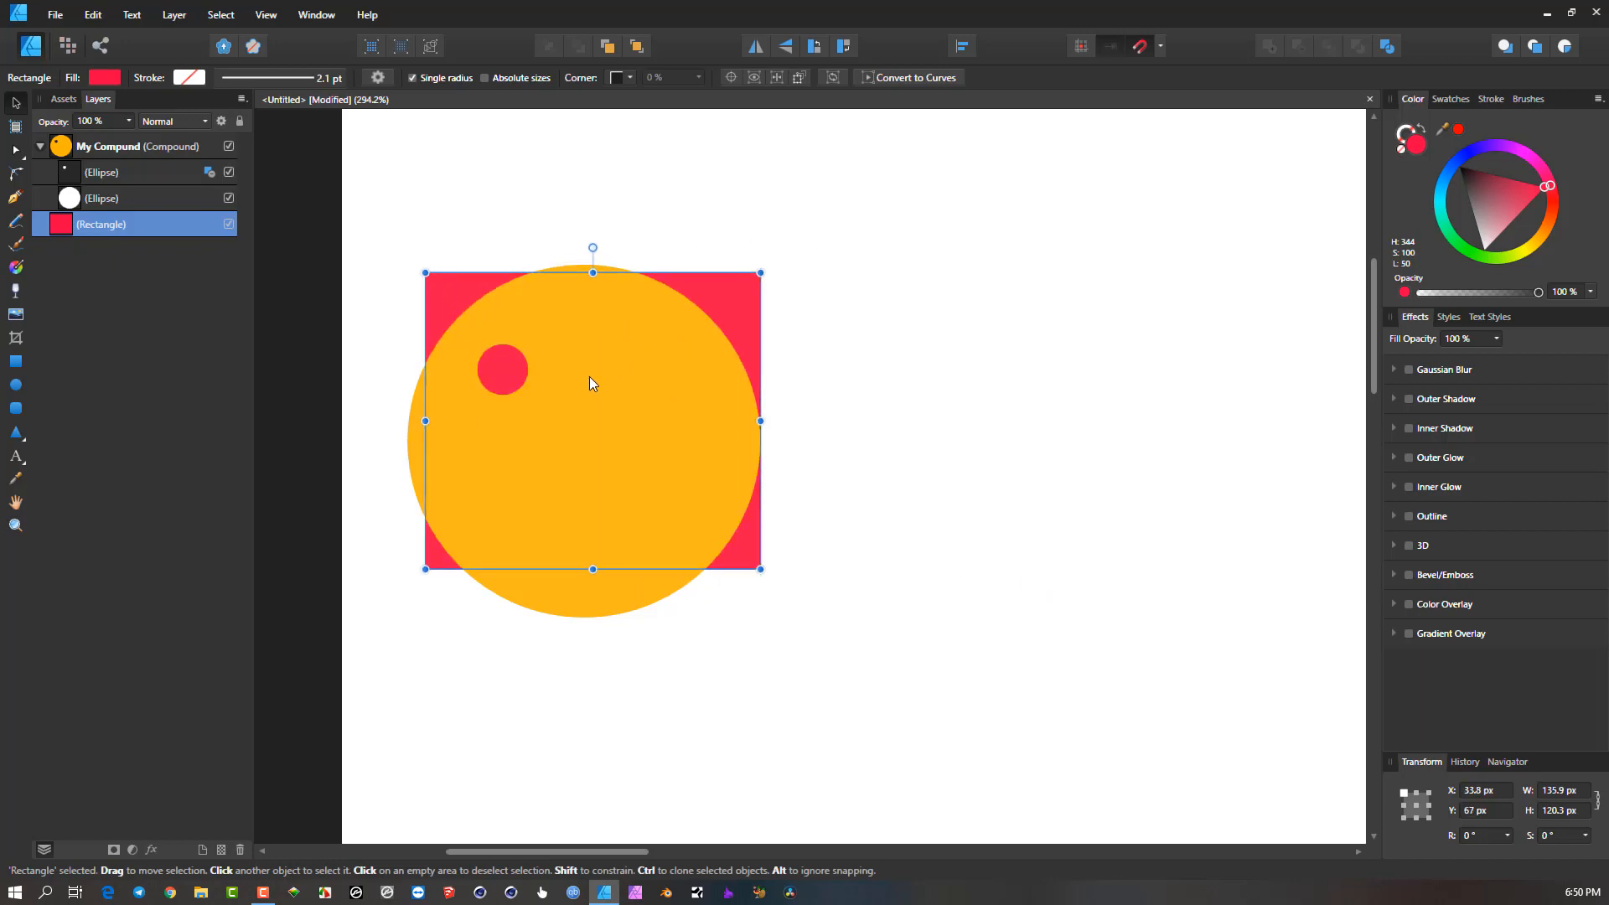
drag(590, 383, 1092, 406)
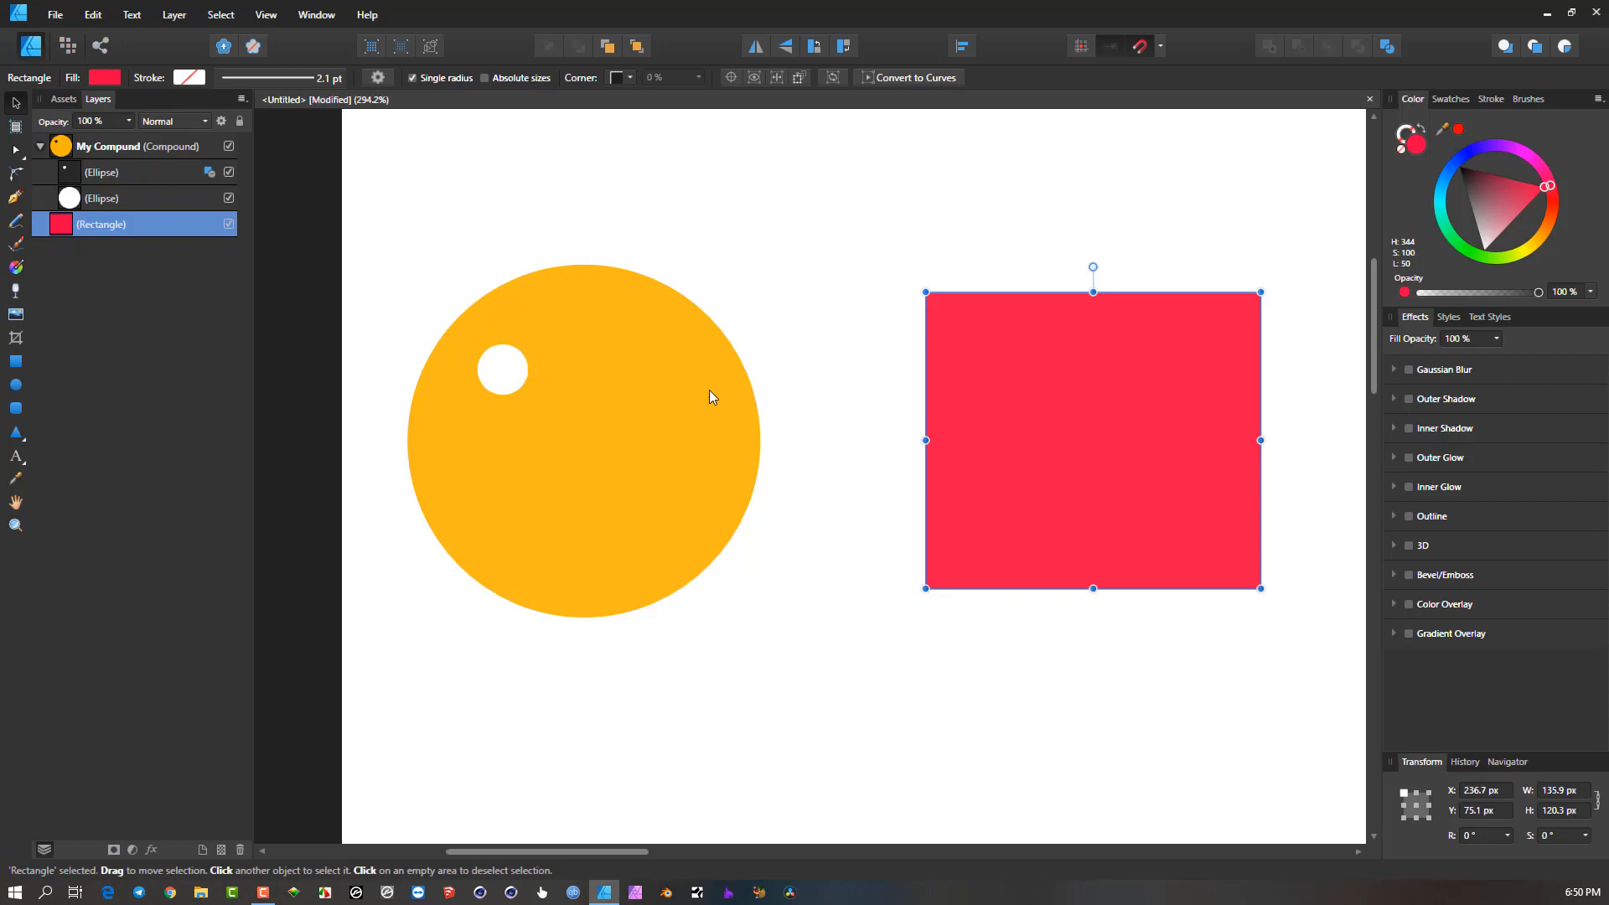
drag(1224, 436, 767, 445)
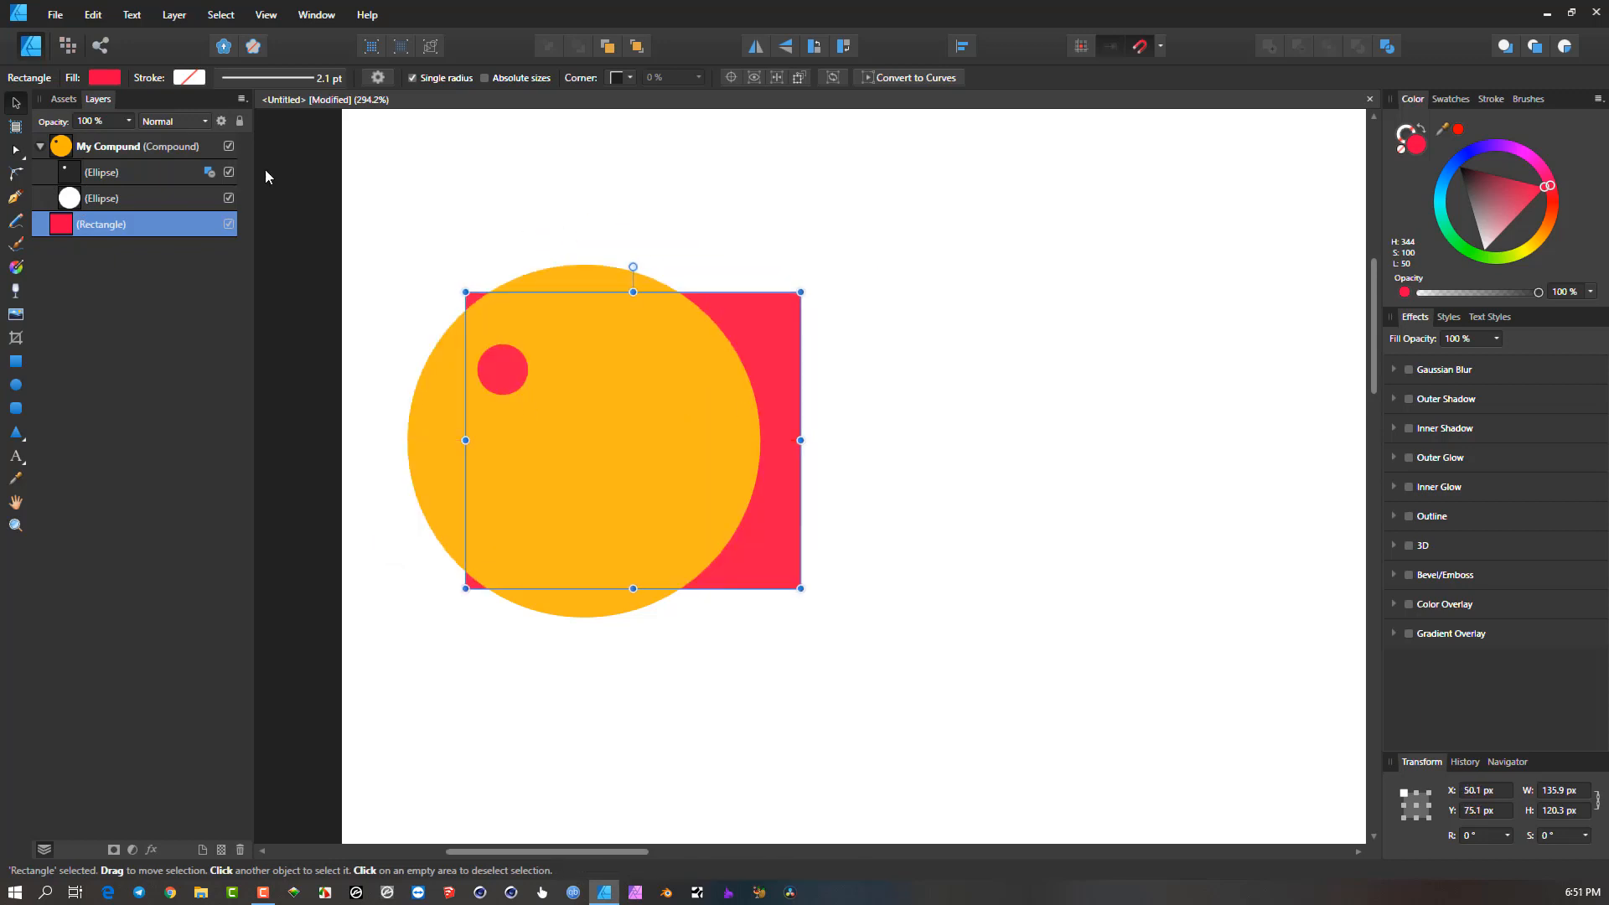
drag(754, 331, 714, 315)
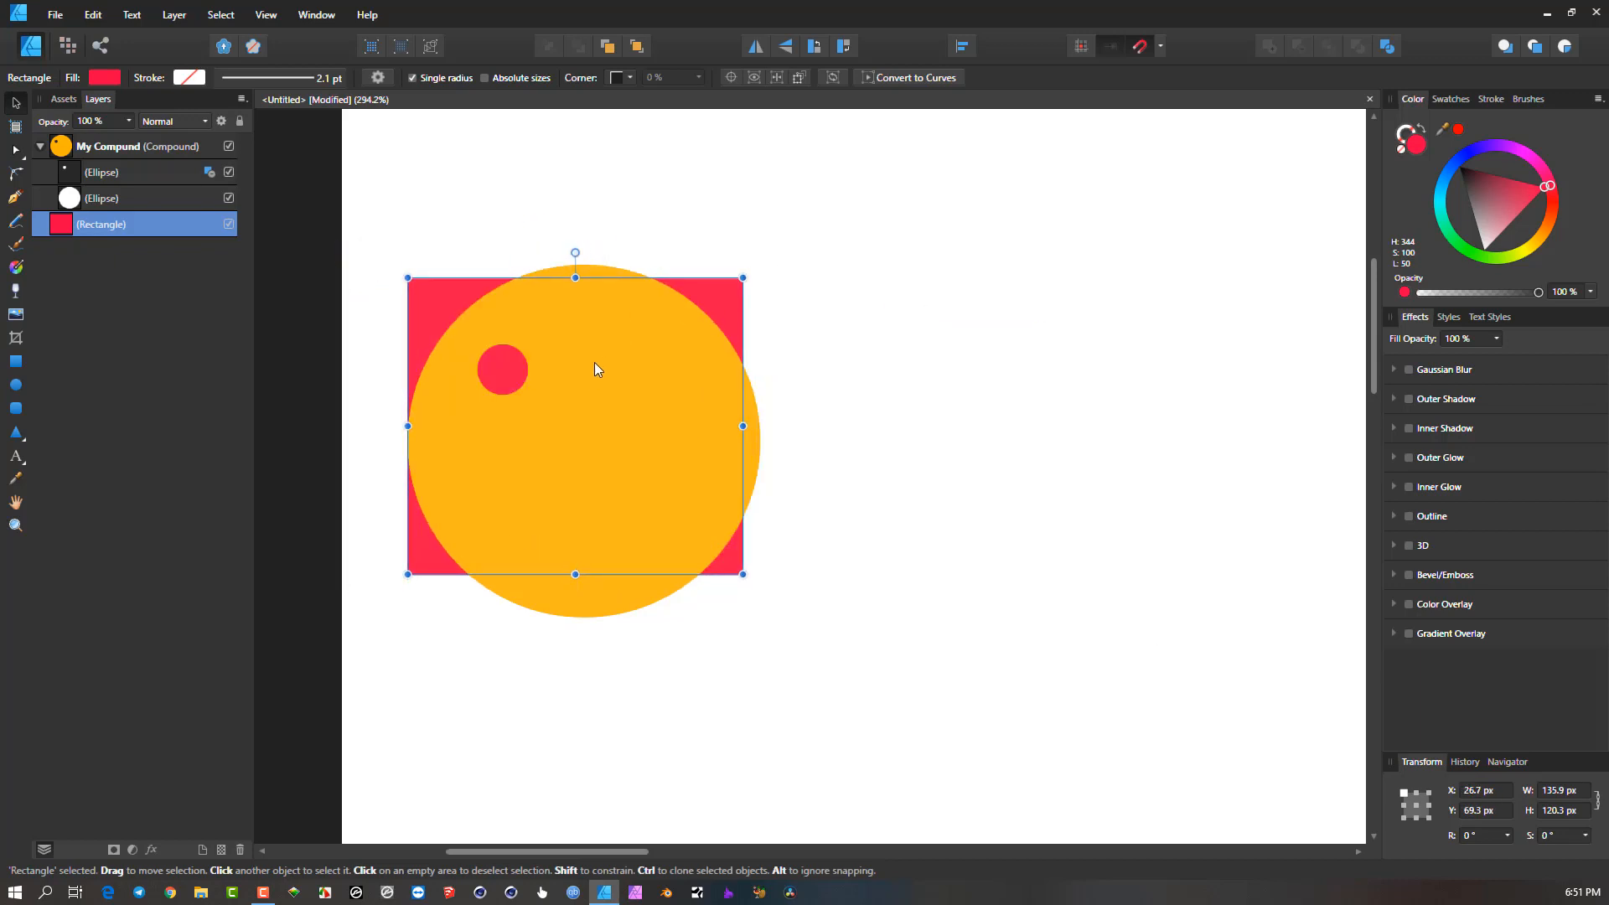
Duplicate the small subtracted ellipse horizontally to the circle's right side, at about X 113.7 px.
scroll(596, 362, up, 1)
click(707, 361)
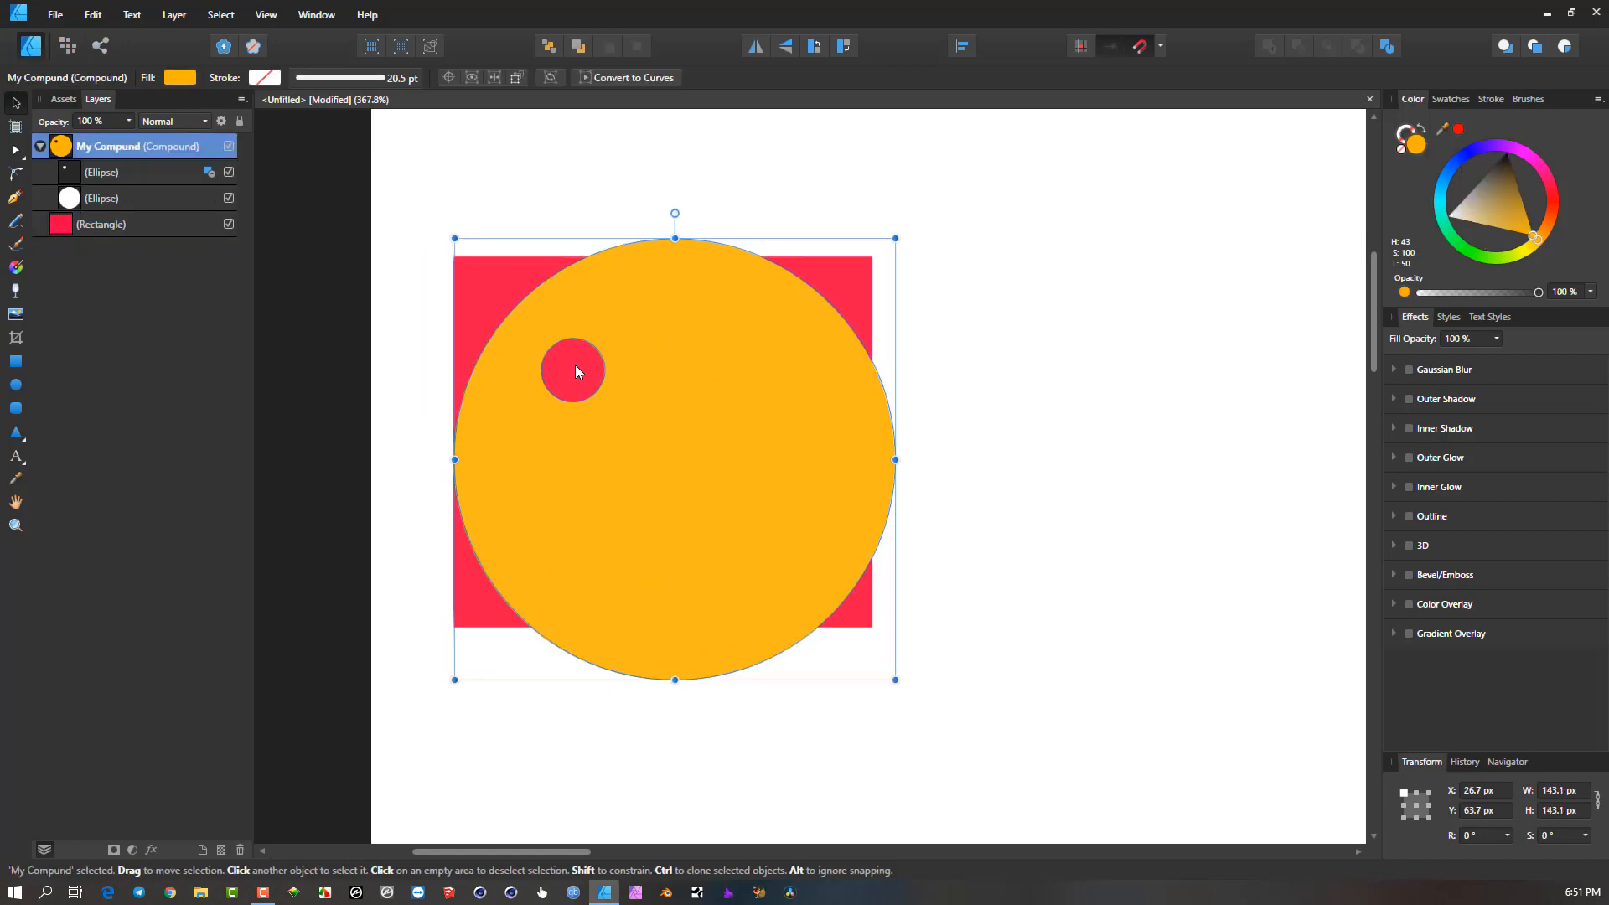
double_click(576, 366)
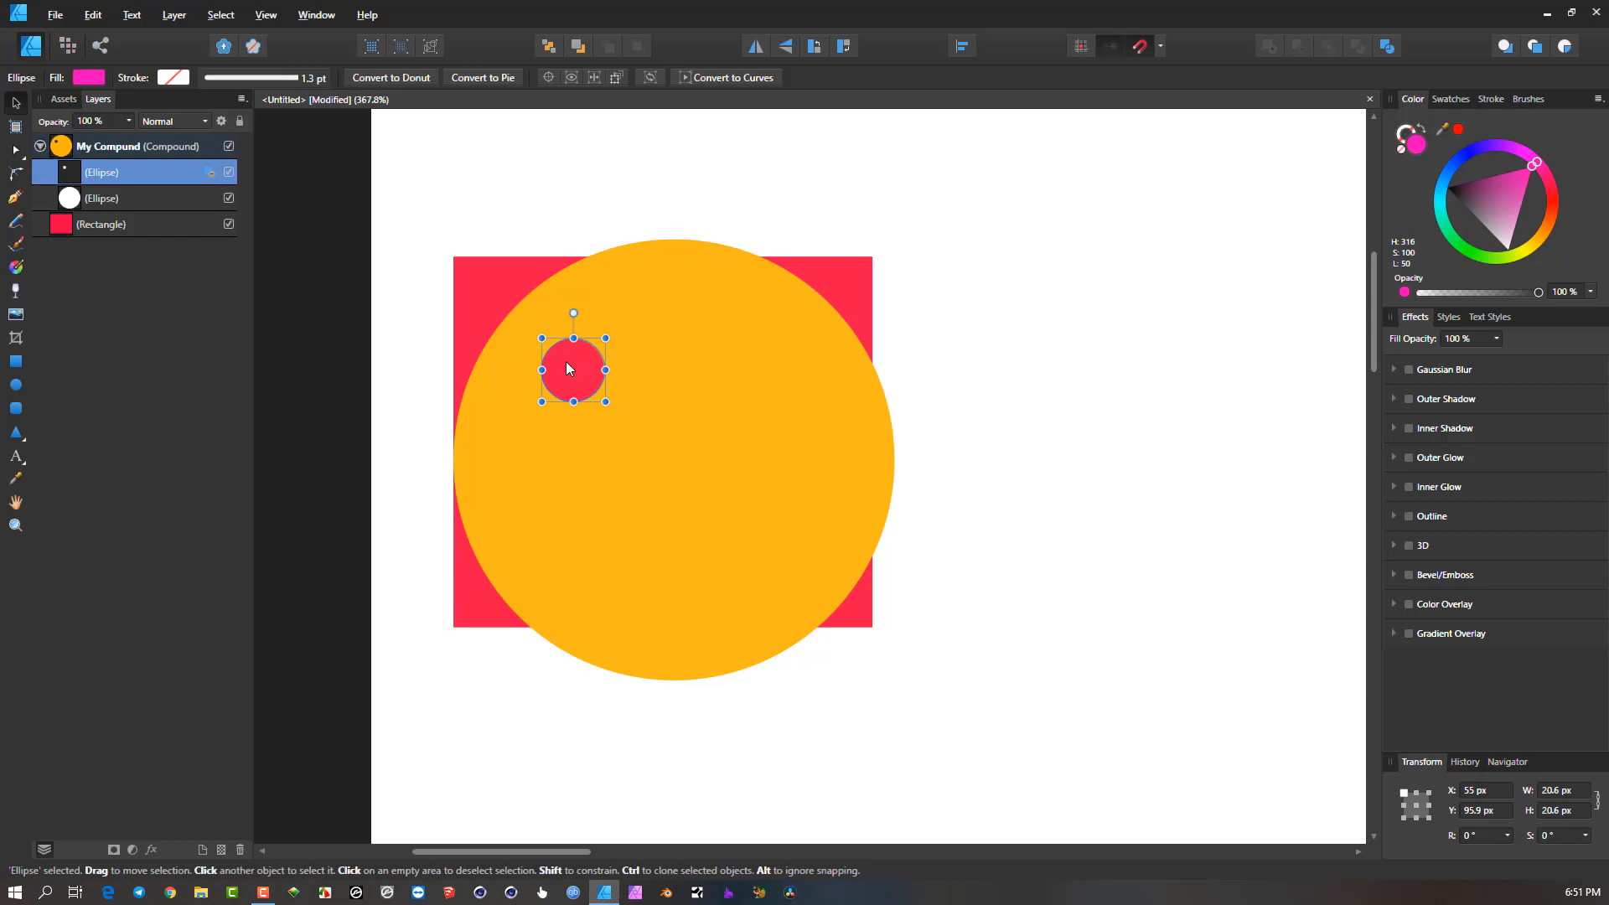
mouse_move(567, 368)
mouse_down()
mouse_move(774, 360)
mouse_move(747, 357)
mouse_up()
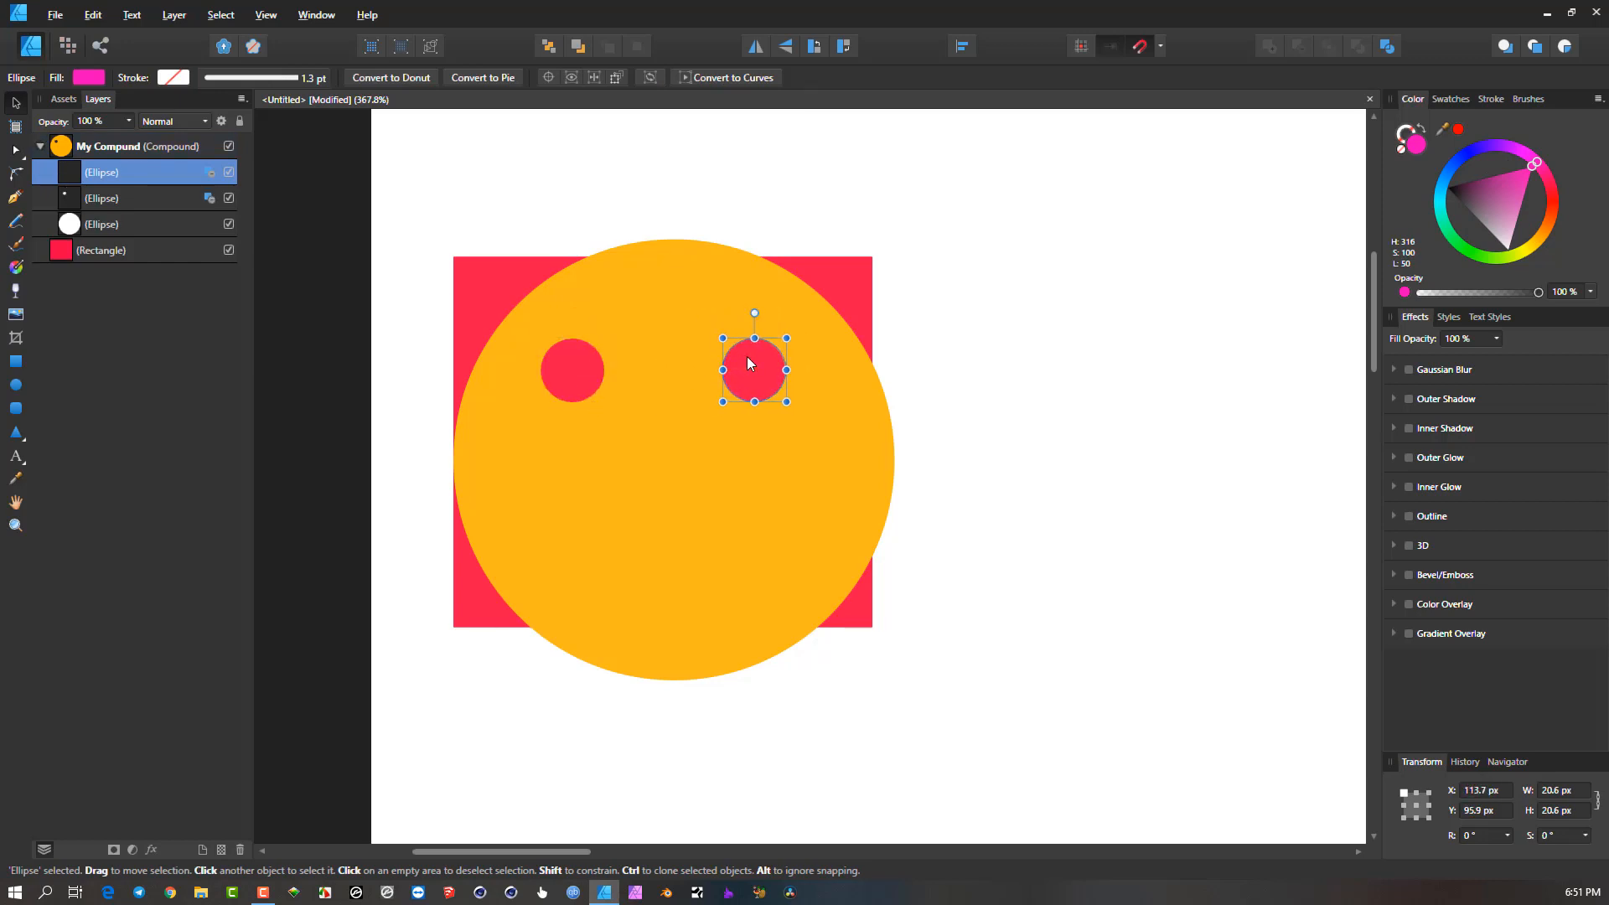
Move the crimson rectangle out from behind the circle and delete it.
click(851, 279)
drag(852, 278, 1176, 331)
key(Delete)
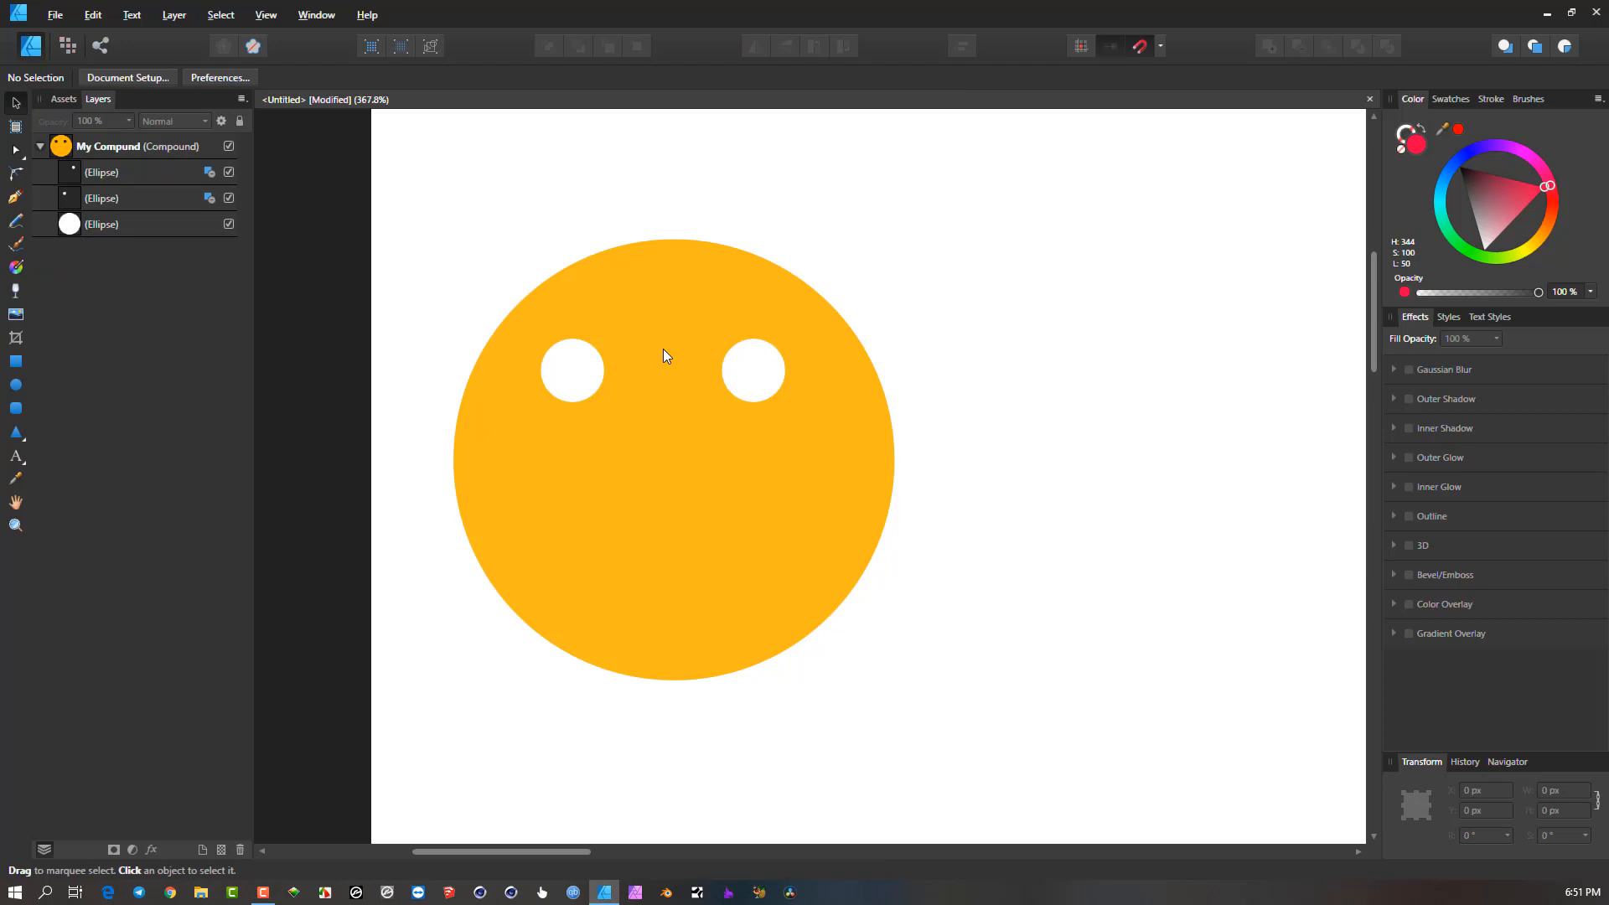
click(764, 379)
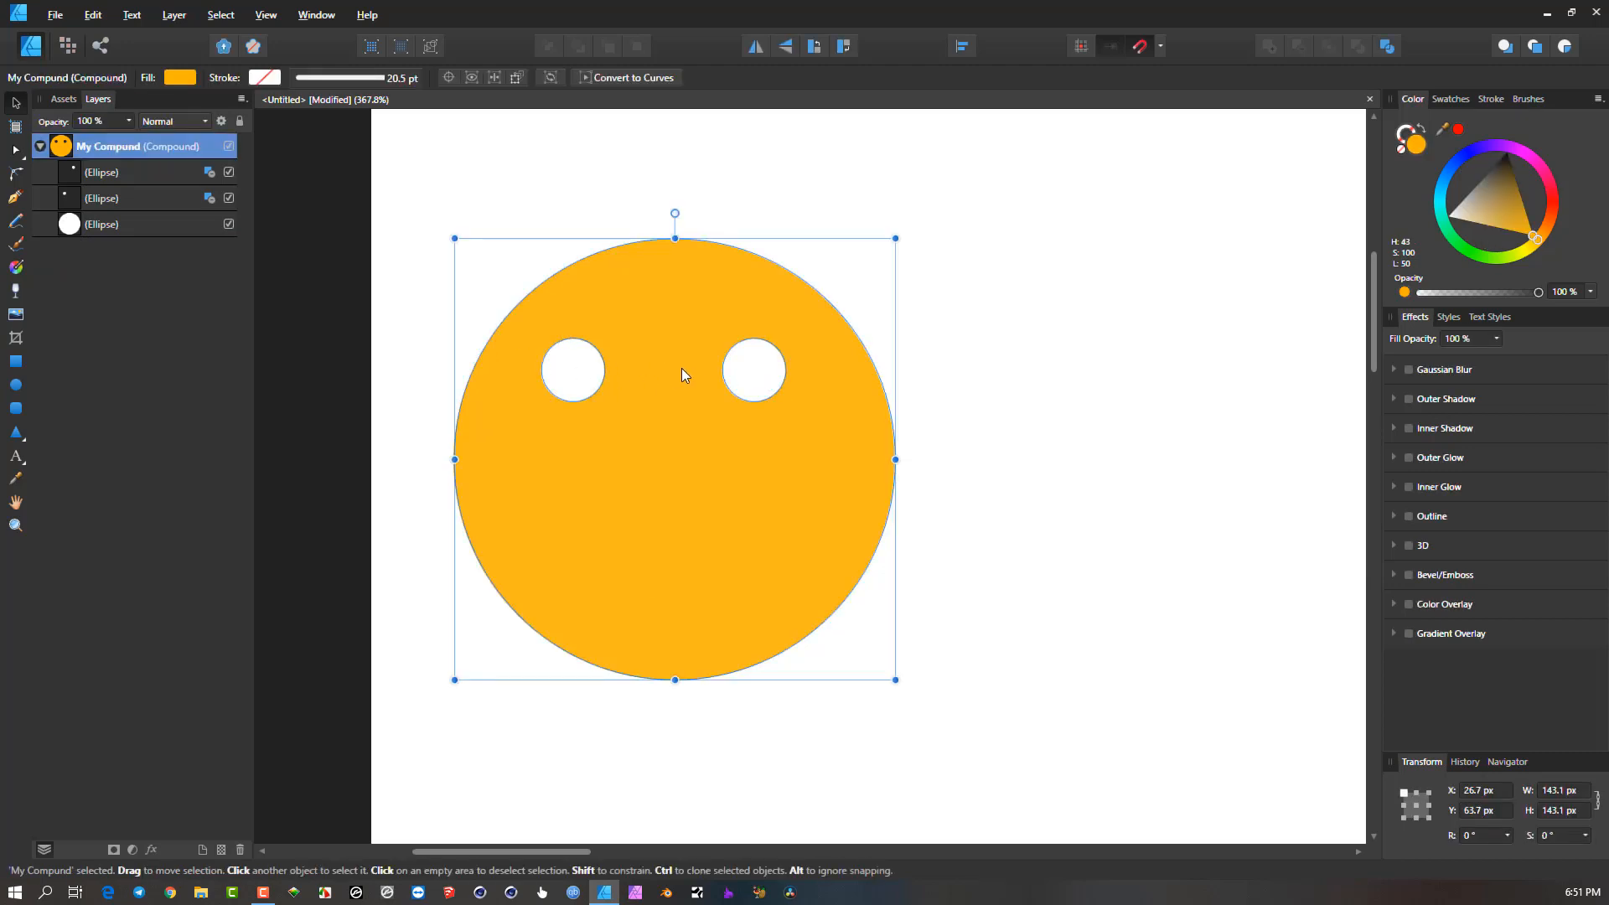
click(986, 353)
Draw a triangle about 79.7 by 75.3 px beside the compound and fill it with blue at hue 195.
scroll(955, 355, right, 2)
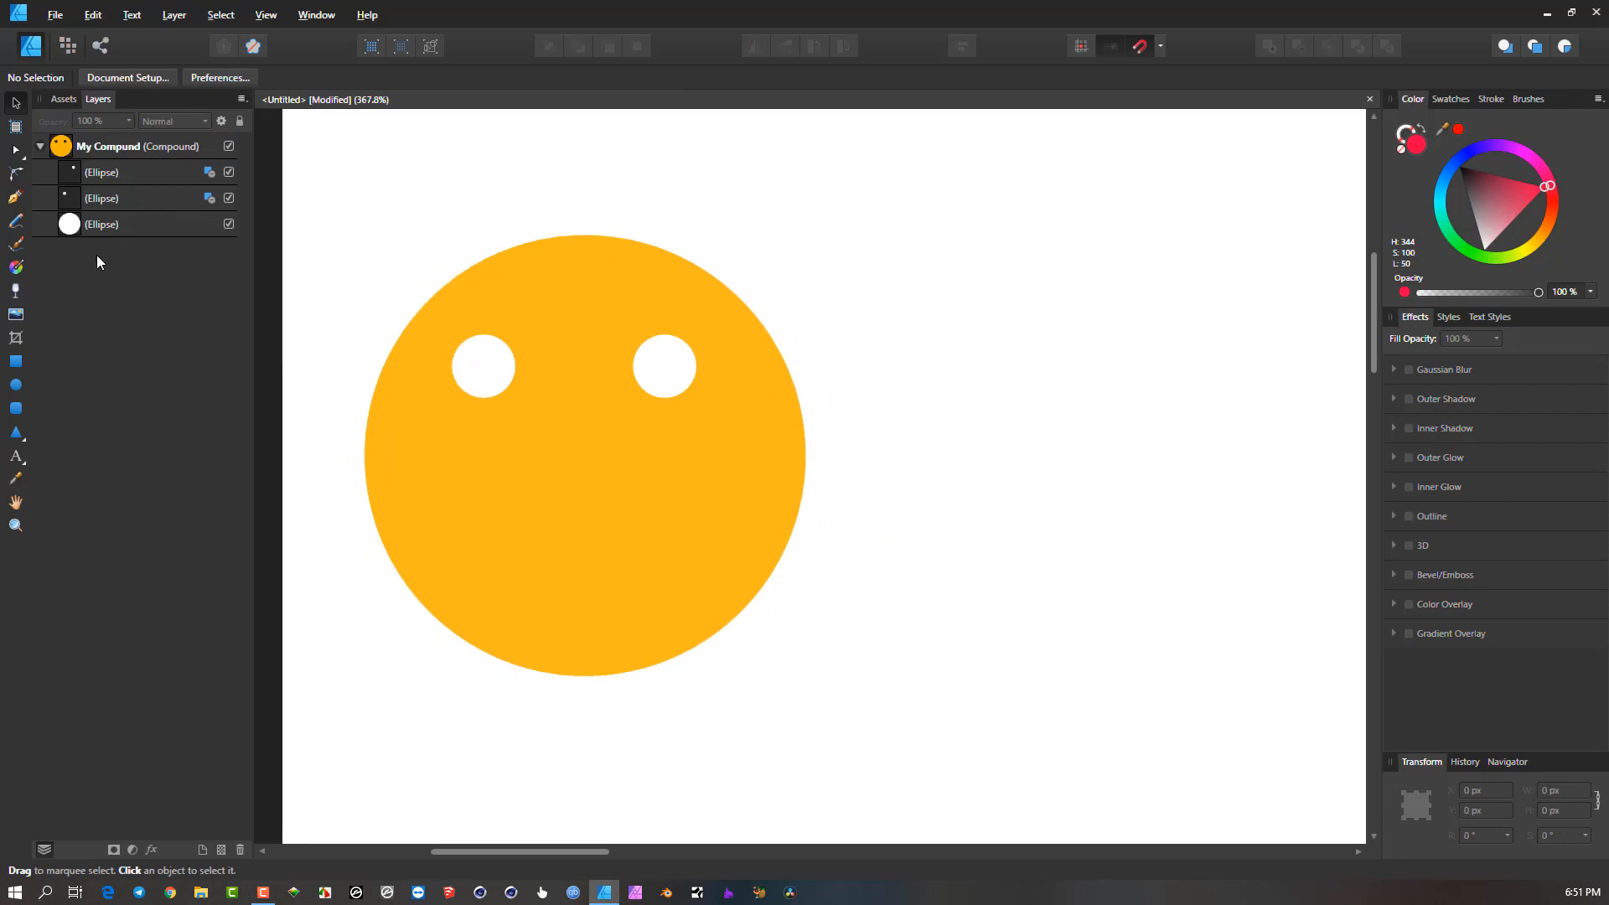
click(20, 438)
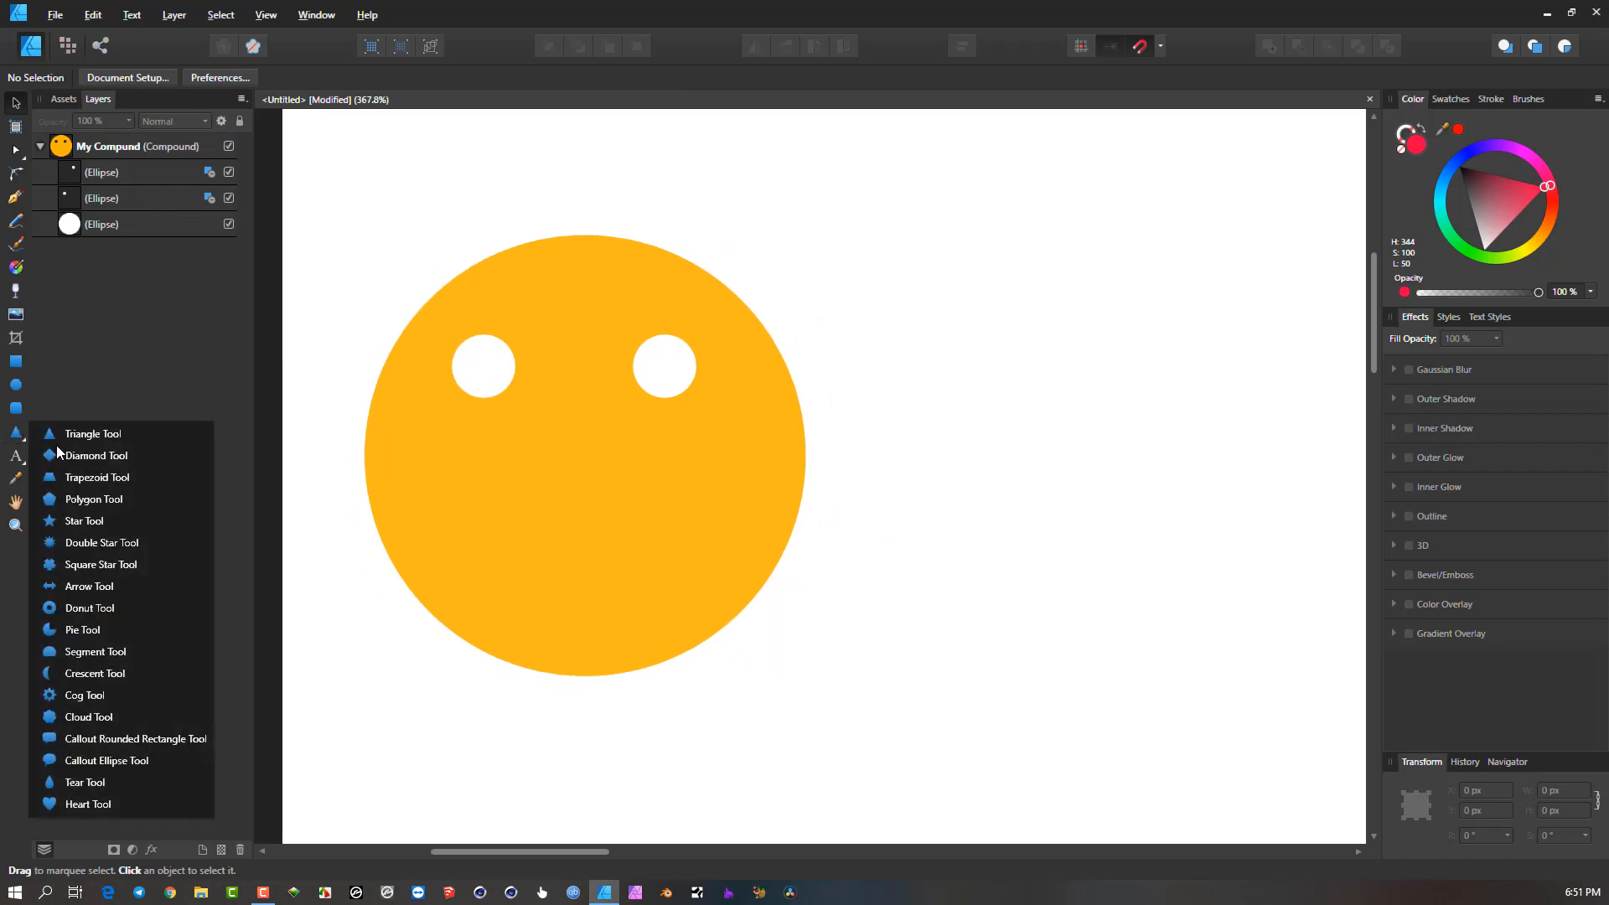
click(84, 435)
drag(1016, 283, 1261, 515)
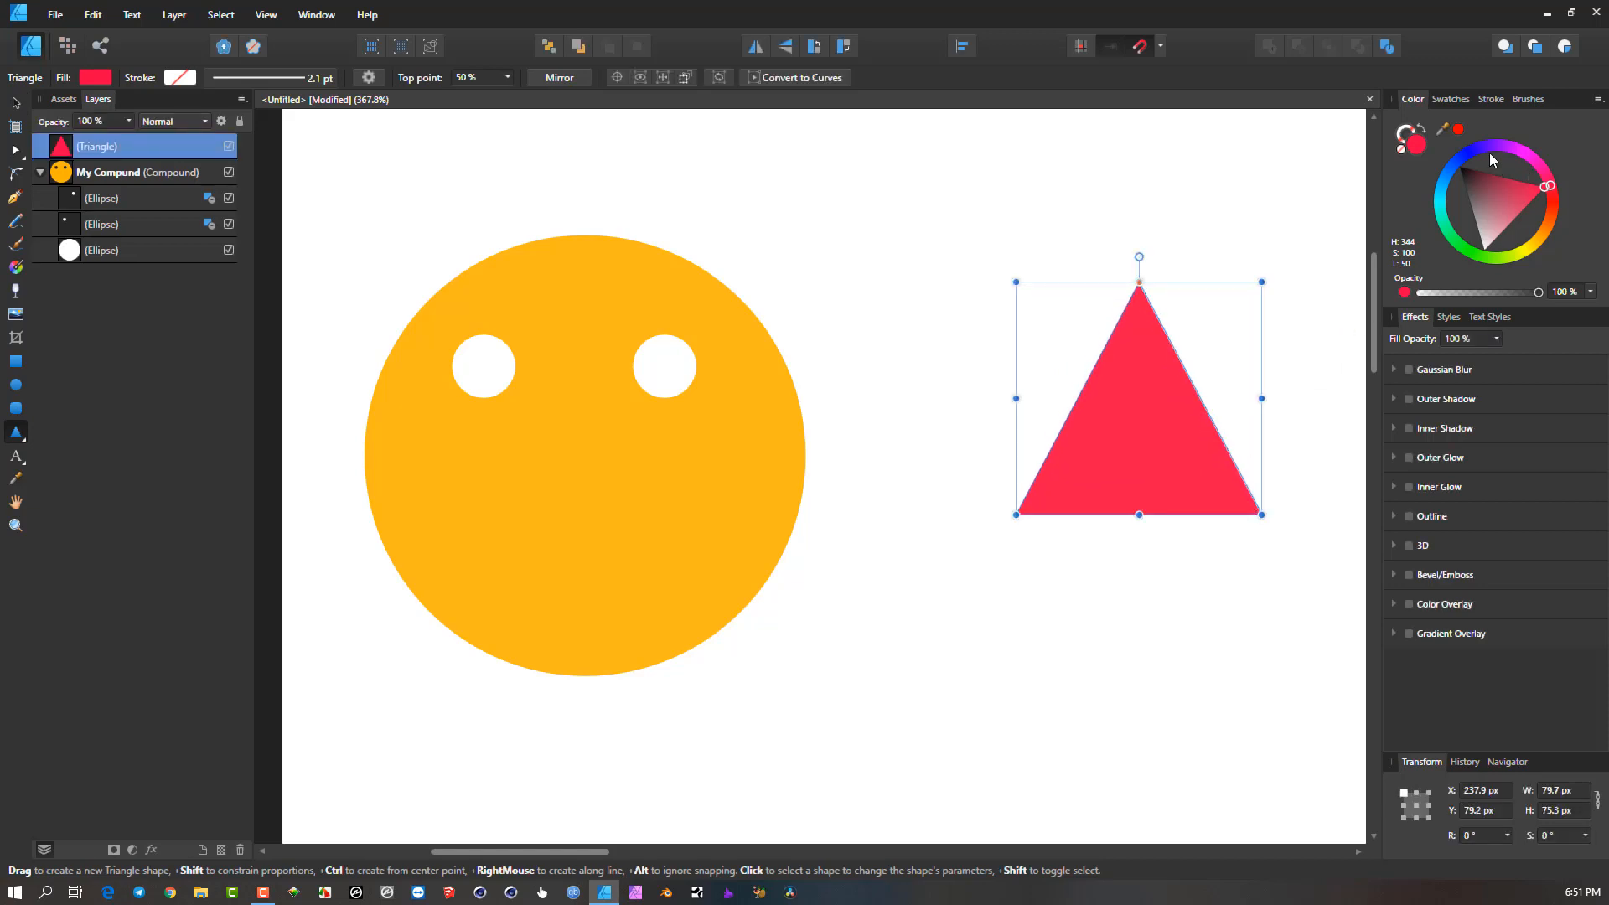
drag(1490, 153, 1440, 186)
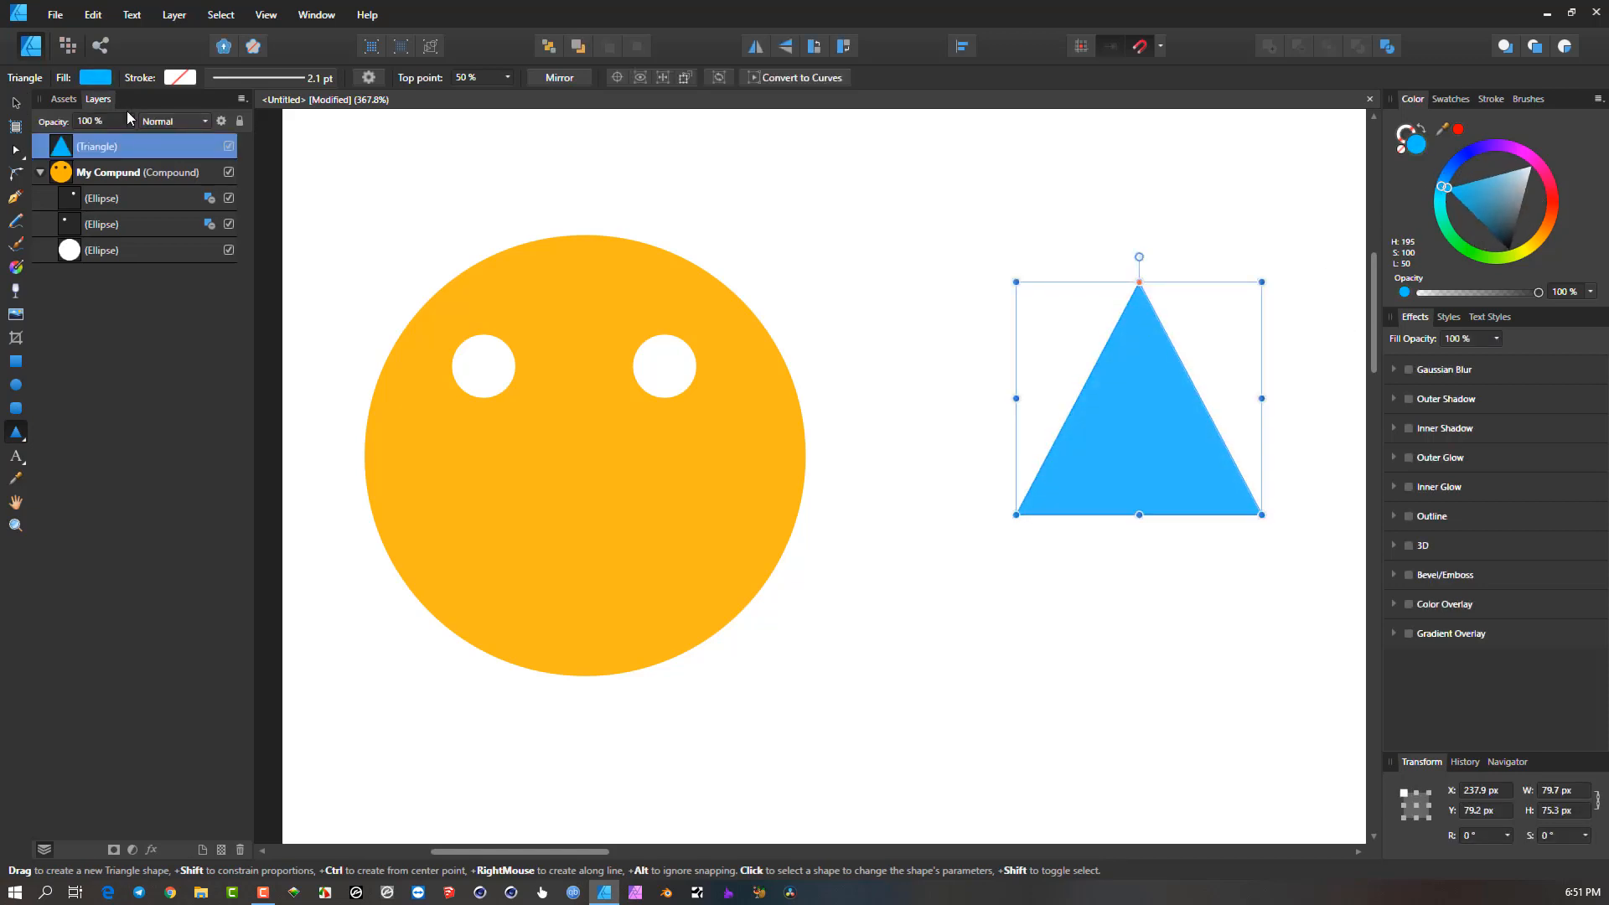
Examine the boolean operation options of the two small subtracted ellipses in the compound.
click(15, 102)
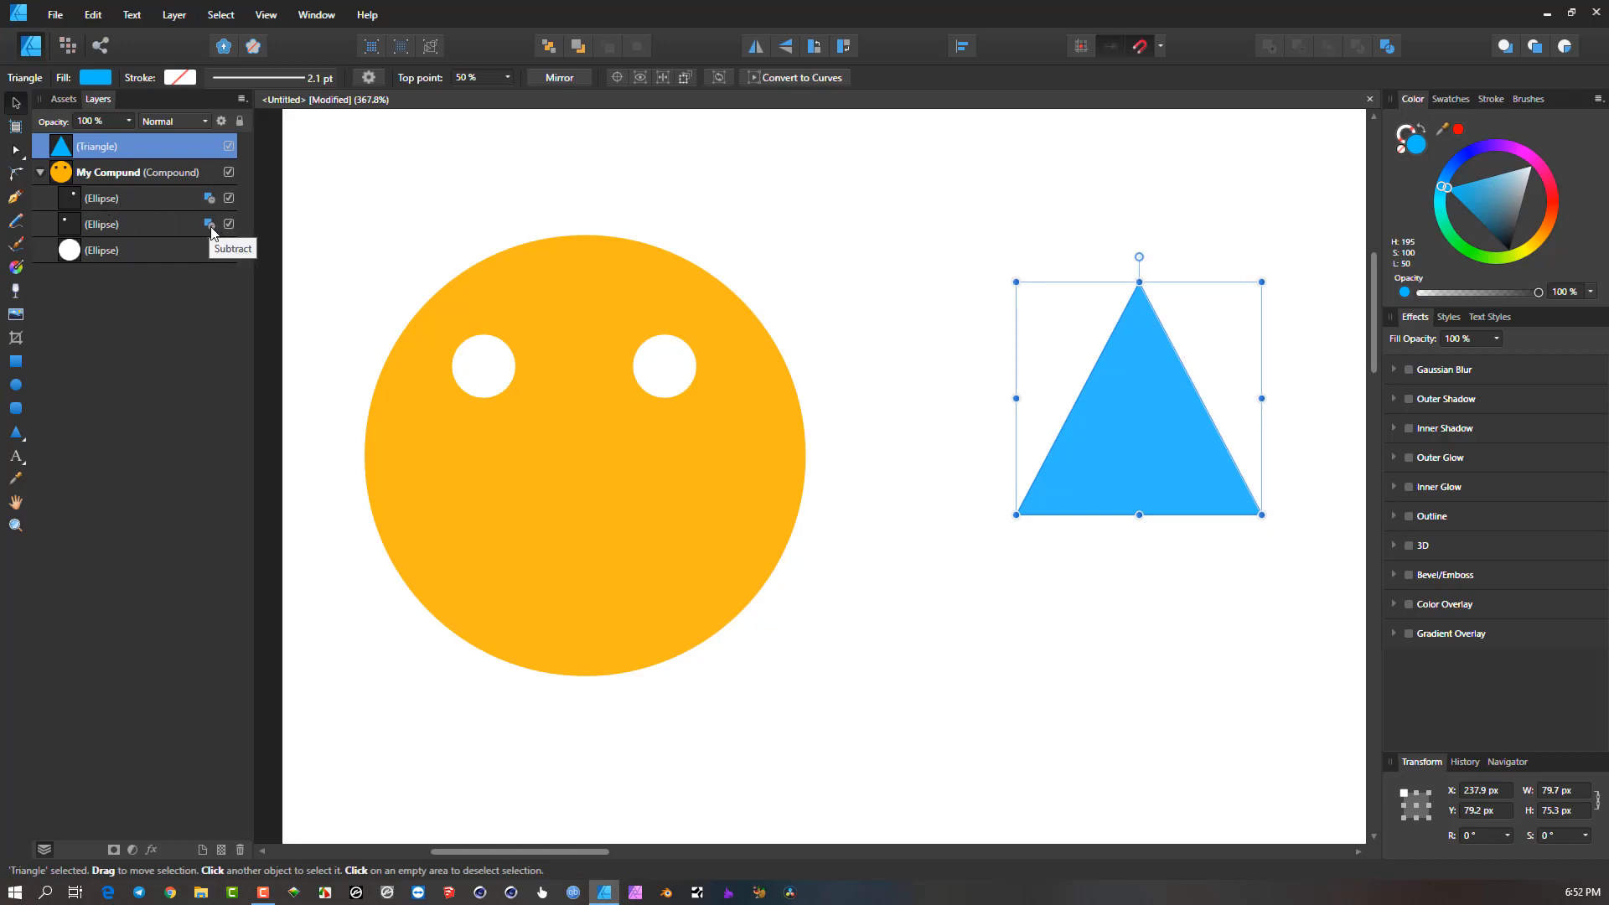
click(210, 226)
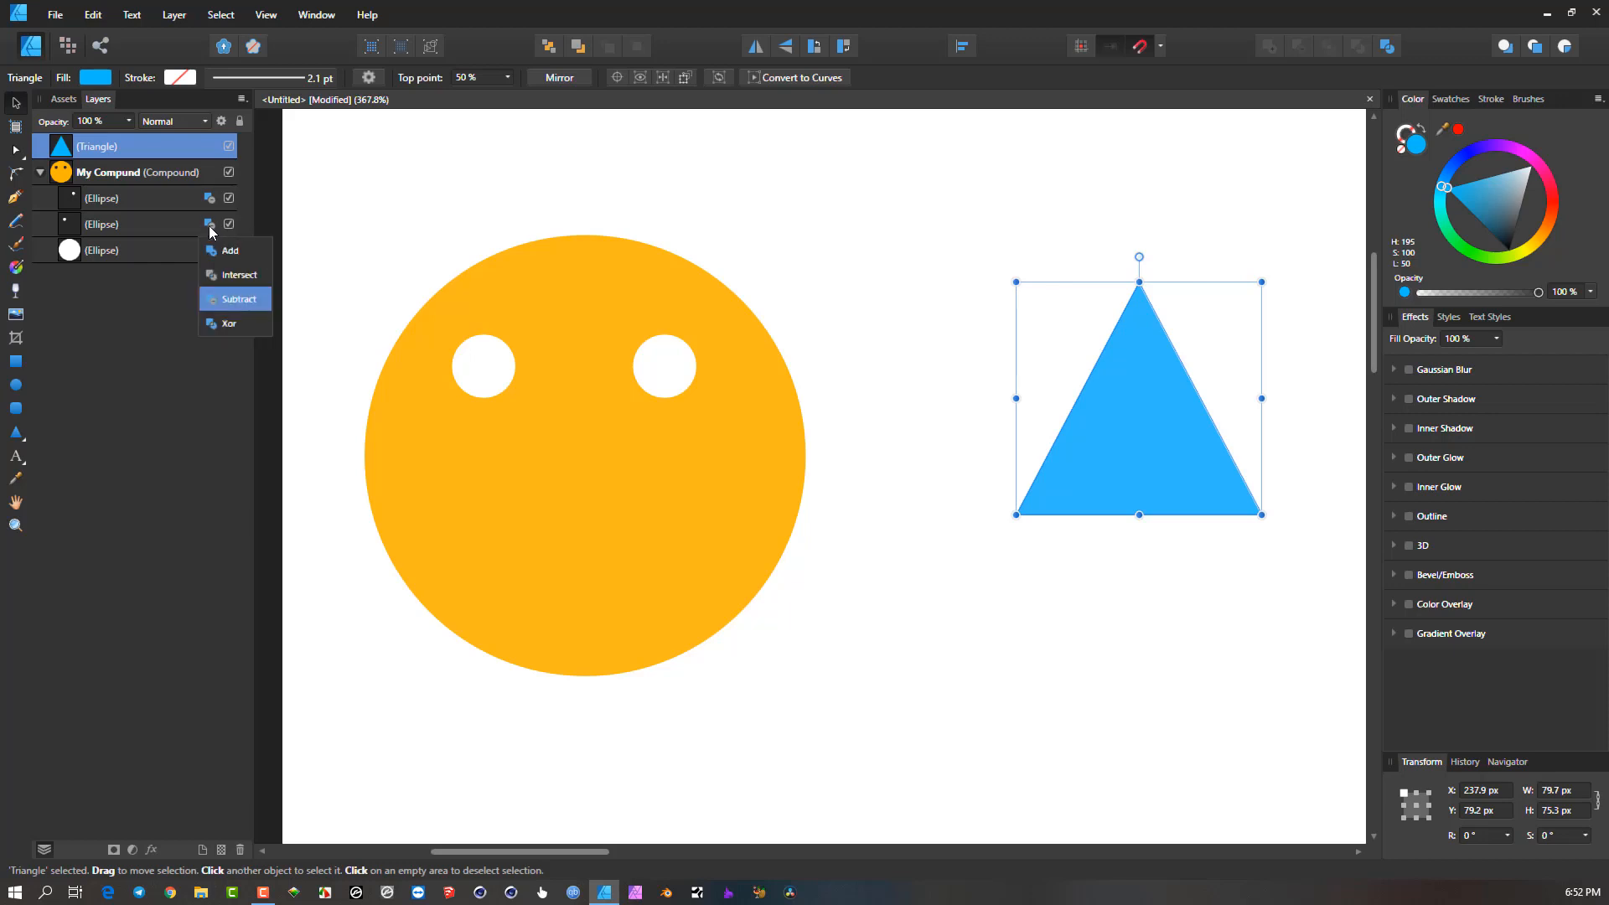
click(224, 275)
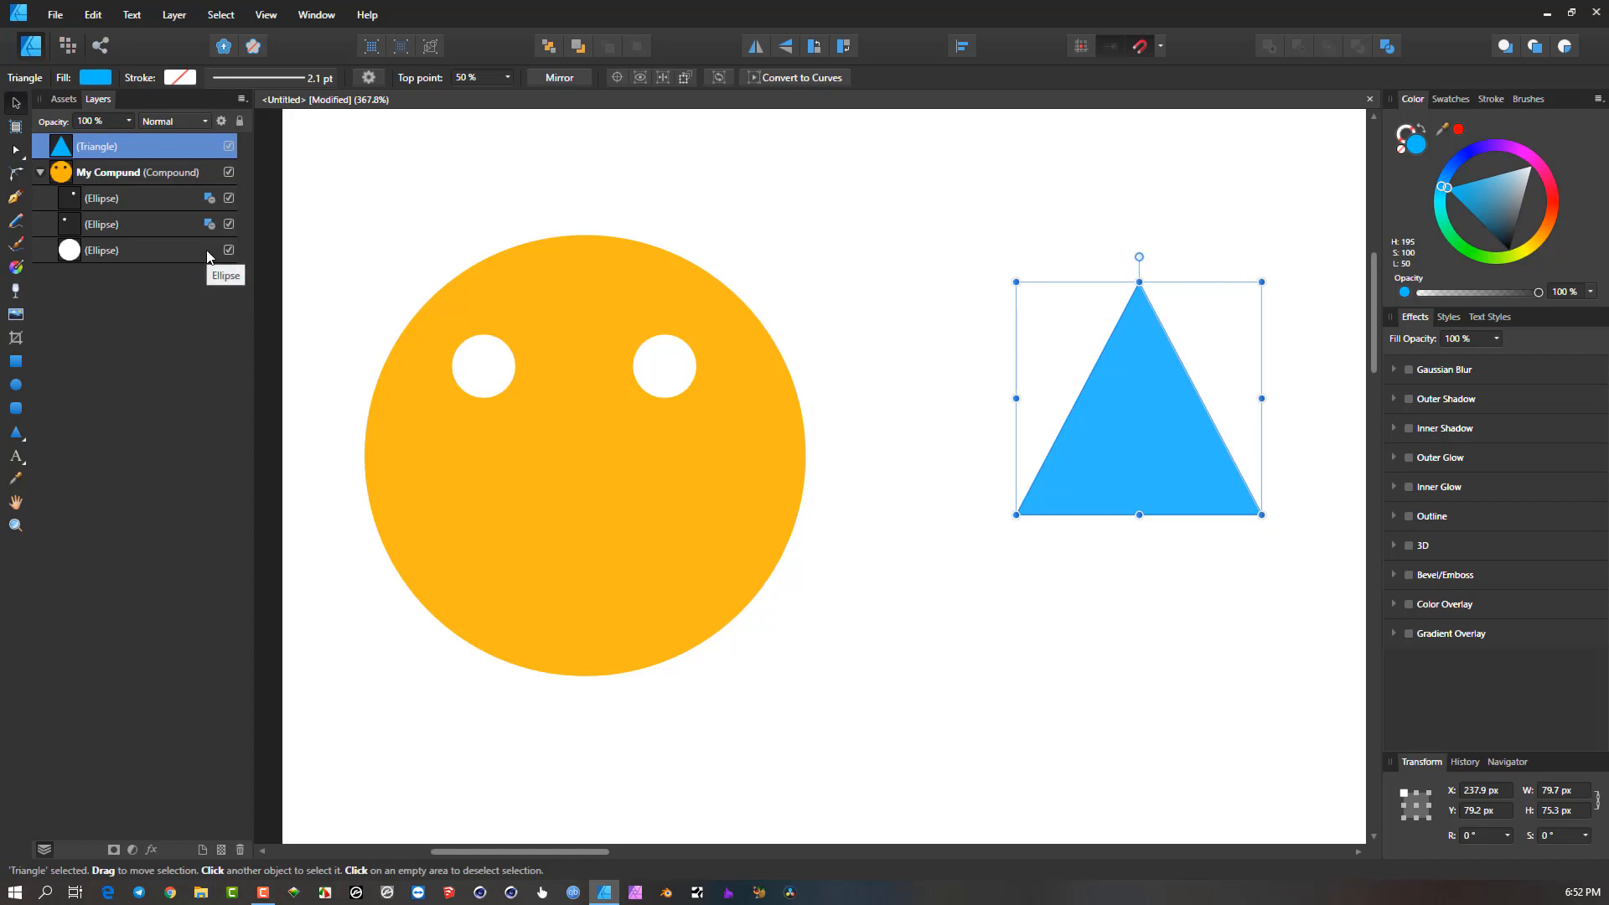
click(148, 203)
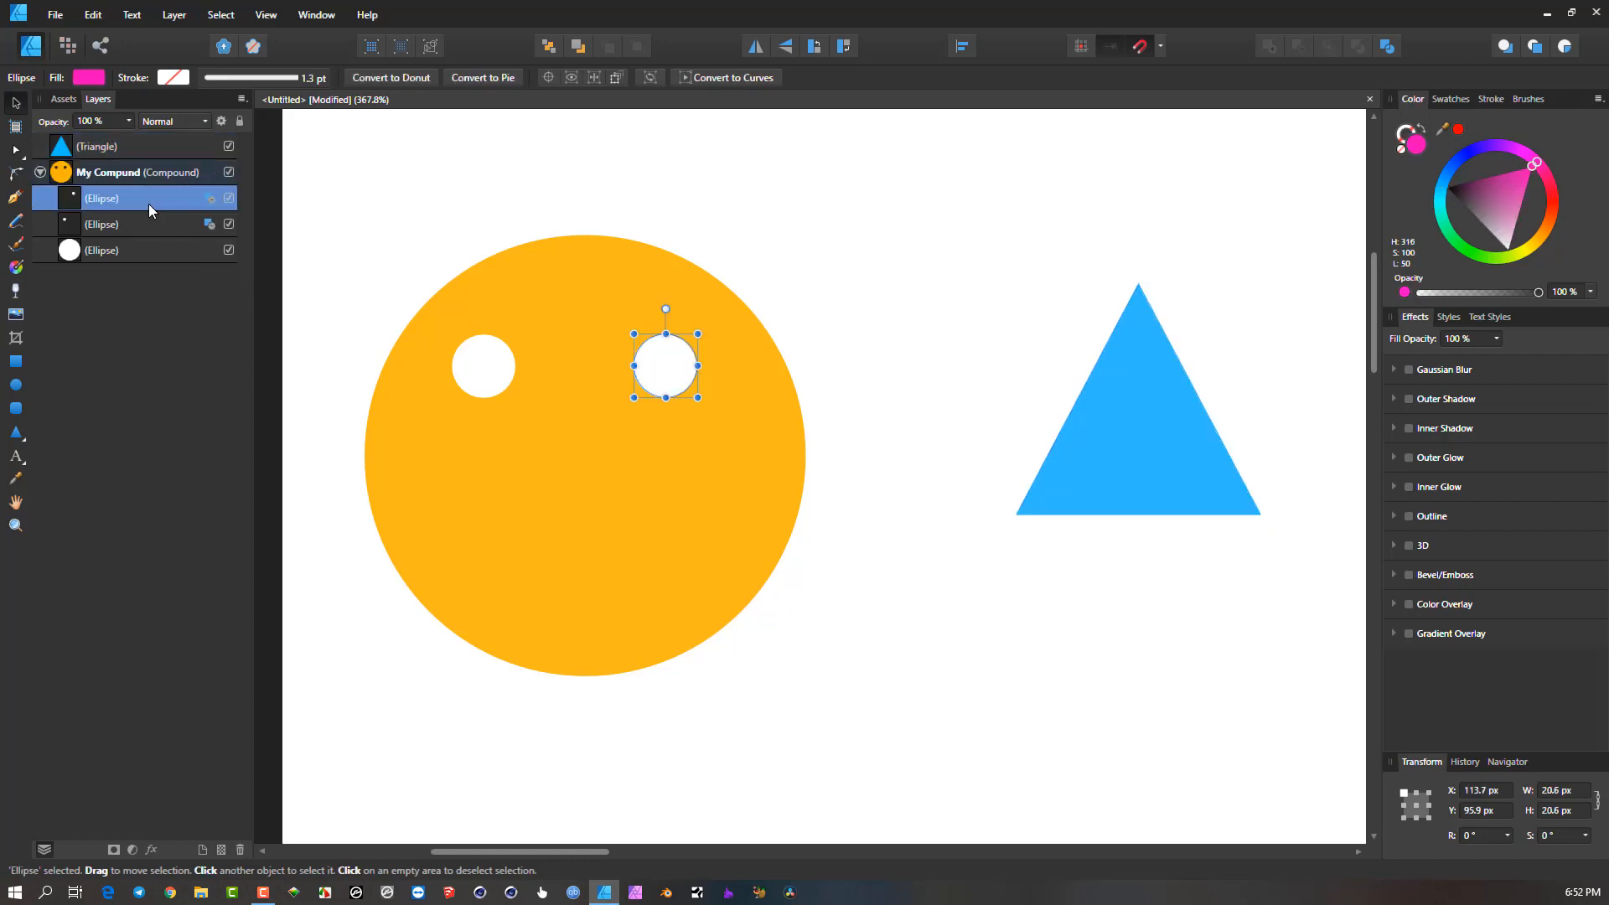
click(209, 201)
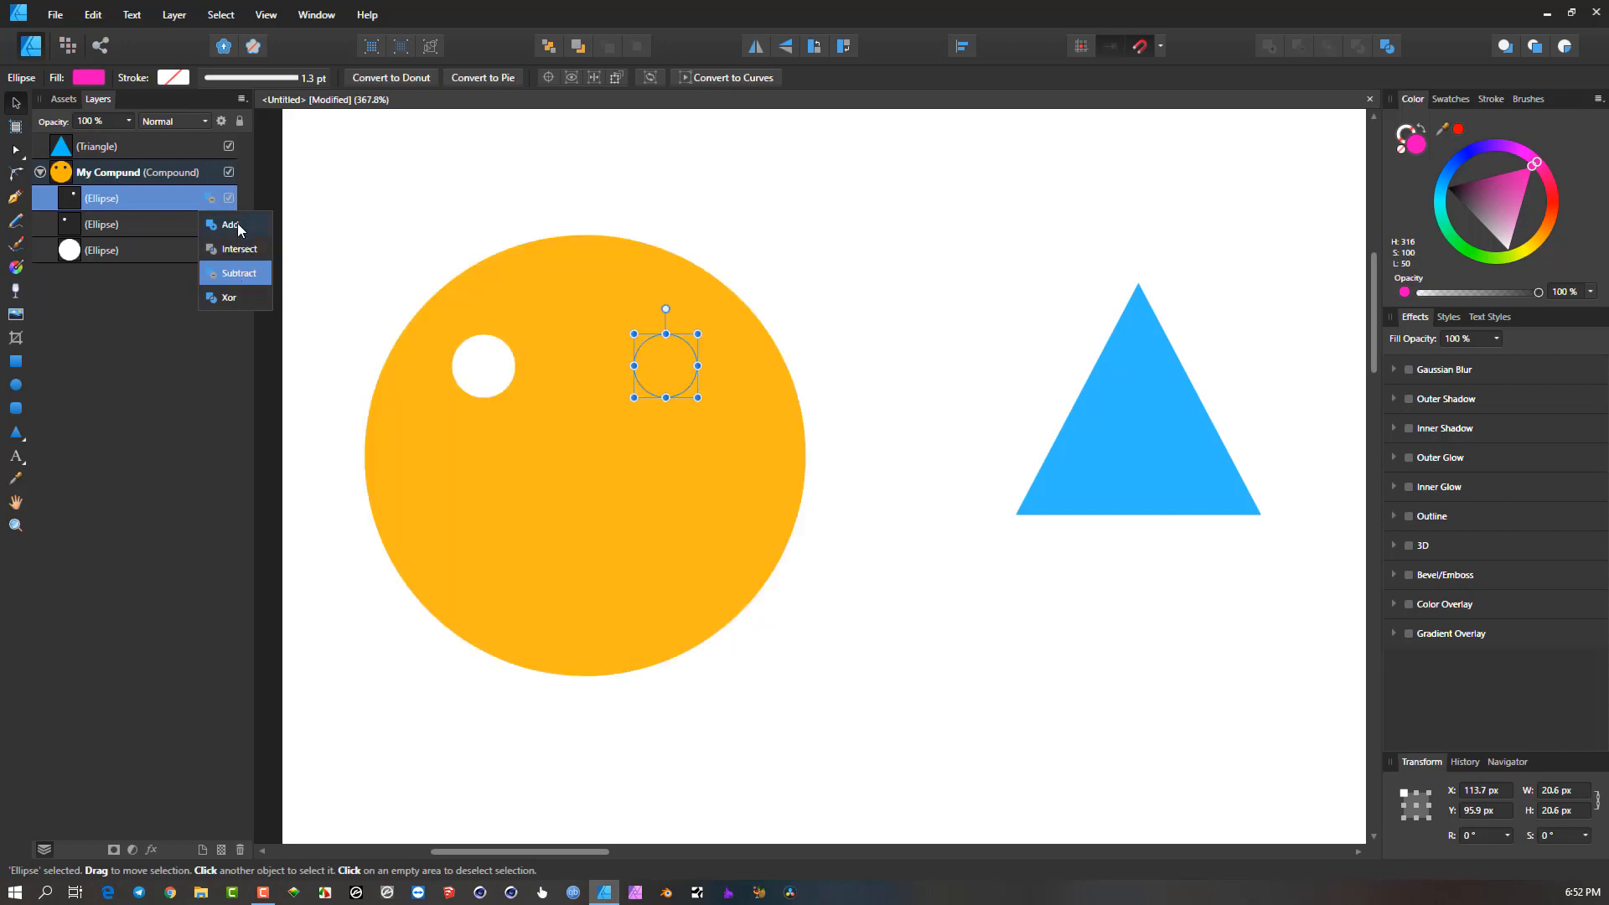
click(148, 355)
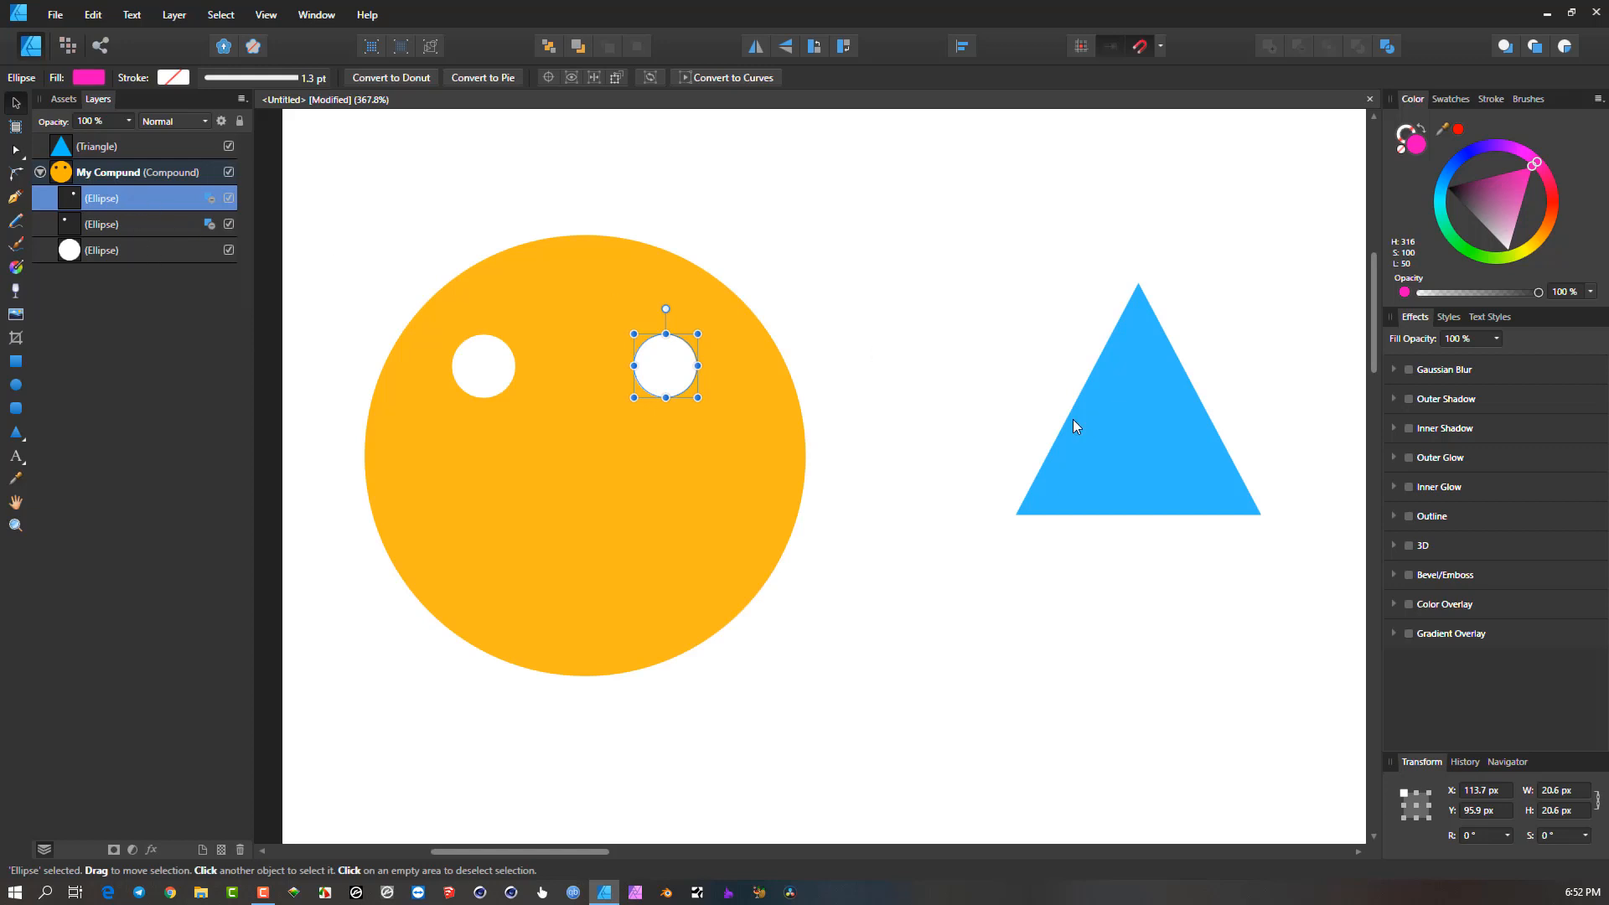
Place the blue triangle inside the My Compund compound, above its ellipses in the layer order.
click(1154, 423)
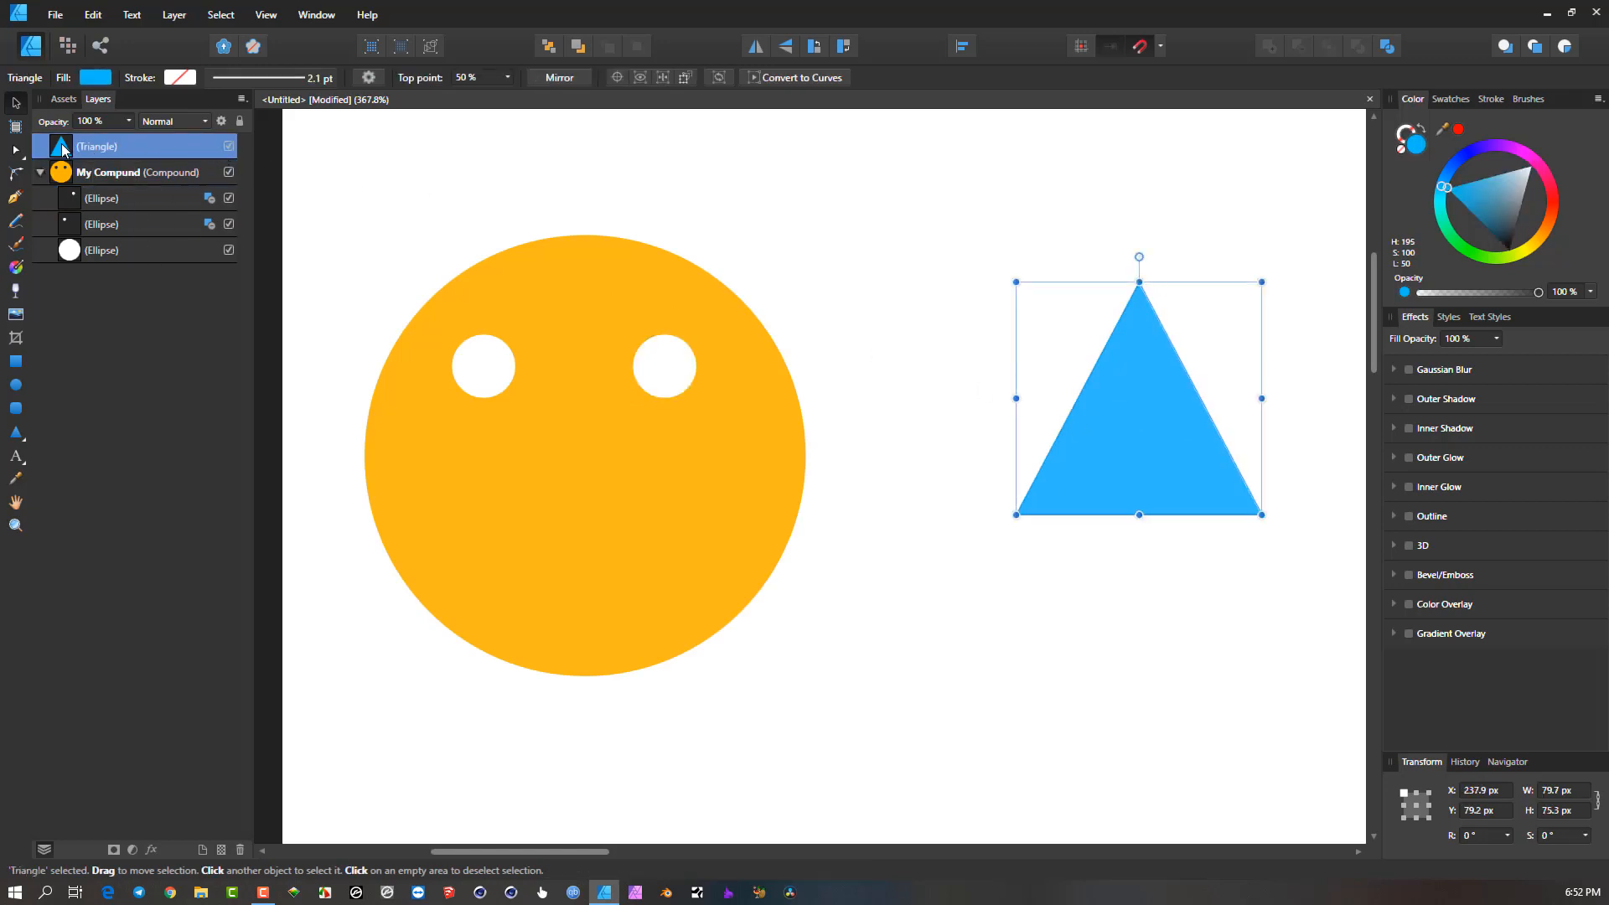
click(100, 199)
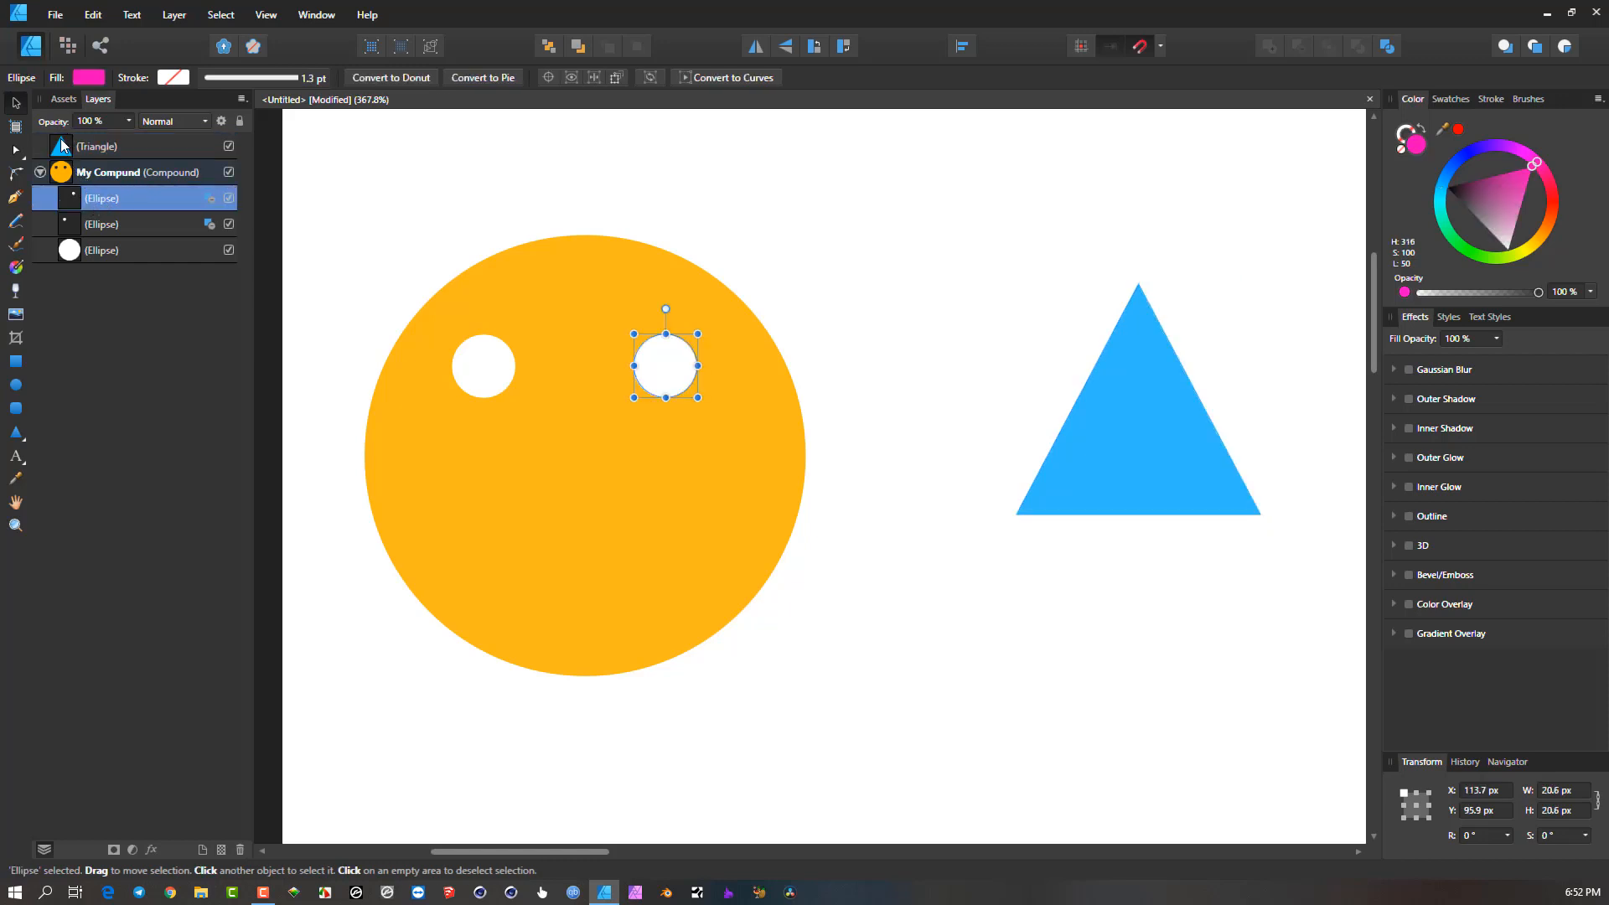
click(102, 171)
drag(61, 145, 83, 182)
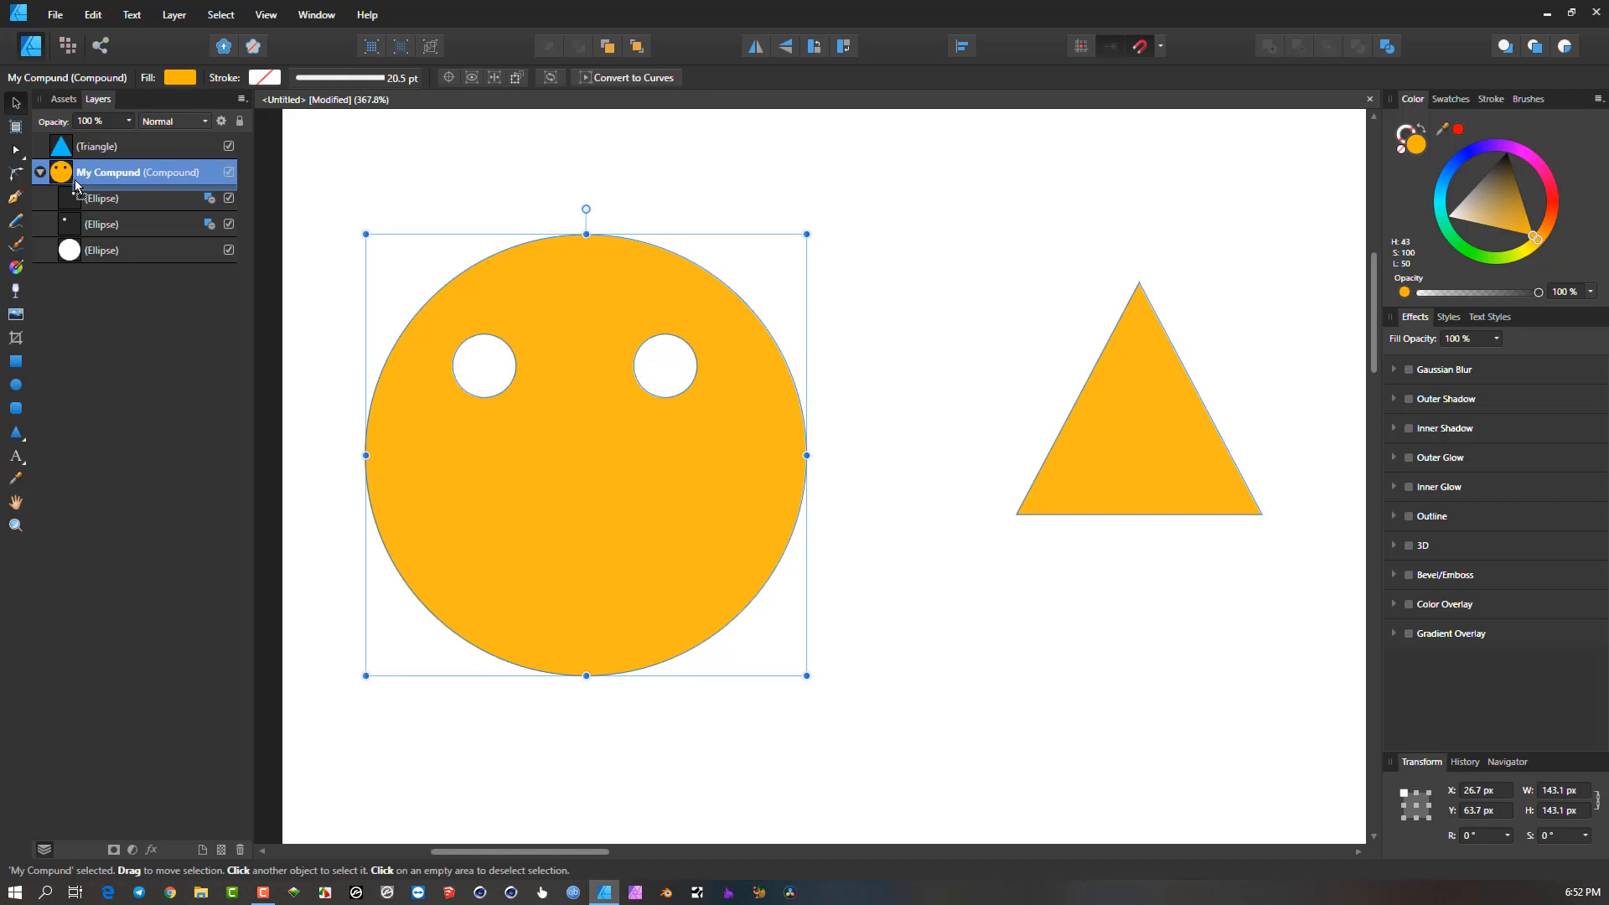
drag(74, 180, 75, 180)
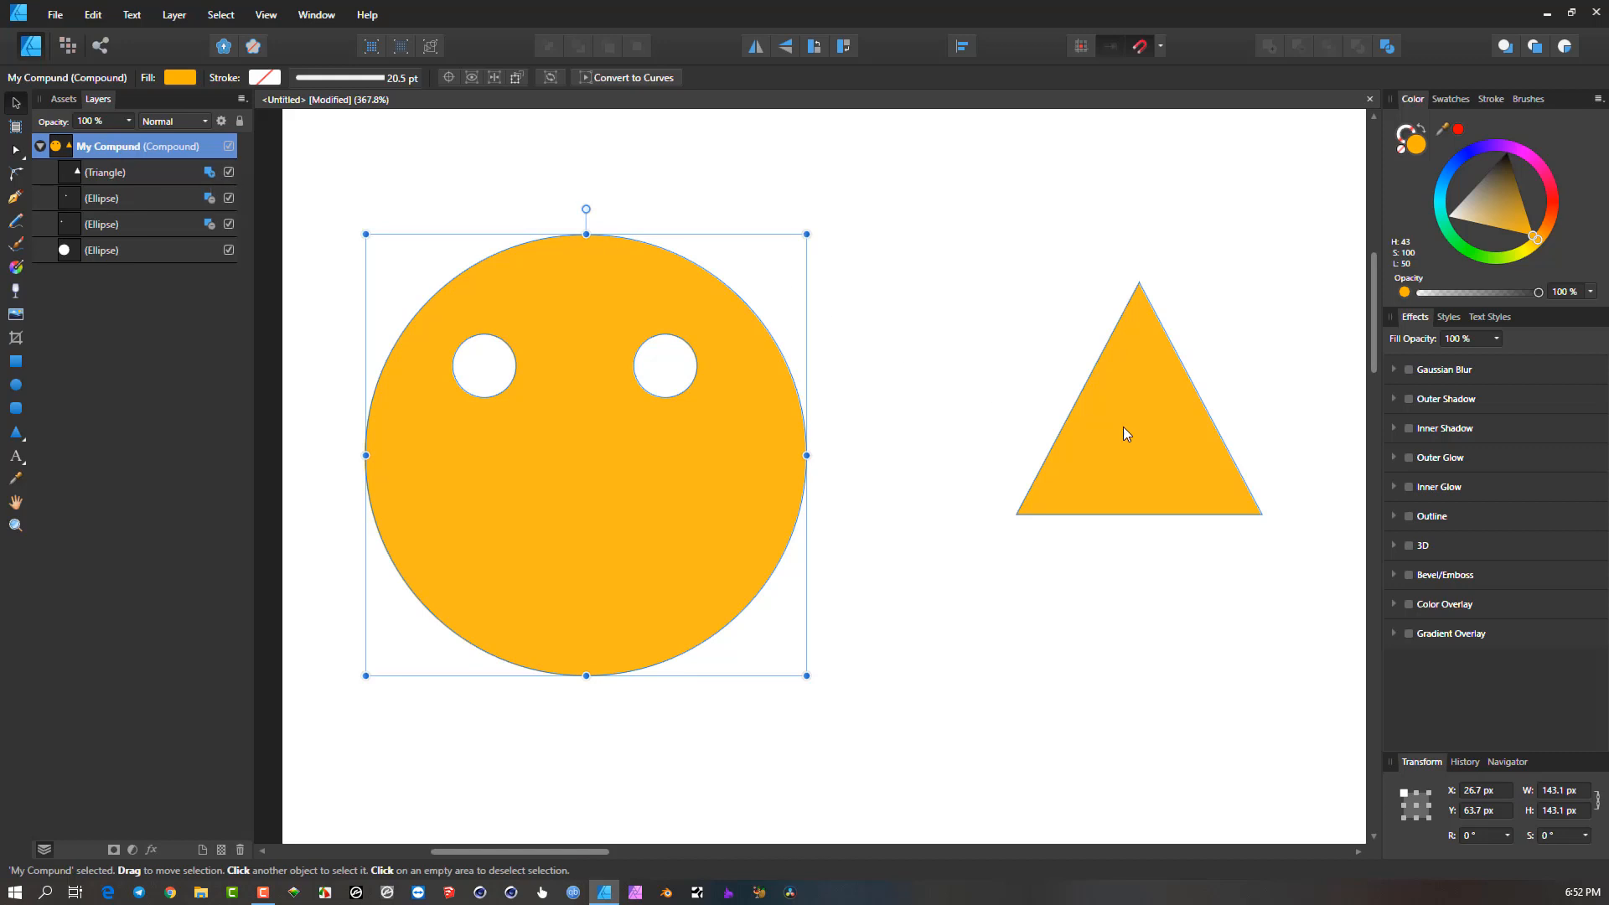
Move only the triangle within the compound onto the middle of the orange circle, at about X 58.4, Y 101.2 px.
drag(1152, 410, 939, 439)
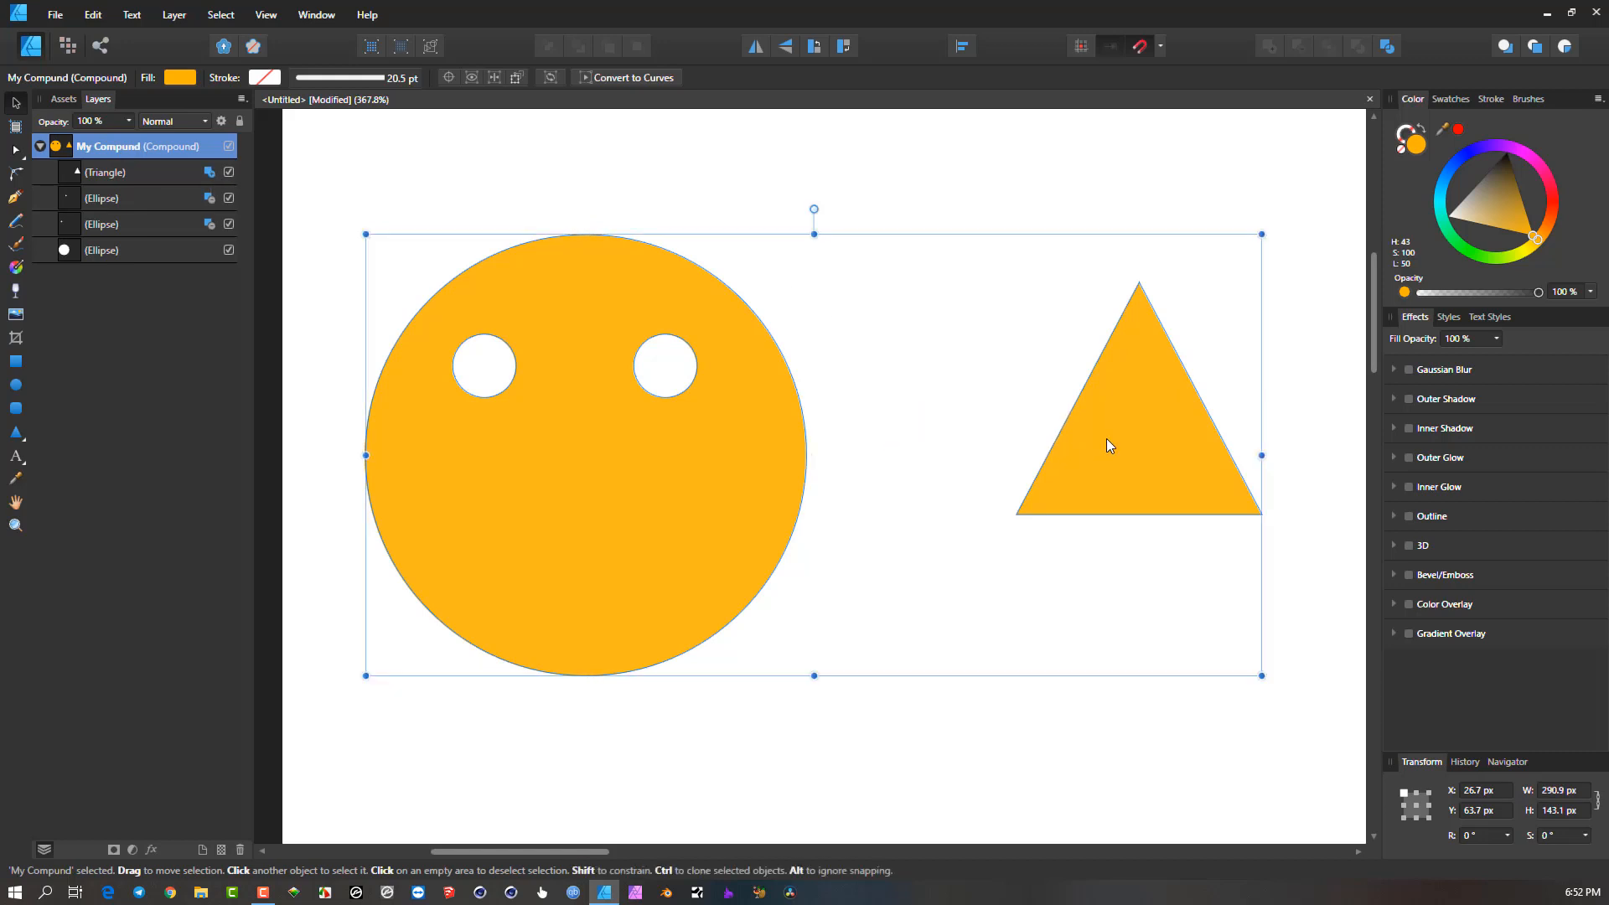
click(117, 168)
drag(1118, 389, 580, 444)
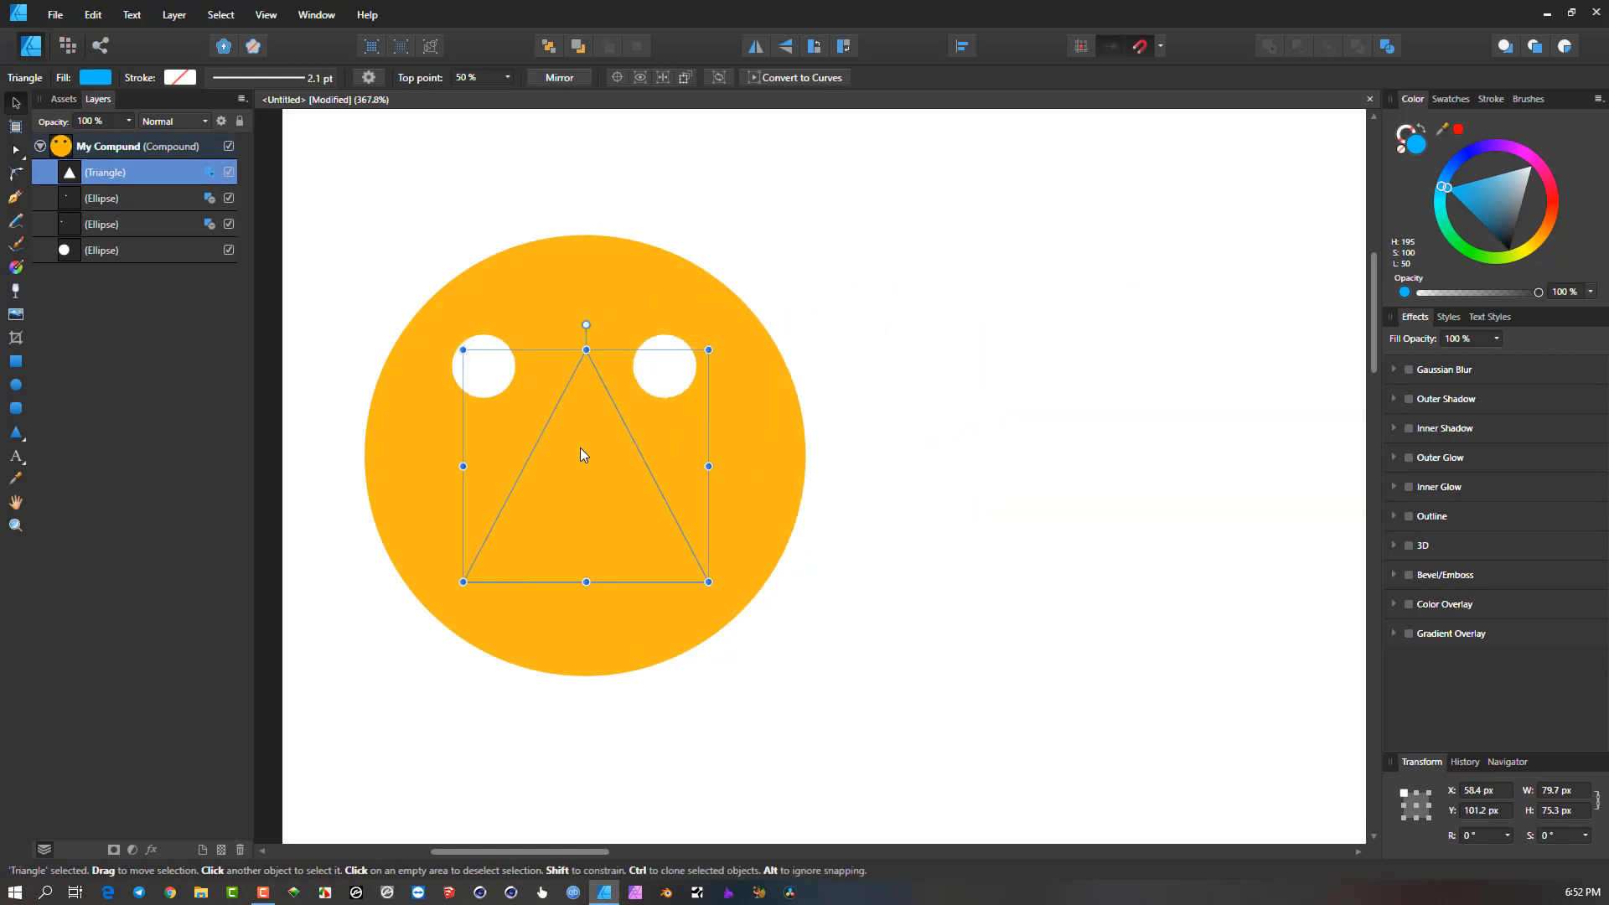
Set the triangle's compound operation to Subtract and shrink it to a nose about 36.6 by 34.6 px between the eyes.
click(210, 172)
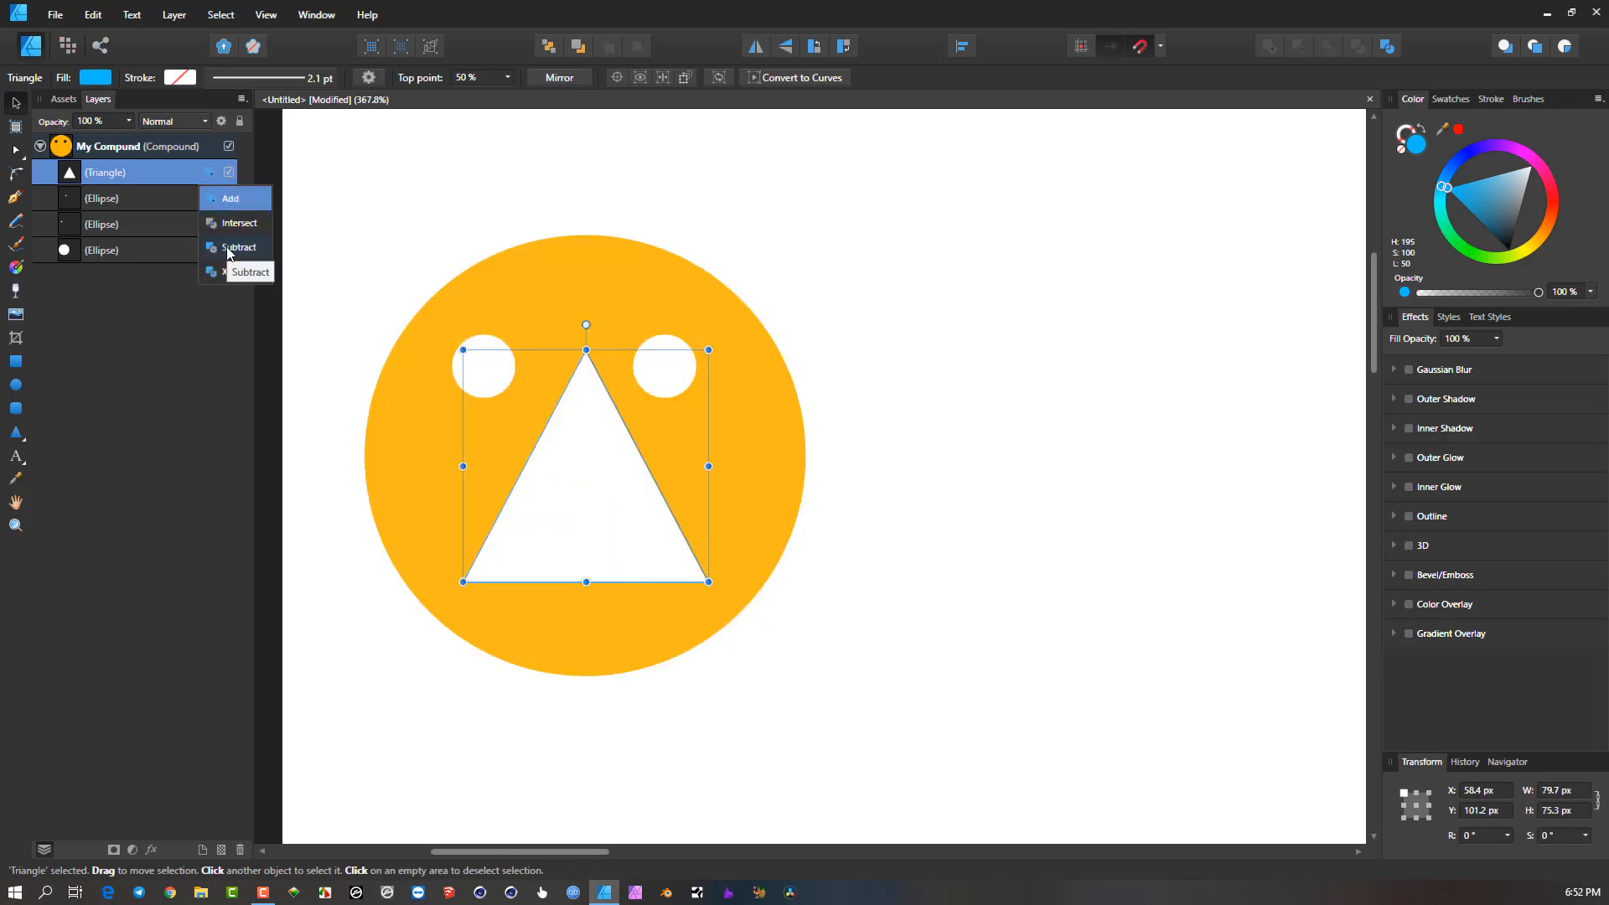
click(228, 249)
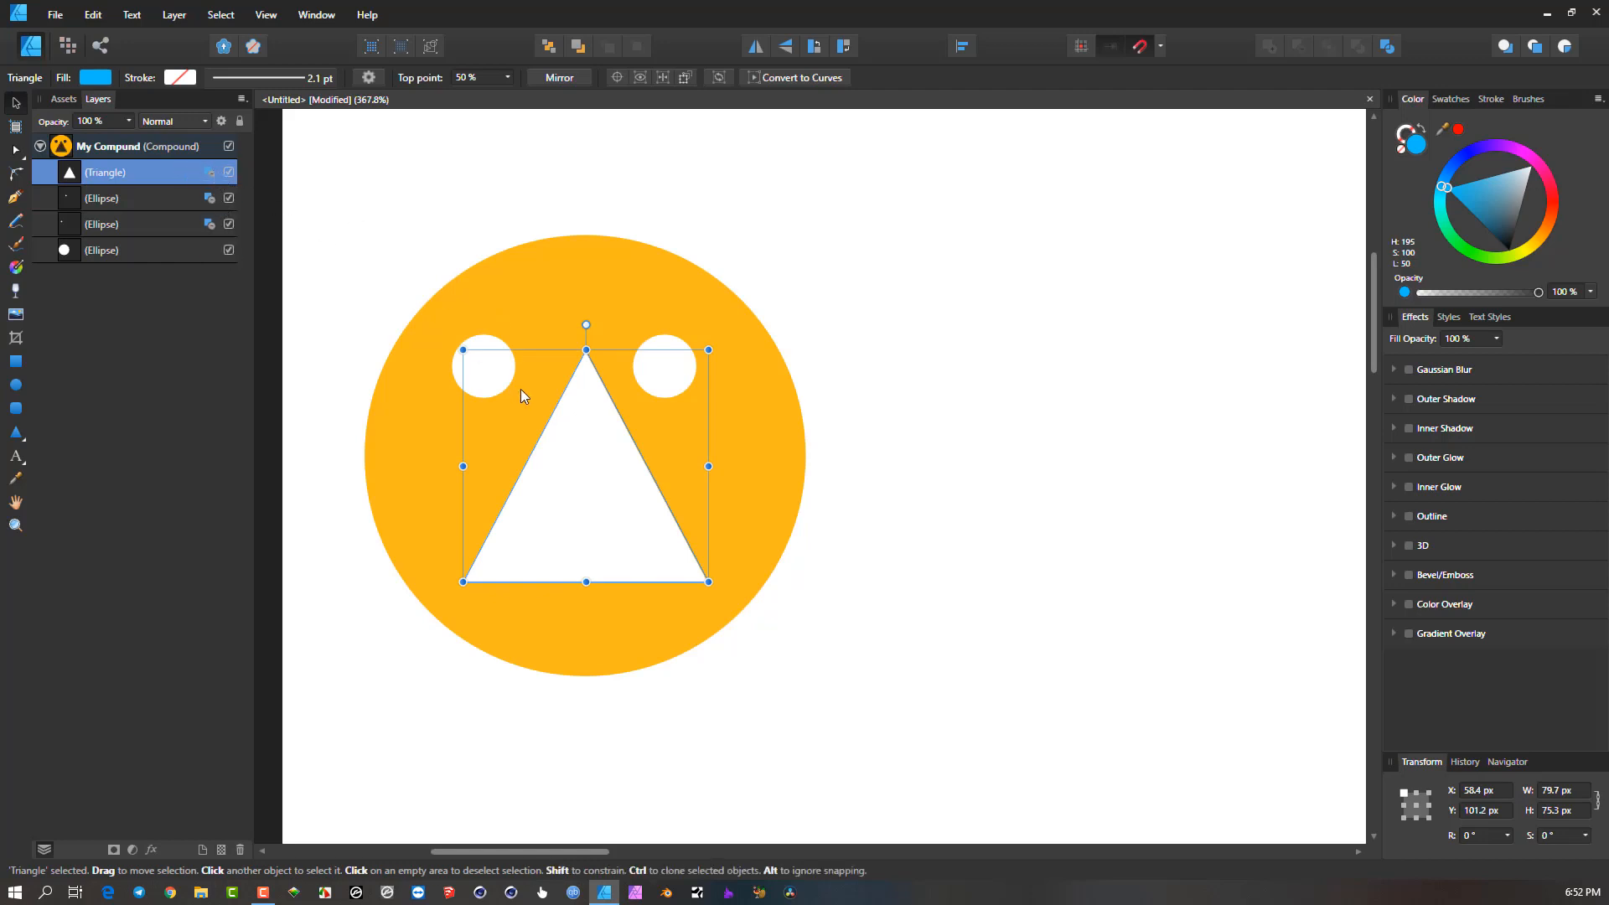
drag(708, 582, 593, 424)
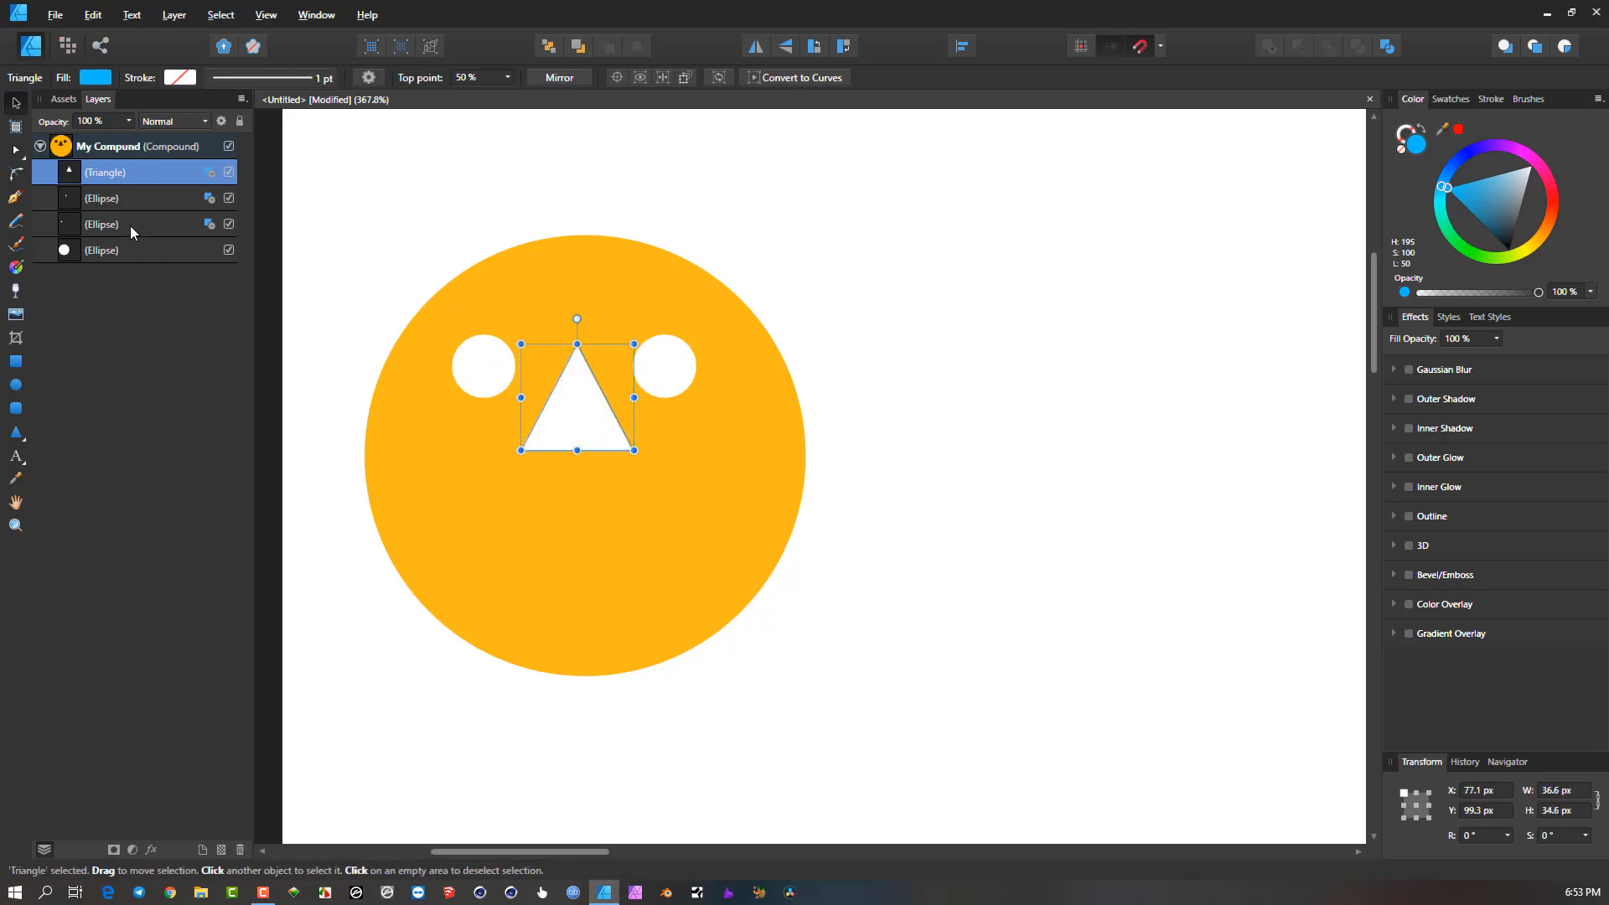
click(114, 148)
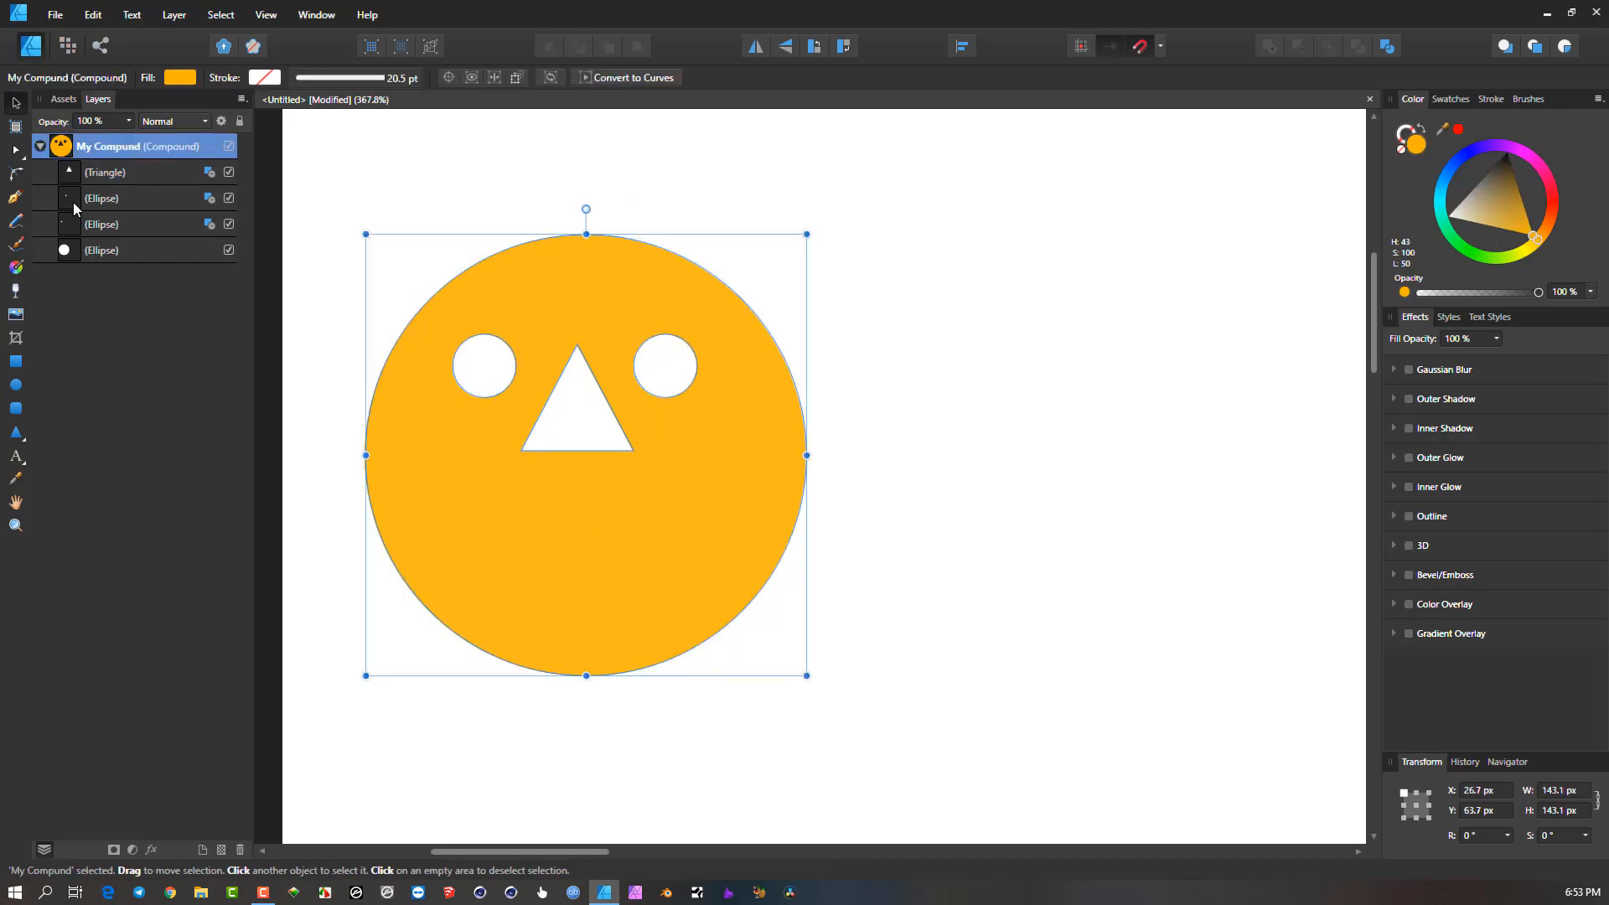
click(16, 432)
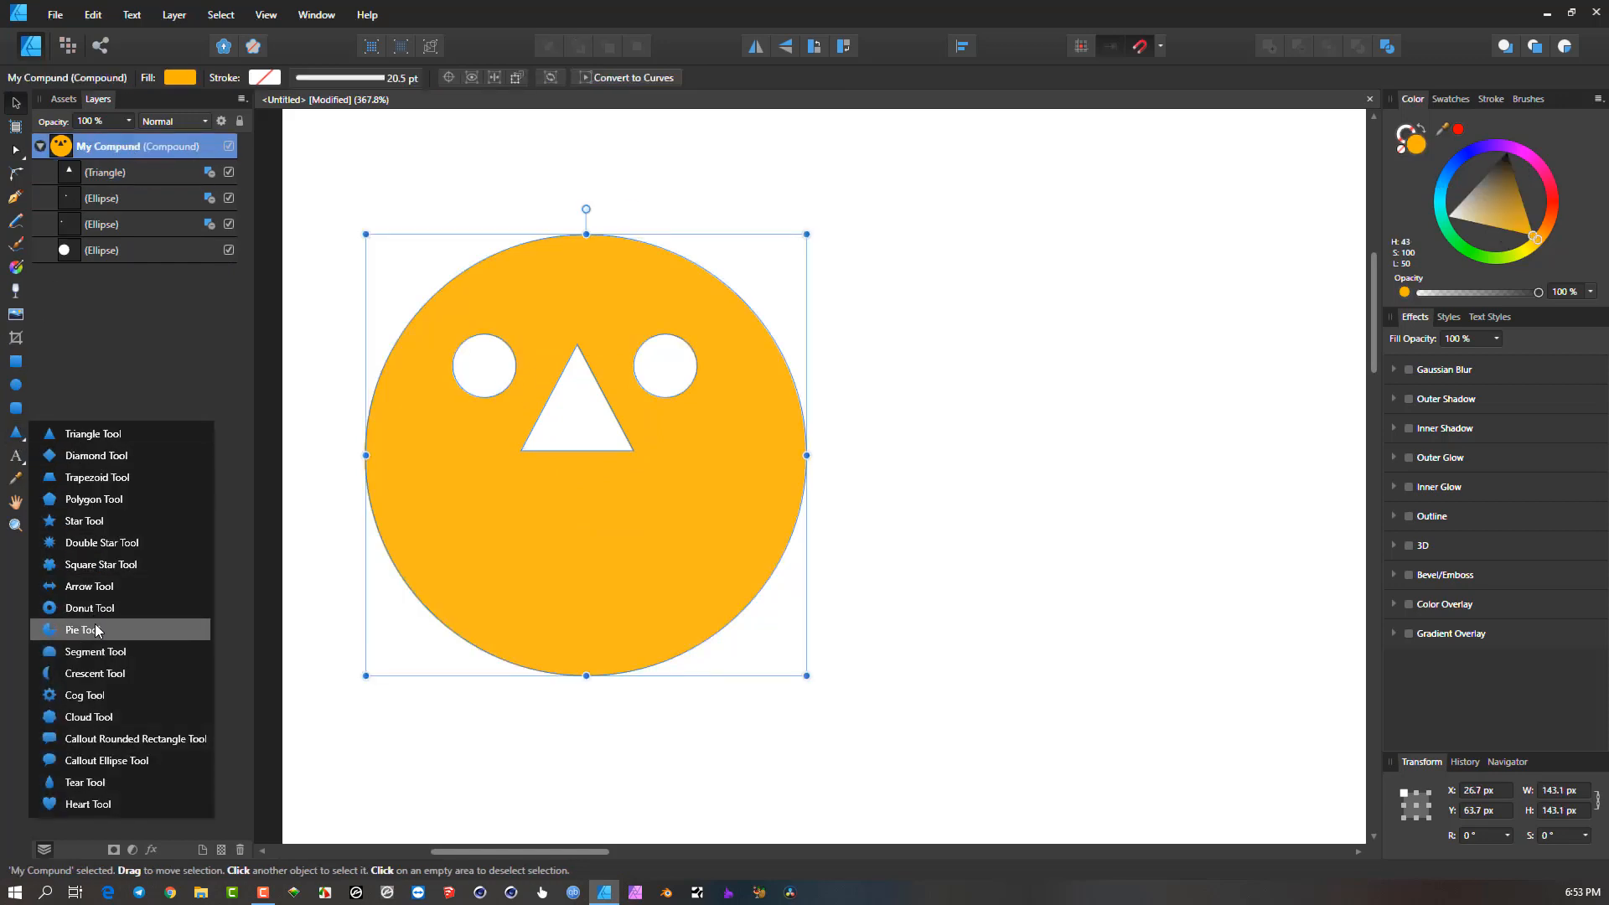
click(98, 667)
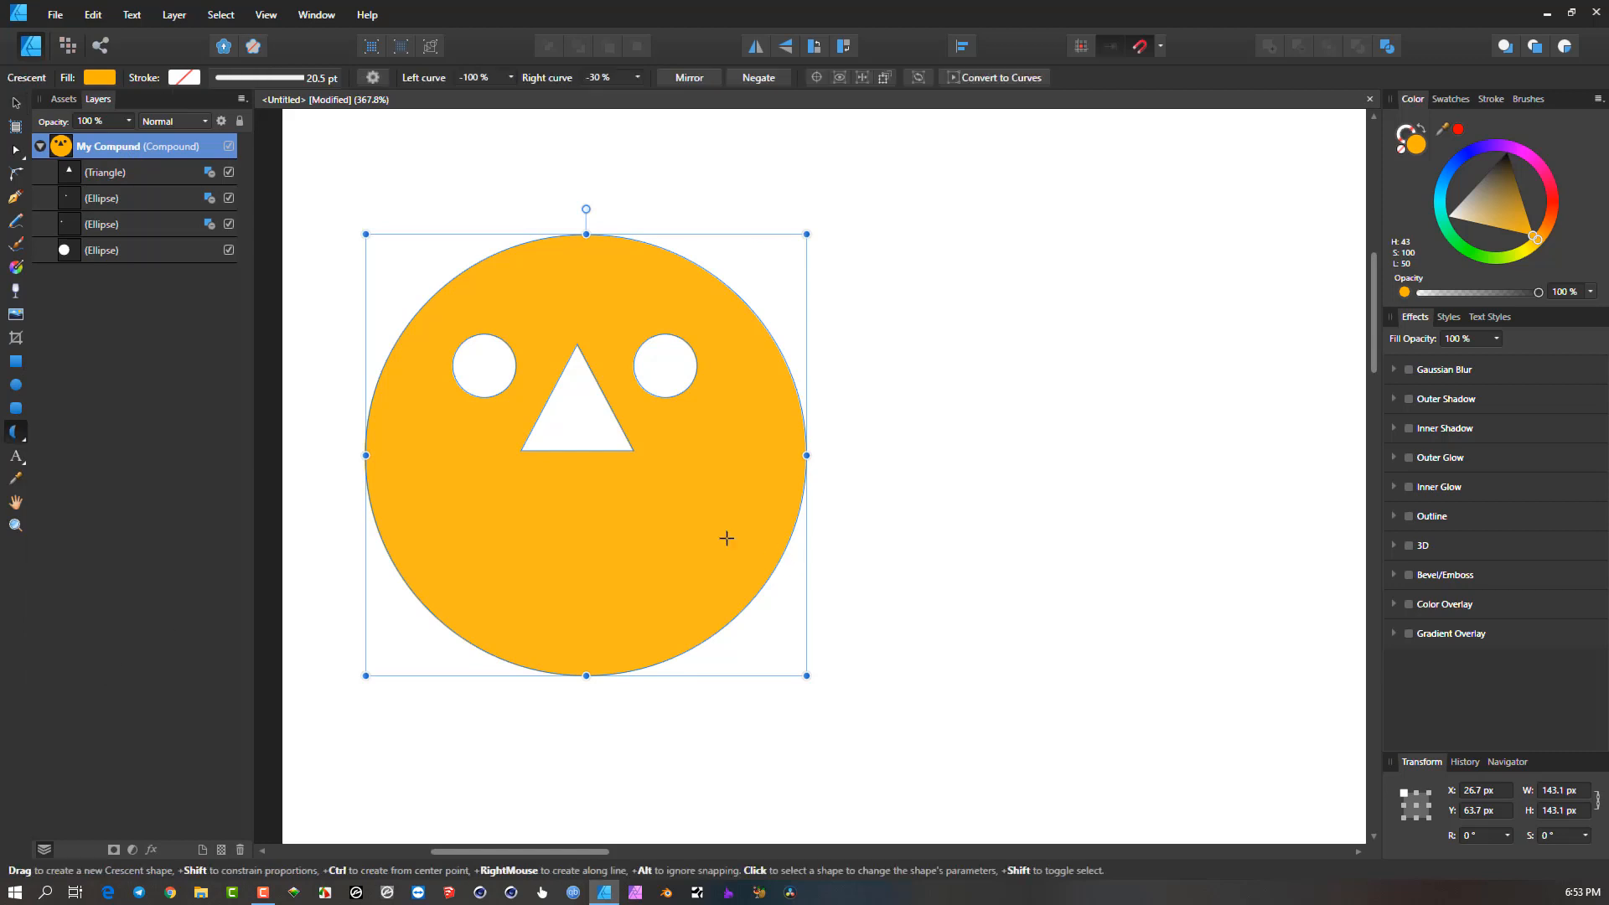
drag(486, 471, 638, 646)
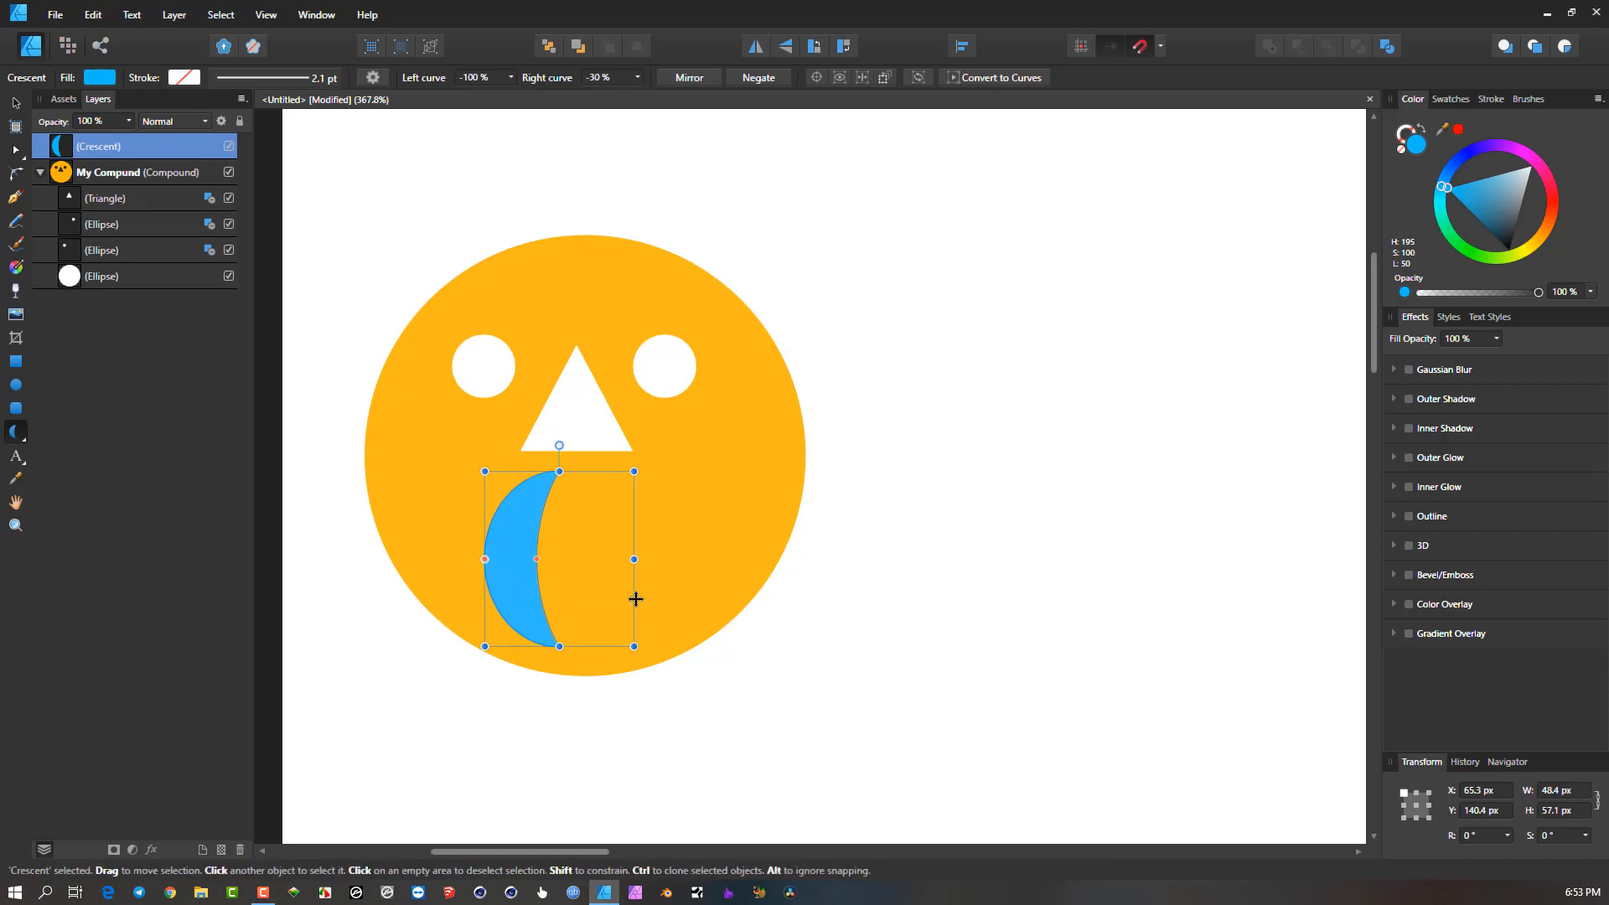
key(ctrl+z)
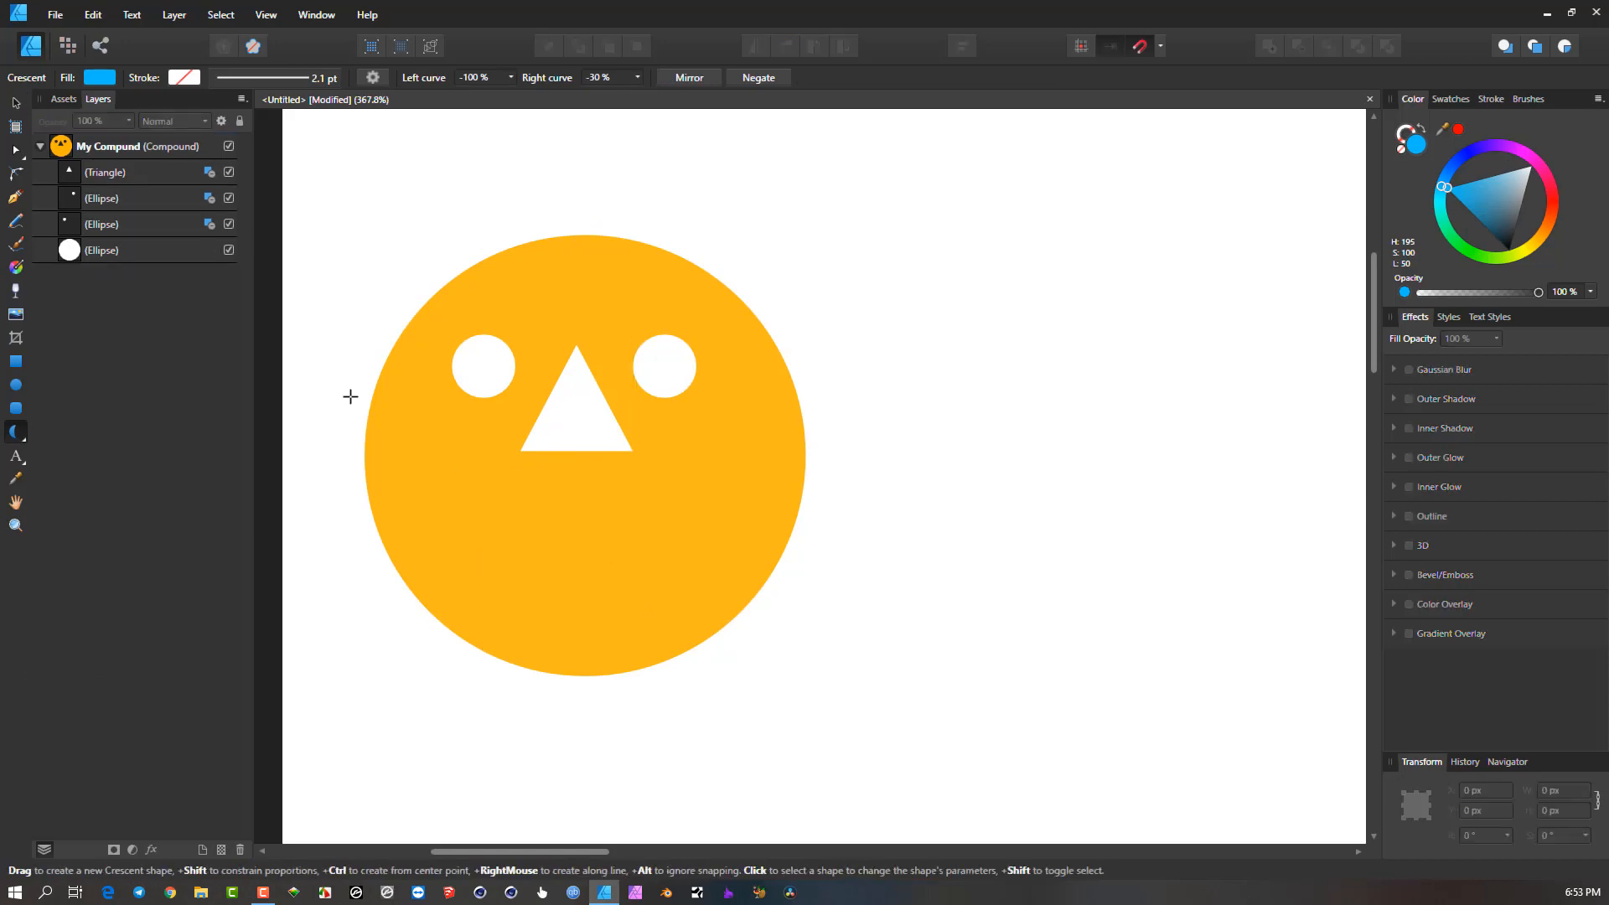
Draw a crescent about 43.5 by 54.9 px below the nose, inside the compound above the triangle layer, and set it to Subtract.
click(130, 170)
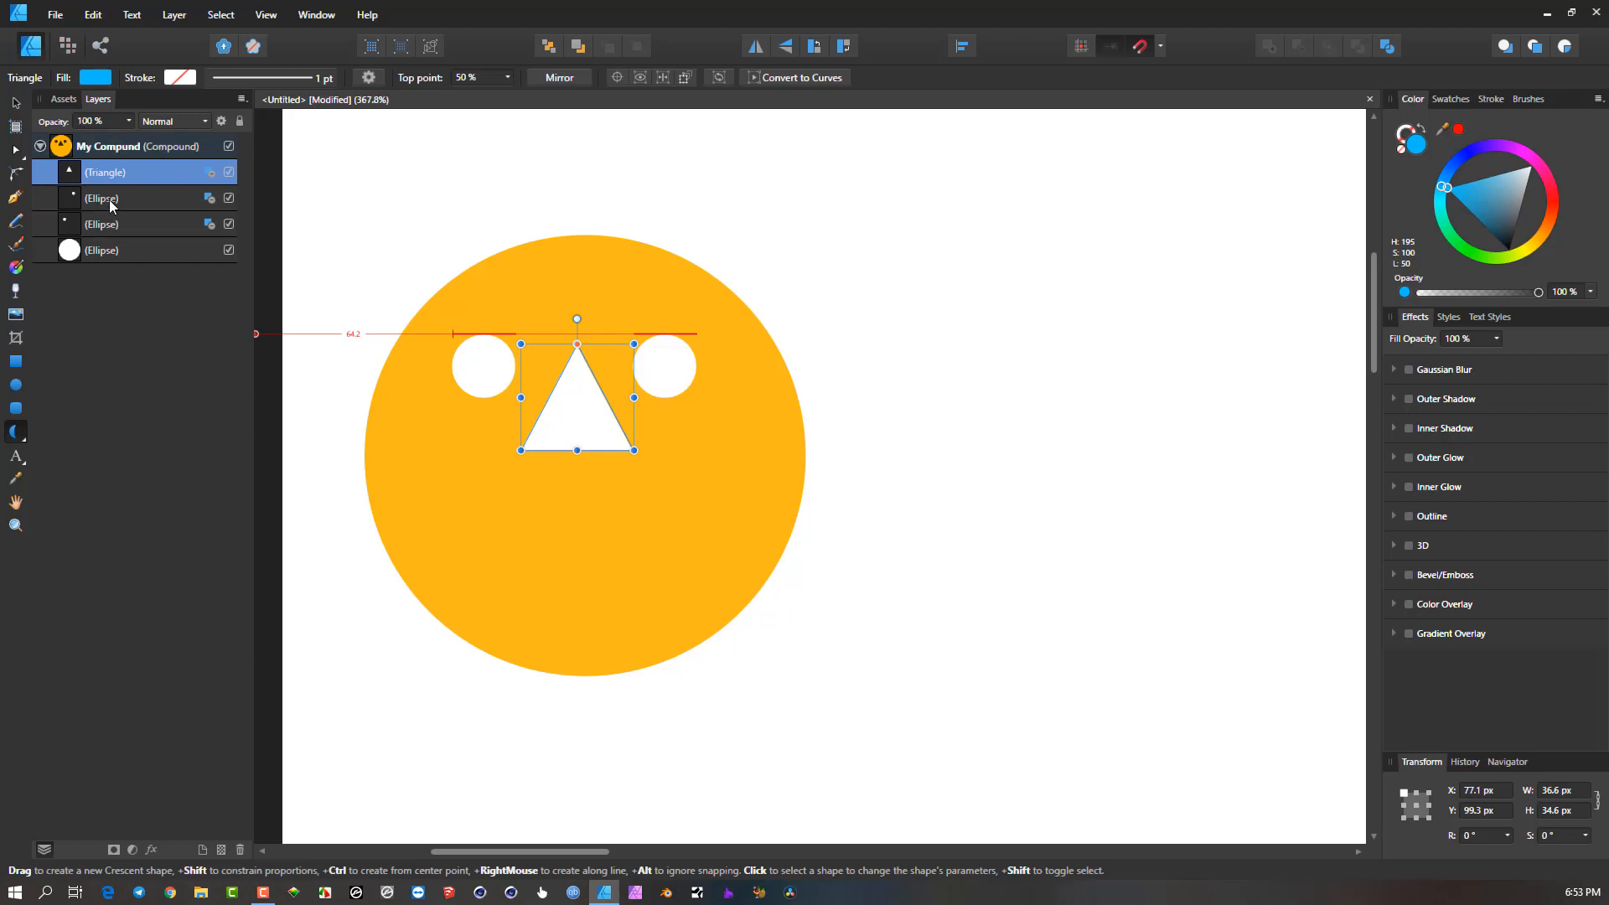
click(109, 200)
click(104, 171)
drag(492, 475, 626, 645)
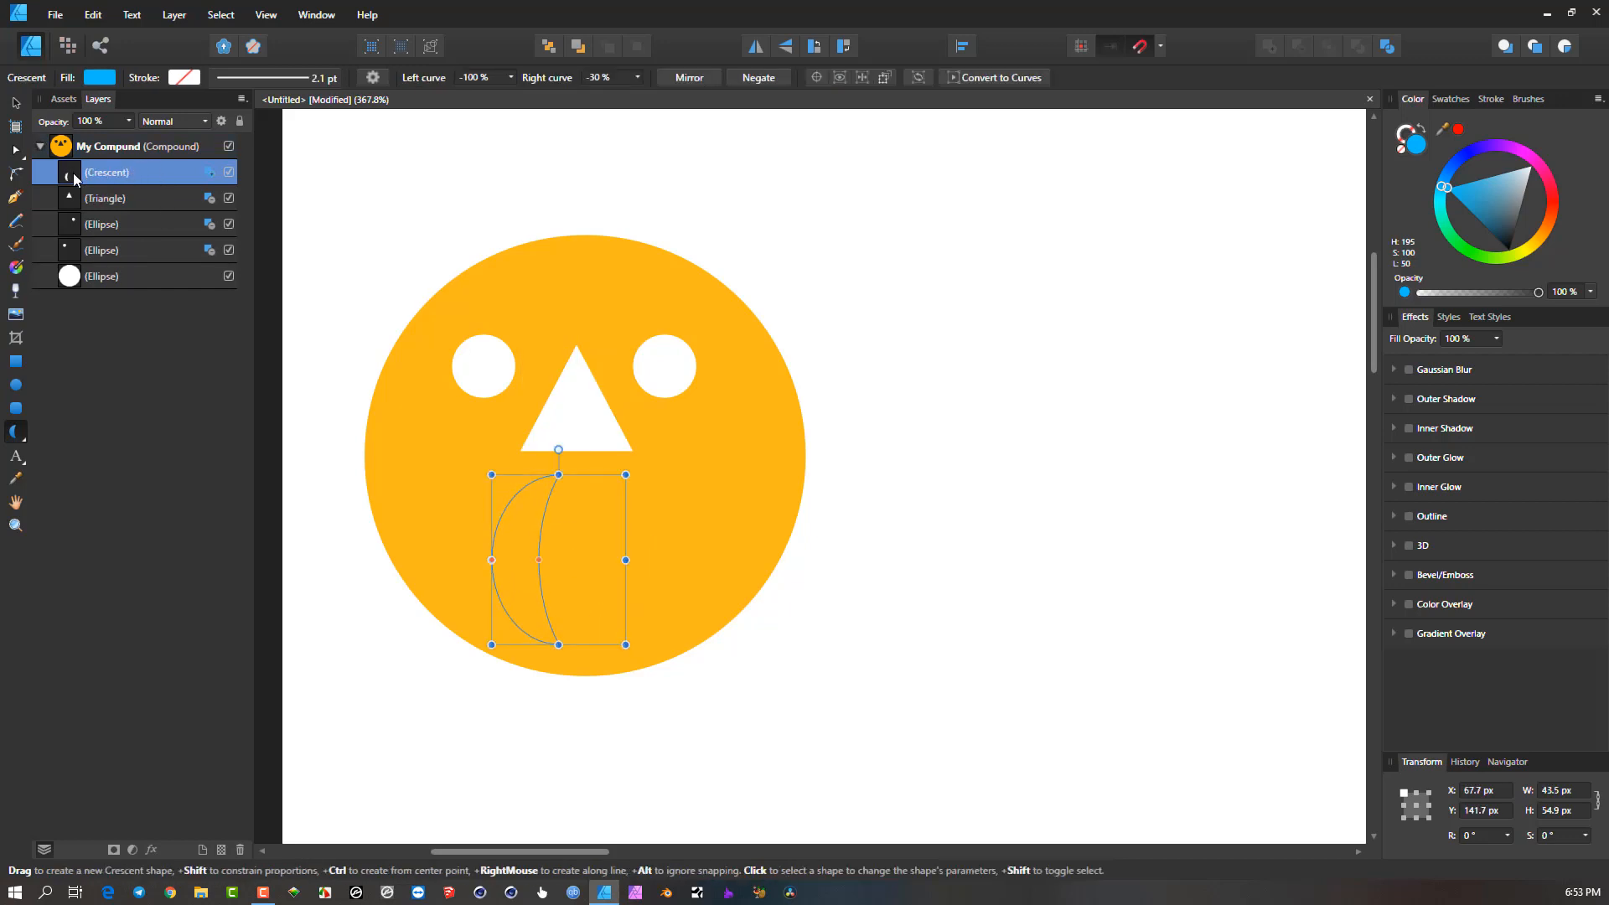
click(212, 172)
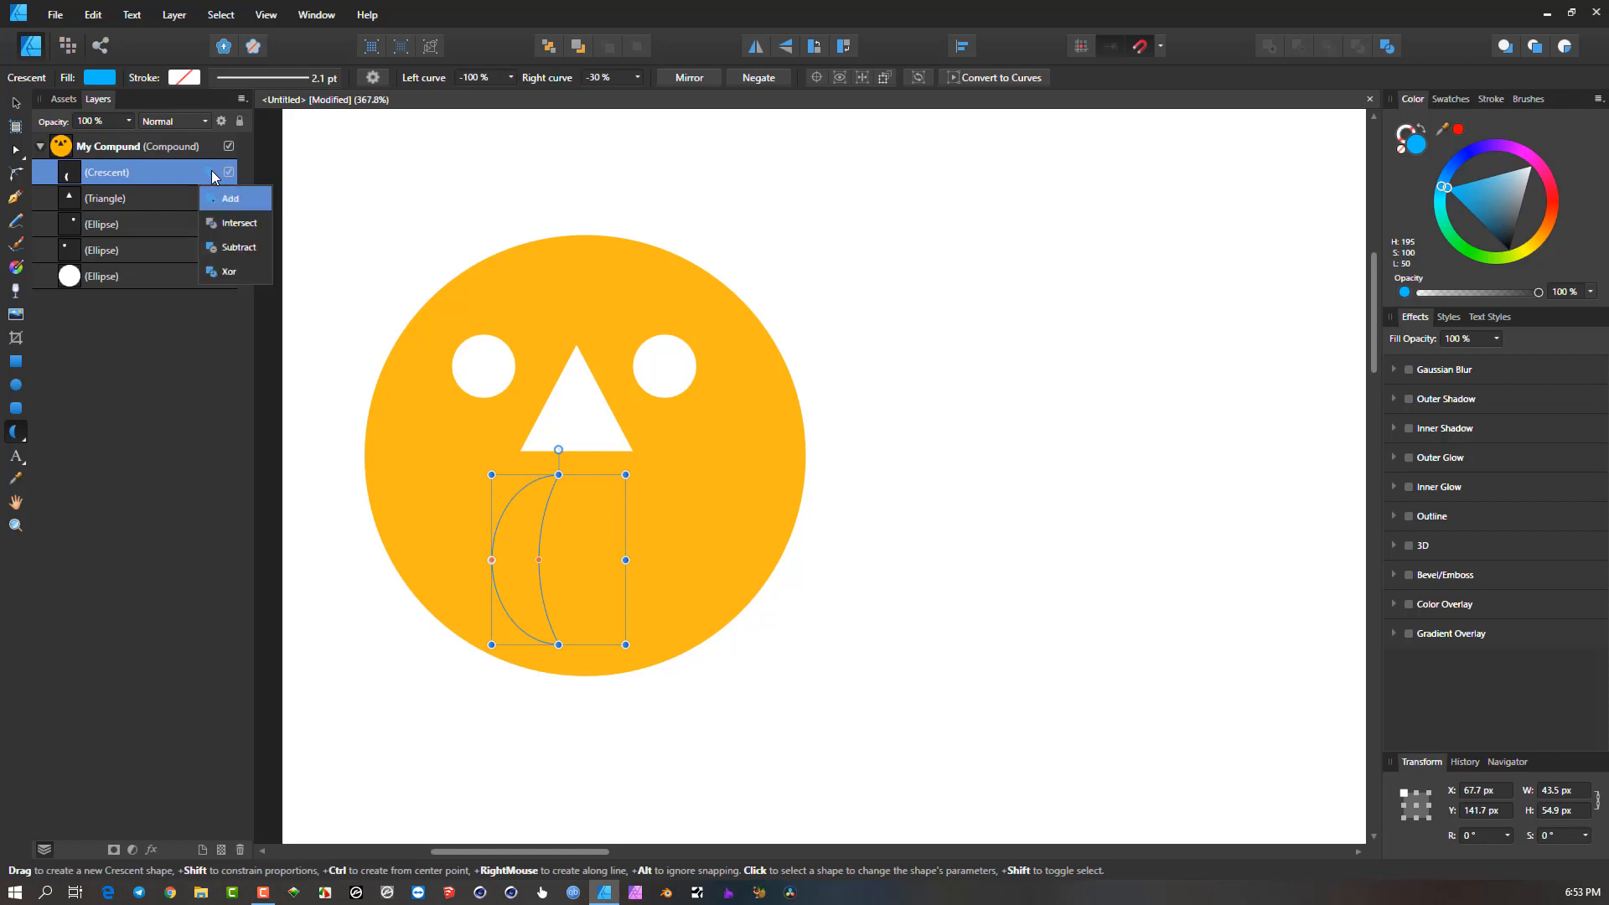
click(227, 251)
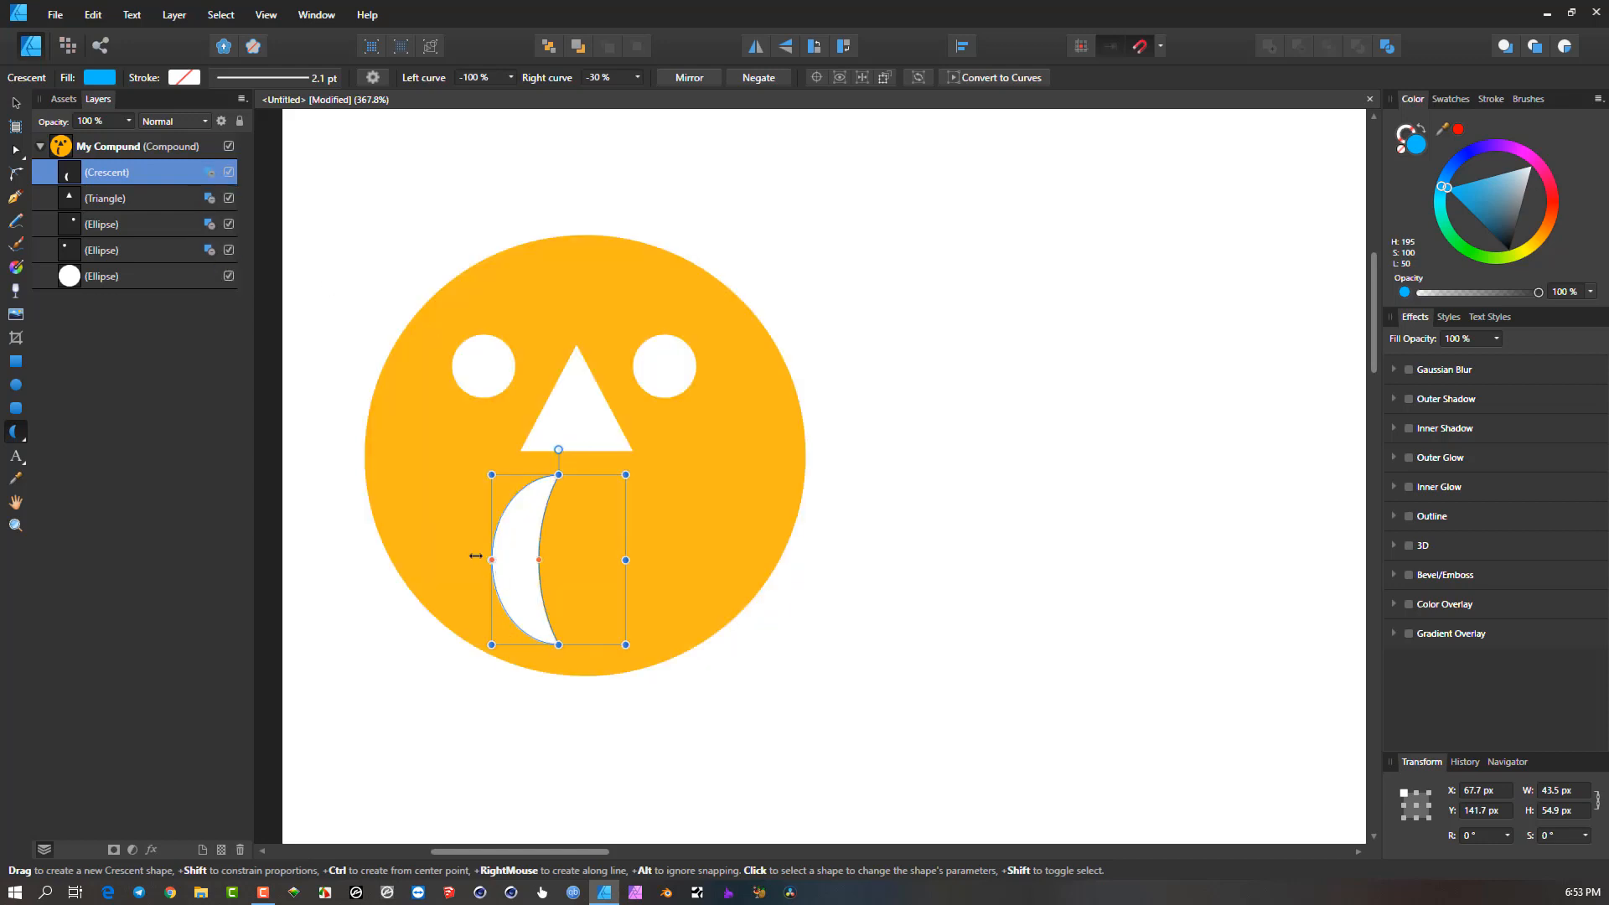
Rotate the crescent to 90° as a smiling mouth and enlarge it to about 63.6 by 80.3 px, centred below the nose.
drag(558, 450, 421, 560)
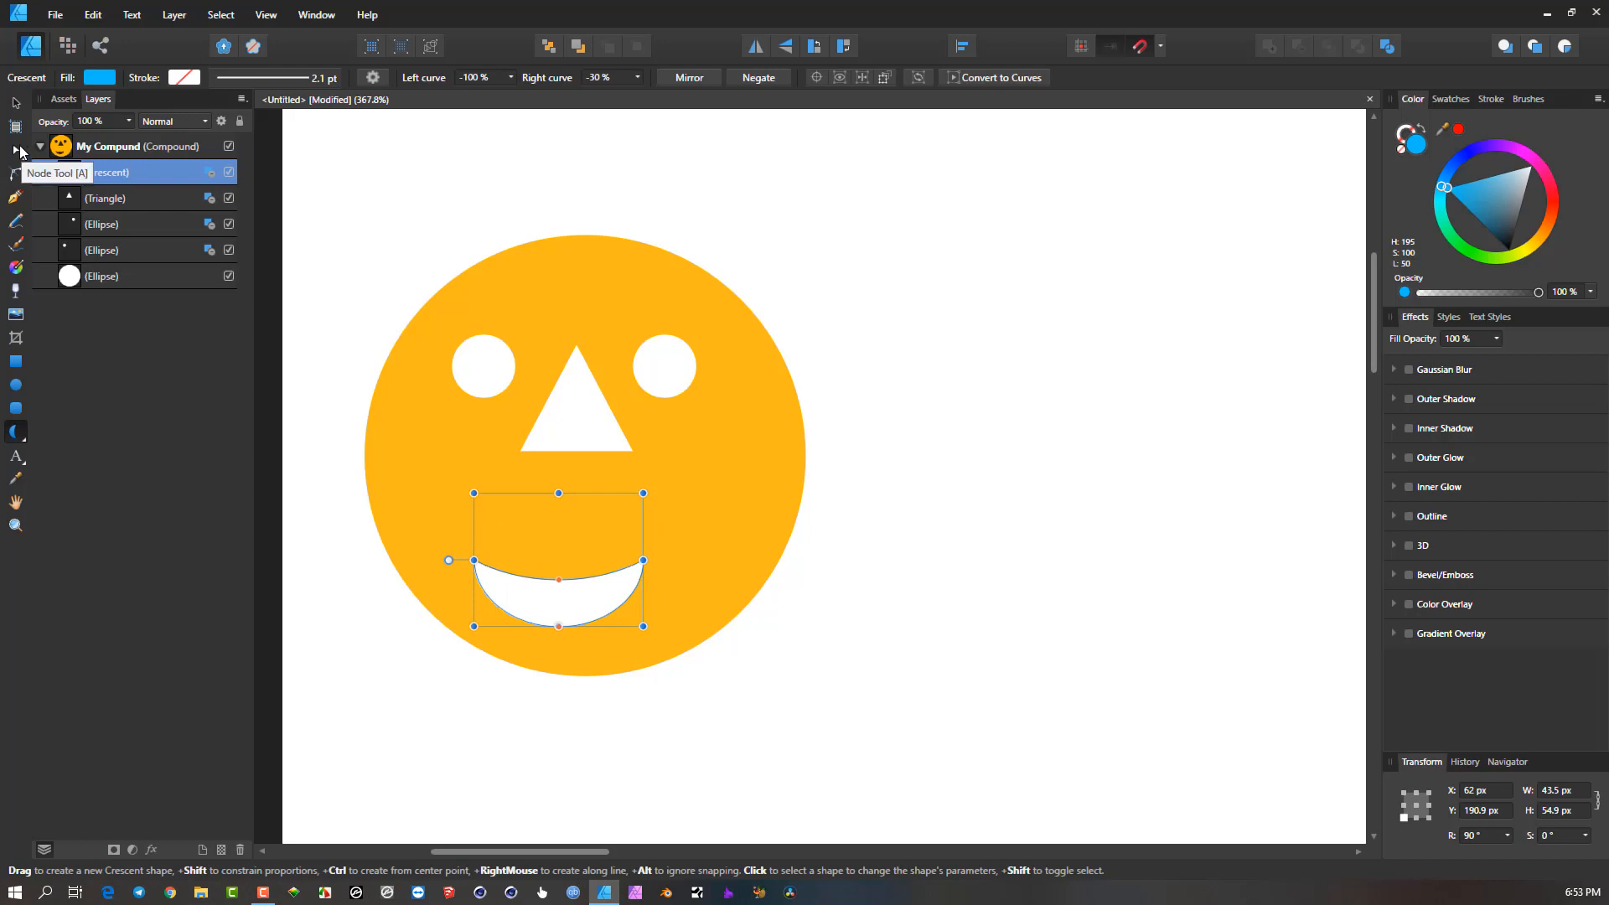
click(15, 103)
drag(605, 602, 636, 560)
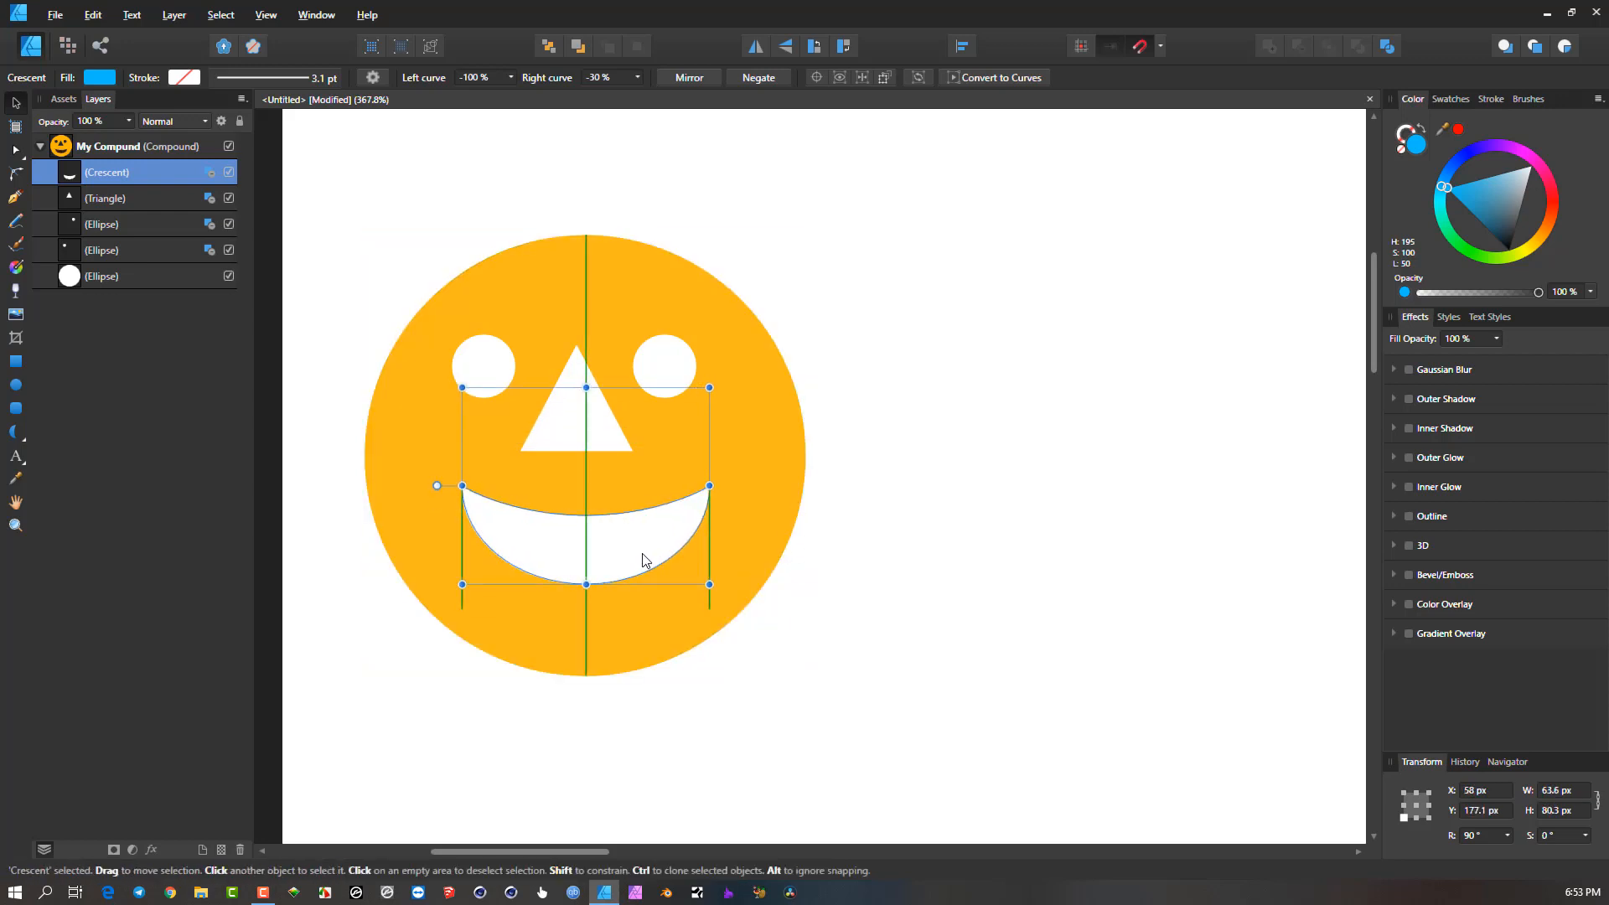
click(847, 381)
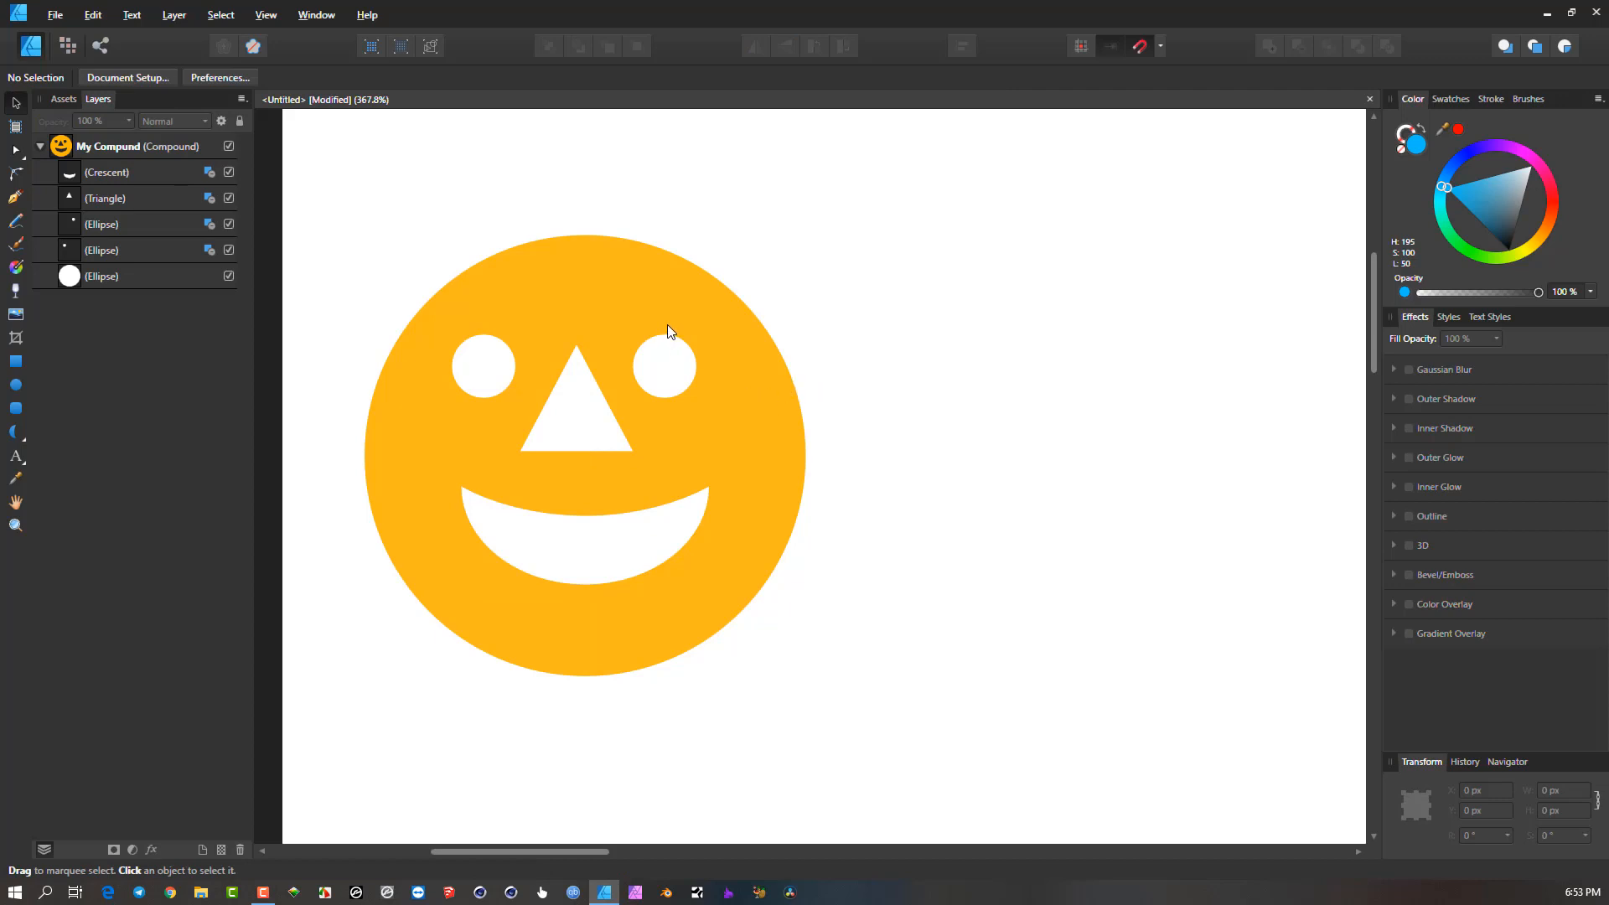
Move the whole smiley compound to about X 37.7, Y 45.4 px.
scroll(644, 369, down, 2)
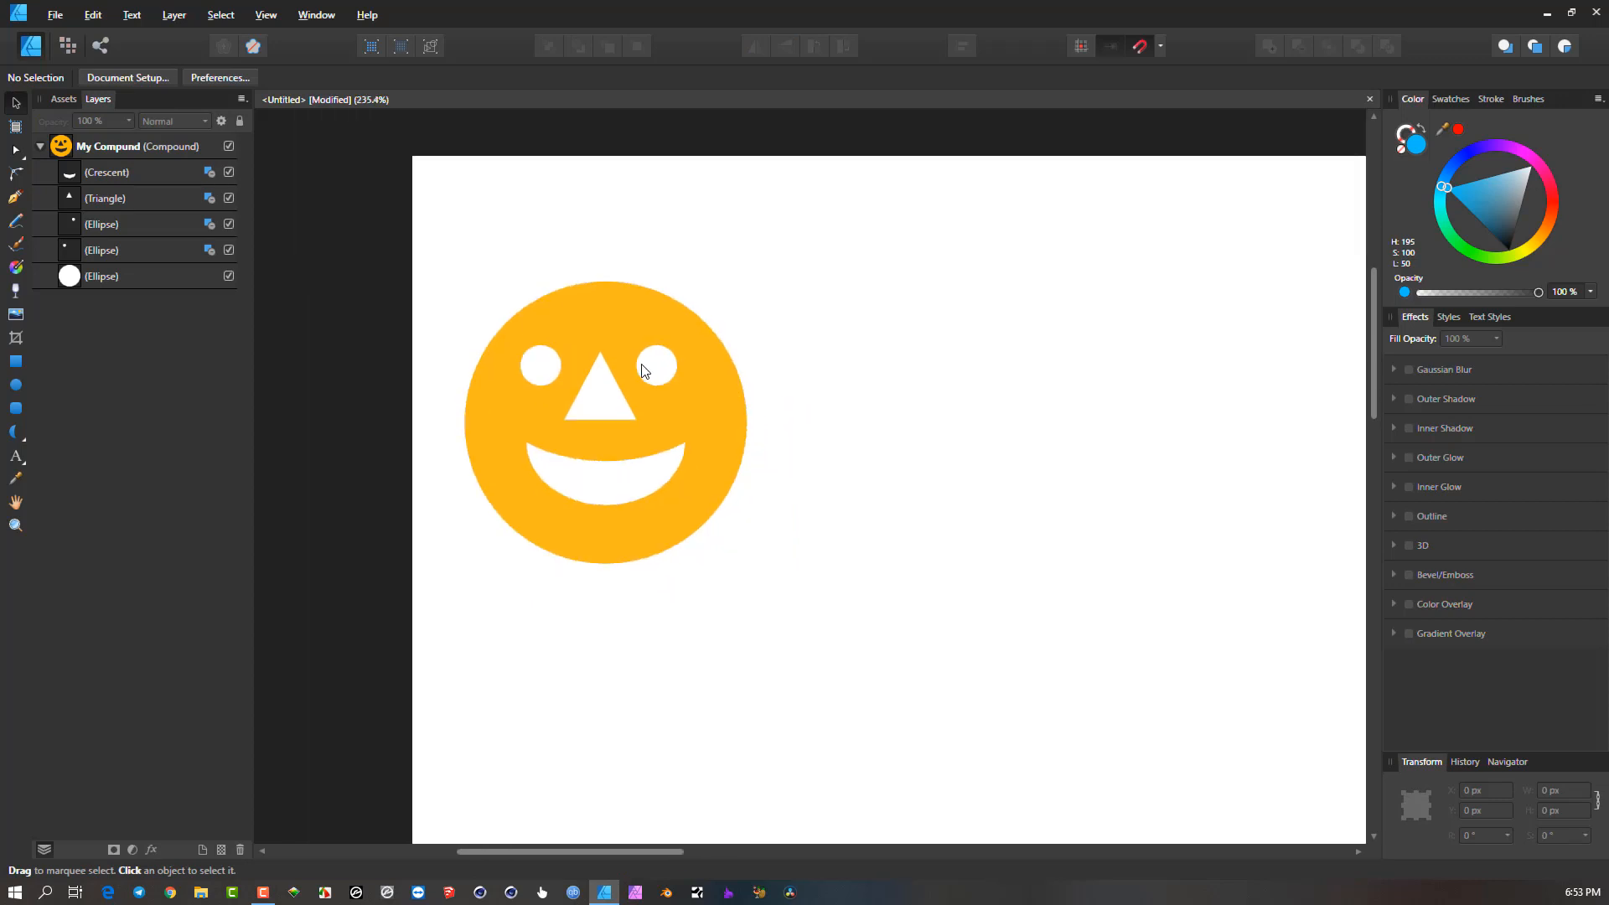
drag(404, 204, 812, 612)
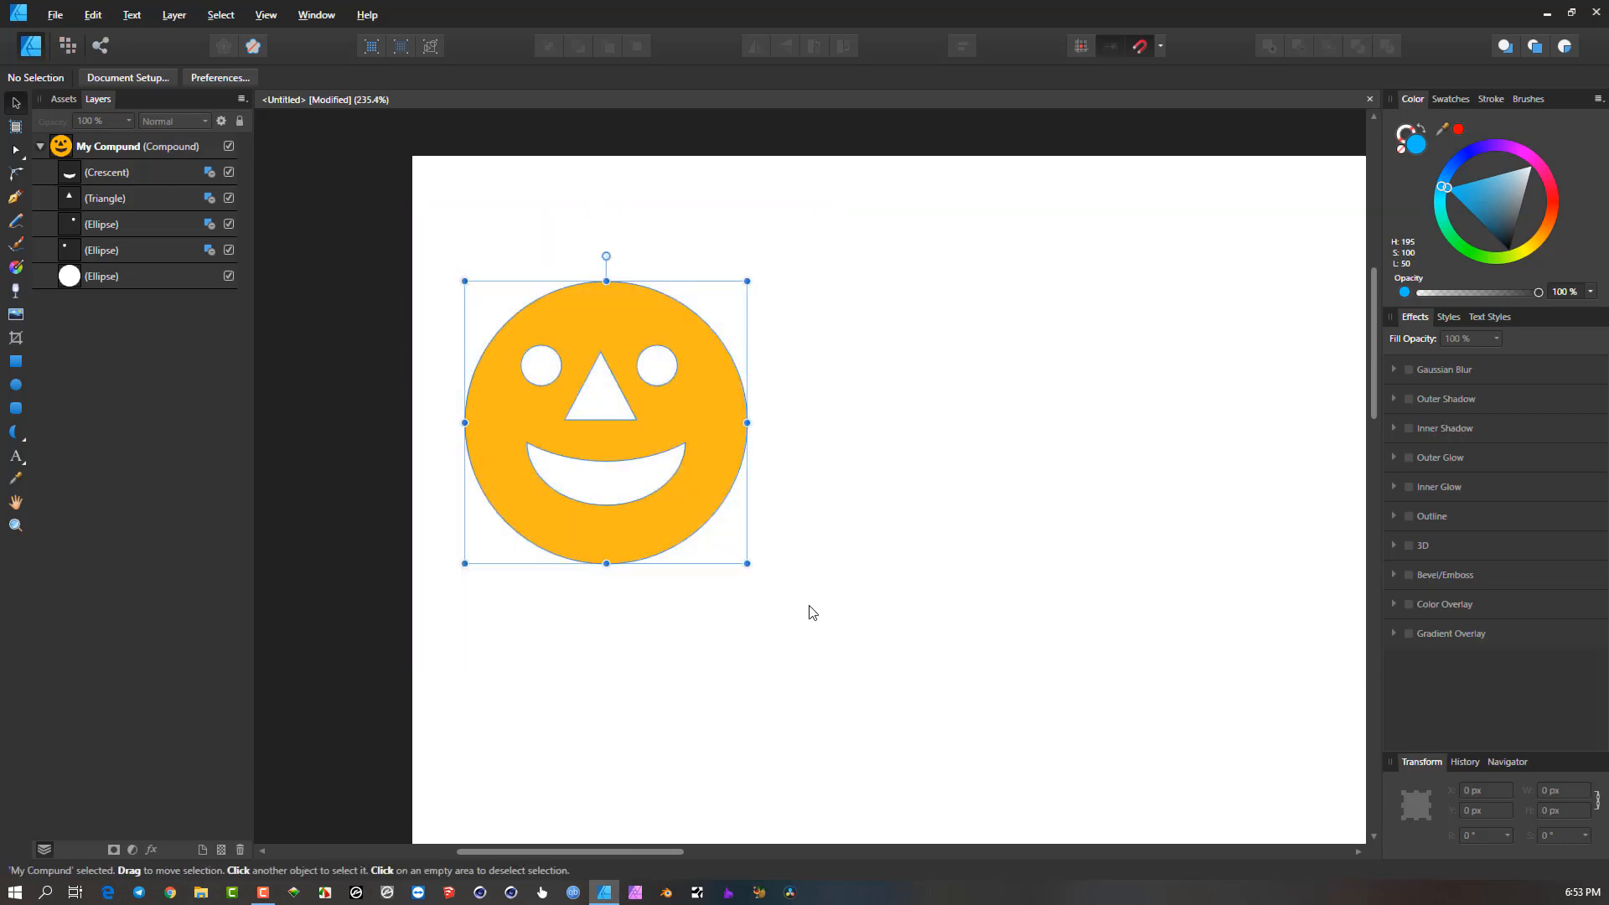
drag(697, 419, 717, 384)
scroll(683, 333, up, 2)
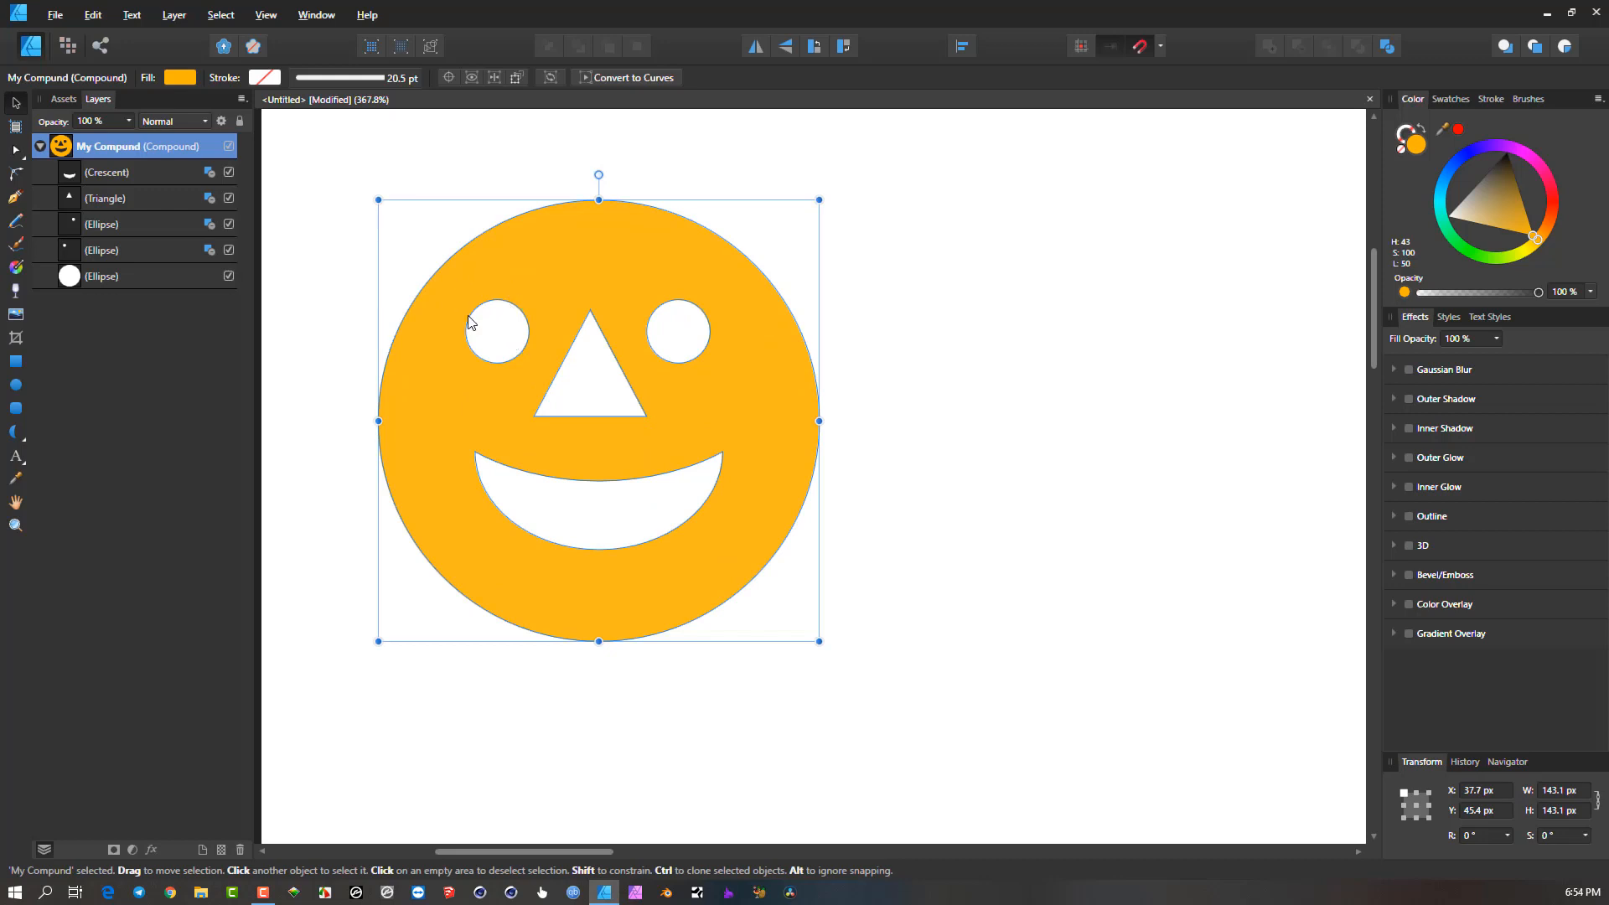
Enlarge both subtracted eye ellipses together to about 149.1 by 38.7 px overall, so they cut into the circle's edges.
click(157, 223)
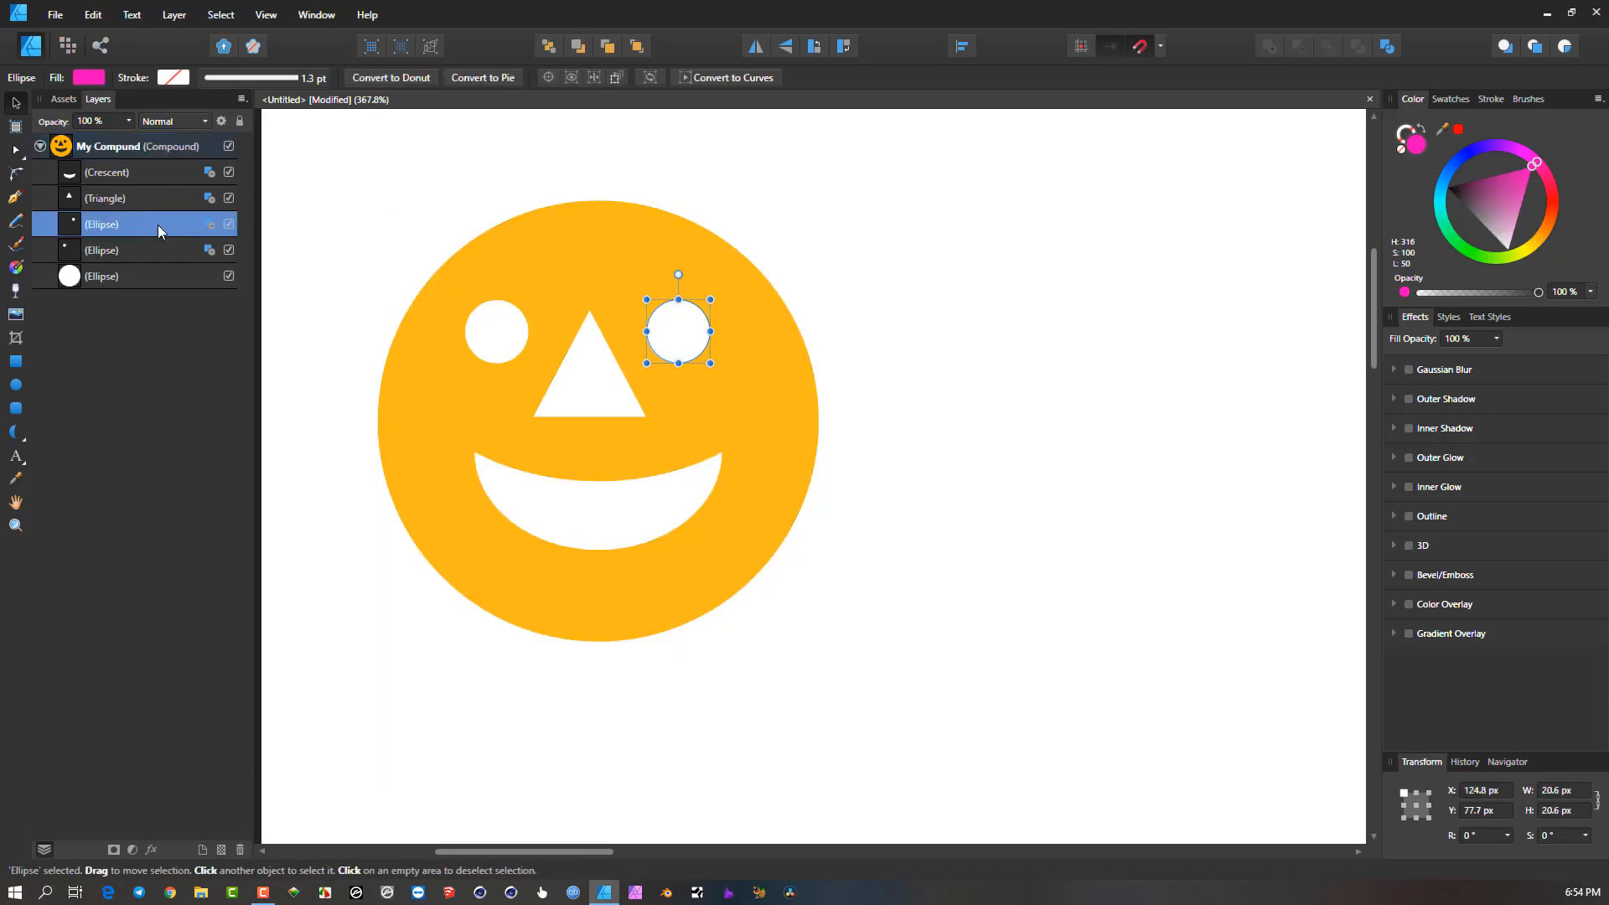
shift+click(158, 248)
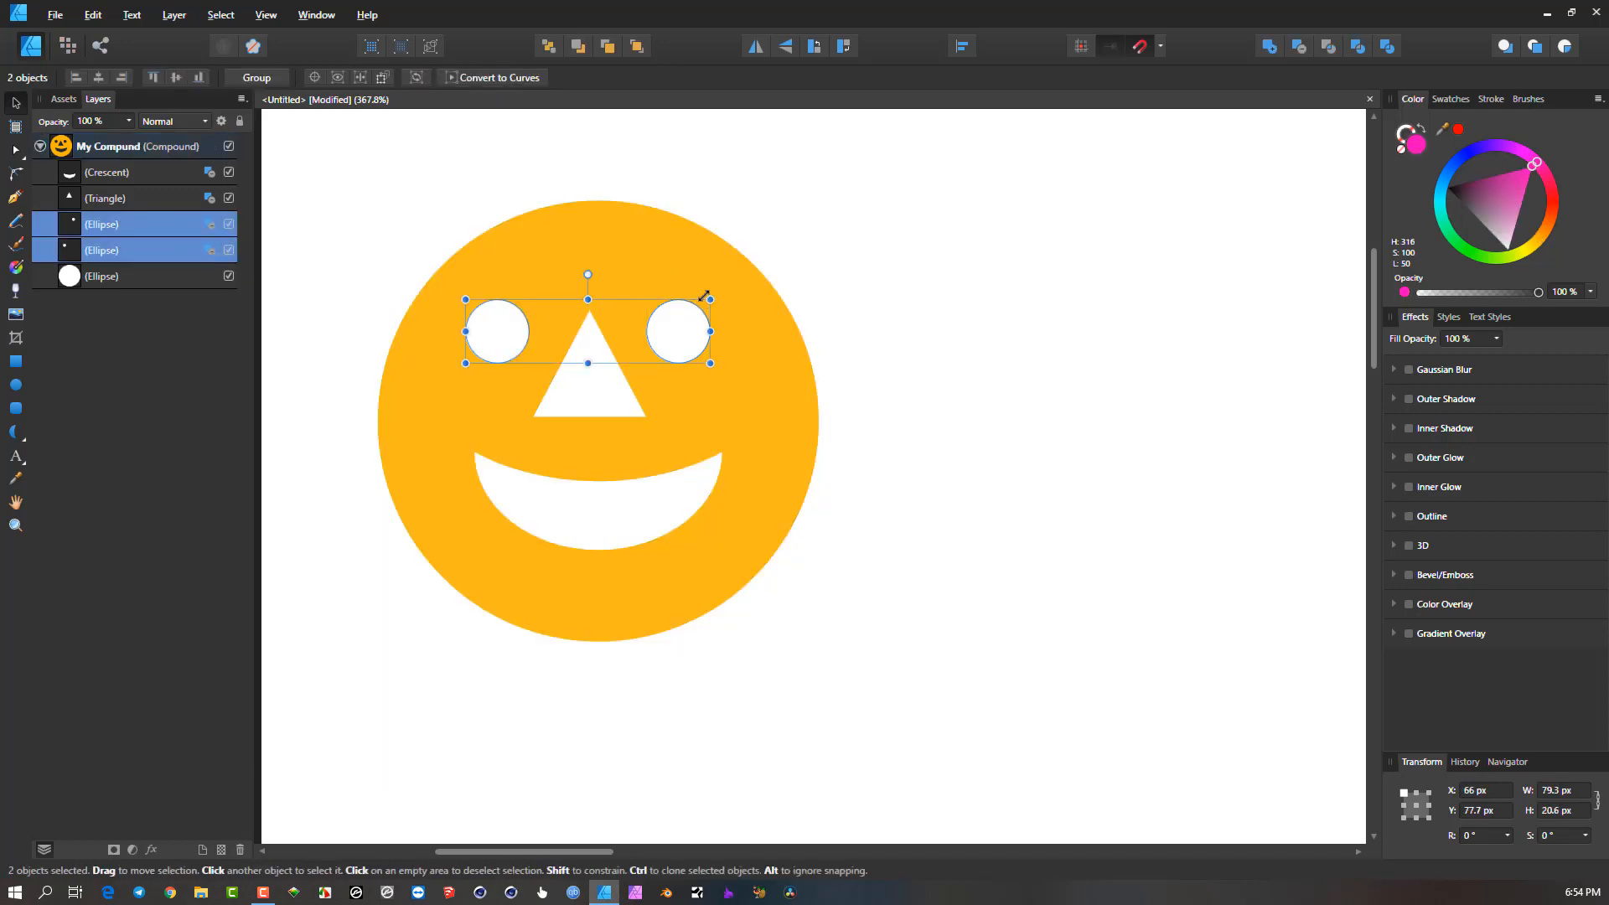
drag(710, 299, 812, 254)
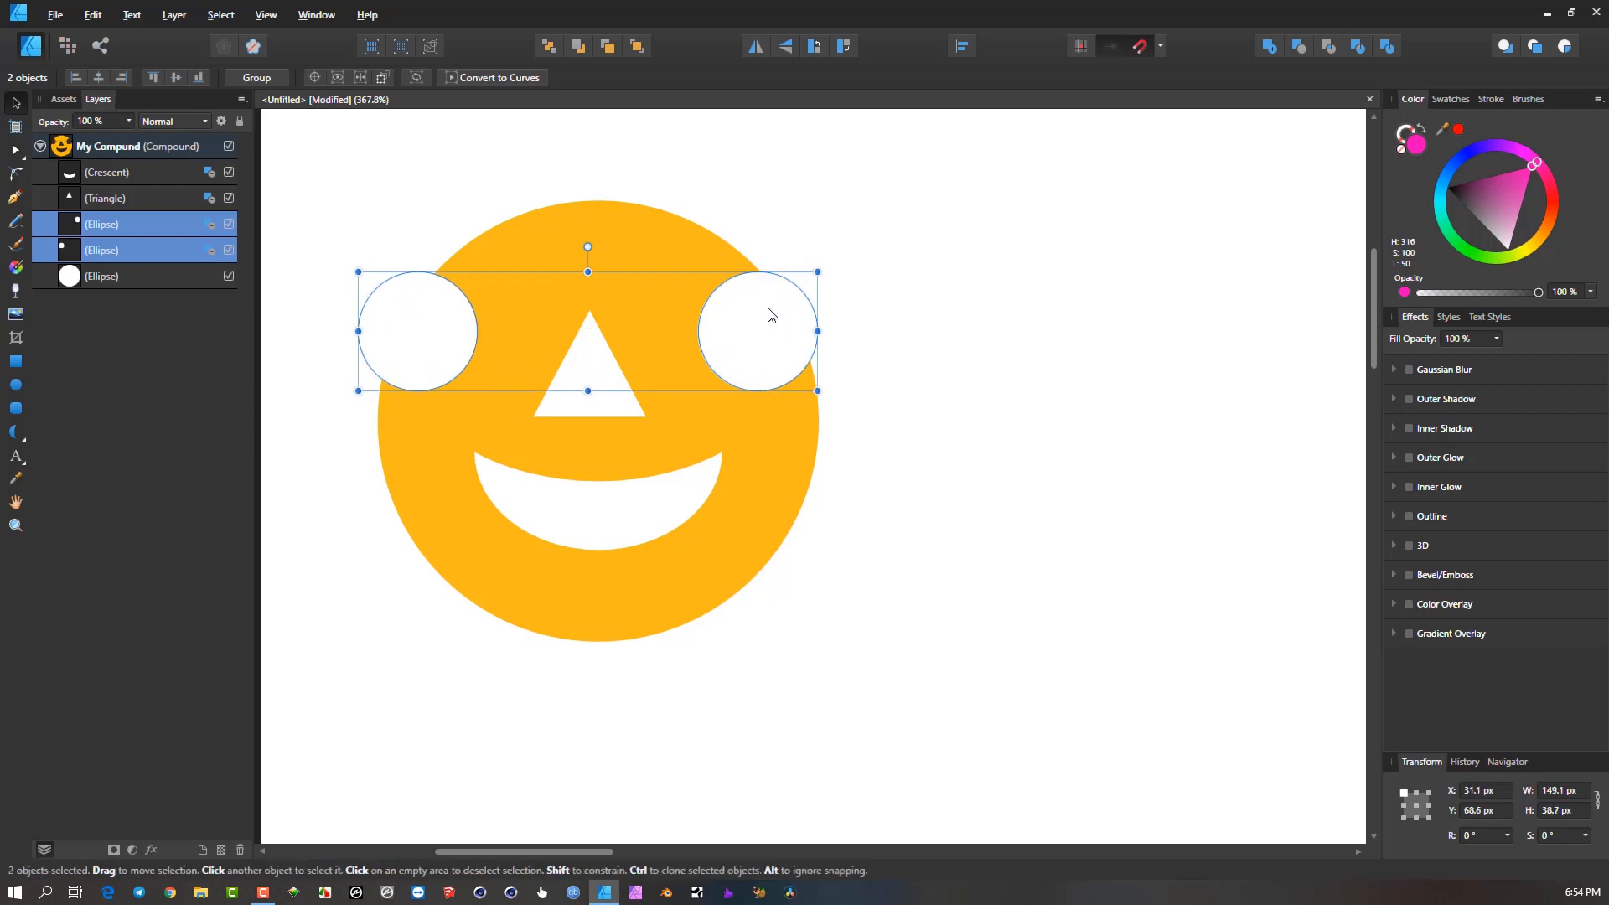
click(765, 315)
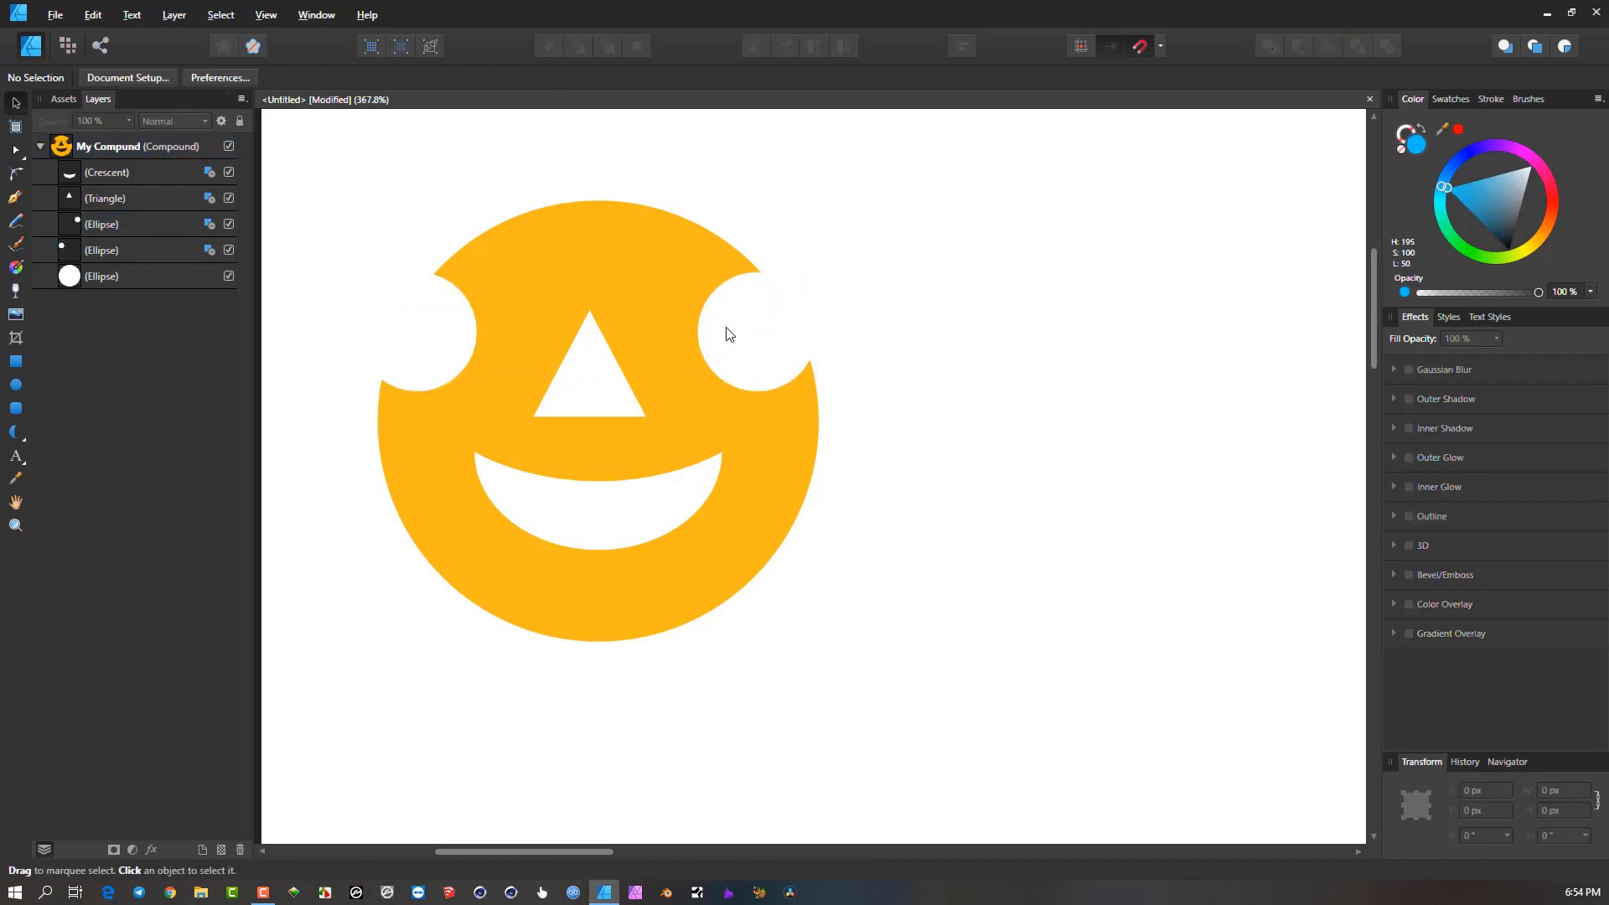
Move both subtracted eye ellipses inward inside the orange circle, the right one to about X 124.8 px and the left to about X 49.7 px.
click(123, 228)
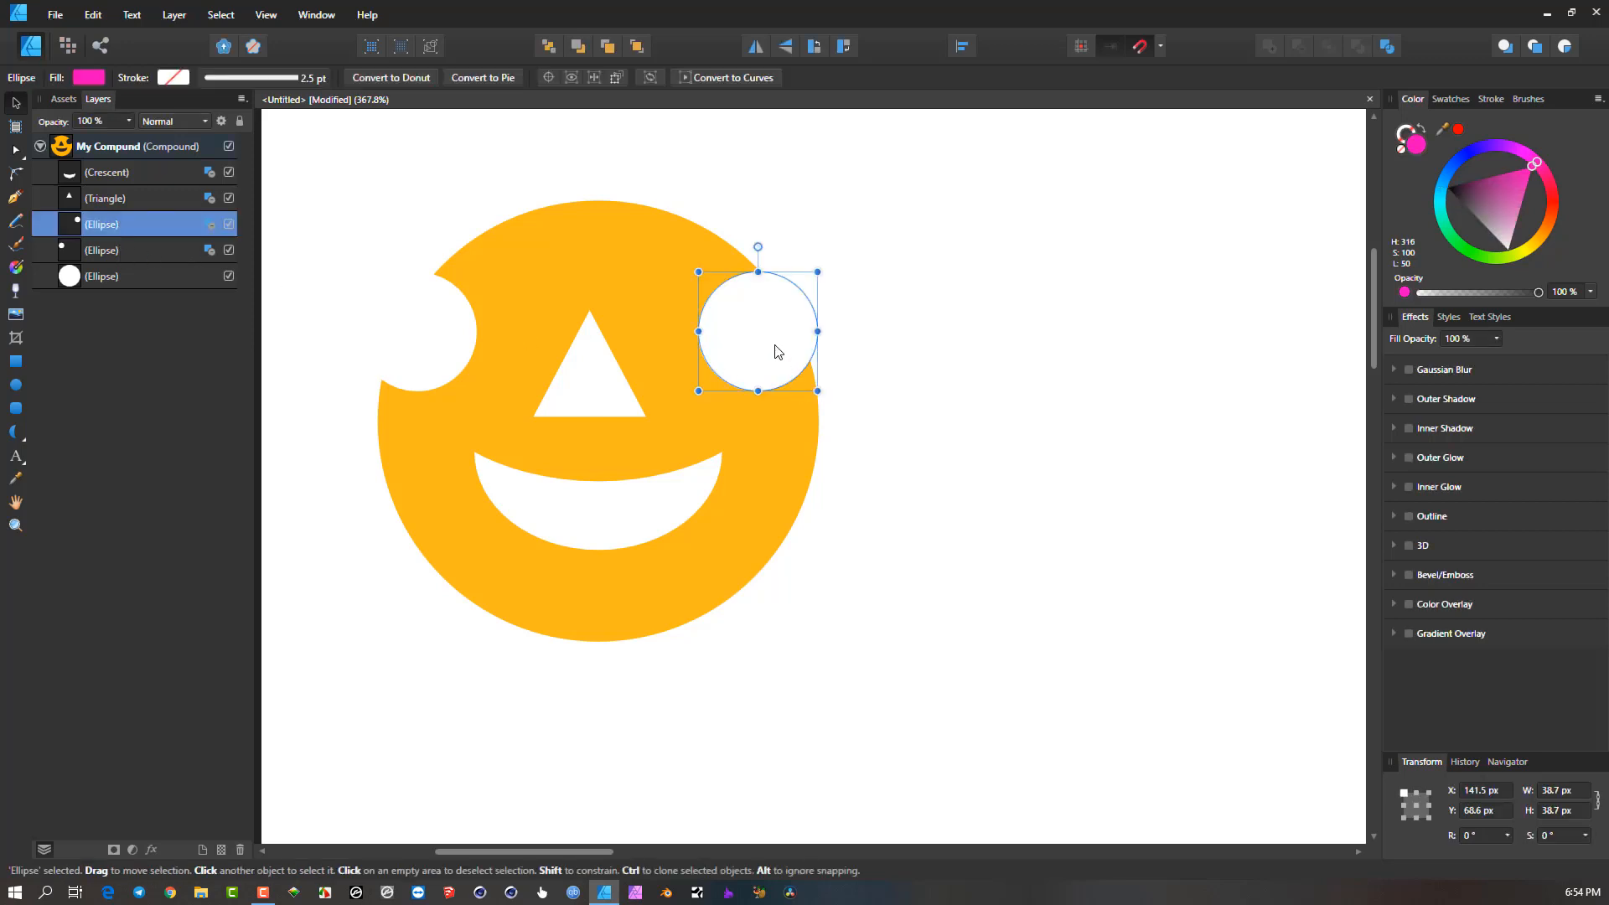
drag(762, 349, 714, 352)
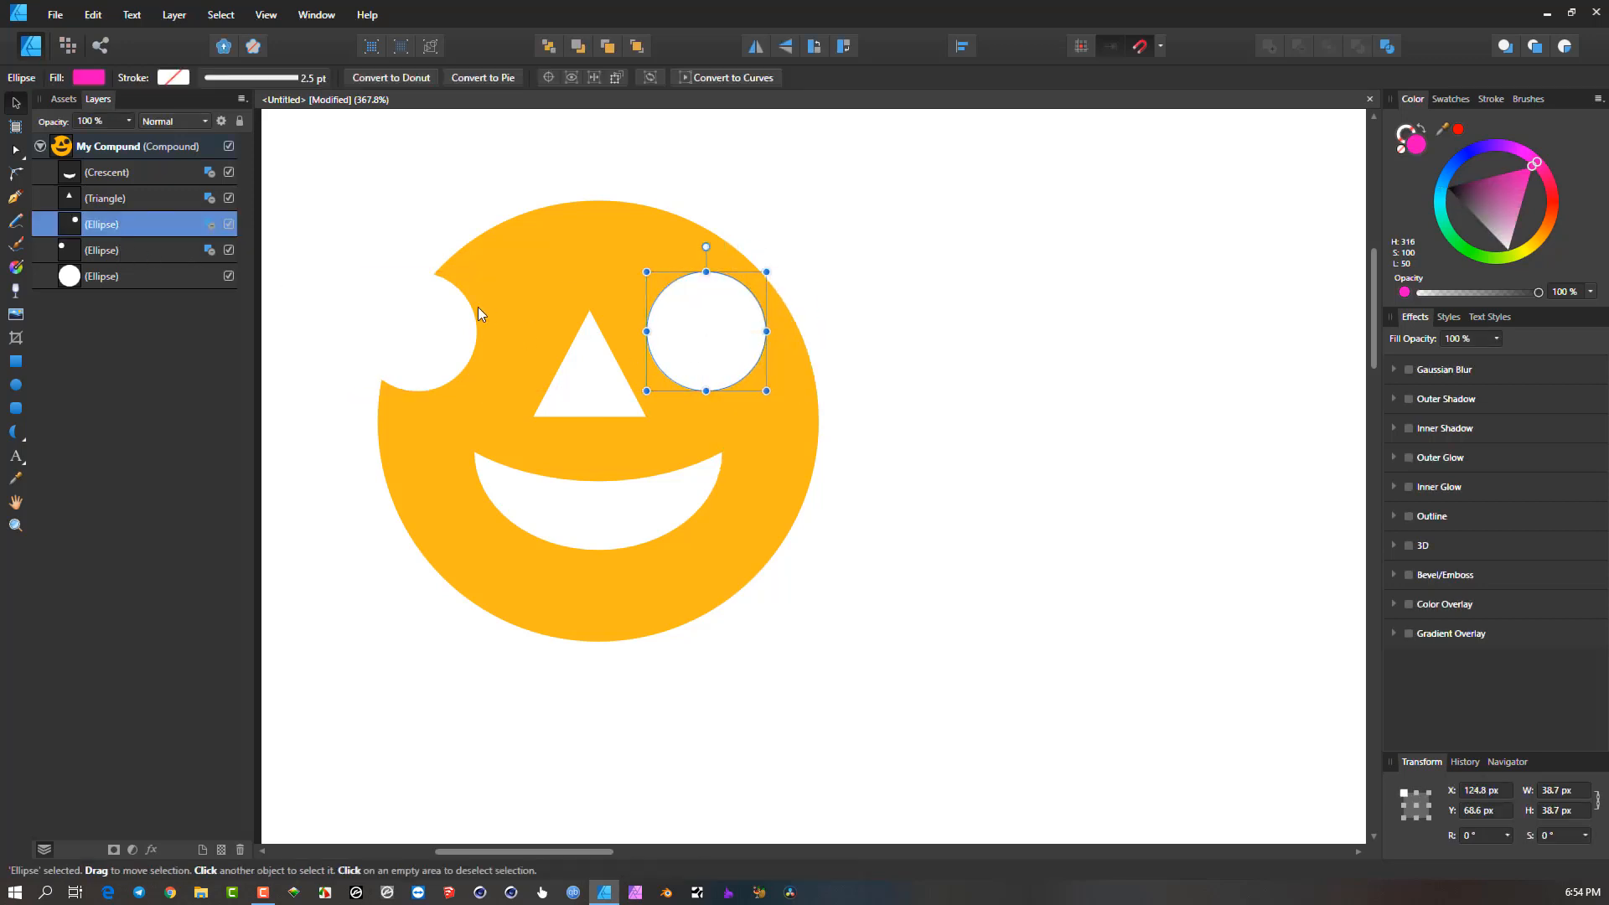
click(137, 254)
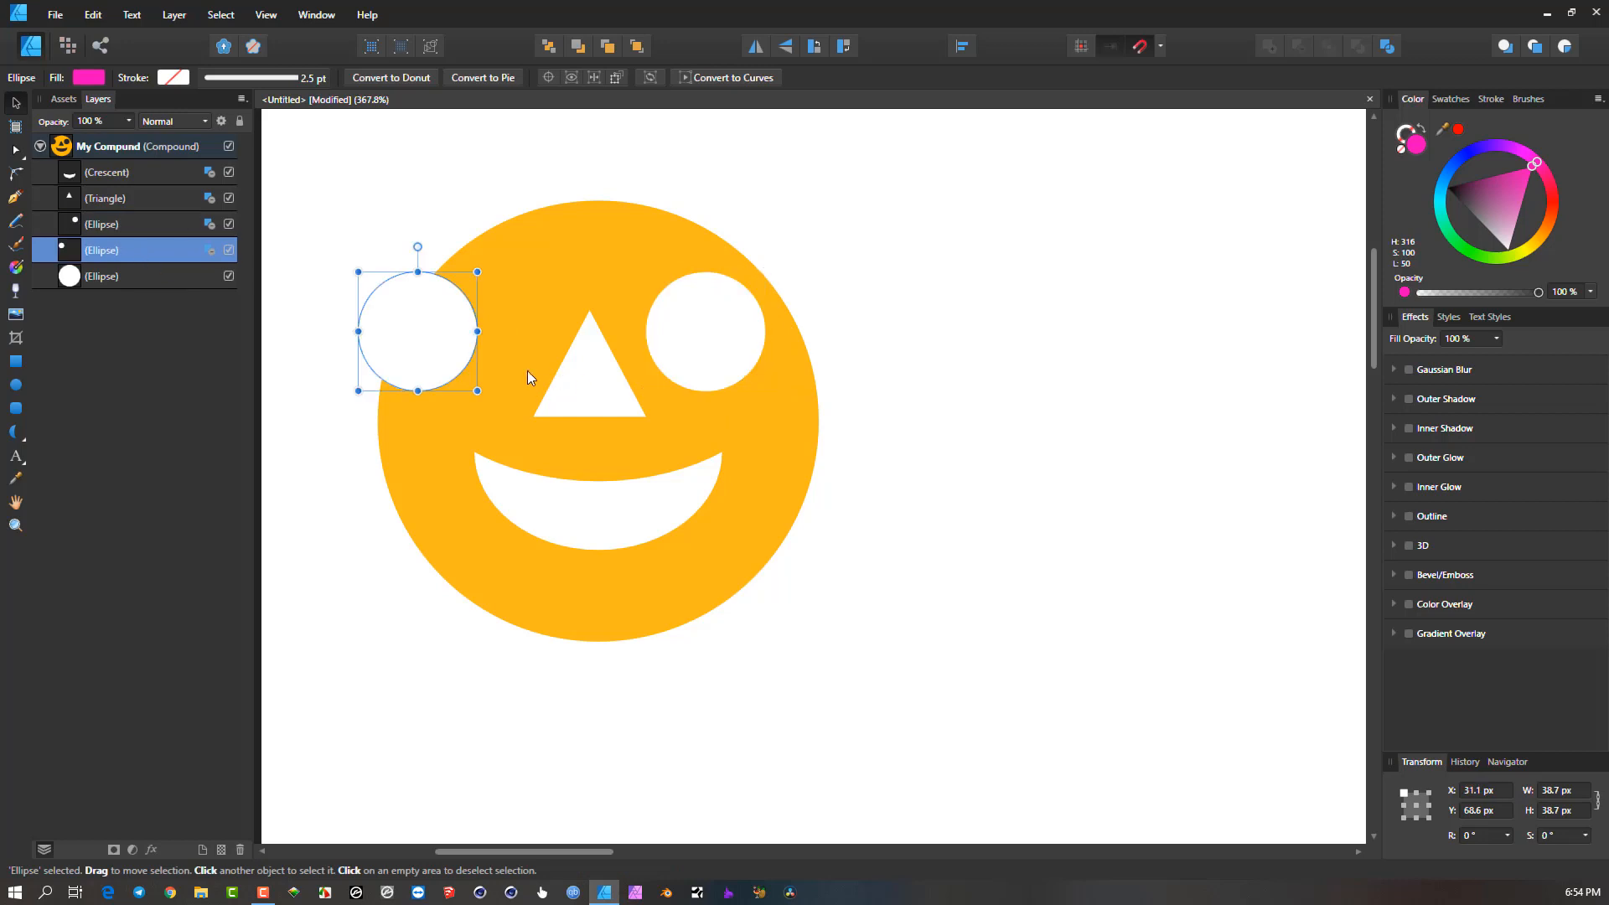
drag(415, 348, 470, 348)
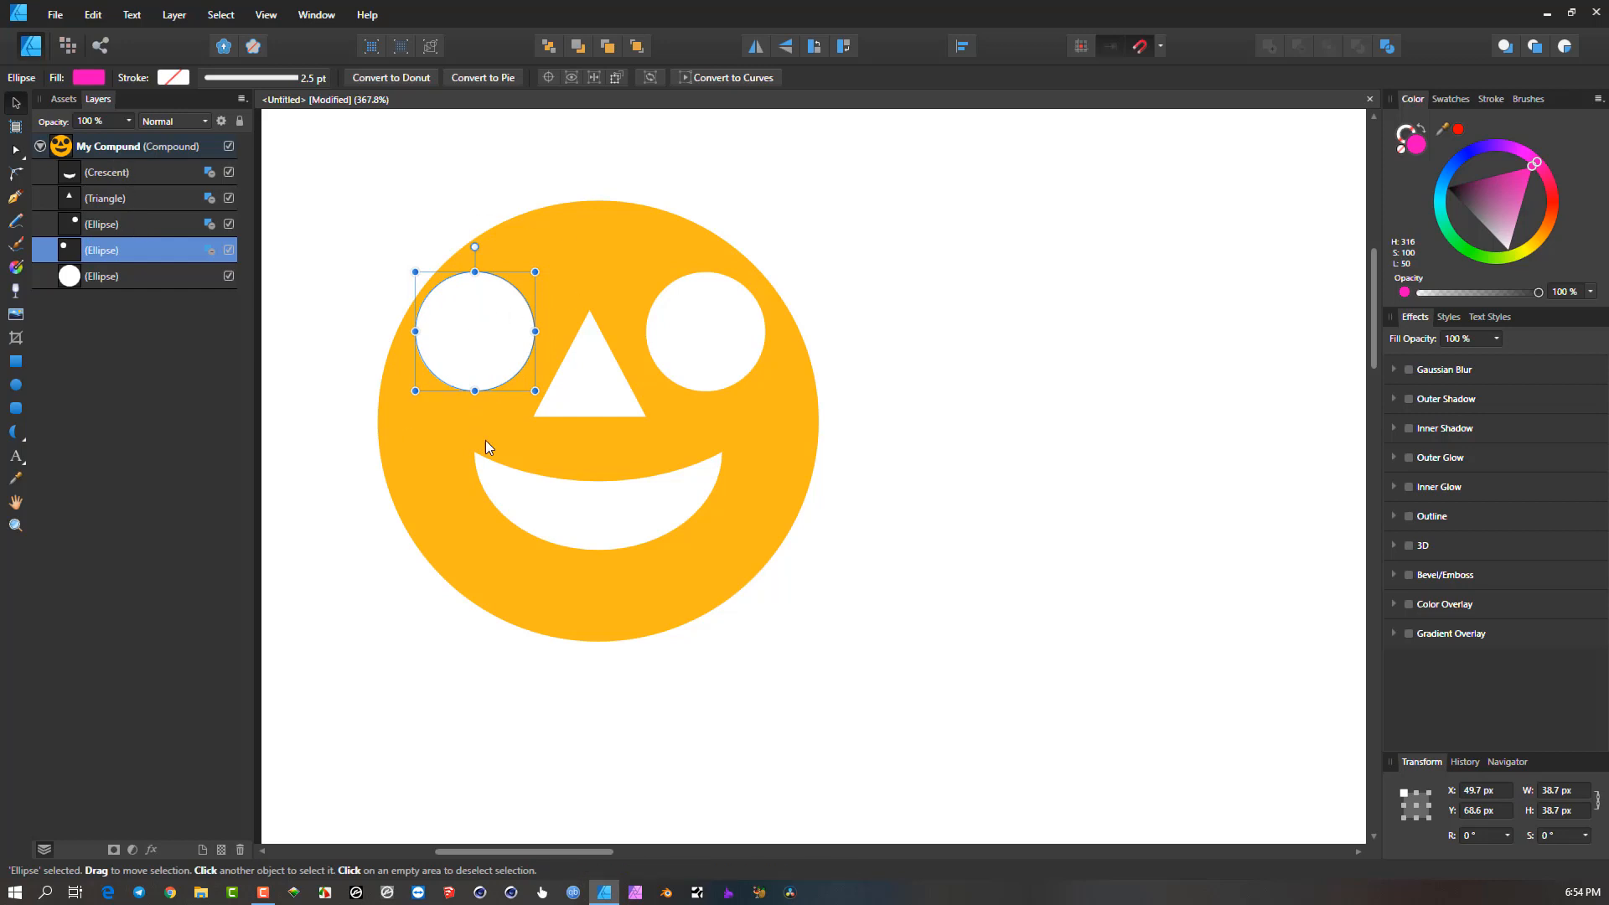
scroll(642, 461, down, 1)
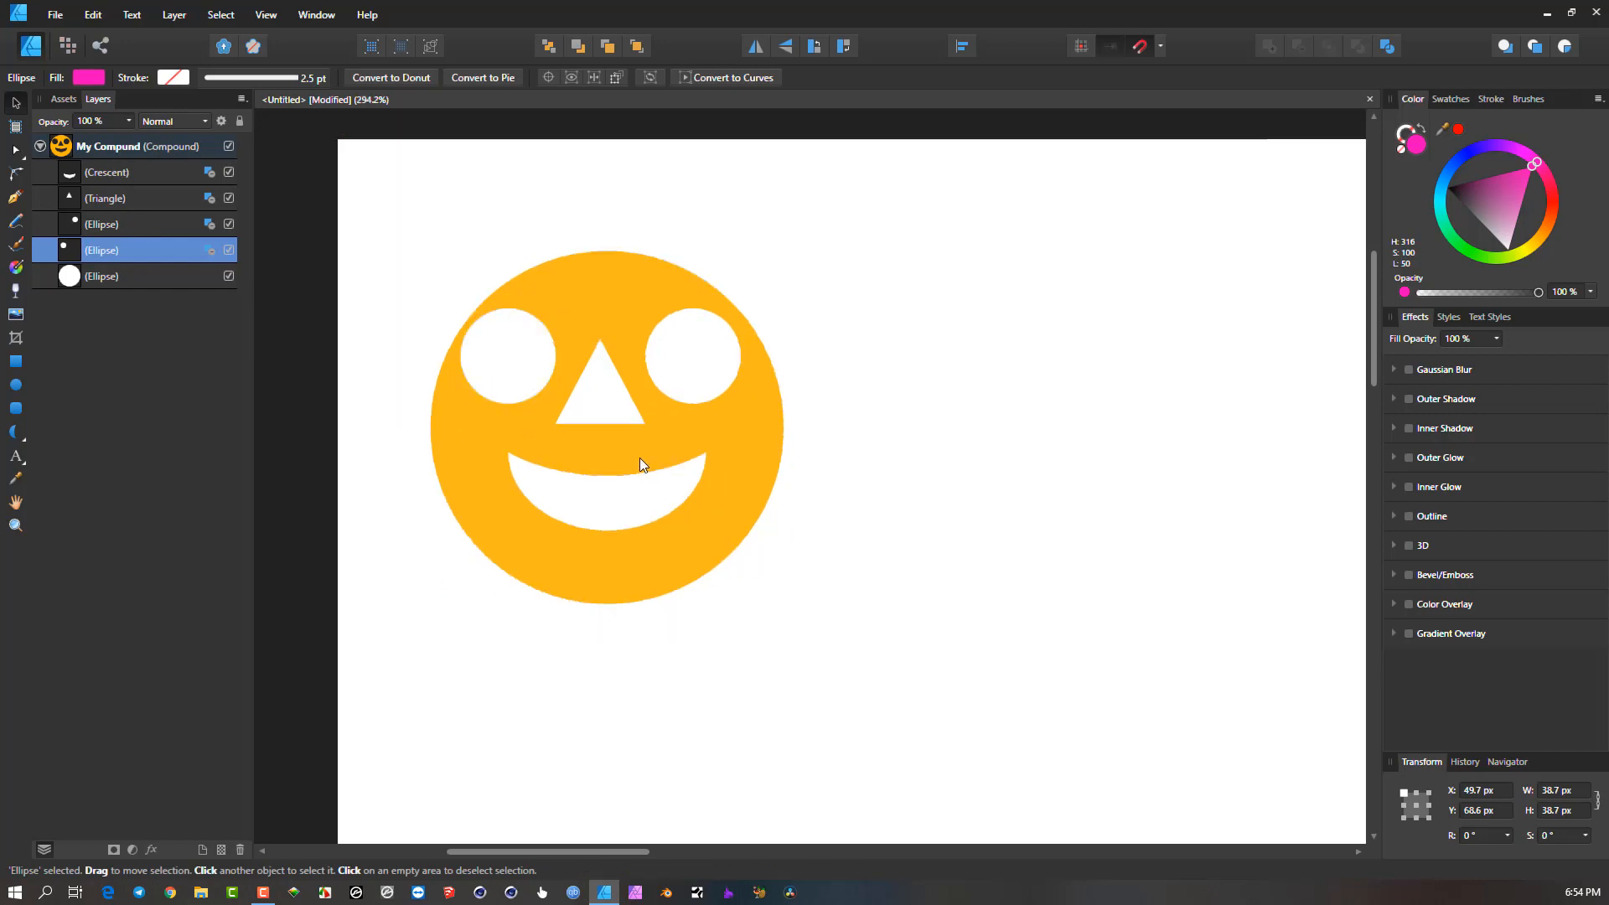
click(735, 460)
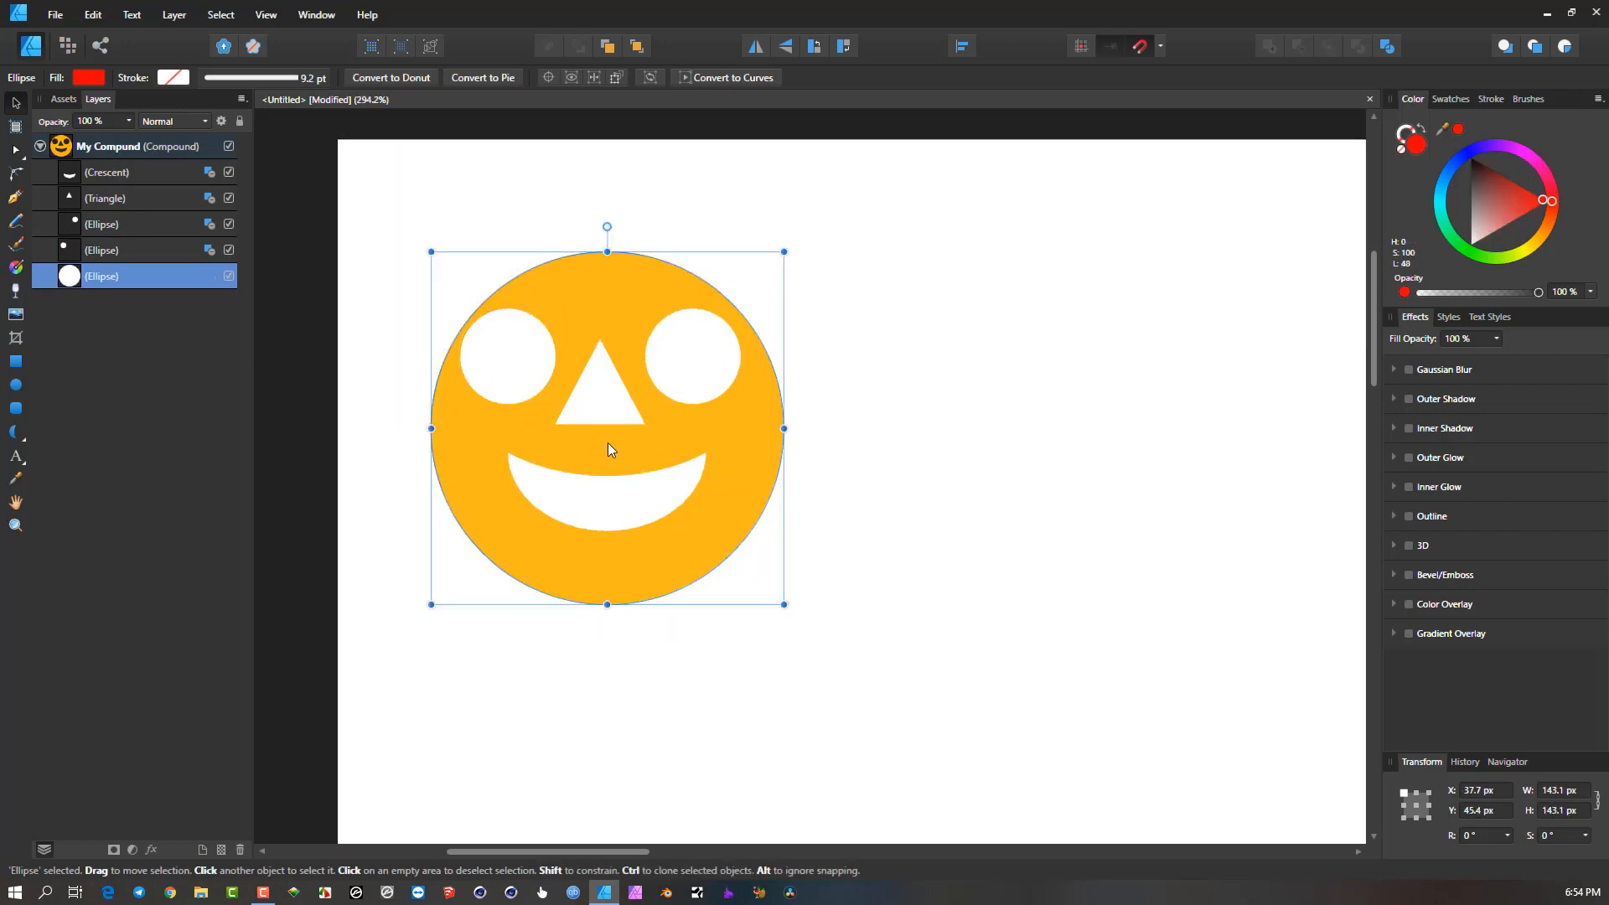
Take the crescent, triangle and both eye ellipses out of the compound and place them beside the circle at about X 210.5, Y 71.9 px.
click(136, 171)
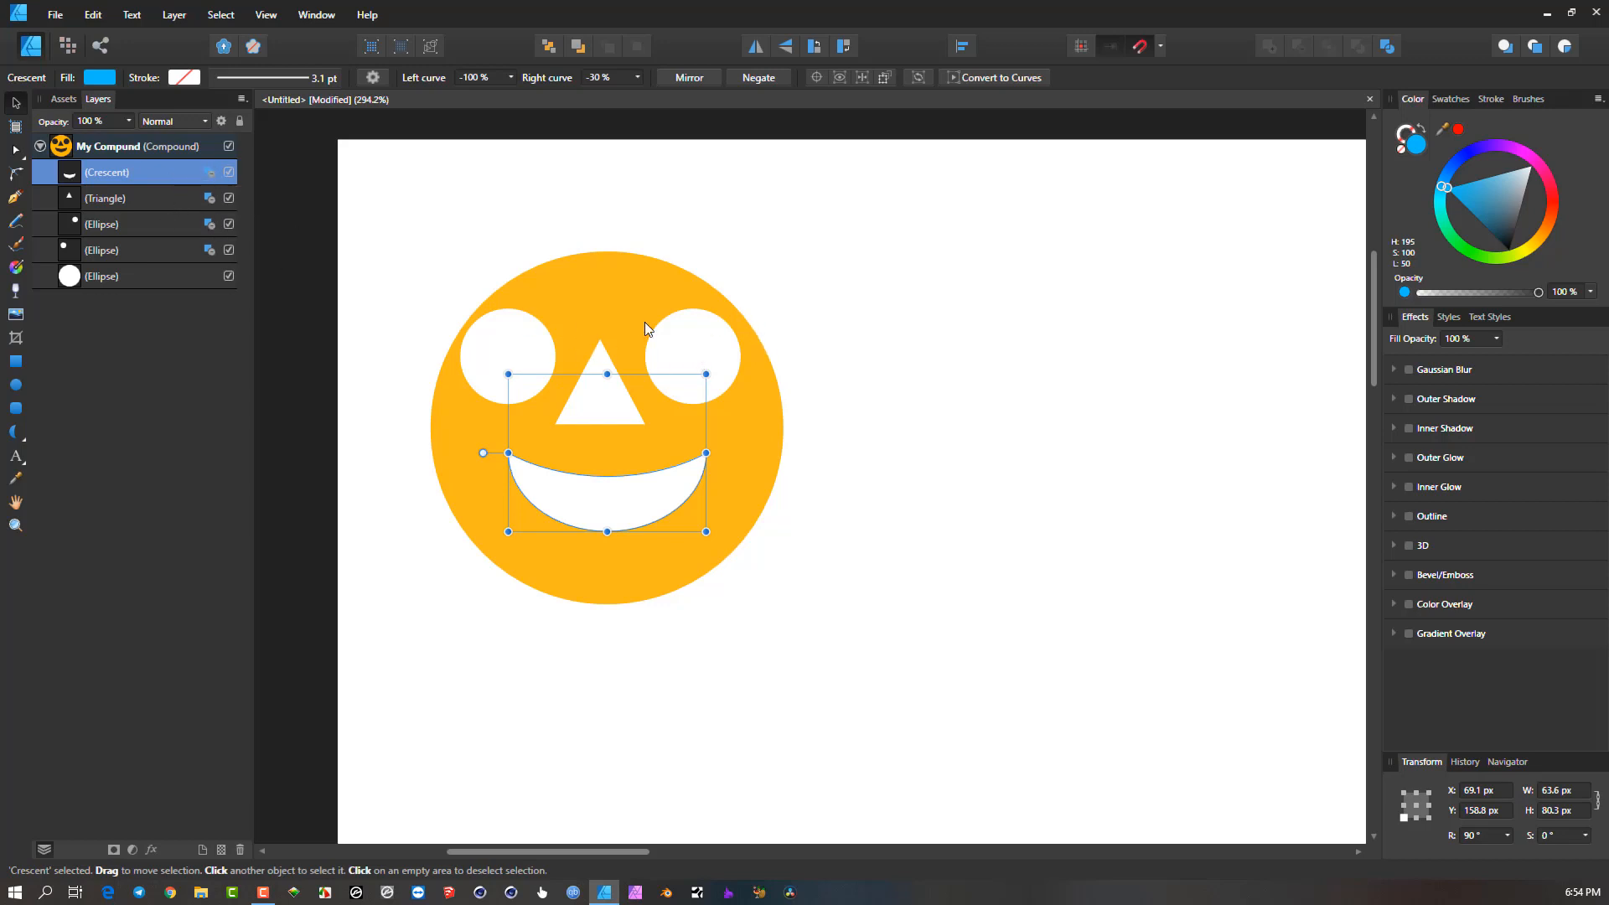
shift+click(154, 249)
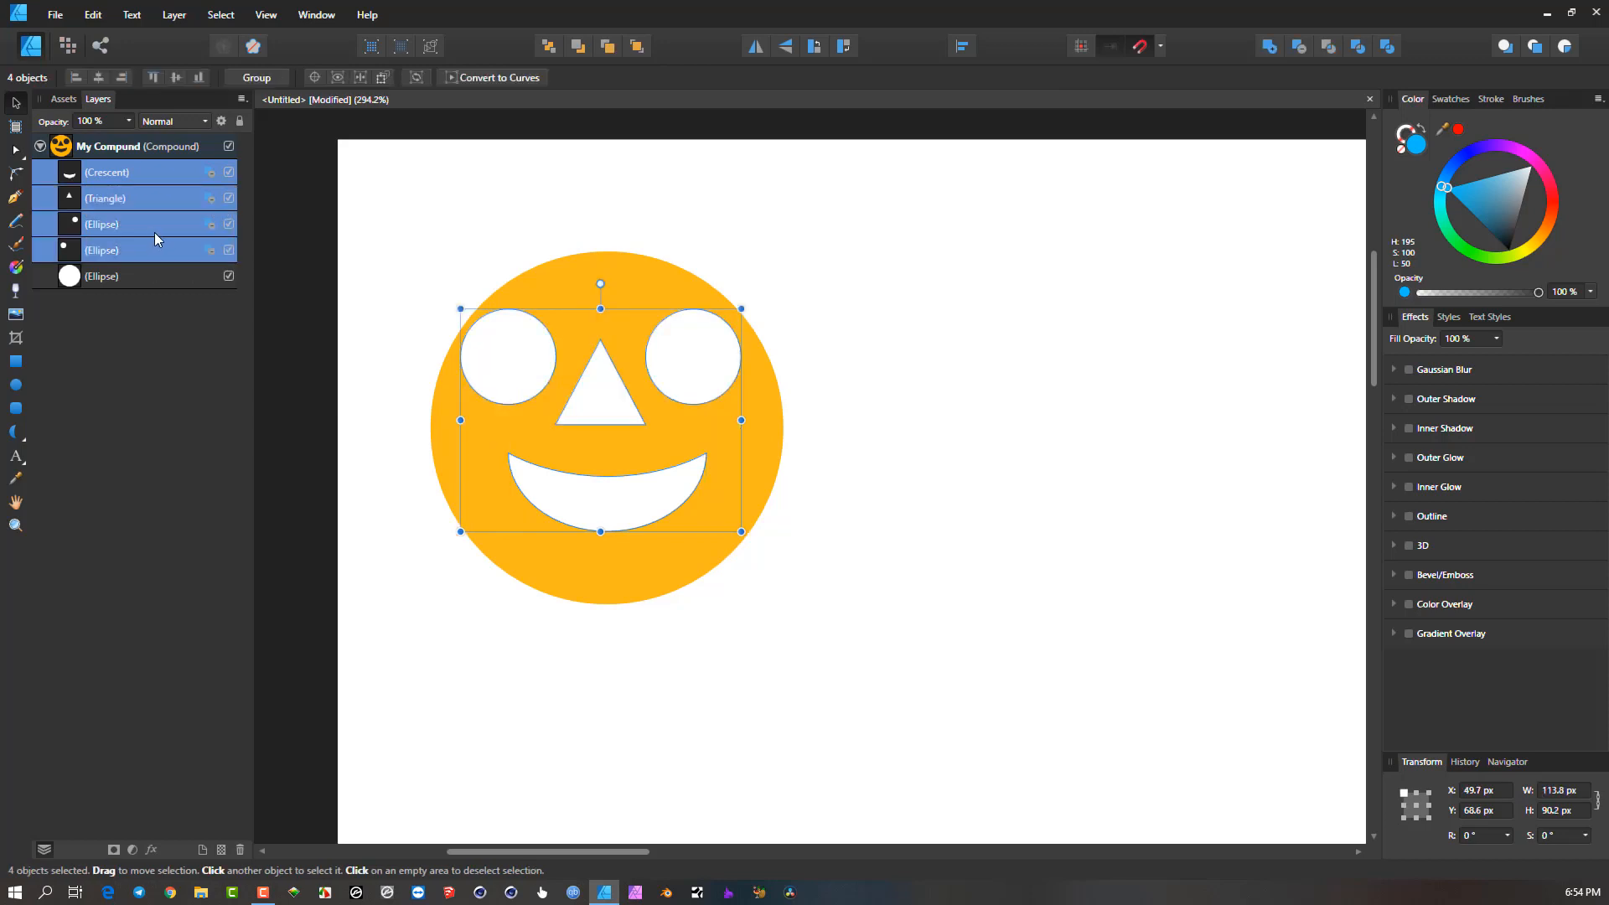
drag(149, 243, 158, 376)
drag(697, 372, 936, 362)
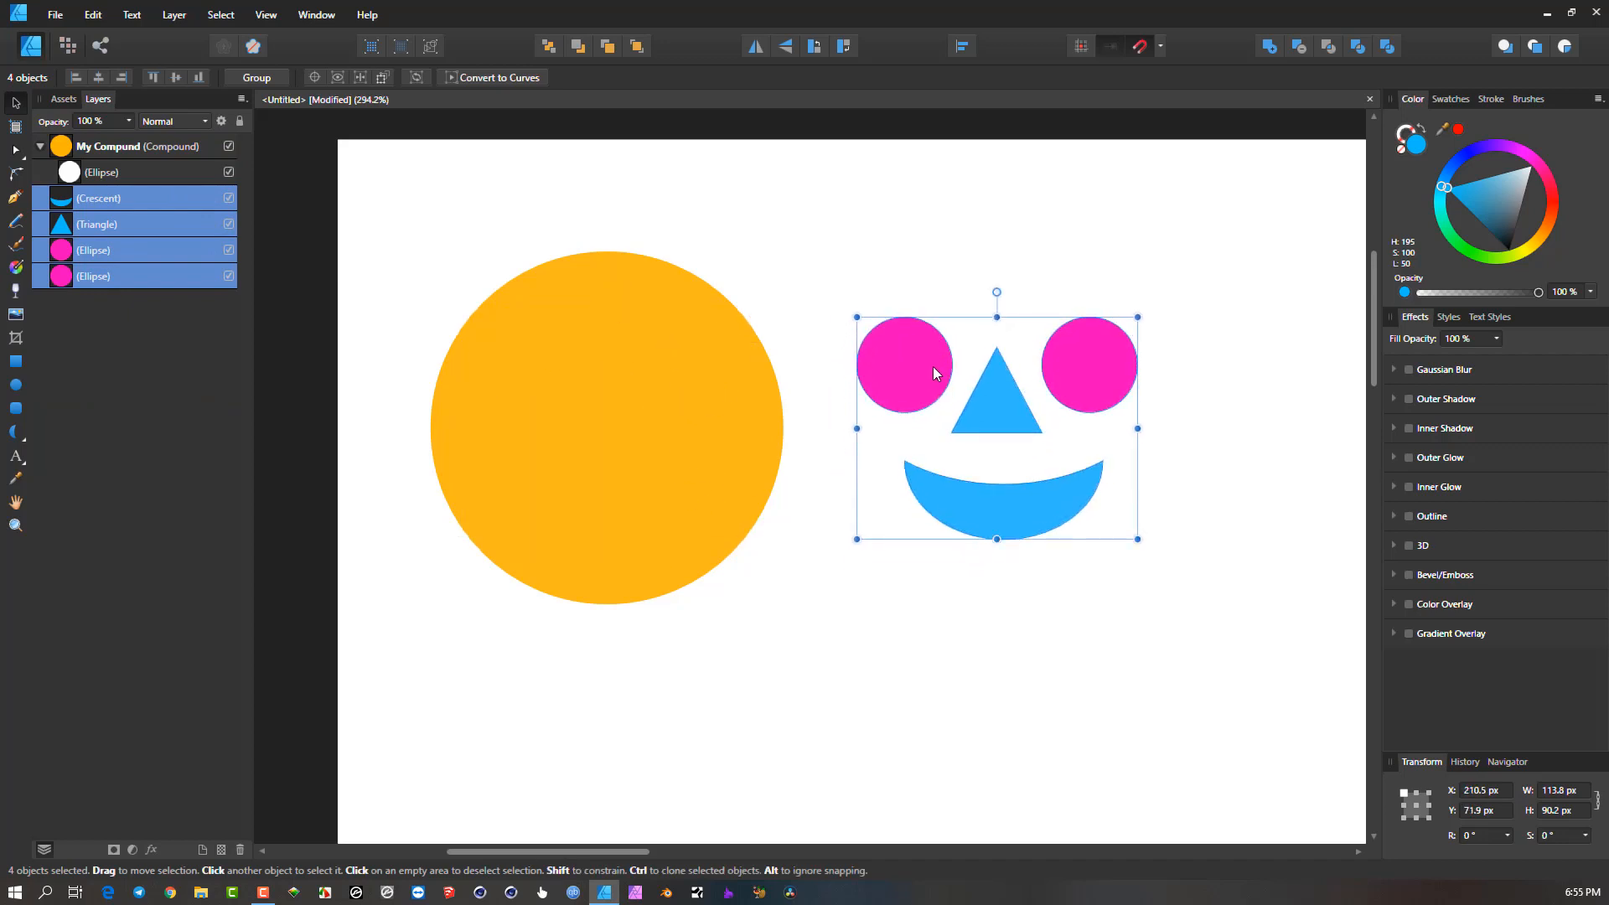
Put the four face shapes back into the compound above its base ellipse, move them onto the orange circle and deselect them.
drag(81, 207, 84, 167)
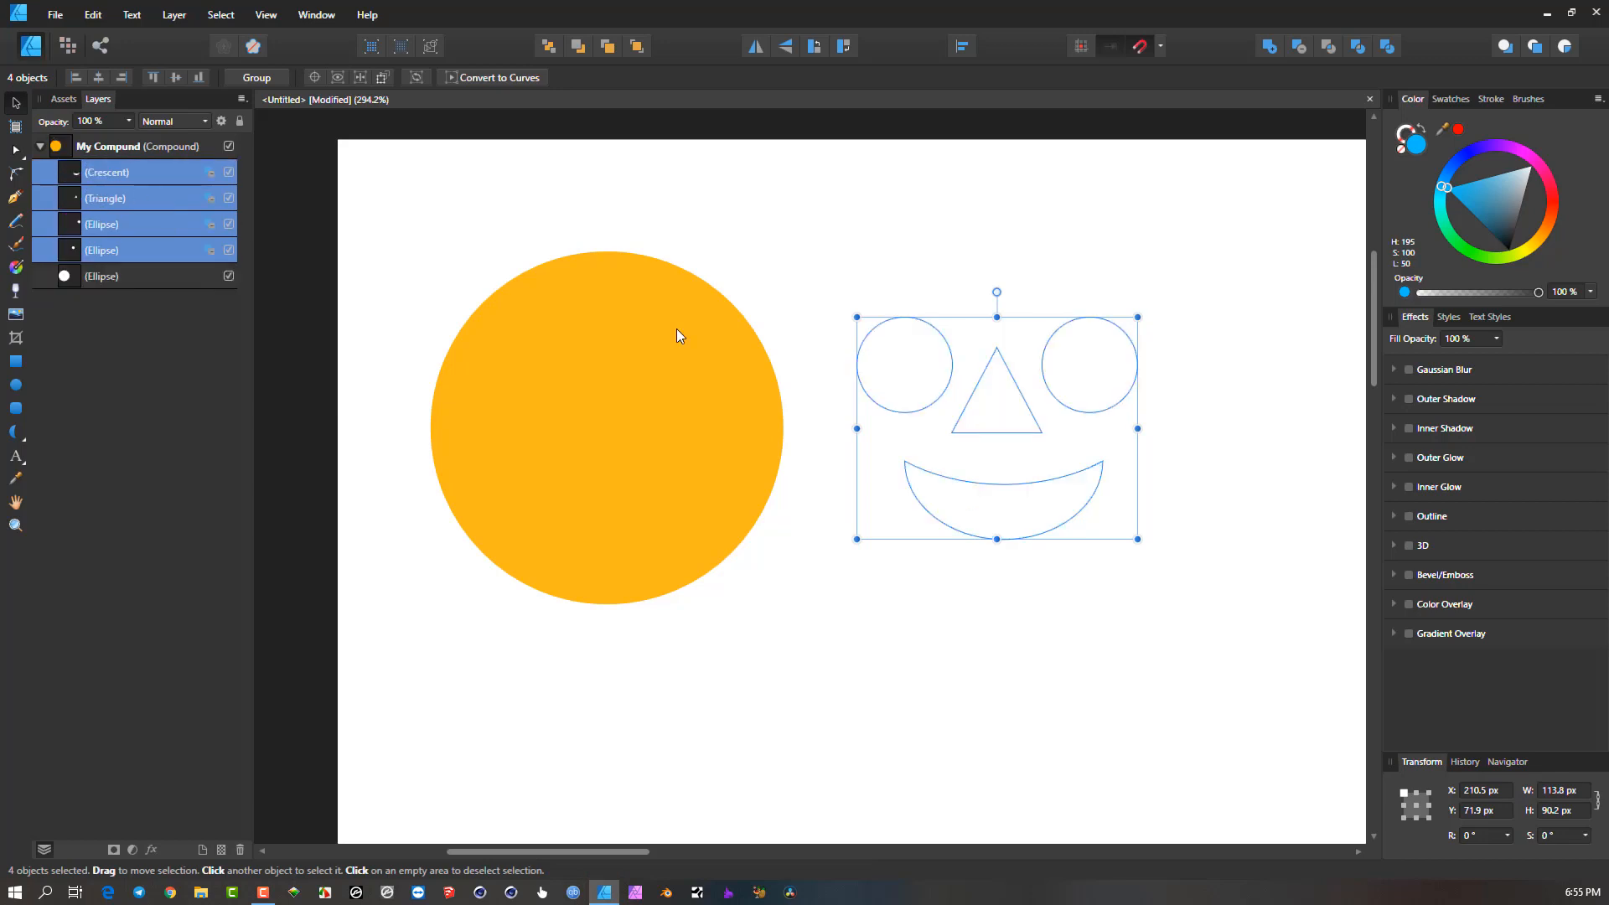
drag(868, 369, 479, 371)
click(882, 381)
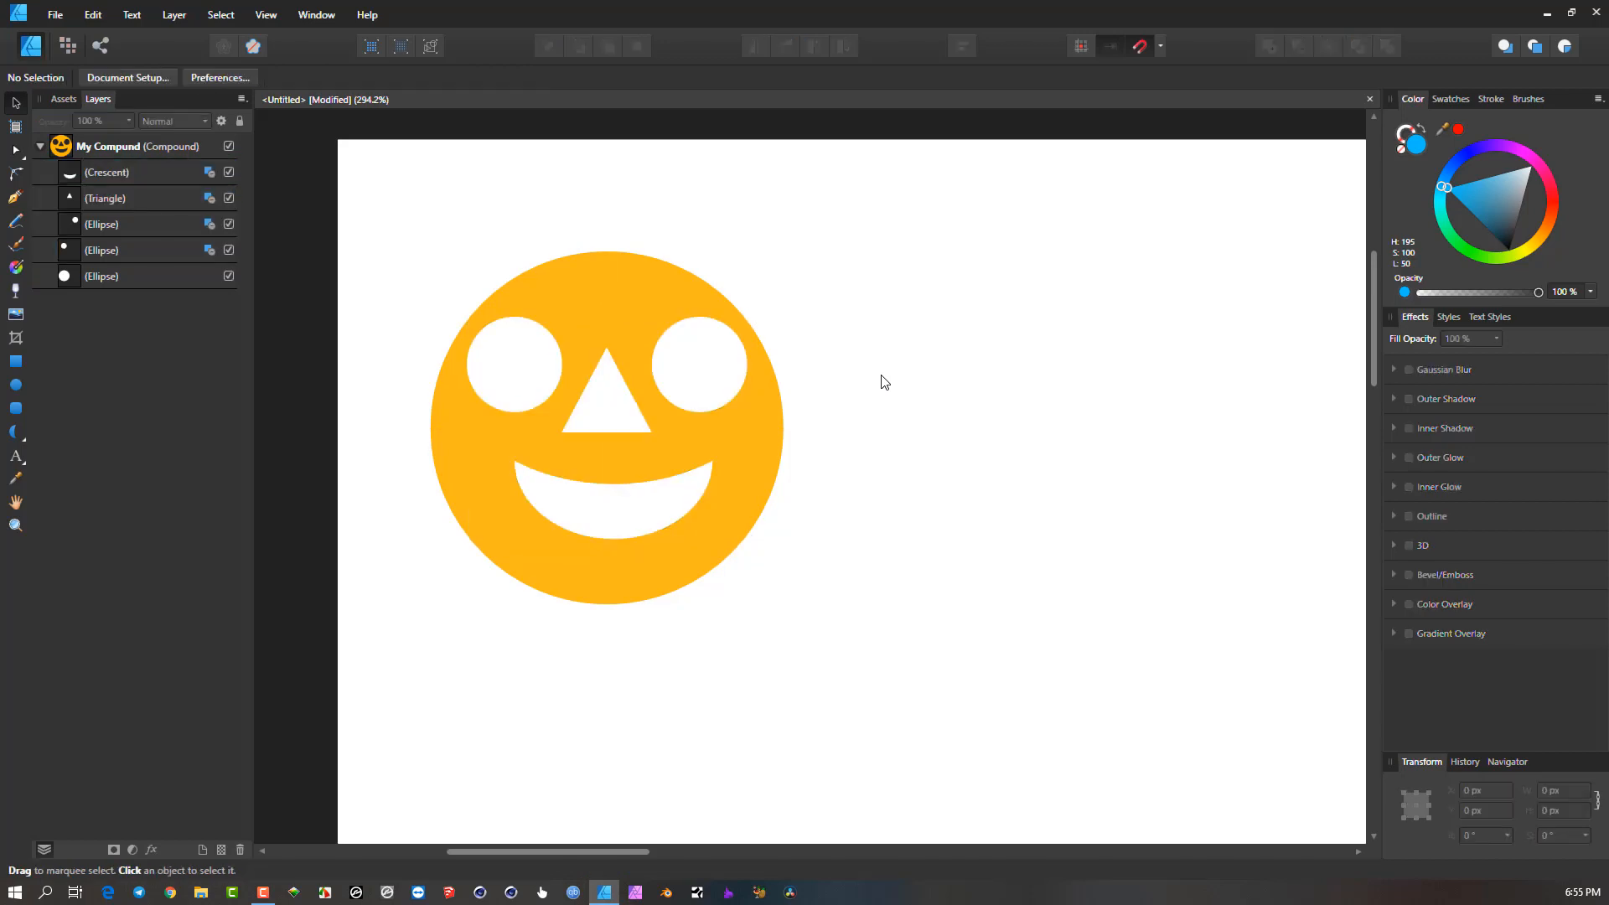